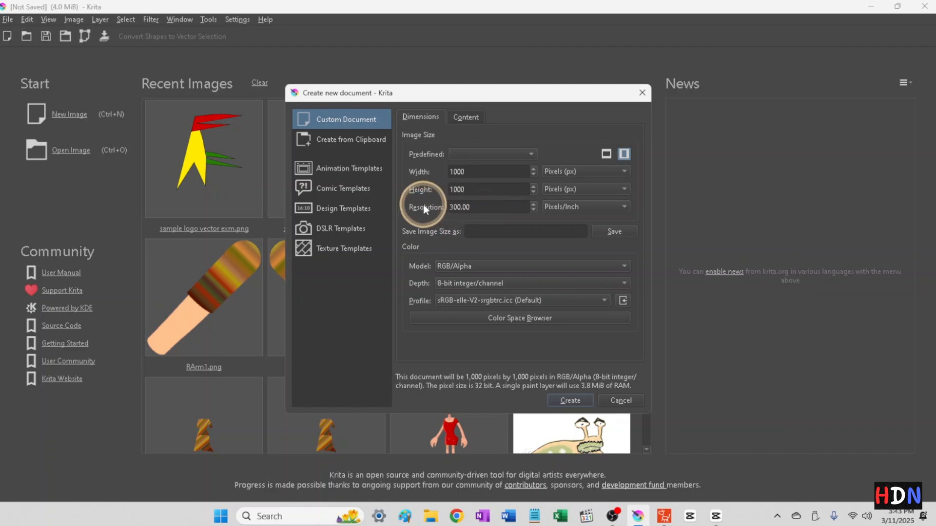
- Create a 1000 × 1000 px, 300 ppi document and import Sample Logo.png from the CTA5 Lesson 23 folder as an unscaled file layer
{"action": "left_click", "coordinate": [566, 399]}
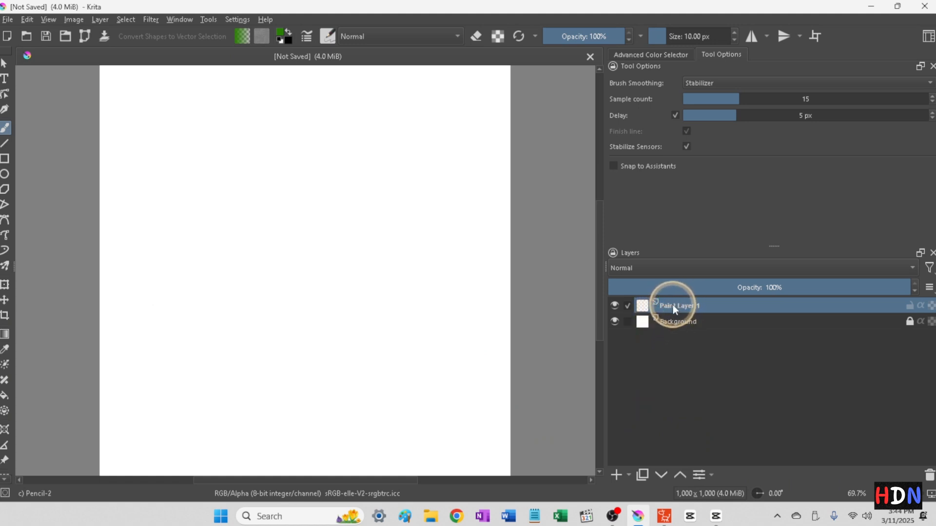
{"action": "left_click", "coordinate": [628, 475]}
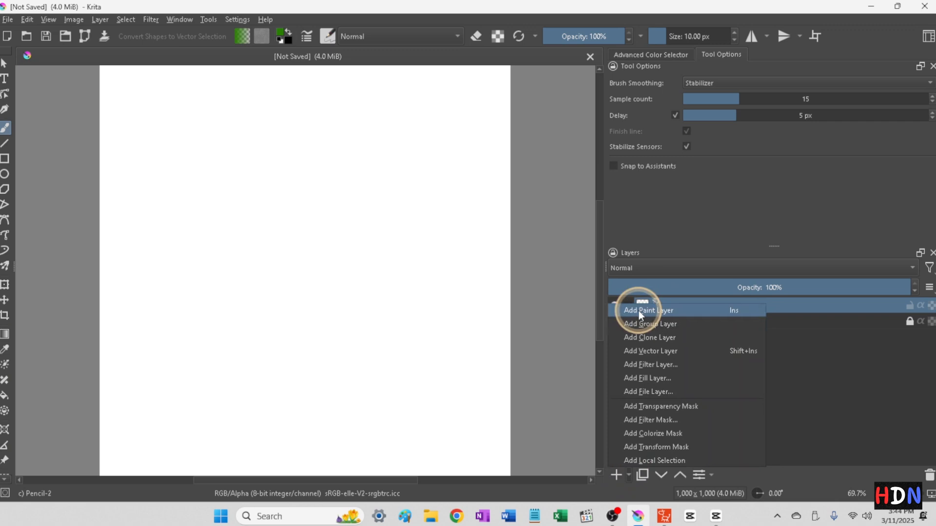
{"action": "left_click", "coordinate": [645, 391]}
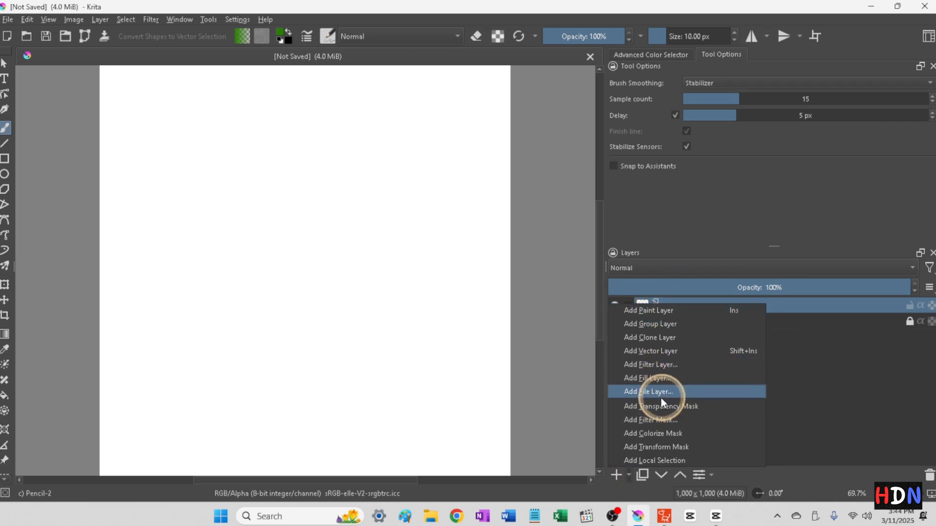
{"action": "left_click", "coordinate": [619, 391]}
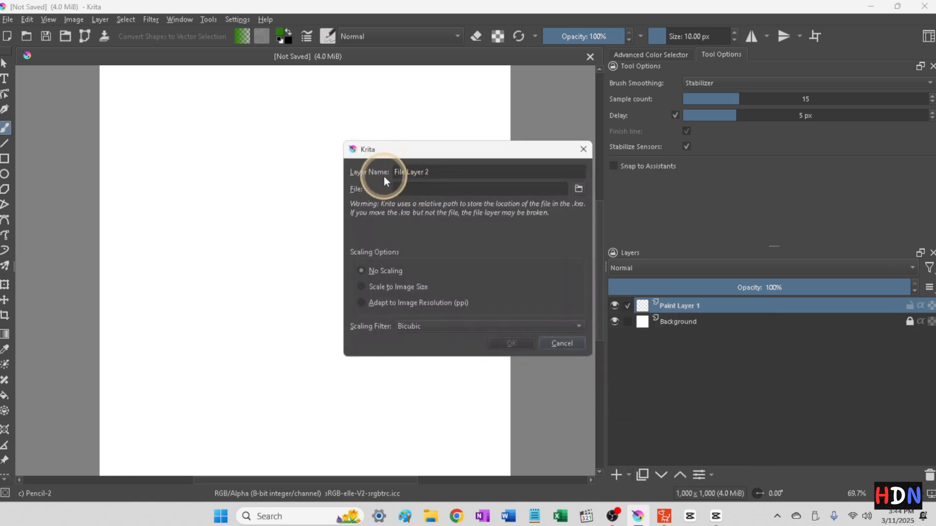
{"action": "left_click", "coordinate": [578, 189]}
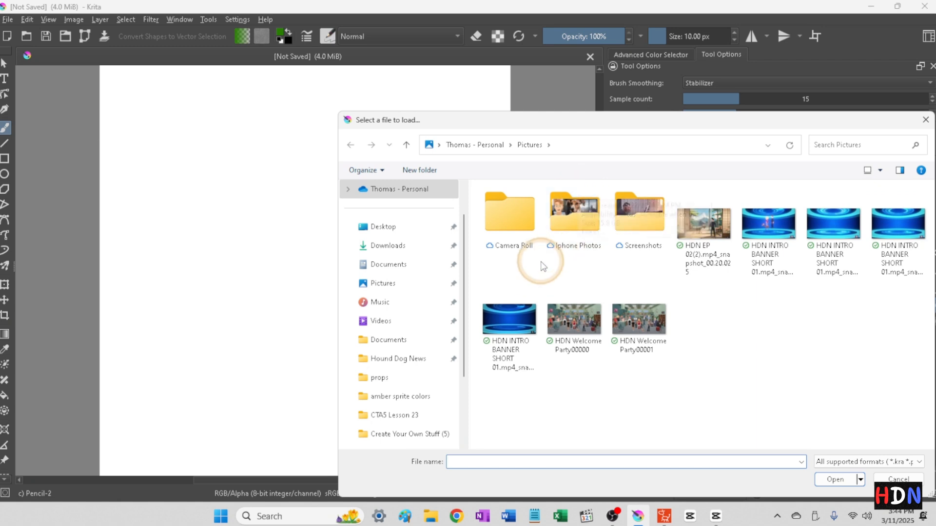
{"action": "left_click", "coordinate": [393, 361]}
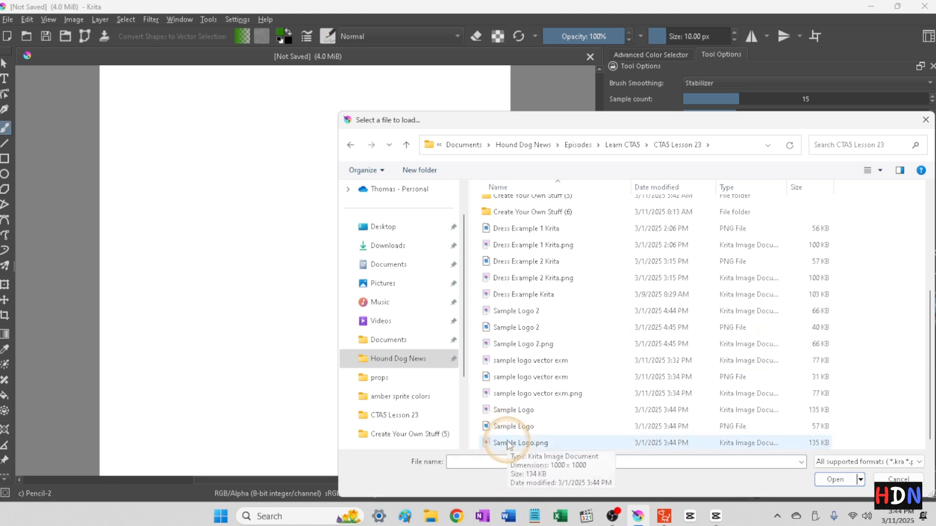
{"action": "left_click", "coordinate": [509, 426]}
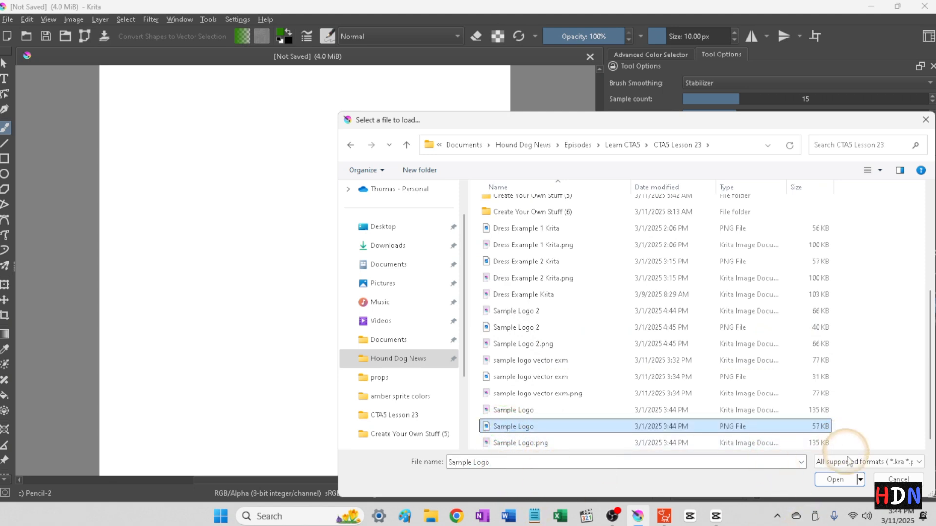
{"action": "left_click", "coordinate": [834, 479]}
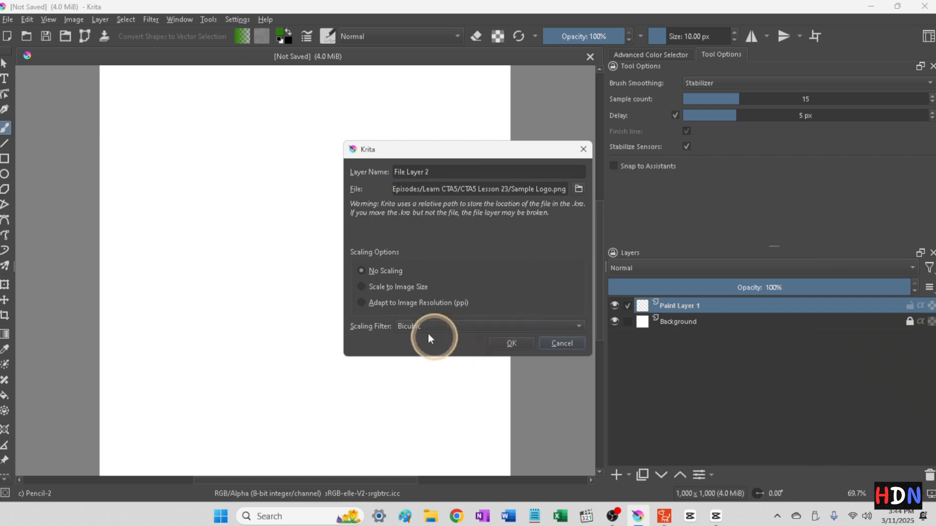
{"action": "left_click", "coordinate": [510, 343]}
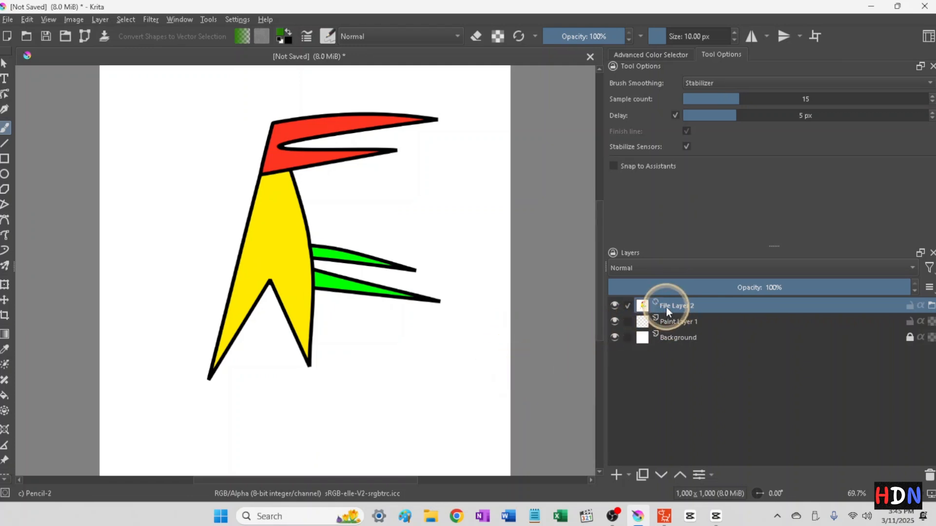
- Hide the imported logo's file layer and show it again to check what it contains
{"action": "mouse_move", "coordinate": [668, 312]}
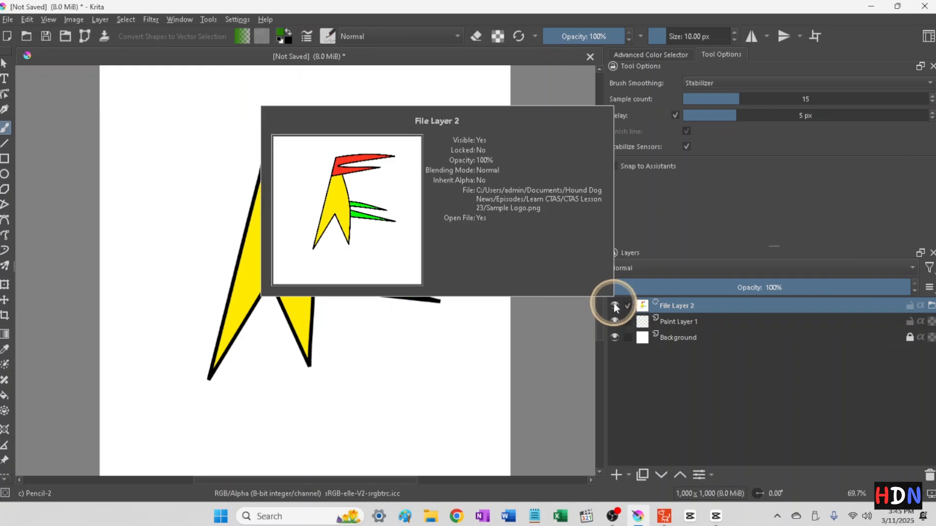
{"action": "left_click", "coordinate": [614, 305]}
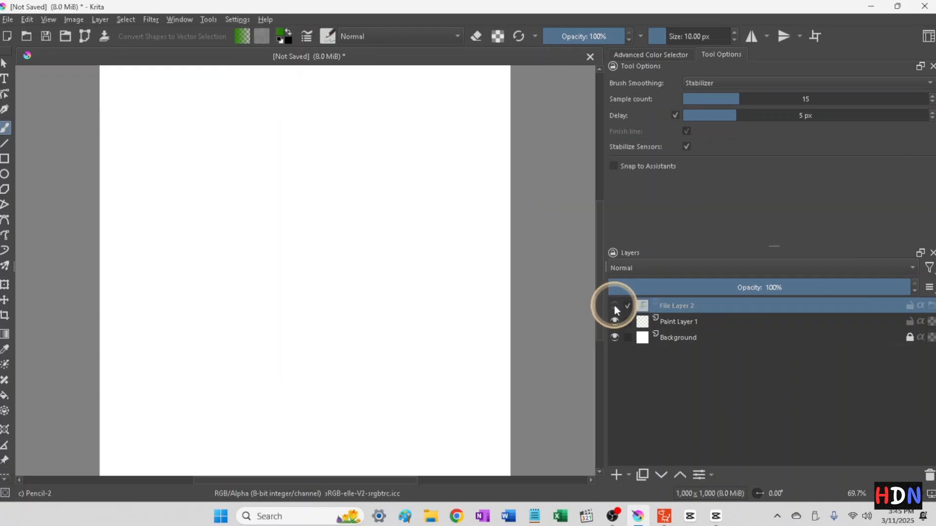
{"action": "left_click", "coordinate": [614, 305]}
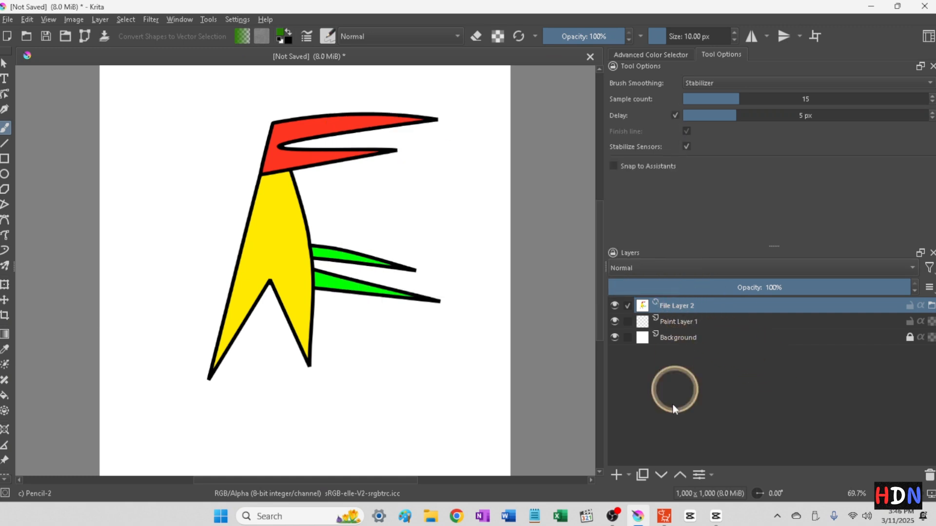
- Add a vector layer above the imported logo, and delete Paint Layer 1 and the Background layer
{"action": "left_click", "coordinate": [628, 475]}
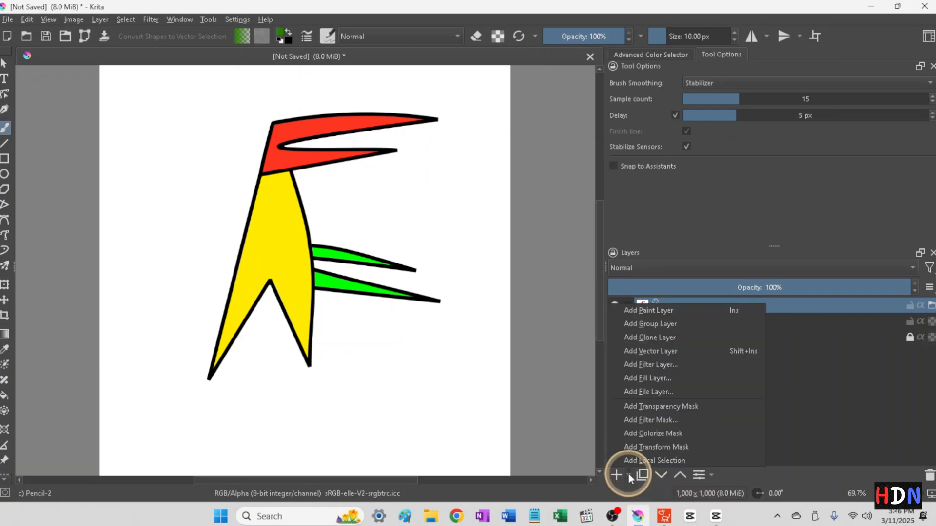
{"action": "left_click", "coordinate": [639, 352]}
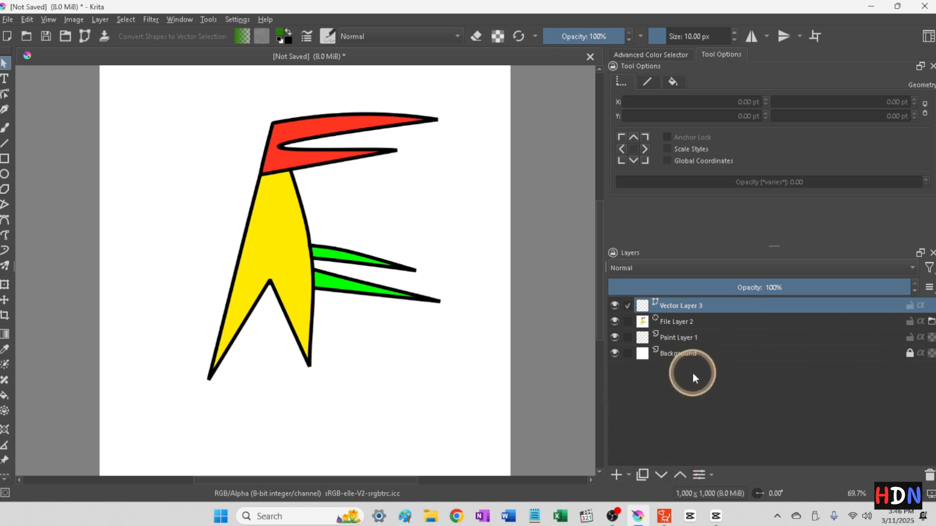
{"action": "left_click", "coordinate": [672, 336]}
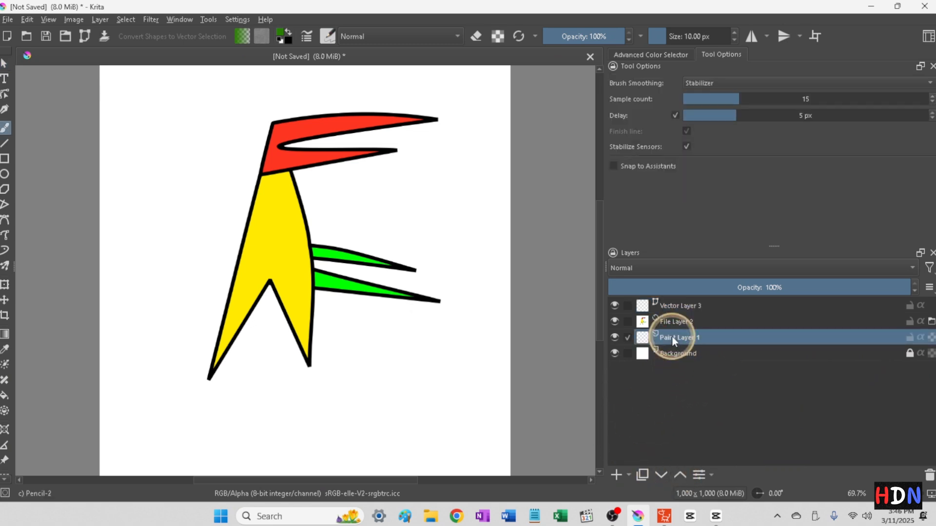
{"action": "left_click", "coordinate": [929, 476]}
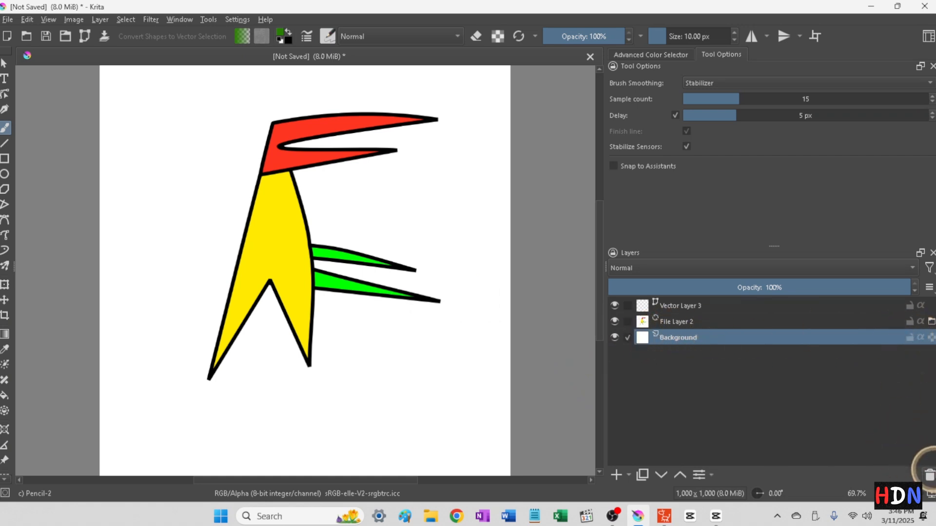
{"action": "left_click", "coordinate": [929, 477]}
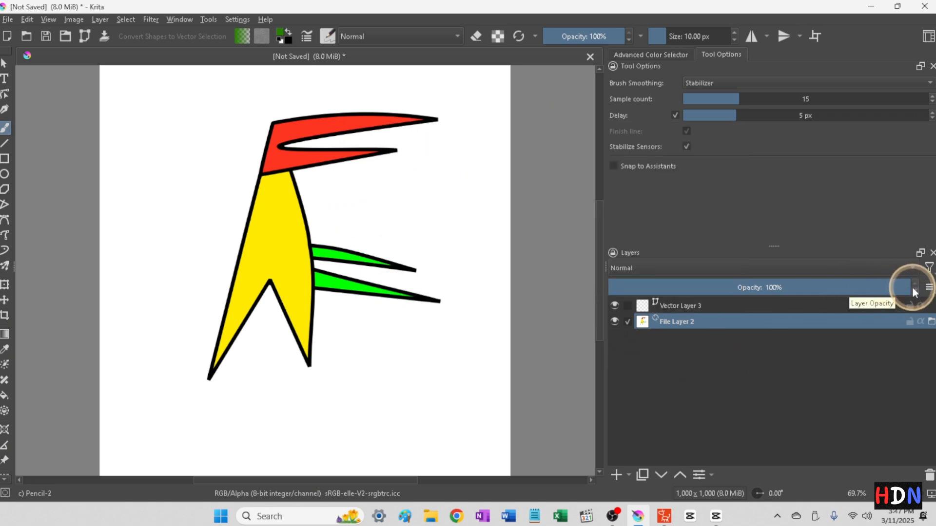
- Lower the logo file layer's opacity to 37% and make the vector layer active
{"action": "left_click_drag", "start_coordinate": [908, 286], "coordinate": [719, 288]}
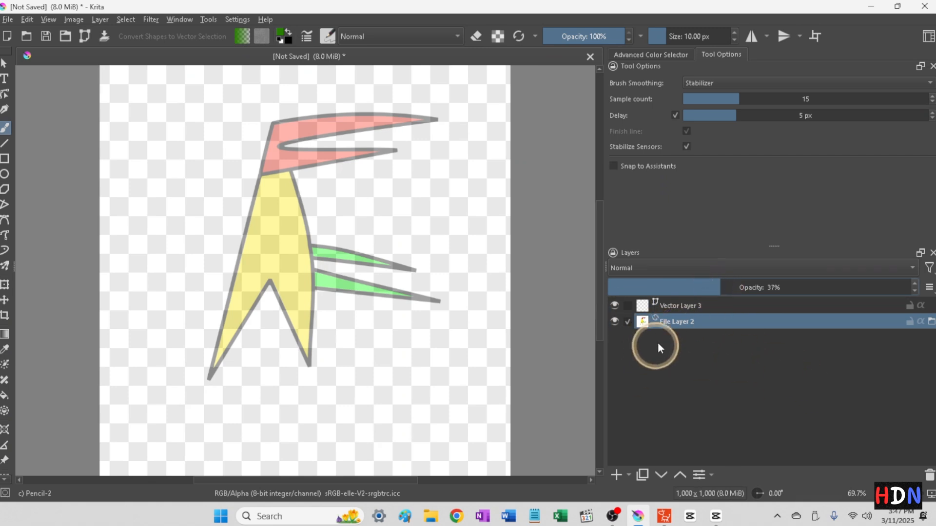
{"action": "left_click", "coordinate": [681, 305]}
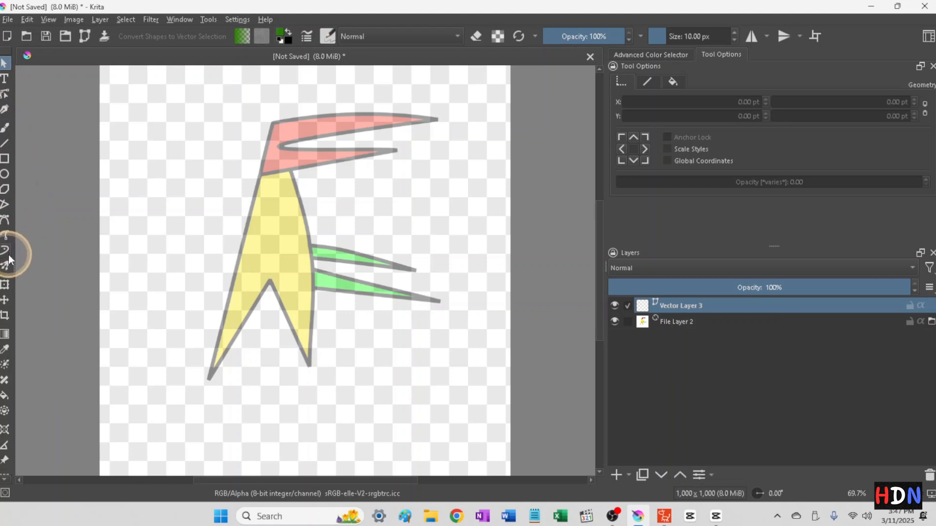
- Trace the yellow body up to the logo's apex as a closed, unfilled outline with the Polyline tool
{"action": "left_click", "coordinate": [5, 207]}
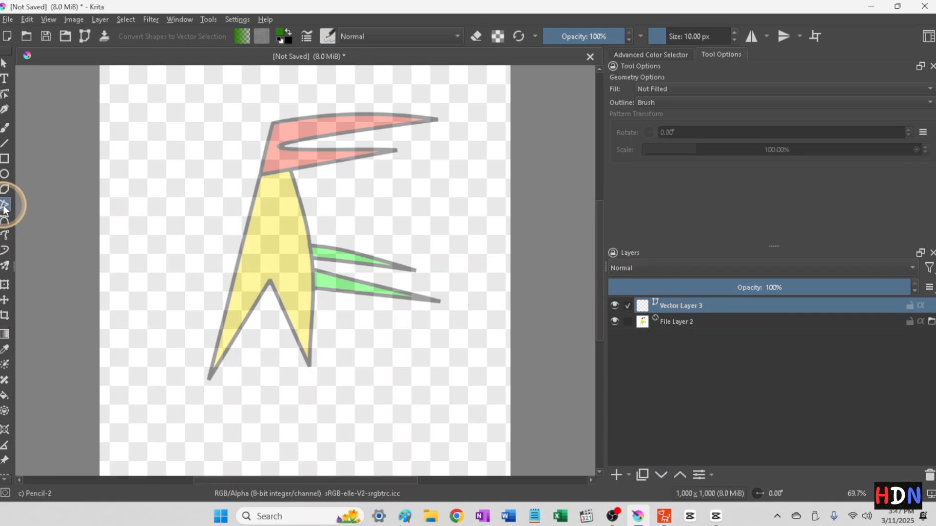
{"action": "left_click", "coordinate": [273, 122]}
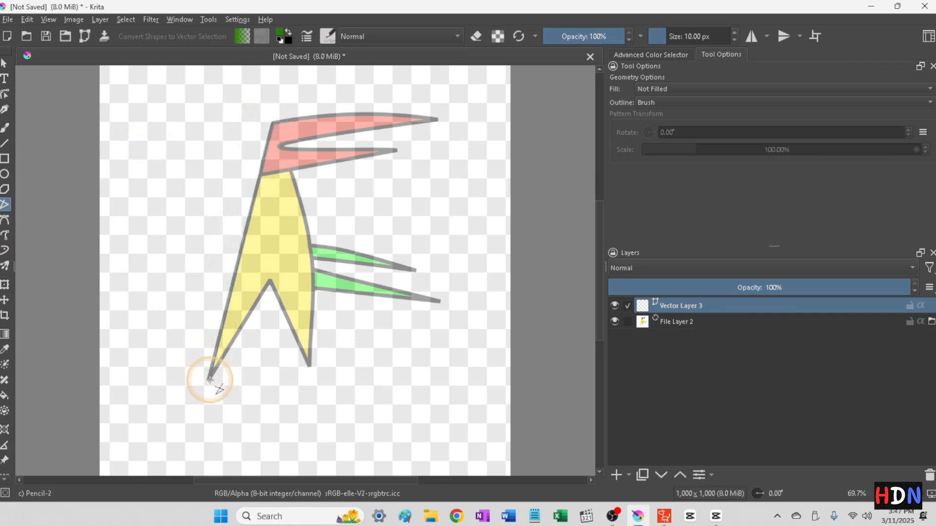
{"action": "left_click", "coordinate": [210, 377]}
{"action": "double_click", "coordinate": [271, 282]}
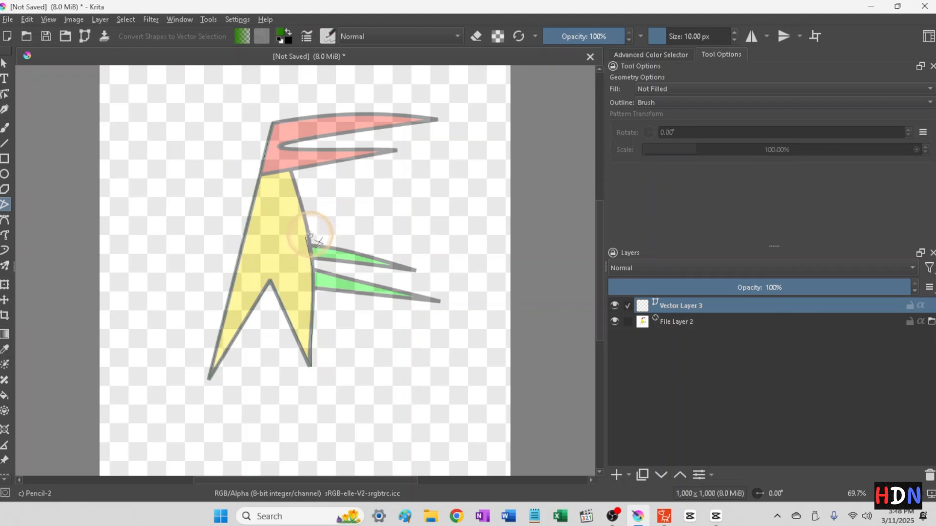
{"action": "left_click_drag", "start_coordinate": [309, 235], "coordinate": [295, 181]}
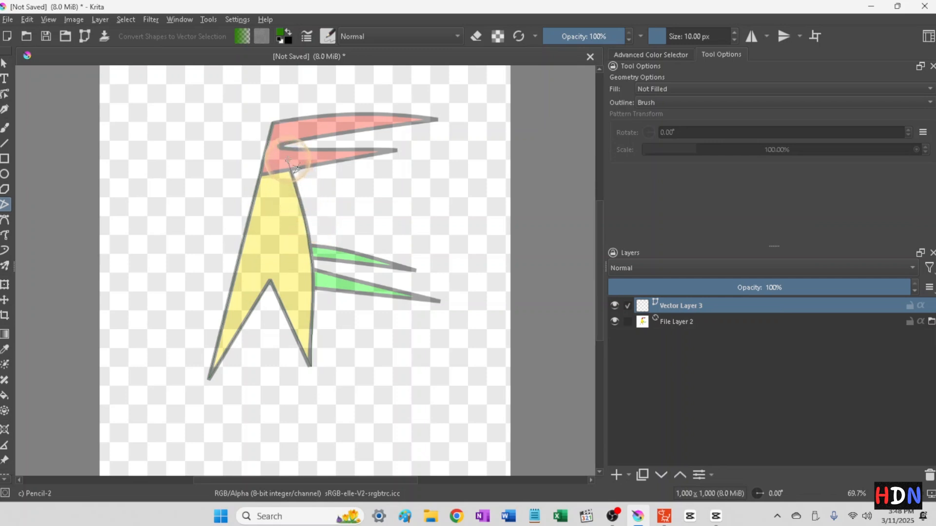
{"action": "left_click", "coordinate": [273, 121]}
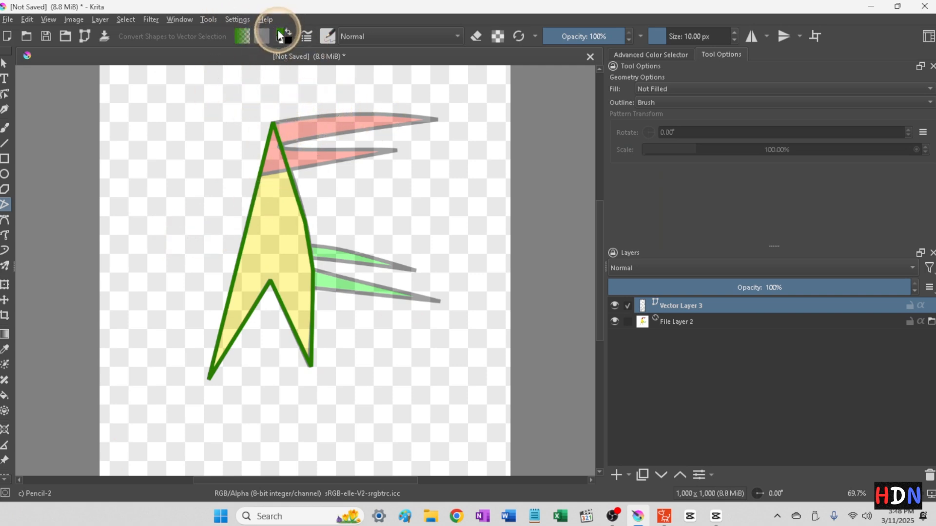
- Set the drawing color to black and trace the red upper shape as a closed outline with the Bezier Curve tool
{"action": "left_click", "coordinate": [279, 35]}
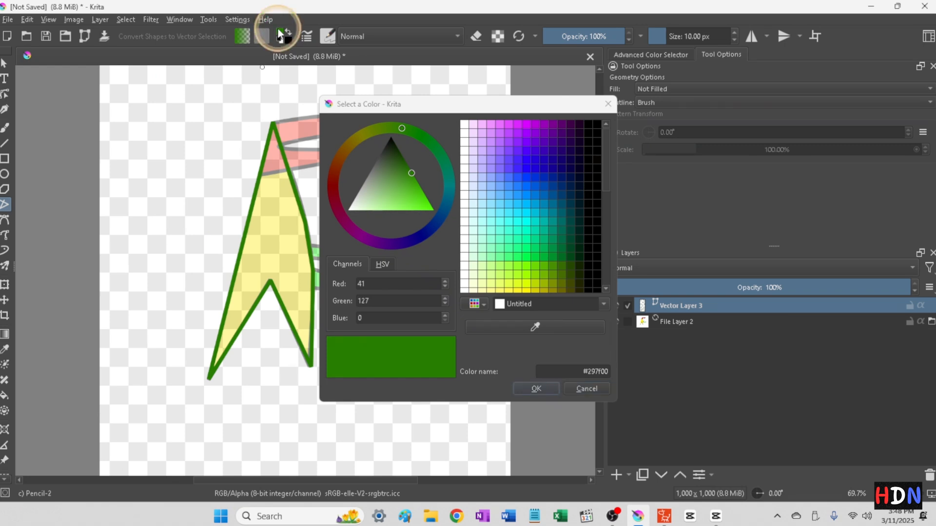
{"action": "key", "text": "Escape"}
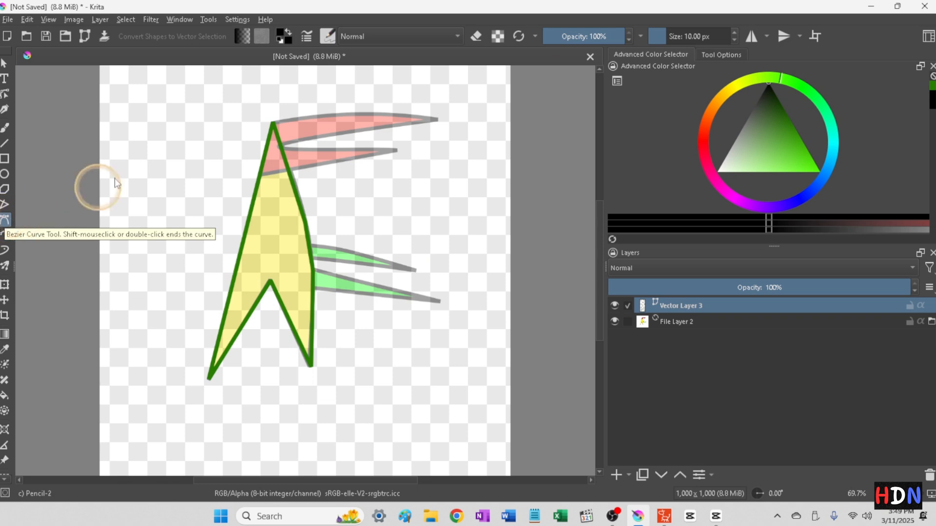
{"action": "left_click", "coordinate": [273, 122]}
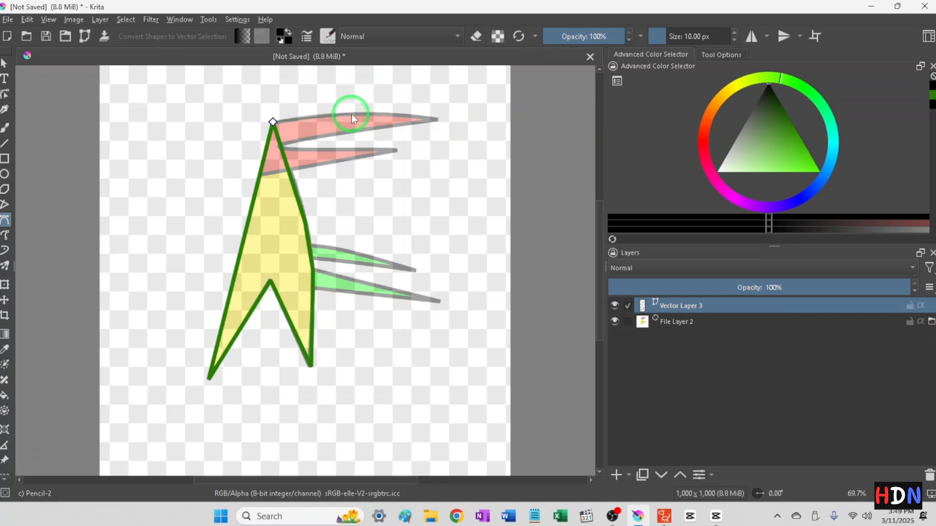
{"action": "left_click_drag", "start_coordinate": [355, 114], "coordinate": [360, 115]}
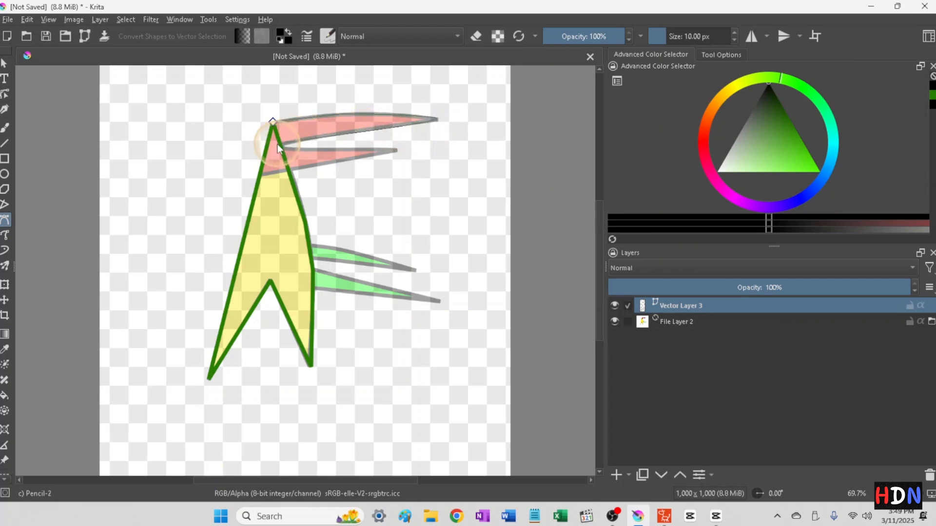
{"action": "mouse_move", "coordinate": [277, 145]}
{"action": "left_mouse_down"}
{"action": "mouse_move", "coordinate": [280, 152]}
{"action": "mouse_move", "coordinate": [276, 144]}
{"action": "left_mouse_up"}
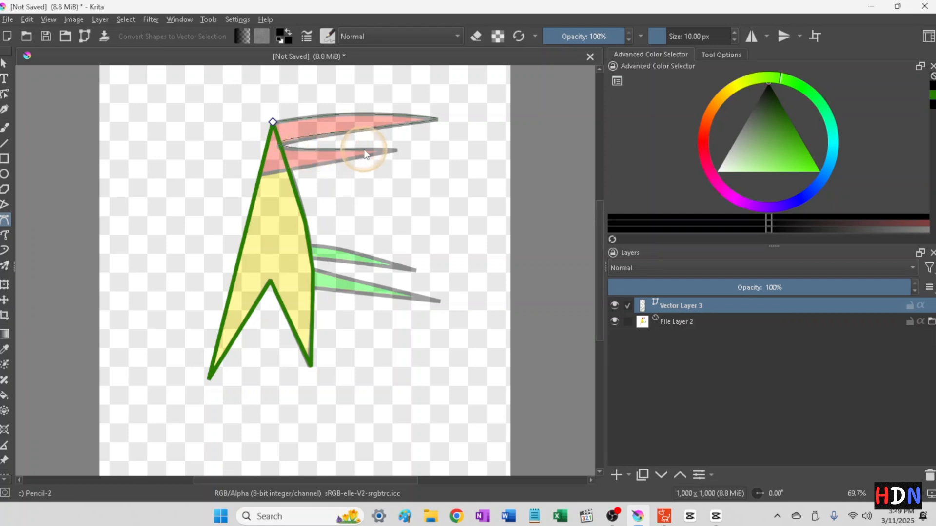
{"action": "left_click", "coordinate": [393, 152]}
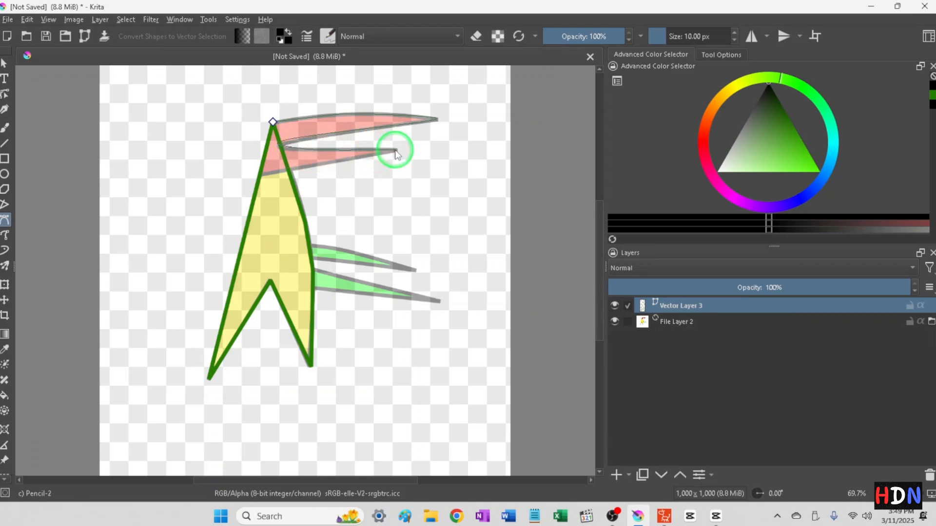
{"action": "left_click", "coordinate": [259, 175]}
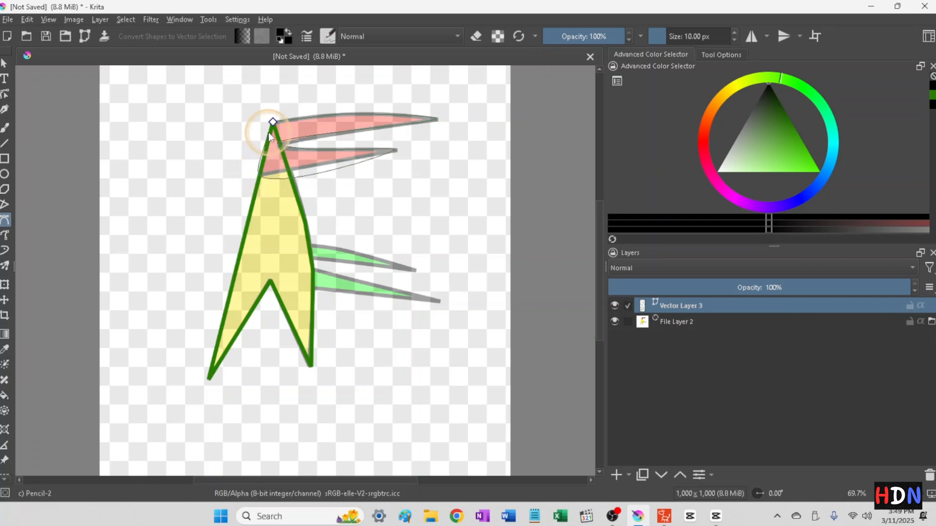
{"action": "left_click", "coordinate": [266, 140]}
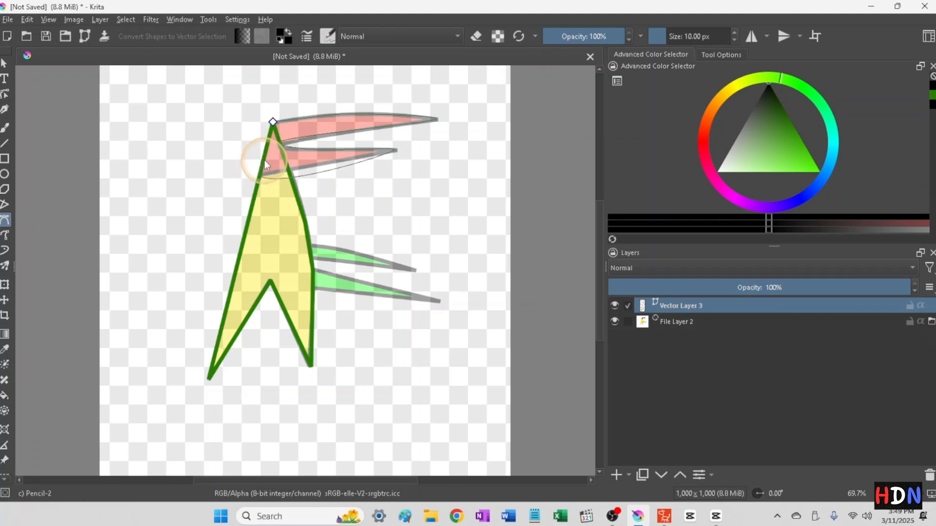
{"action": "left_click", "coordinate": [273, 122]}
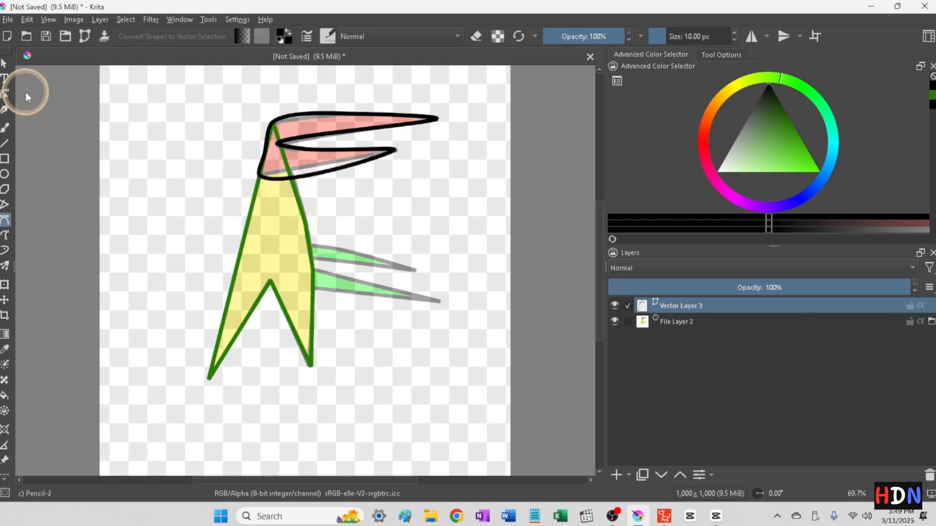
- Straighten the red shape's lower edge along the logo with the Edit Shapes tool, and nudge the inner notch point onto the tracing
{"action": "left_click", "coordinate": [5, 94]}
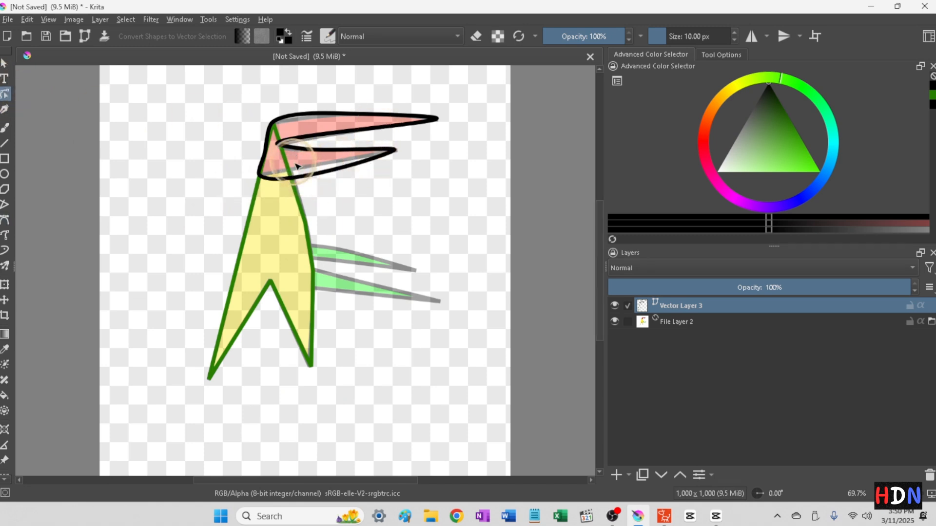
{"action": "left_click", "coordinate": [296, 167]}
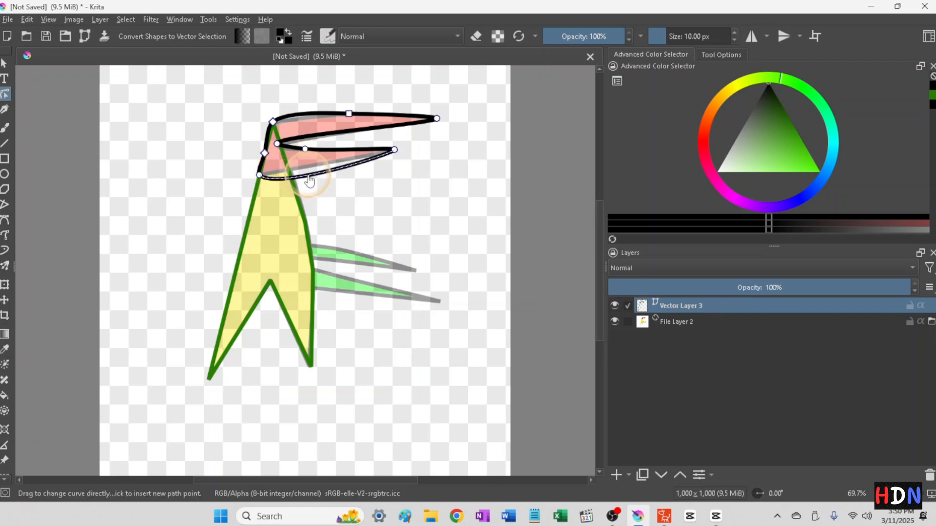
{"action": "left_click", "coordinate": [309, 178]}
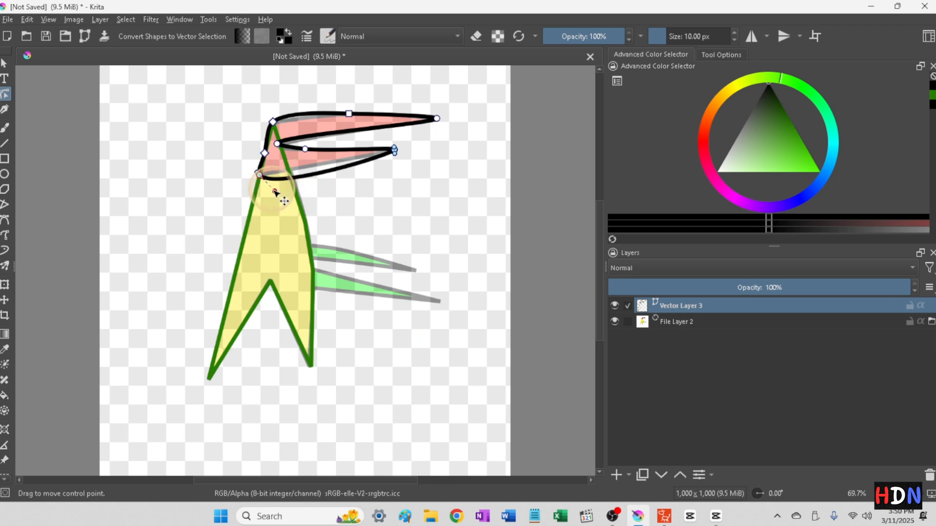
{"action": "left_click_drag", "start_coordinate": [276, 192], "coordinate": [288, 171]}
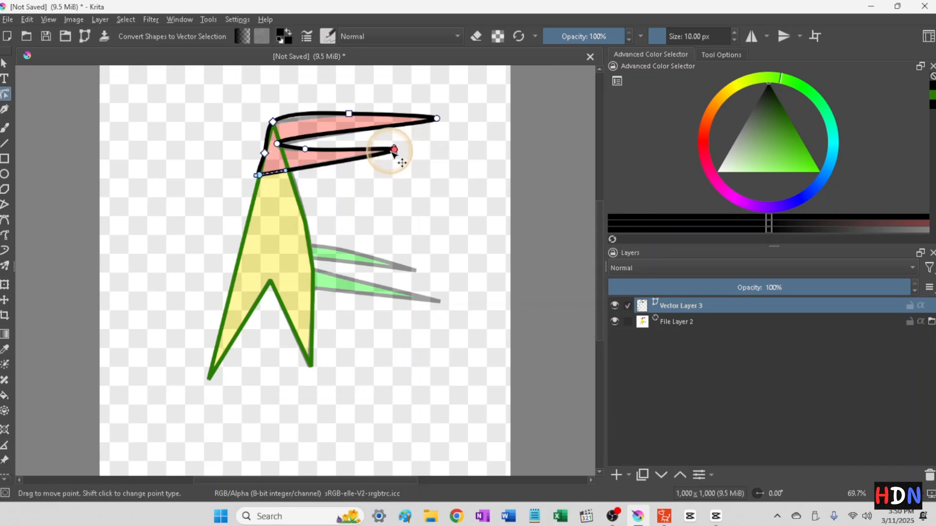
{"action": "left_click", "coordinate": [394, 150]}
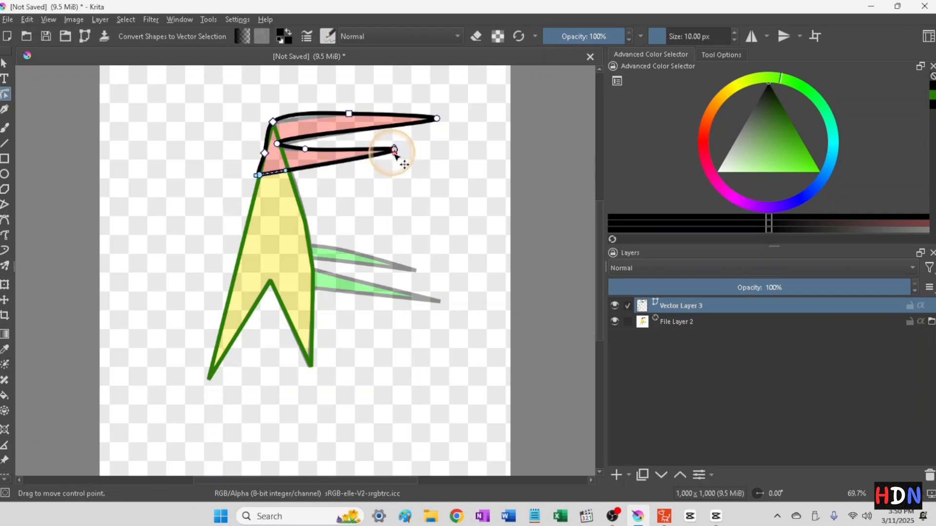
{"action": "left_click", "coordinate": [366, 153]}
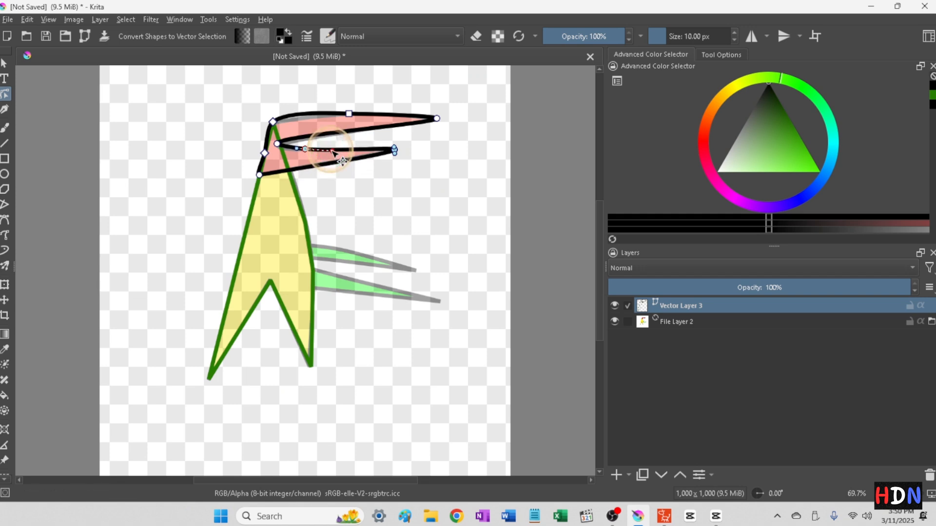
{"action": "left_click_drag", "start_coordinate": [277, 144], "coordinate": [276, 147]}
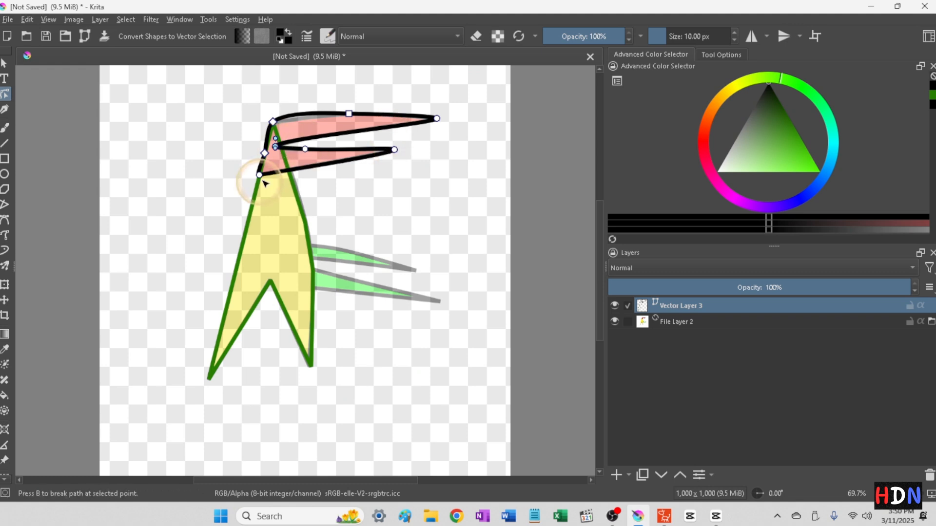
- Adjust the curve handles of the red outline's upper edge so it follows the logo from the apex
{"action": "double_click", "coordinate": [349, 114]}
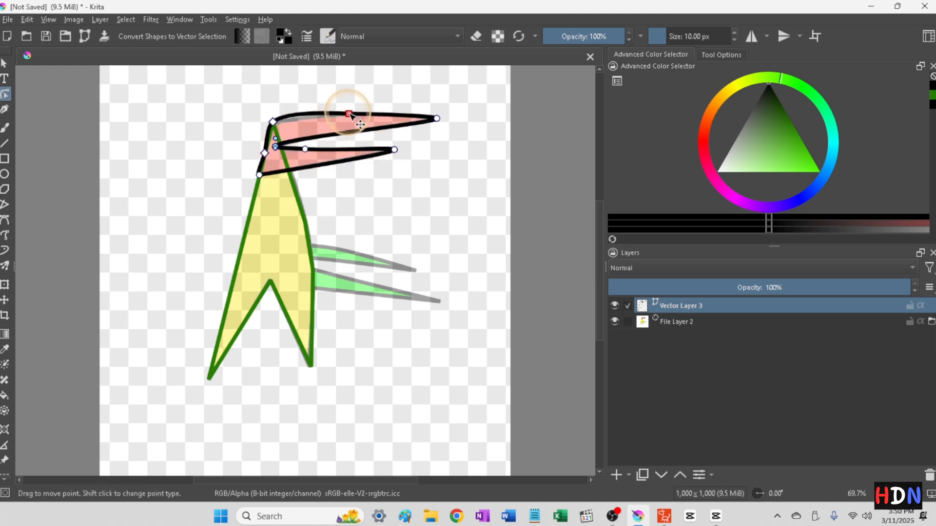
{"action": "left_click_drag", "start_coordinate": [336, 115], "coordinate": [313, 113]}
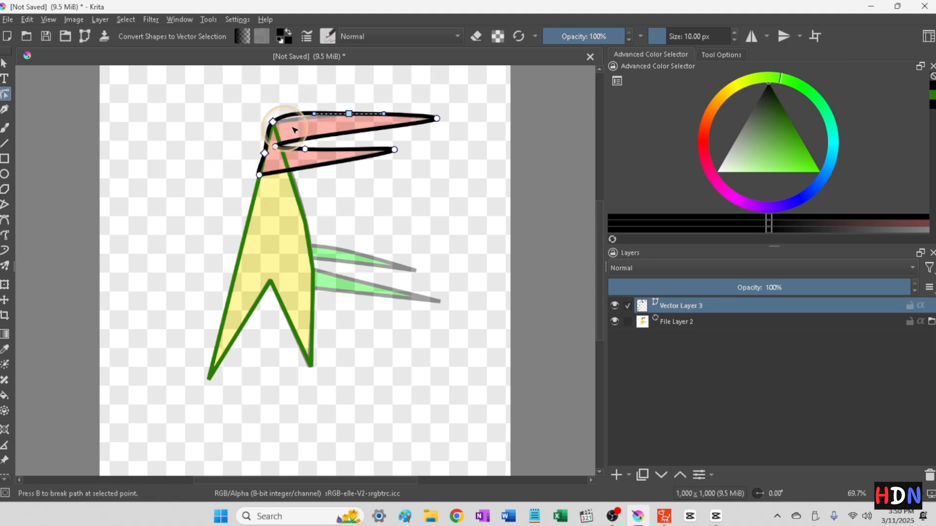
{"action": "left_click", "coordinate": [235, 131]}
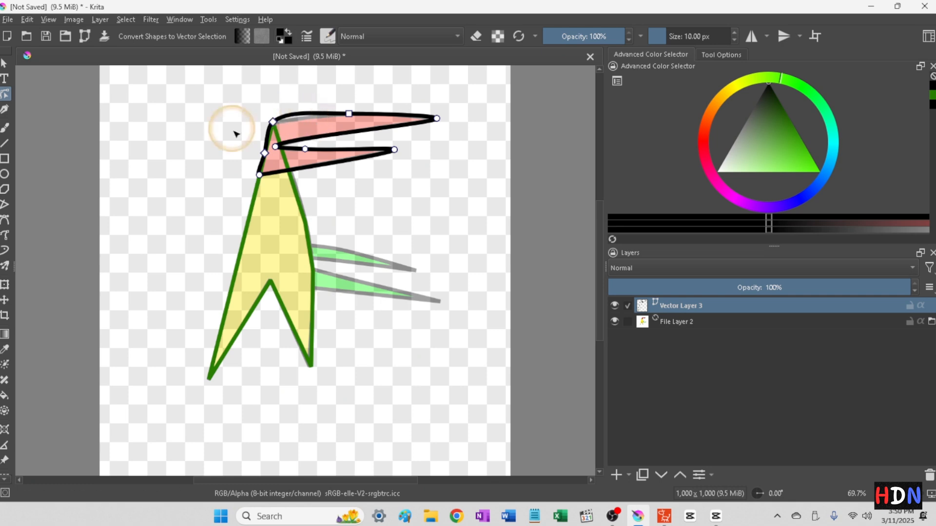
{"action": "left_click", "coordinate": [307, 119]}
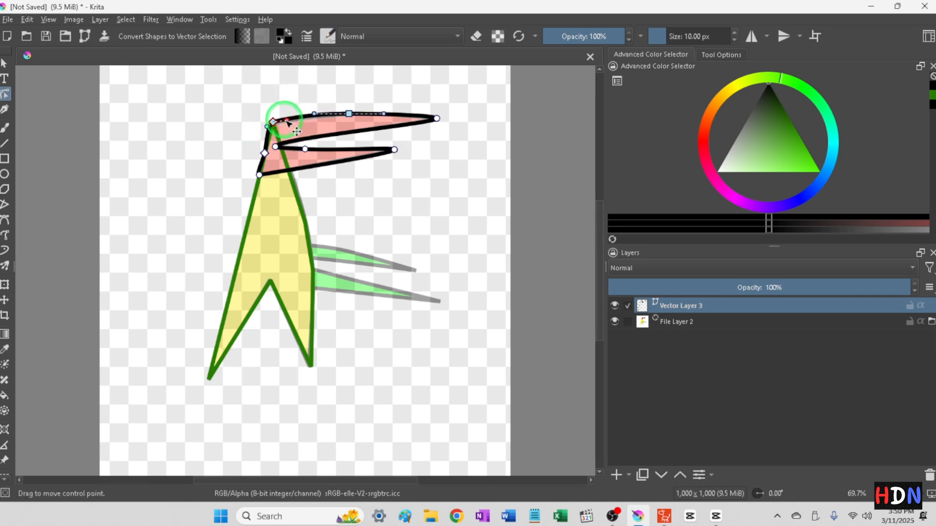
{"action": "left_click_drag", "start_coordinate": [282, 123], "coordinate": [298, 118]}
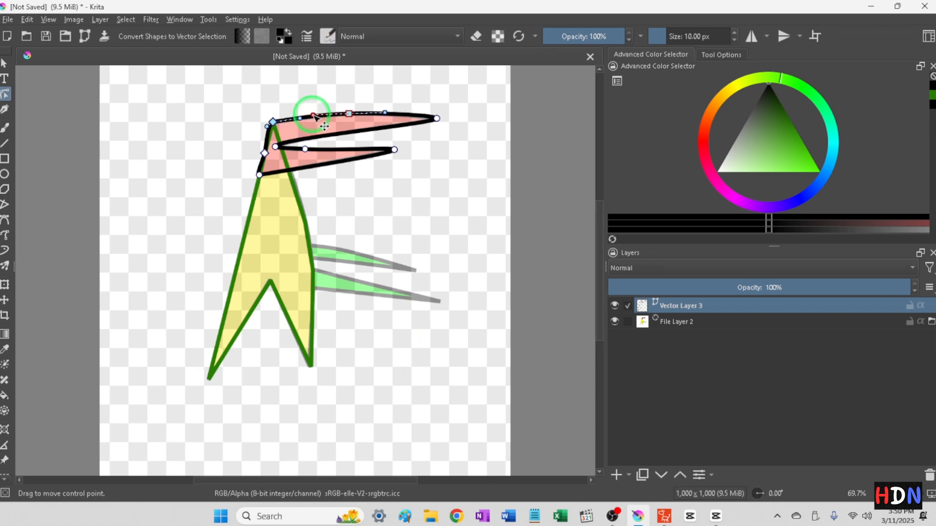
- Straighten the red outline's left edge by adjusting the handles at the apex and at the edge's middle point
{"action": "scroll", "coordinate": [359, 115], "scroll_direction": "up", "scroll_amount": 4}
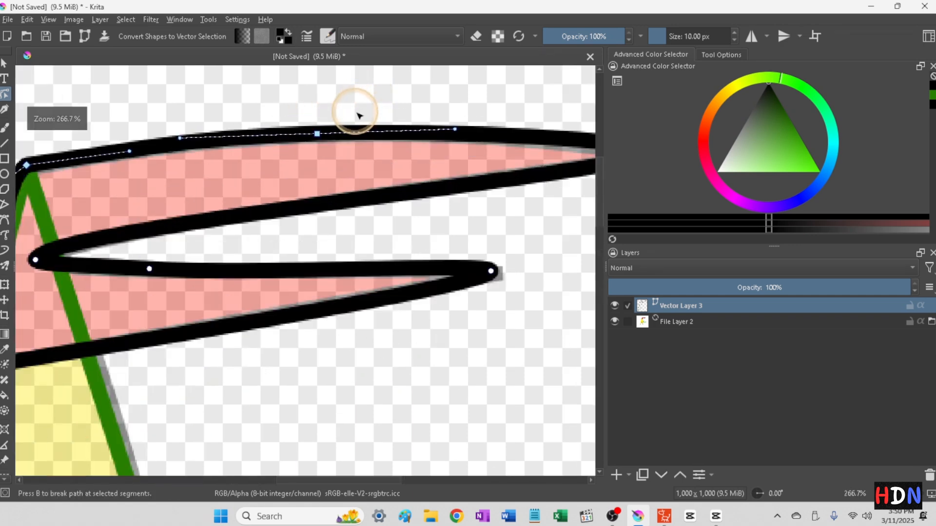
{"action": "scroll", "coordinate": [326, 155], "scroll_direction": "down", "scroll_amount": 2}
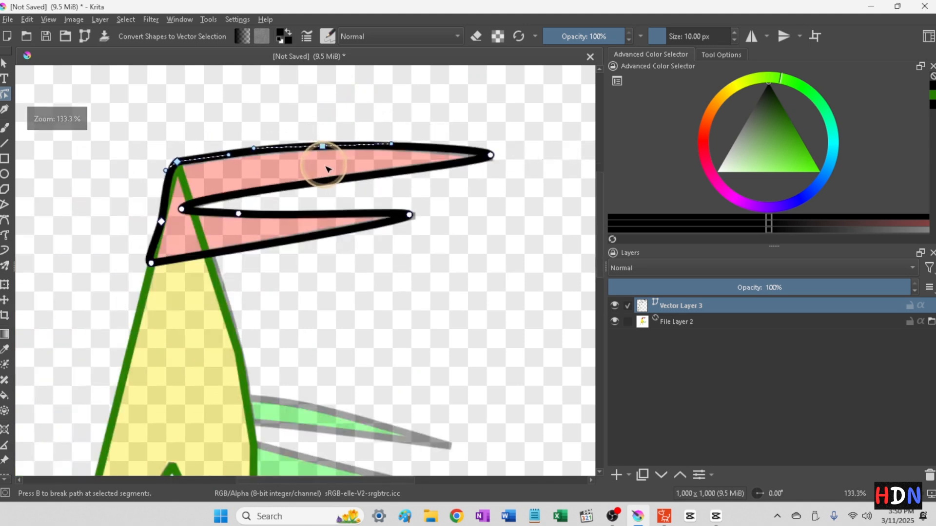
{"action": "scroll", "coordinate": [328, 168], "scroll_direction": "up", "scroll_amount": 1}
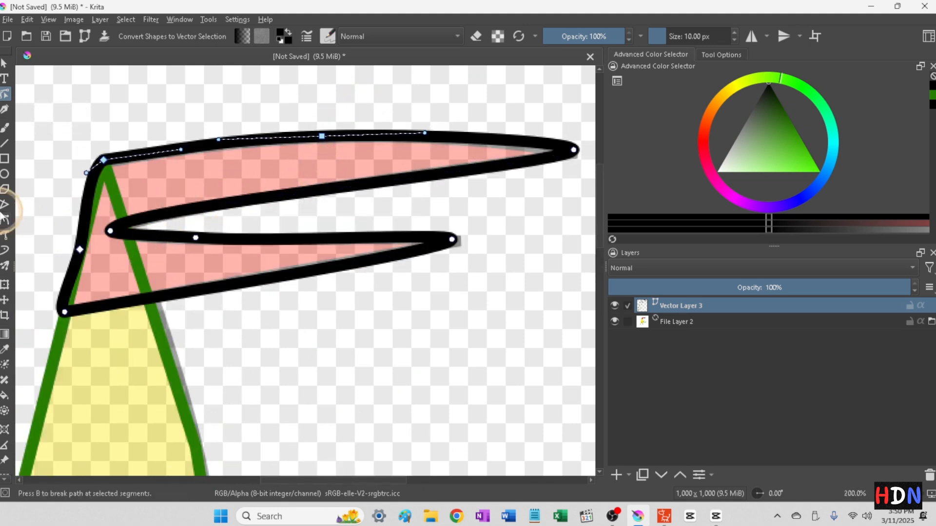
{"action": "left_click", "coordinate": [102, 157]}
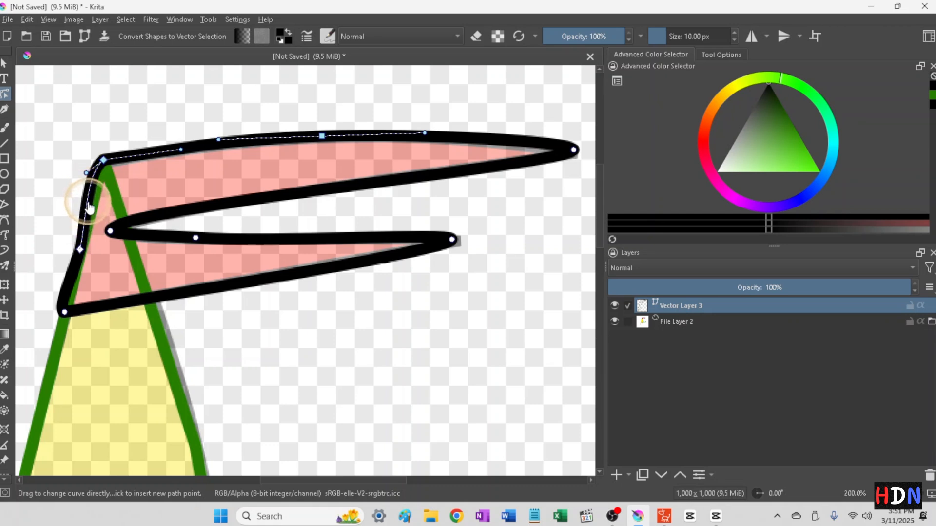
{"action": "left_click", "coordinate": [89, 204]}
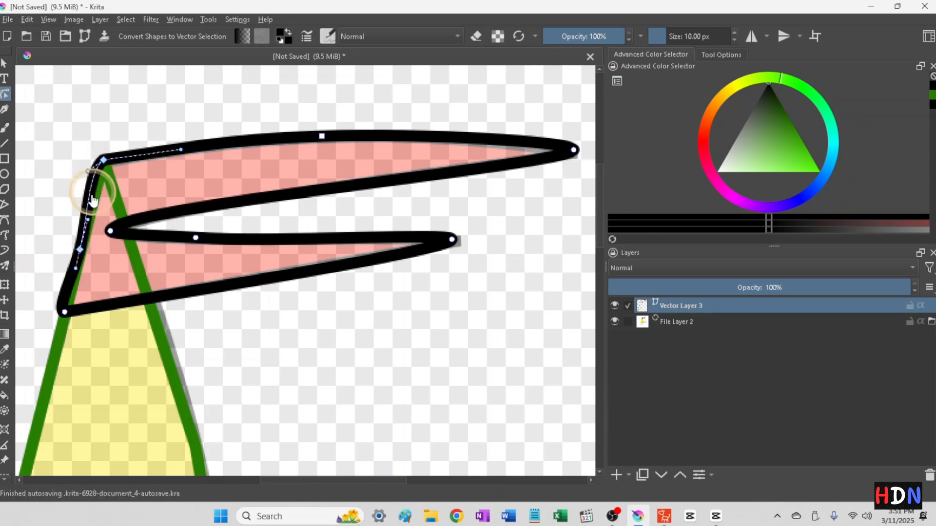
{"action": "left_click_drag", "start_coordinate": [88, 172], "coordinate": [98, 181]}
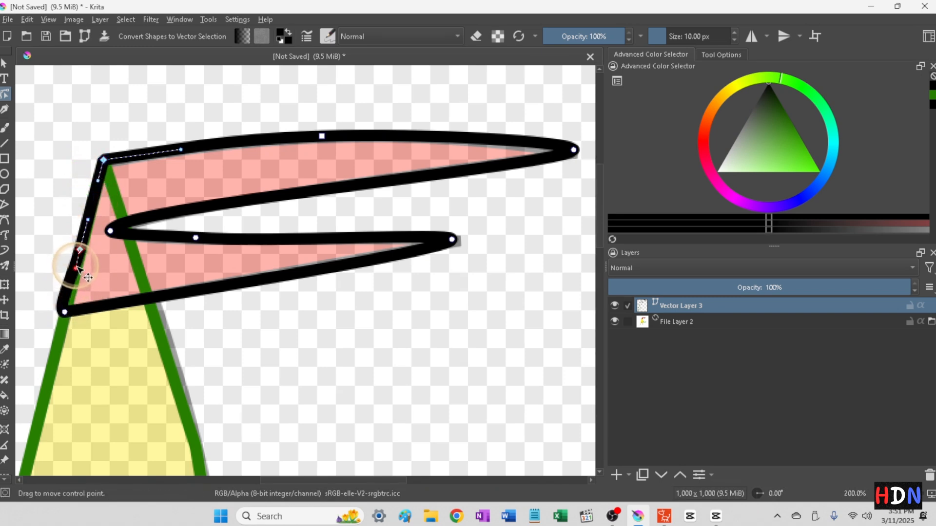
{"action": "left_click_drag", "start_coordinate": [77, 267], "coordinate": [75, 273]}
- Sharpen the red outline's lower-left corner through its handles, and shift the corner point slightly inward onto the logo's edge
{"action": "left_click", "coordinate": [64, 312]}
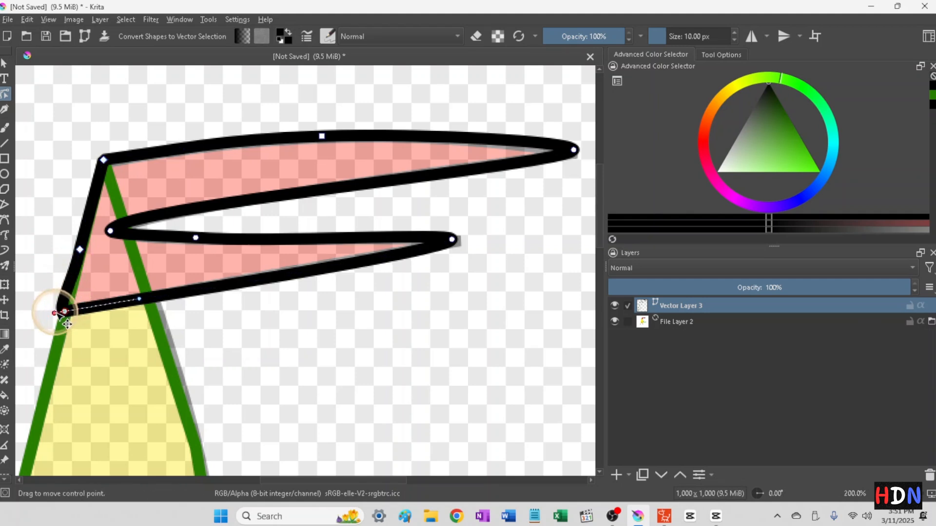
{"action": "left_click_drag", "start_coordinate": [55, 313], "coordinate": [56, 312]}
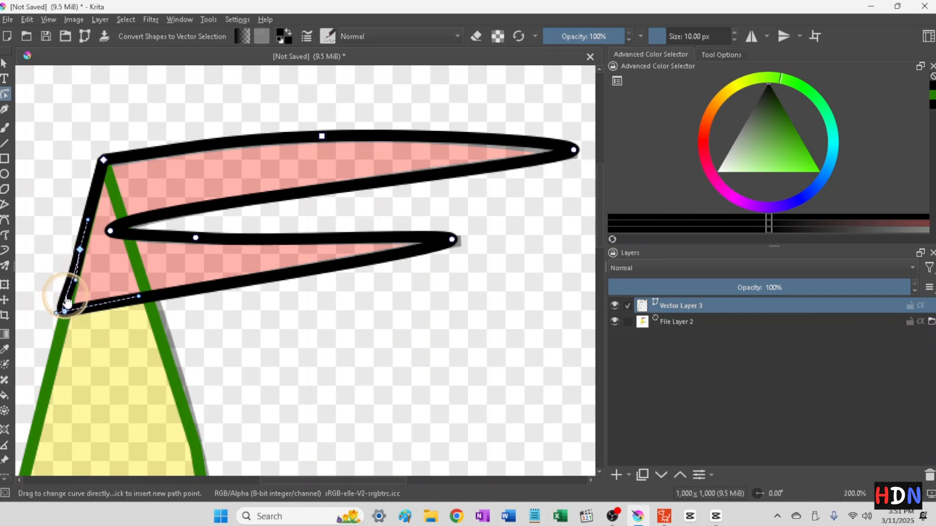
{"action": "left_click_drag", "start_coordinate": [68, 301], "coordinate": [64, 306]}
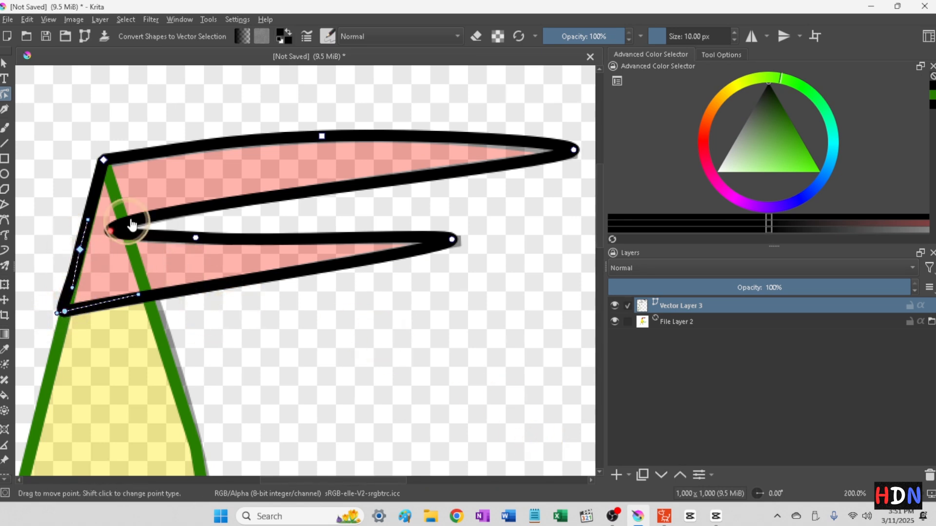
{"action": "left_click", "coordinate": [143, 191]}
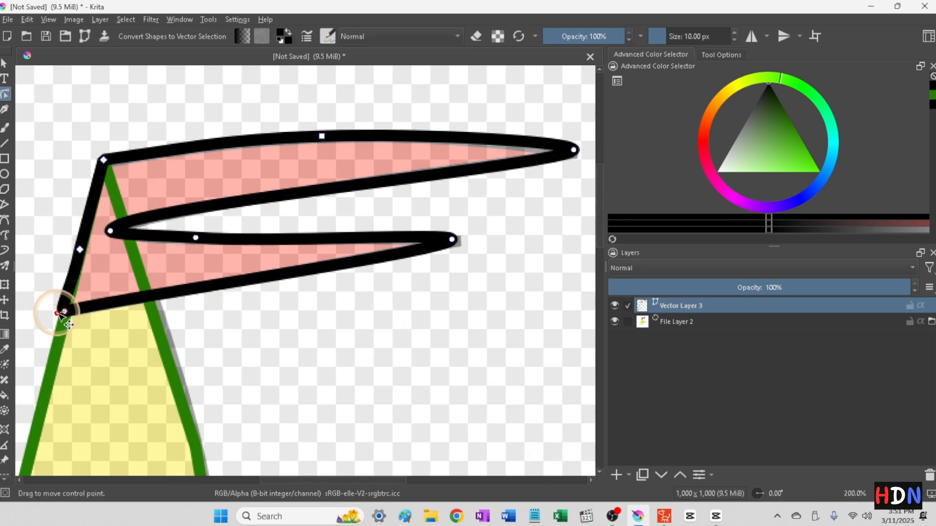
{"action": "left_click", "coordinate": [64, 311]}
{"action": "left_click_drag", "start_coordinate": [65, 312], "coordinate": [71, 312]}
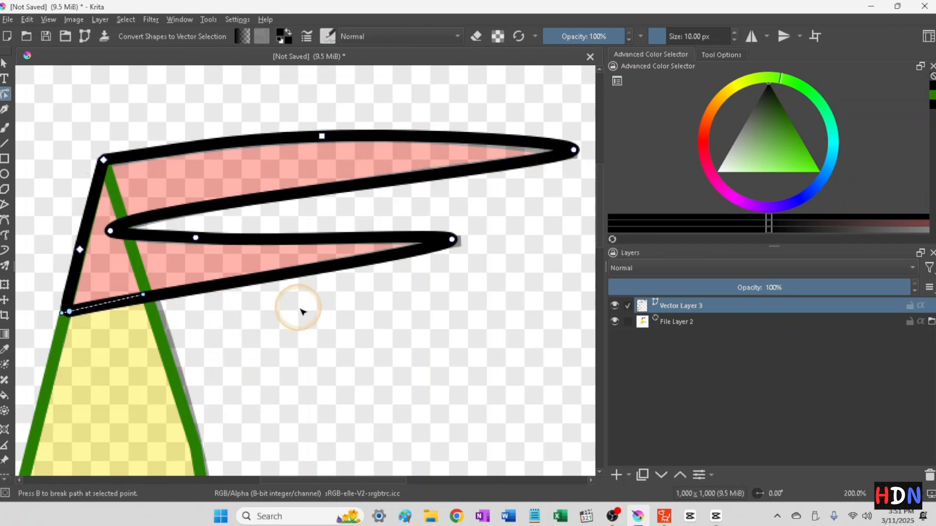
- Trace the two green prongs as one closed outline extending across the yellow body with the Bezier Curve tool
{"action": "scroll", "coordinate": [303, 311], "scroll_direction": "up", "scroll_amount": 2}
{"action": "scroll", "coordinate": [303, 312], "scroll_direction": "down", "scroll_amount": 5}
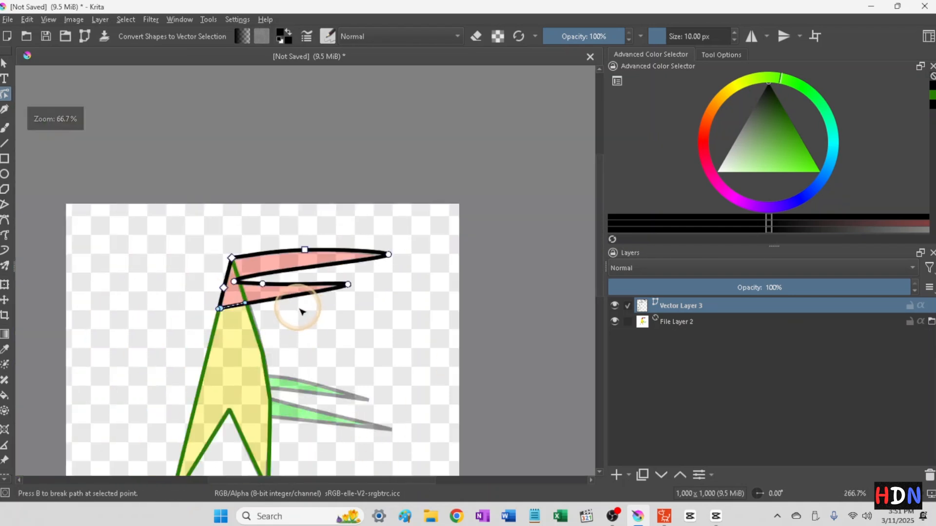
{"action": "scroll", "coordinate": [302, 311], "scroll_direction": "up", "scroll_amount": 1}
{"action": "scroll", "coordinate": [302, 311], "scroll_direction": "down", "scroll_amount": 1}
{"action": "scroll", "coordinate": [292, 323], "scroll_direction": "up", "scroll_amount": 1}
{"action": "scroll", "coordinate": [292, 328], "scroll_direction": "down", "scroll_amount": 1}
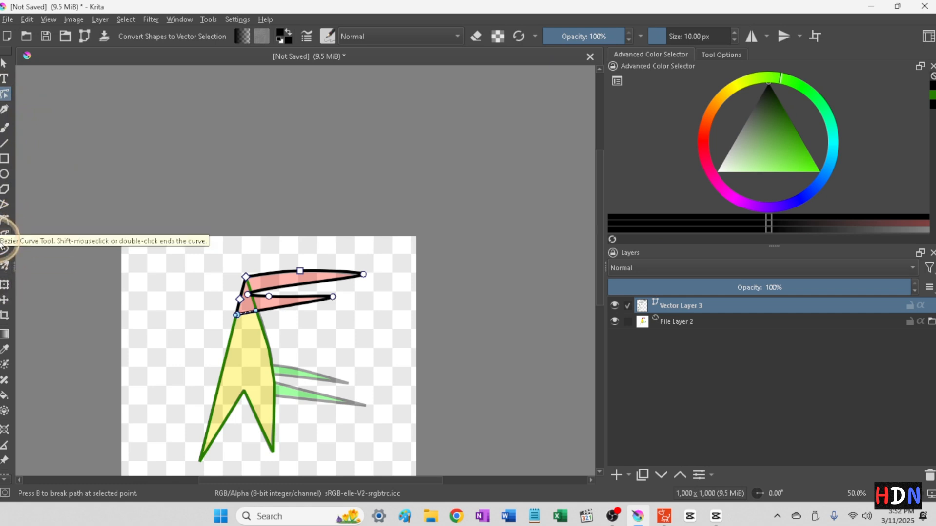
{"action": "left_click", "coordinate": [5, 221]}
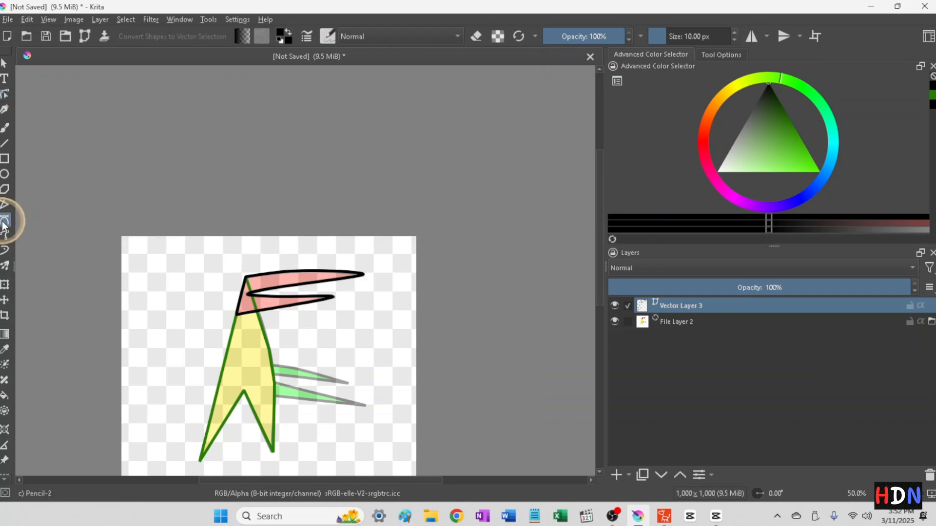
{"action": "left_click", "coordinate": [224, 364]}
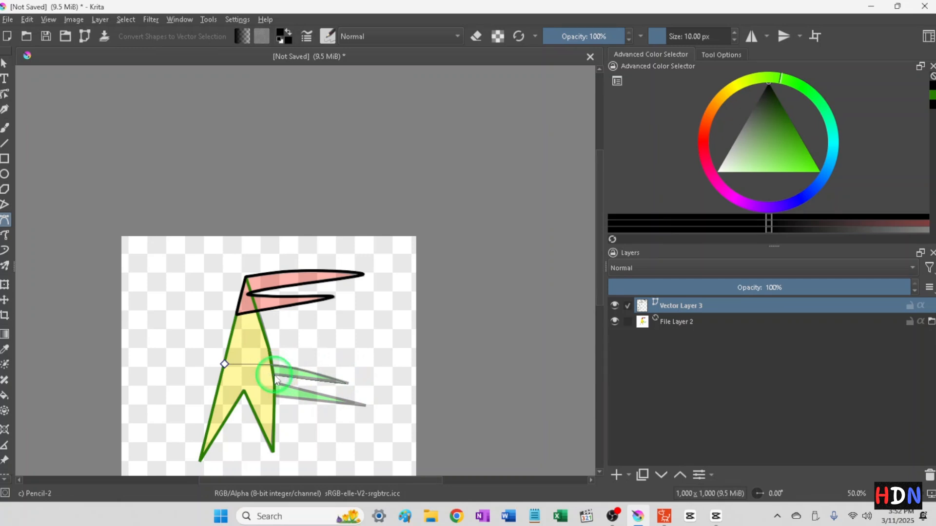
{"action": "left_click", "coordinate": [249, 374]}
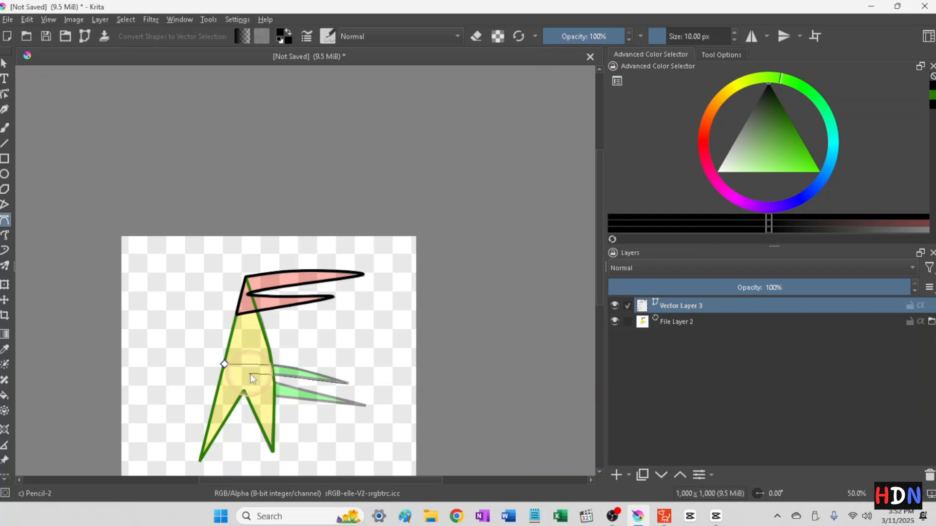
{"action": "left_click", "coordinate": [364, 407]}
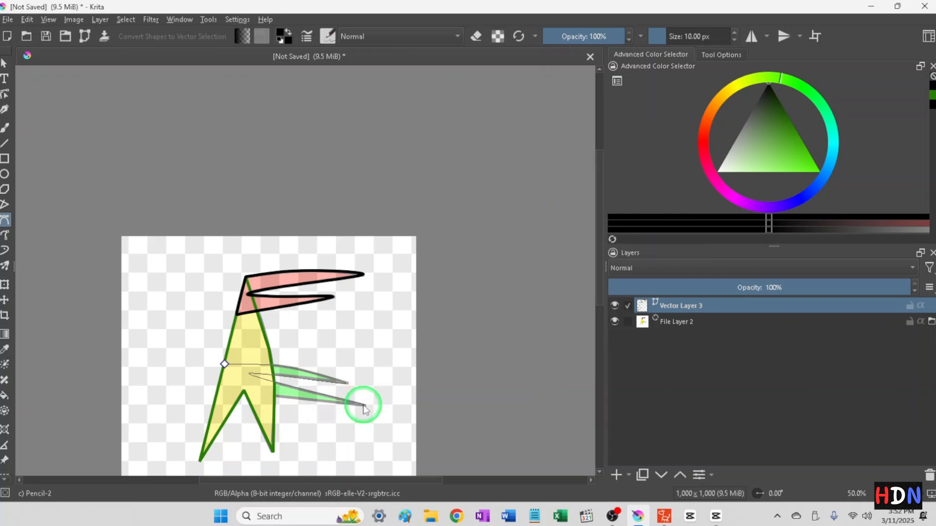
{"action": "left_click", "coordinate": [224, 364]}
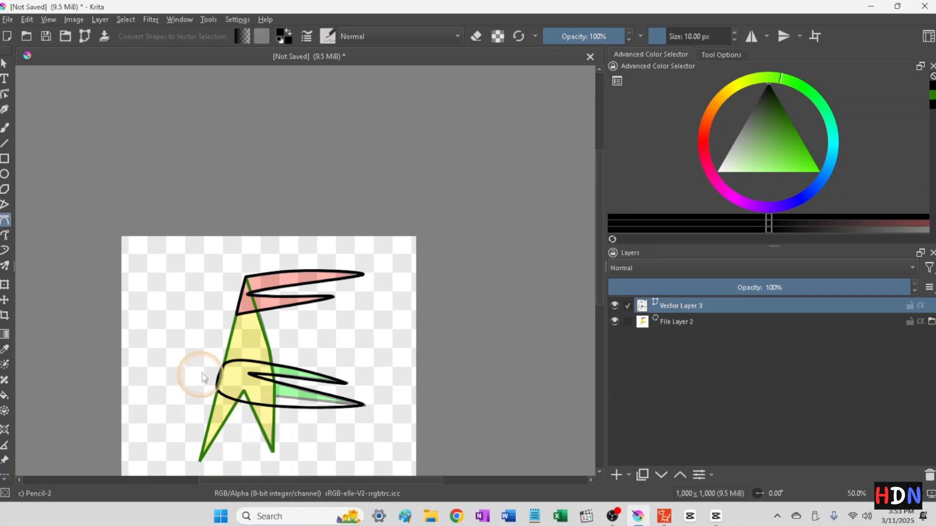
- Straighten the lower edge of the green prongs' outline with the Edit Shapes tool, and switch to the Select Shapes tool
{"action": "left_click", "coordinate": [4, 93]}
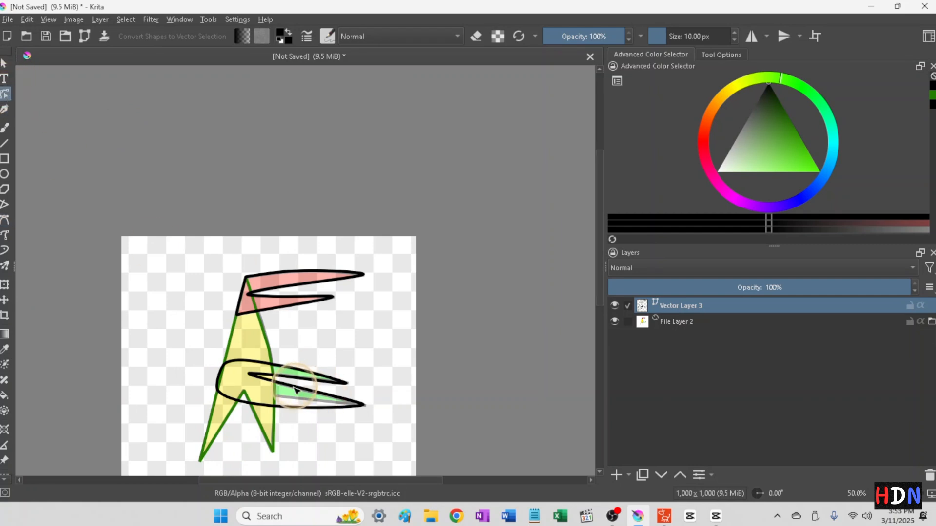
{"action": "left_click", "coordinate": [252, 392]}
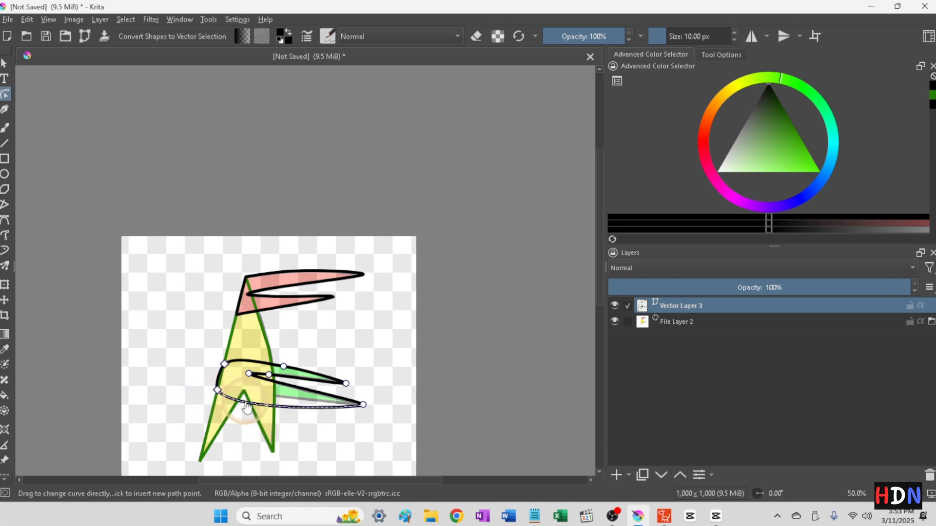
{"action": "left_click", "coordinate": [244, 403]}
{"action": "left_click_drag", "start_coordinate": [235, 408], "coordinate": [221, 386]}
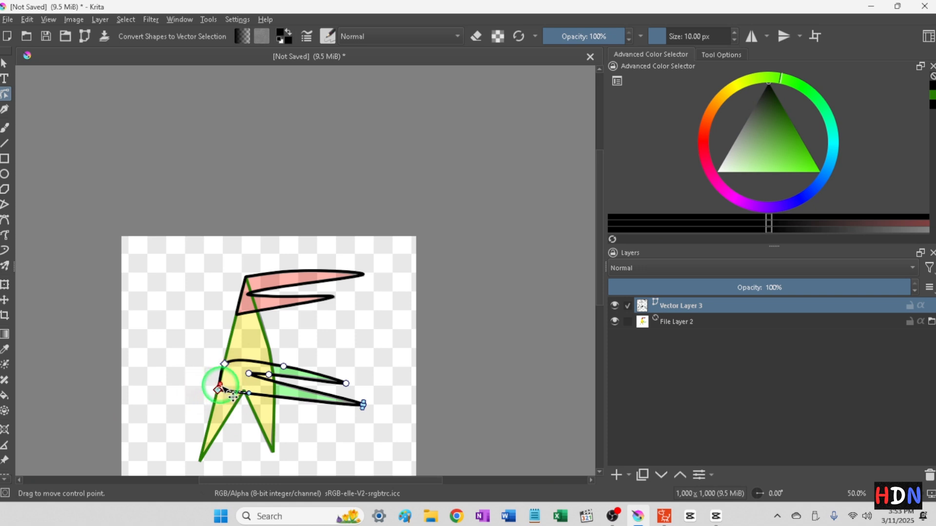
{"action": "left_click", "coordinate": [224, 363]}
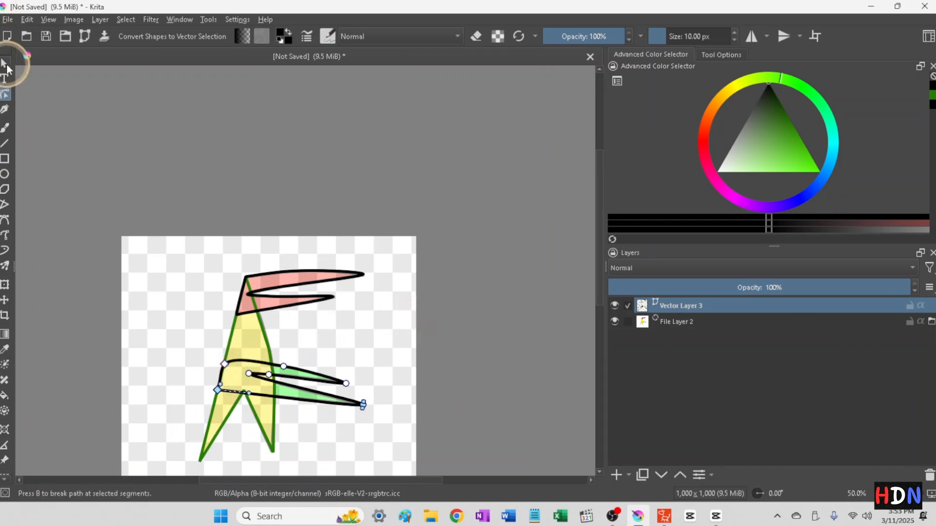
{"action": "left_click", "coordinate": [5, 64]}
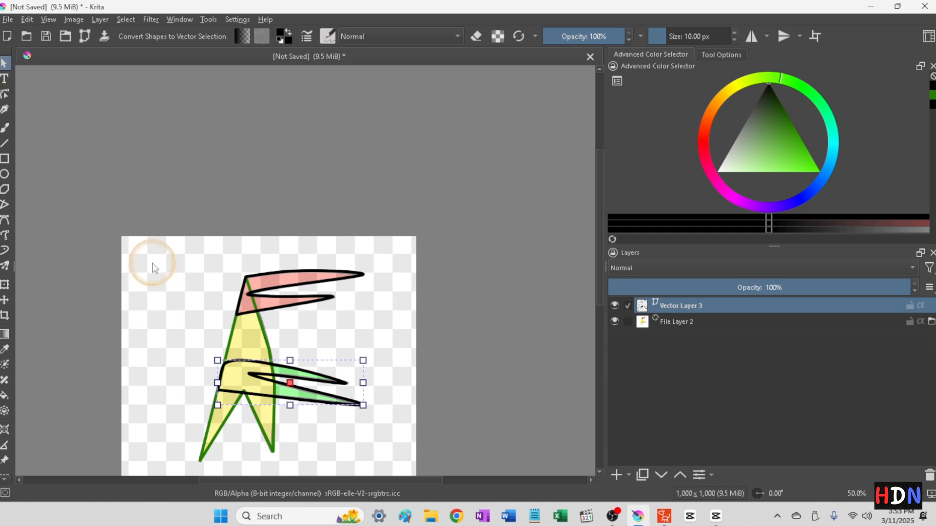
- Send the green prongs' outline behind the other traced shapes
{"action": "right_click", "coordinate": [237, 384]}
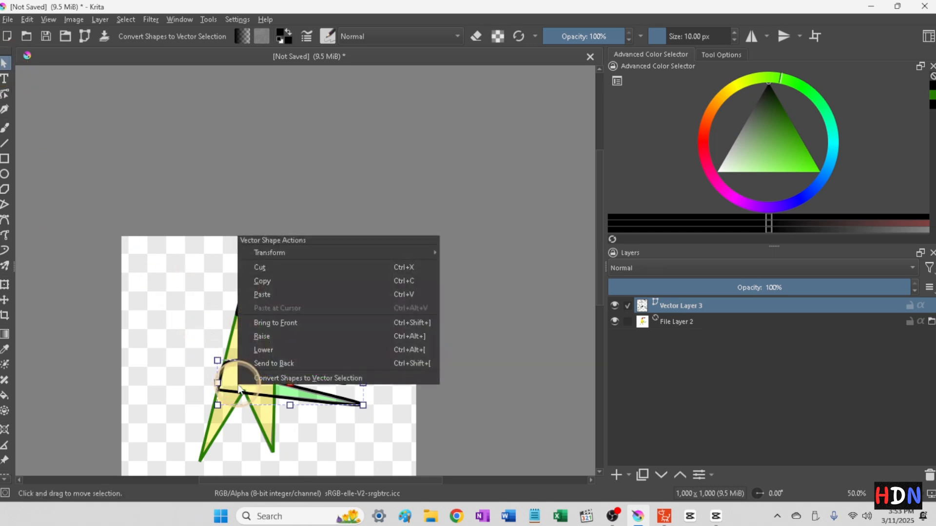
{"action": "left_click", "coordinate": [269, 363]}
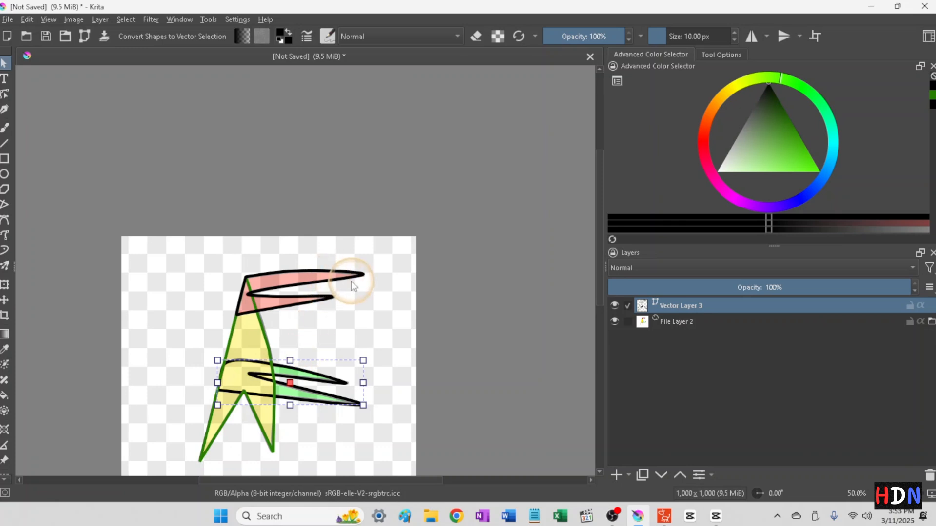
- Select all three traced outlines together on the vector layer
{"action": "scroll", "coordinate": [214, 308], "scroll_direction": "down", "scroll_amount": 1}
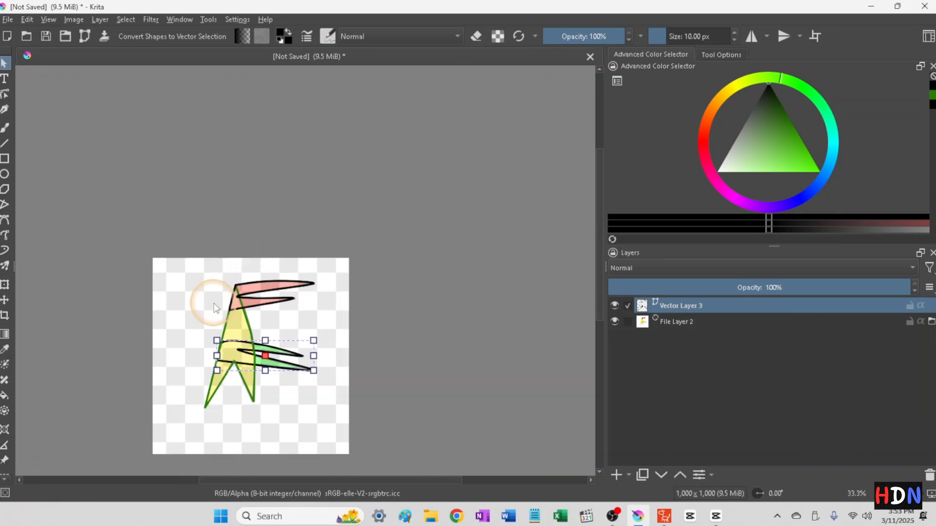
{"action": "scroll", "coordinate": [214, 308], "scroll_direction": "up", "scroll_amount": 2}
{"action": "scroll", "coordinate": [193, 350], "scroll_direction": "down", "scroll_amount": 2}
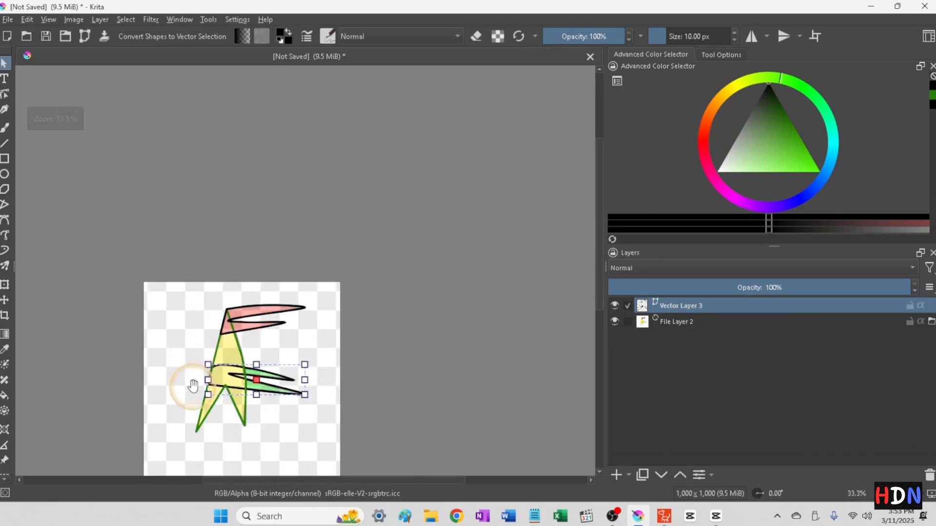
{"action": "left_click_drag", "start_coordinate": [188, 376], "coordinate": [272, 247]}
{"action": "scroll", "coordinate": [271, 273], "scroll_direction": "up", "scroll_amount": 2}
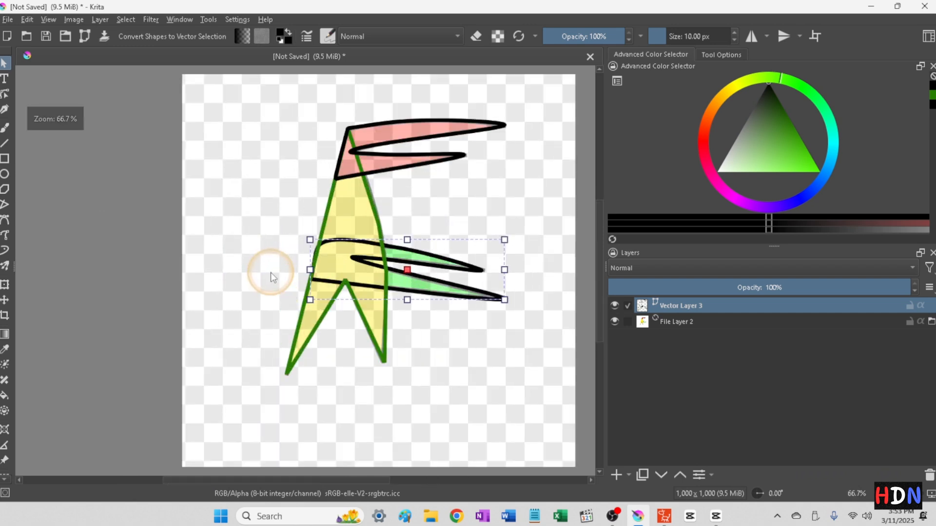
{"action": "left_click_drag", "start_coordinate": [385, 212], "coordinate": [339, 262]}
{"action": "scroll", "coordinate": [343, 263], "scroll_direction": "up", "scroll_amount": 1}
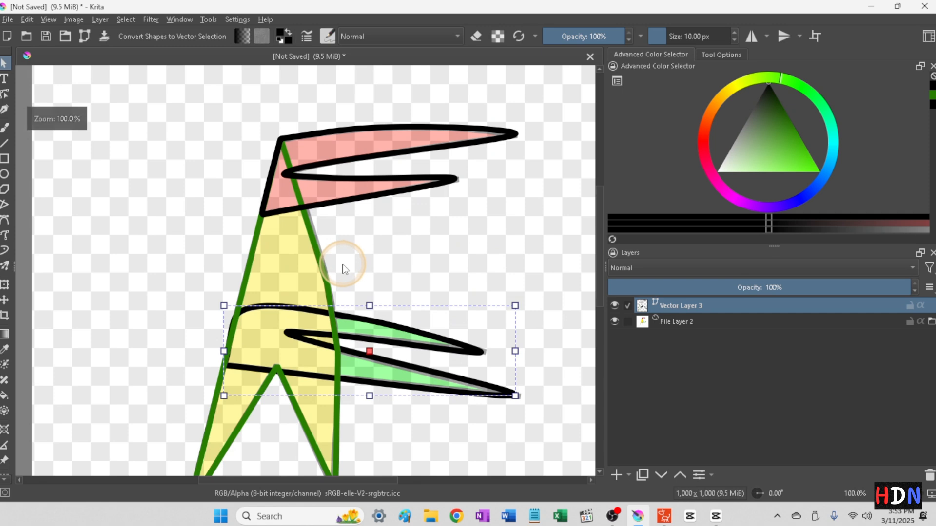
{"action": "scroll", "coordinate": [343, 267], "scroll_direction": "down", "scroll_amount": 1}
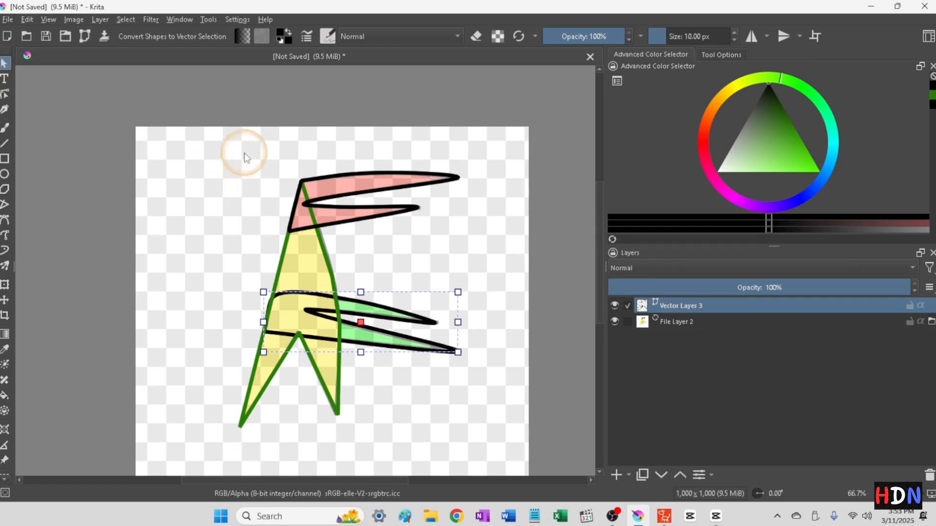
{"action": "left_click_drag", "start_coordinate": [247, 153], "coordinate": [491, 434]}
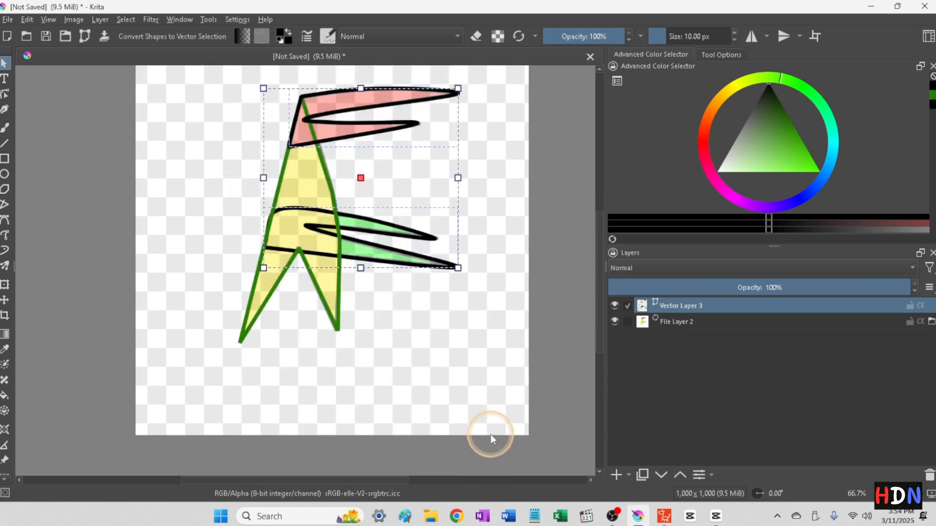
{"action": "left_click_drag", "start_coordinate": [224, 76], "coordinate": [492, 405]}
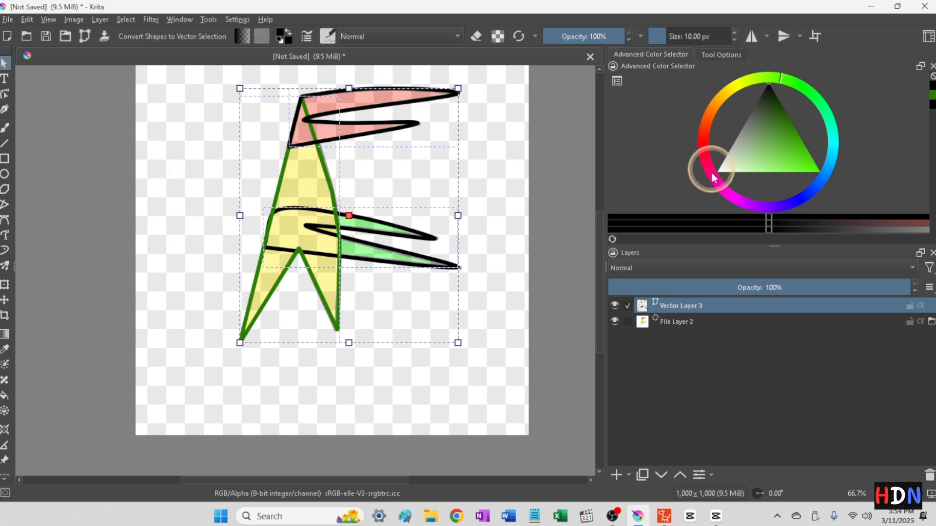
- Remove the stroke from the selected outlines, and reapply it as a solid black stroke on all of them
{"action": "left_click", "coordinate": [715, 54]}
{"action": "left_click", "coordinate": [647, 80]}
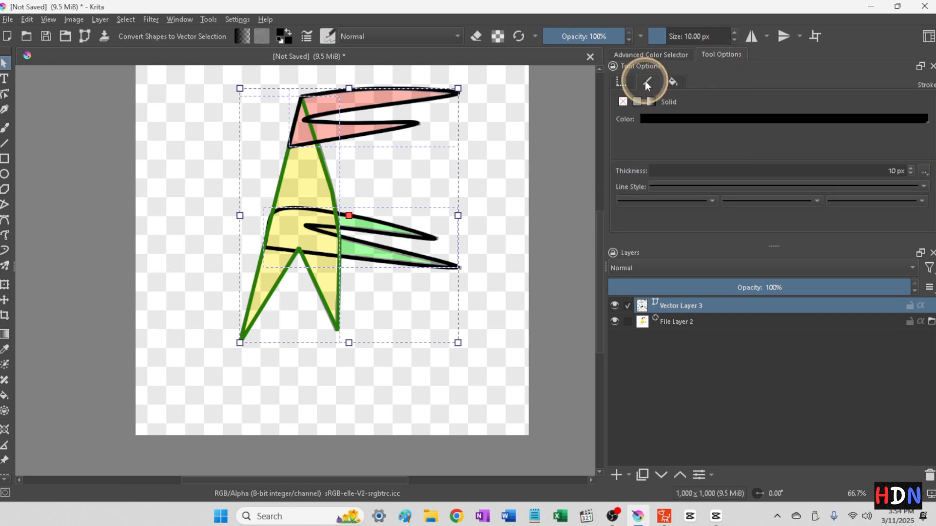
{"action": "left_click", "coordinate": [623, 101]}
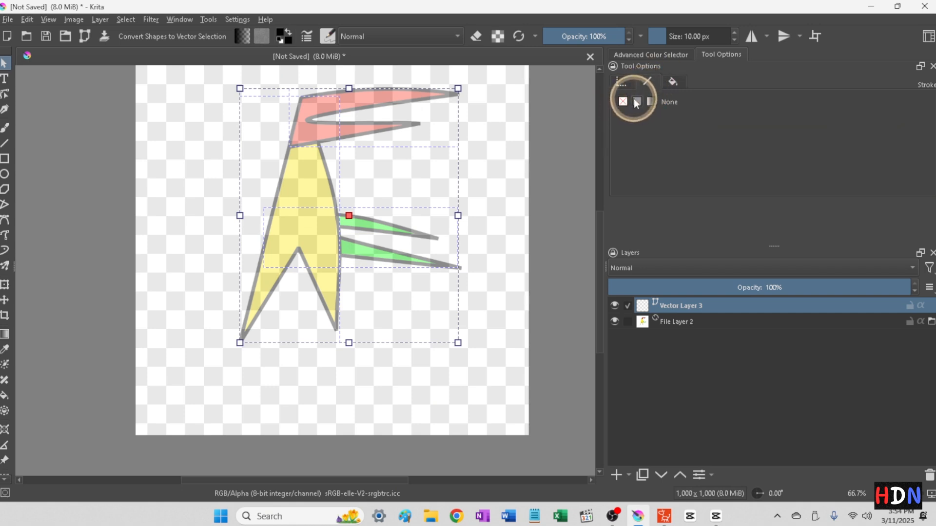
{"action": "left_click", "coordinate": [636, 102]}
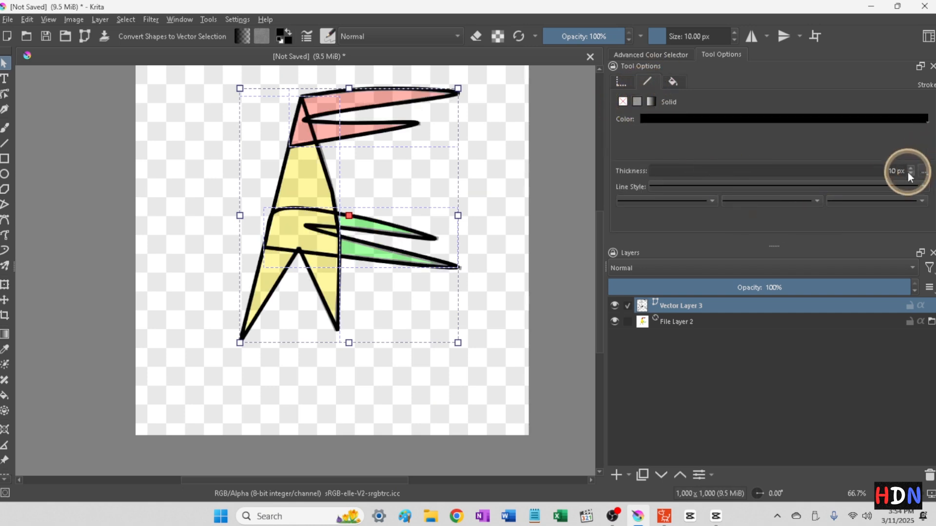
- Thin the selected outlines' stroke to 2 px and hide File Layer 2
{"action": "left_click", "coordinate": [910, 174]}
{"action": "left_click", "coordinate": [910, 174]}
{"action": "left_click", "coordinate": [909, 174]}
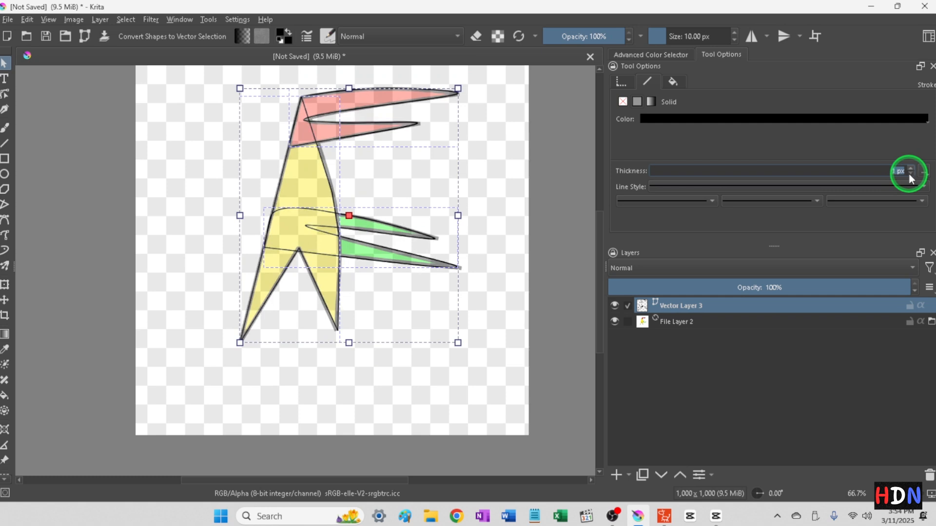
{"action": "left_click", "coordinate": [910, 174]}
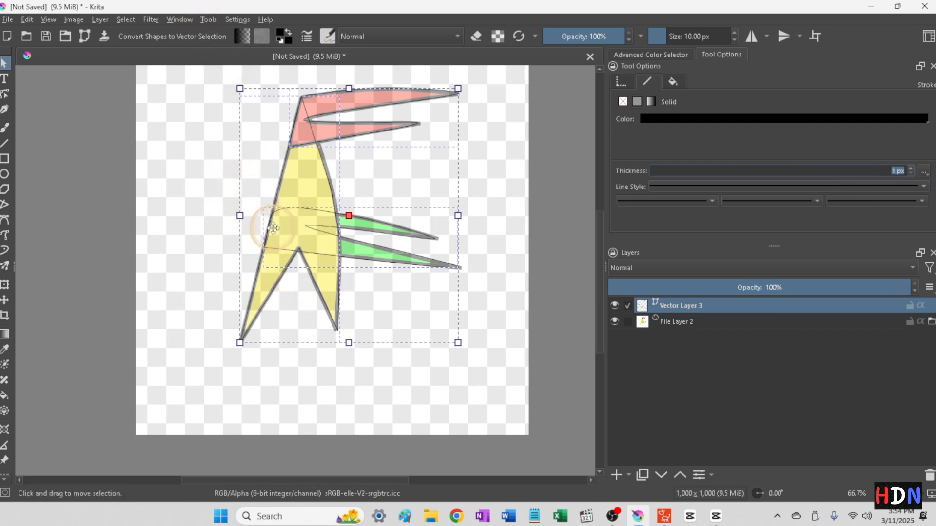
{"action": "left_click", "coordinate": [614, 321]}
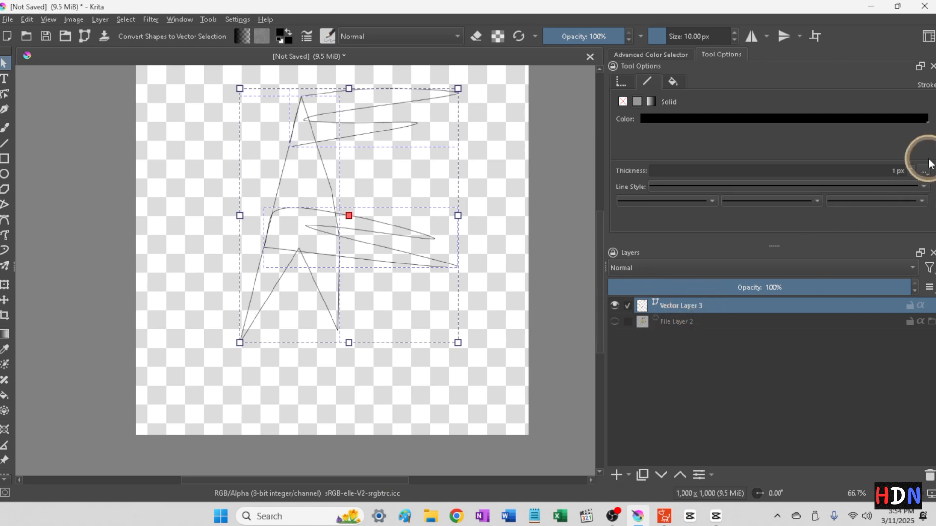
{"action": "left_click", "coordinate": [910, 167]}
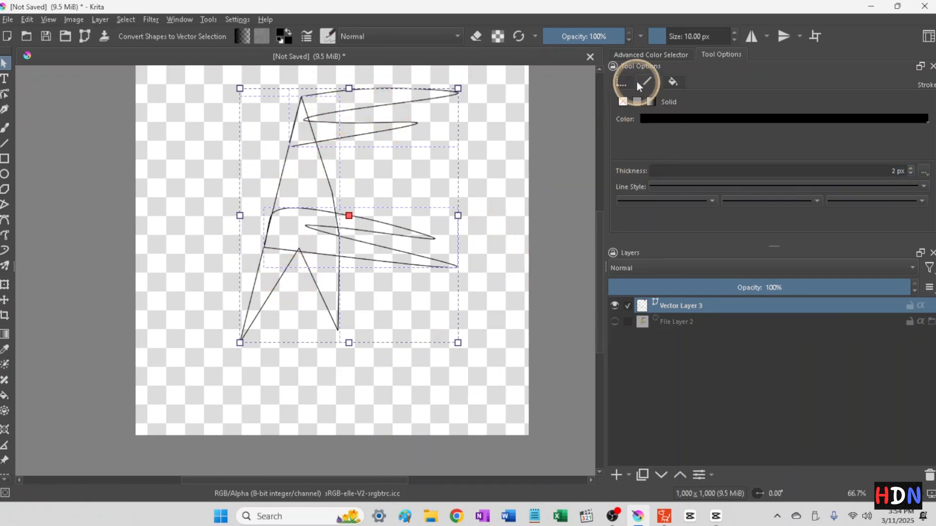
- Fill all selected shapes with solid lemon yellow and show File Layer 2 again
{"action": "left_click", "coordinate": [672, 82]}
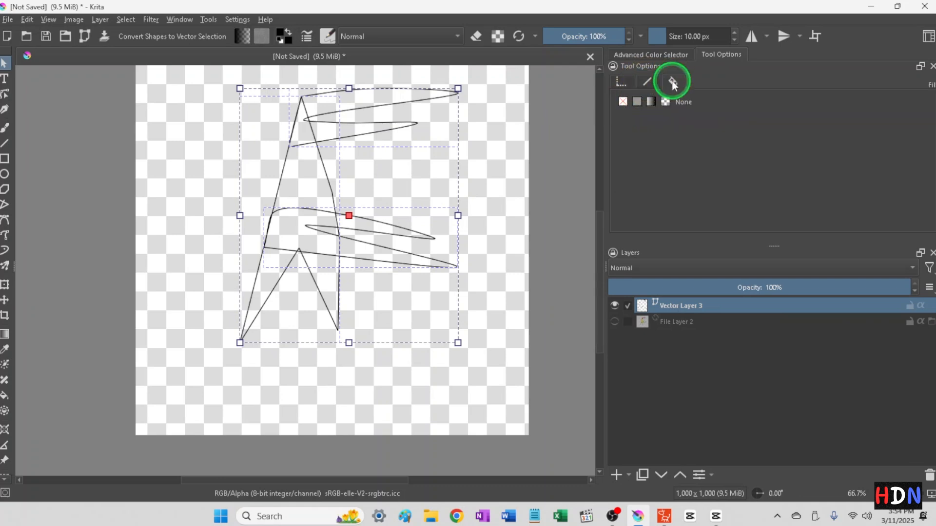
{"action": "left_click", "coordinate": [637, 101]}
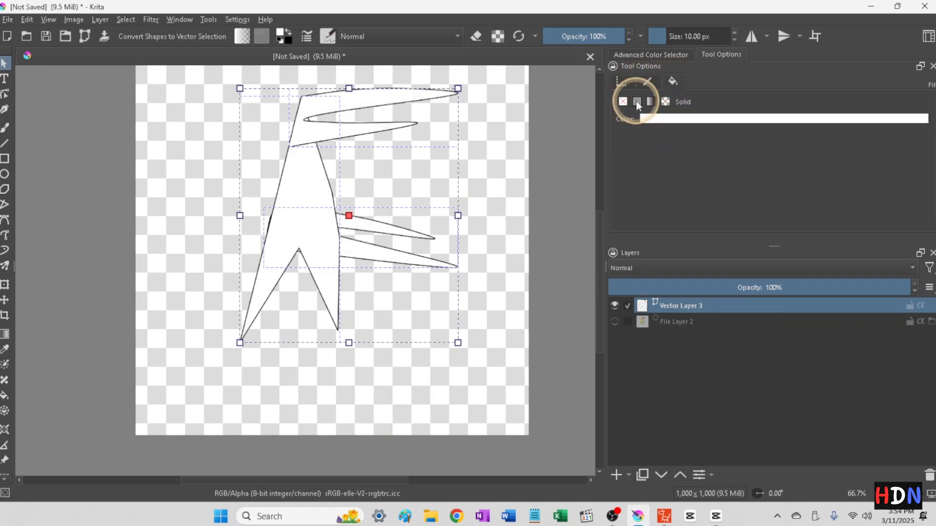
{"action": "left_click", "coordinate": [654, 121]}
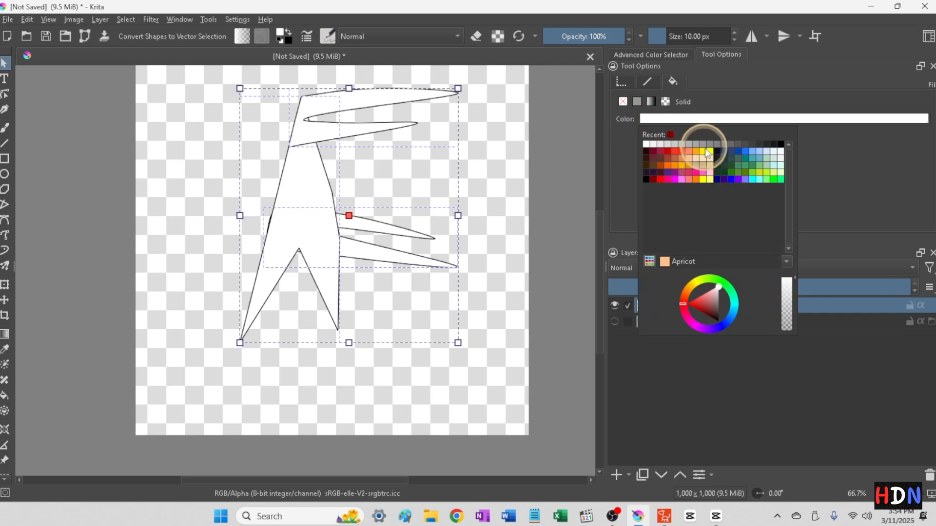
{"action": "left_click", "coordinate": [710, 152]}
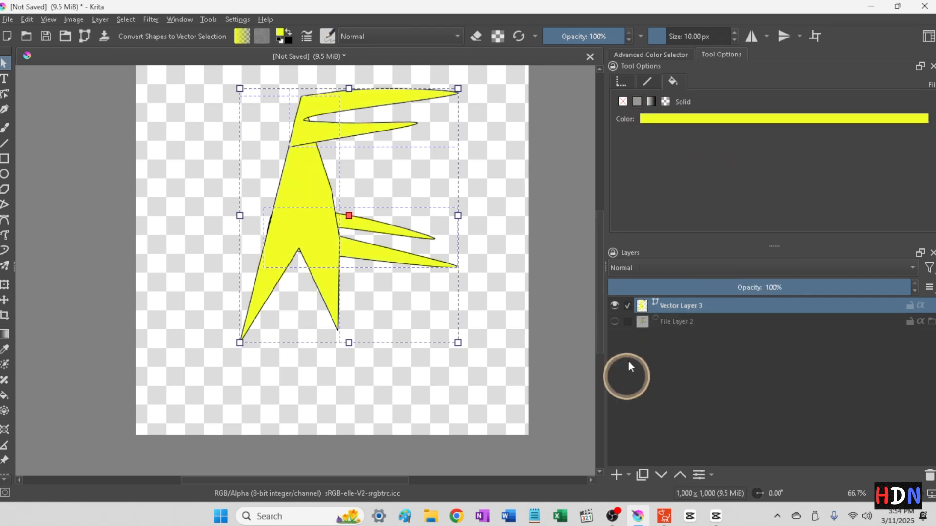
{"action": "left_click", "coordinate": [614, 321]}
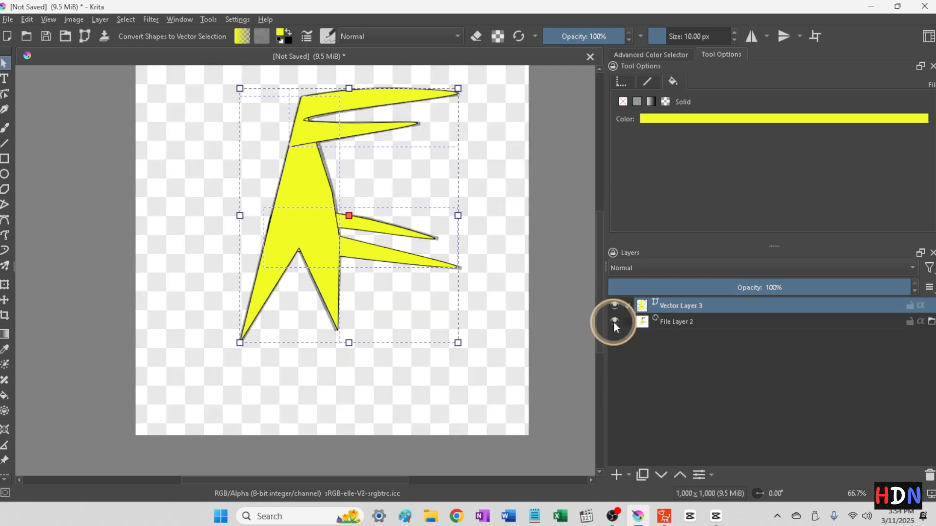
{"action": "mouse_move", "coordinate": [665, 322]}
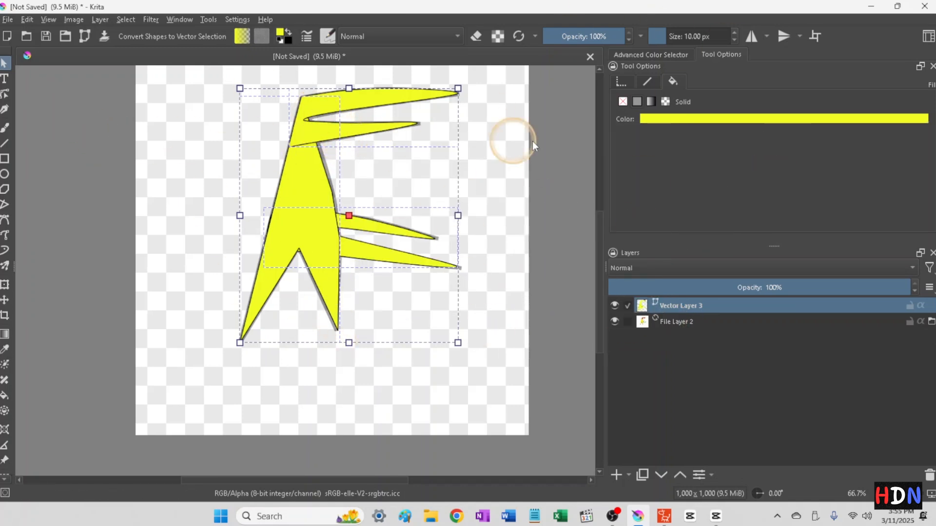
- Select only the upper pronged shape and change its fill to English-red
{"action": "left_click", "coordinate": [549, 157]}
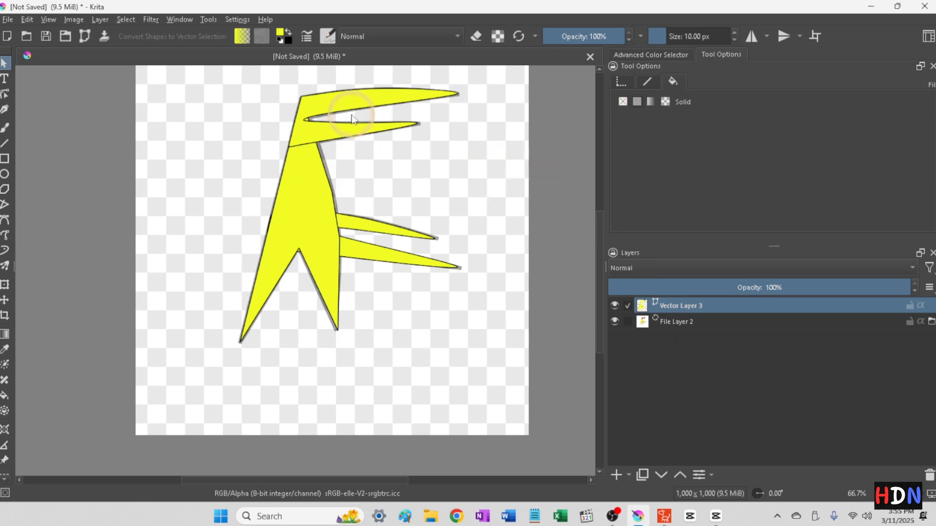
{"action": "left_click", "coordinate": [340, 98]}
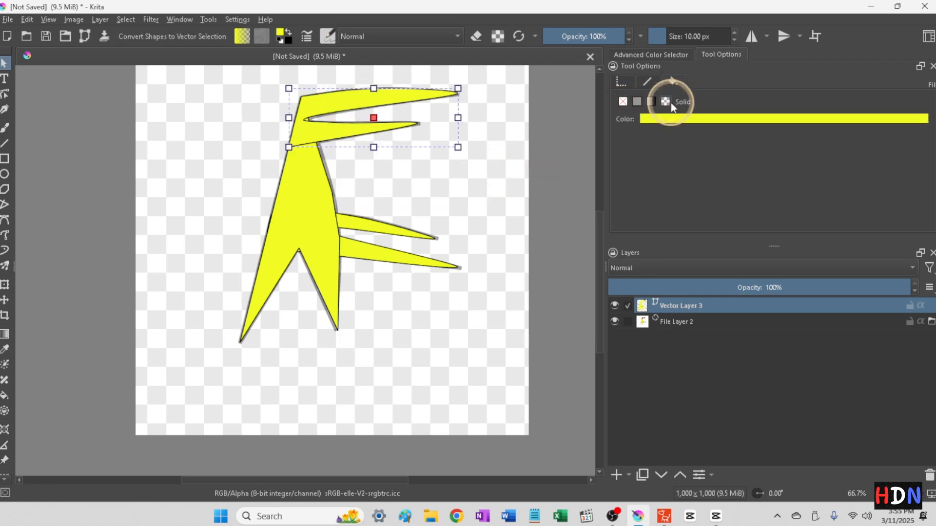
{"action": "left_click", "coordinate": [664, 119]}
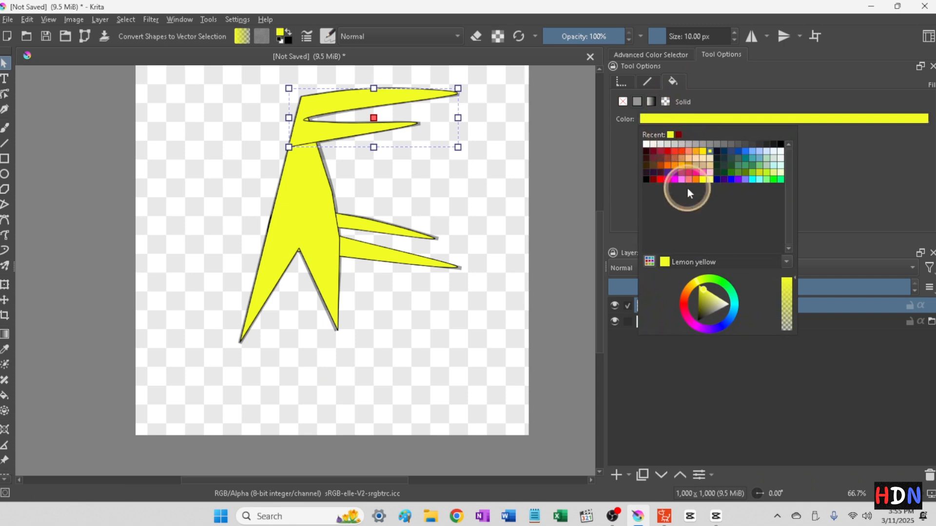
{"action": "left_click", "coordinate": [668, 152]}
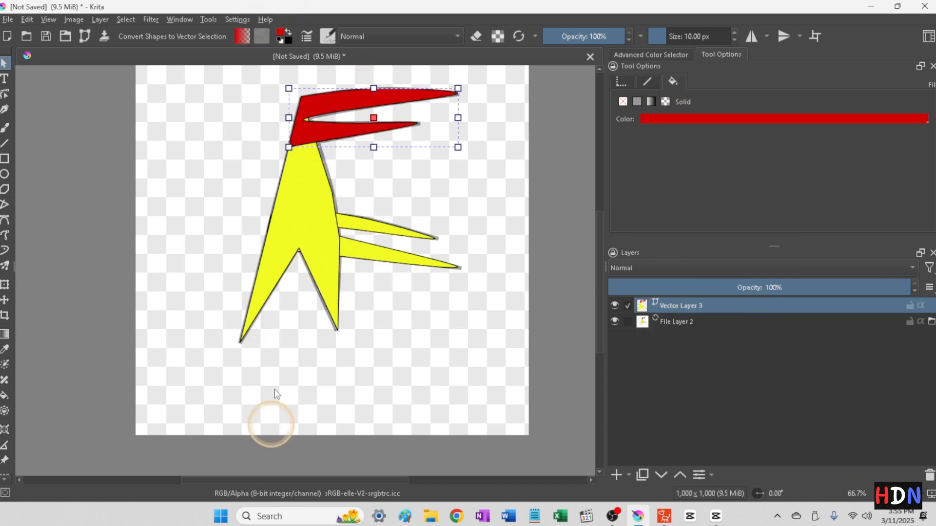
- Change the fill of the lower pronged shape to light green
{"action": "left_click", "coordinate": [369, 232]}
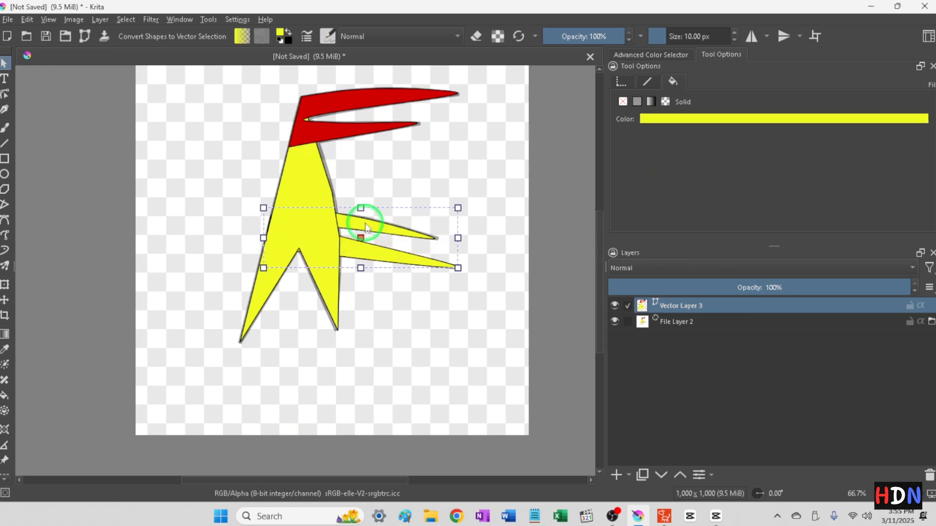
{"action": "left_click", "coordinate": [683, 119]}
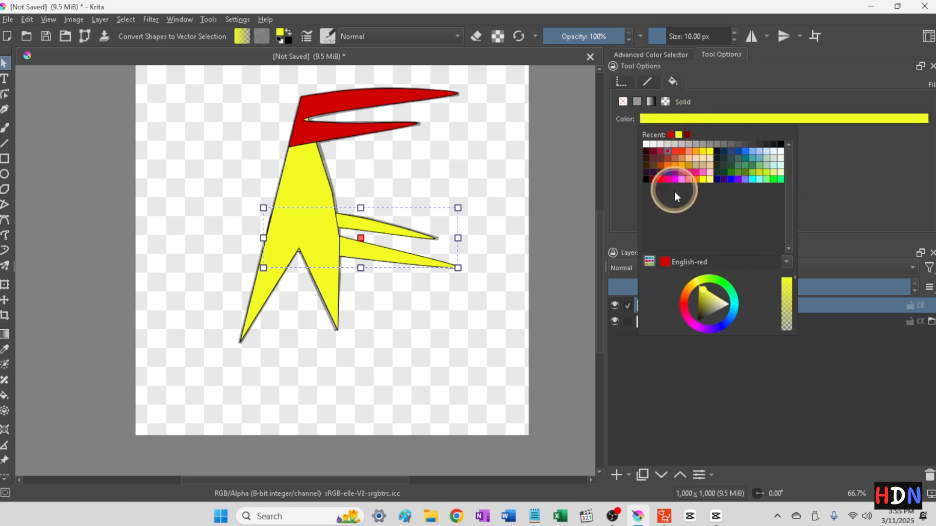
{"action": "left_click", "coordinate": [753, 176]}
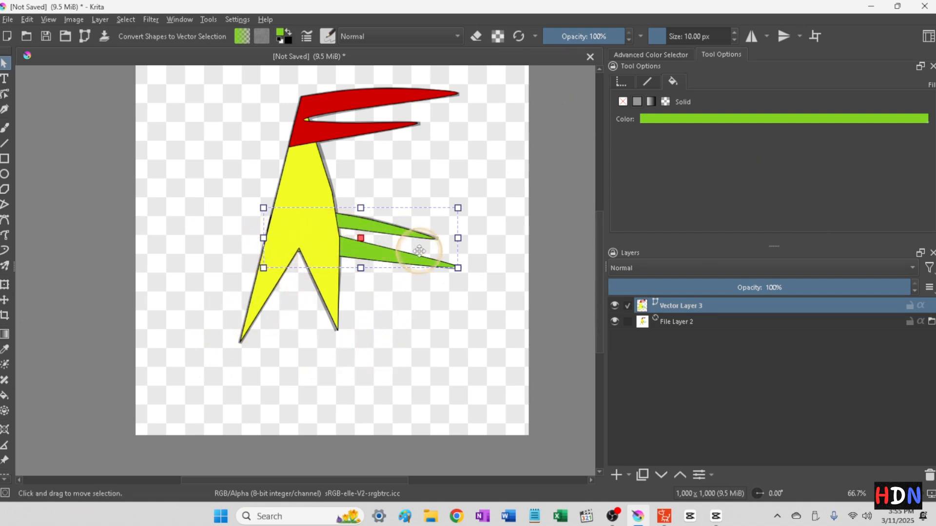
- Bring the green shape to the front and move its lower-left corner node slightly inward with the Edit Shapes tool
{"action": "right_click", "coordinate": [370, 238]}
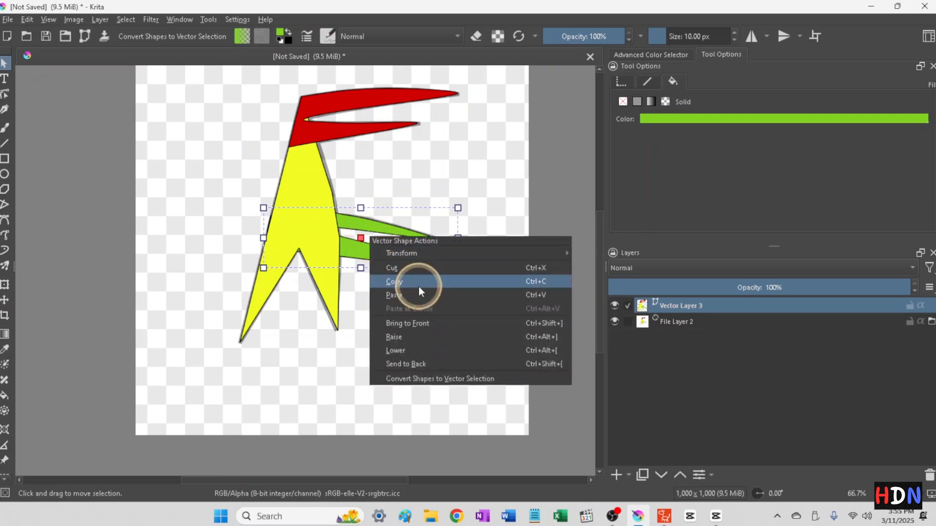
{"action": "left_click", "coordinate": [405, 323]}
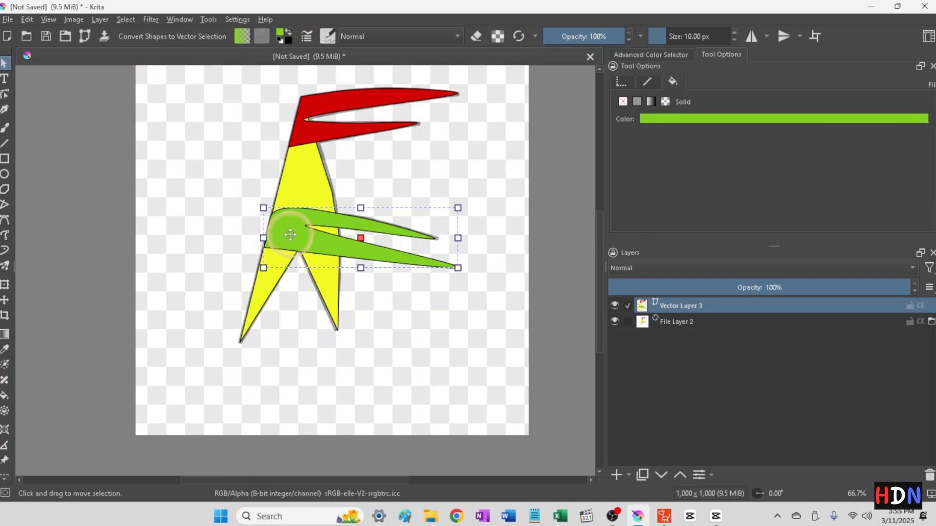
{"action": "left_click", "coordinate": [4, 94]}
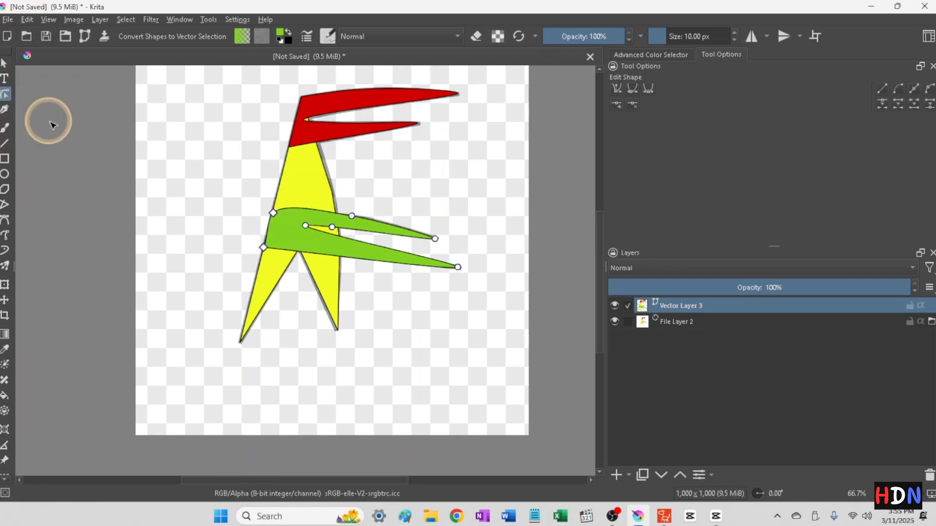
{"action": "left_click_drag", "start_coordinate": [265, 250], "coordinate": [268, 250]}
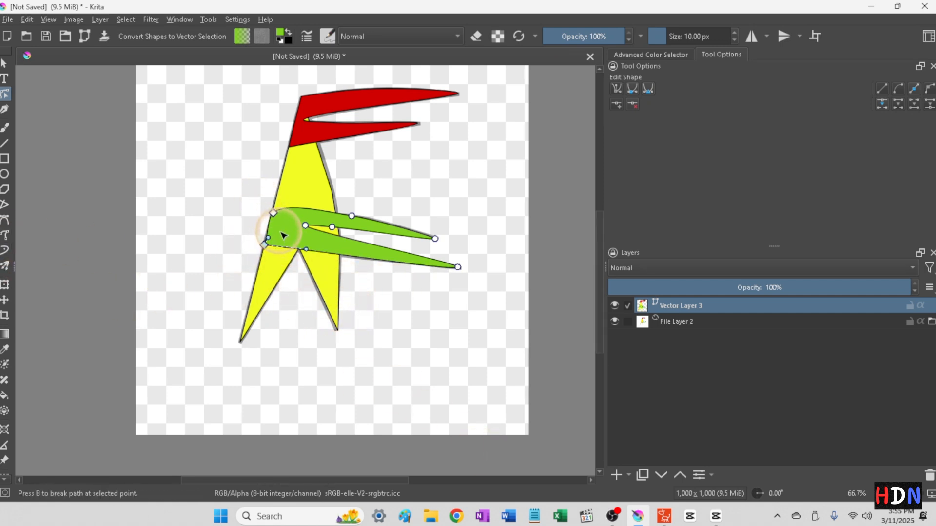
- Send the green shape behind the yellow body again with the Select Shapes tool
{"action": "left_click", "coordinate": [4, 63]}
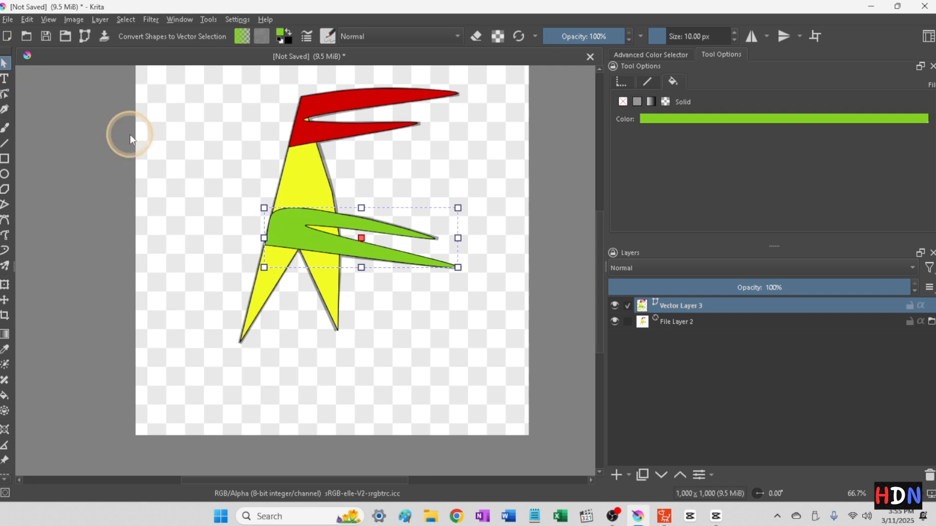
{"action": "right_click", "coordinate": [279, 224]}
{"action": "left_click", "coordinate": [343, 353]}
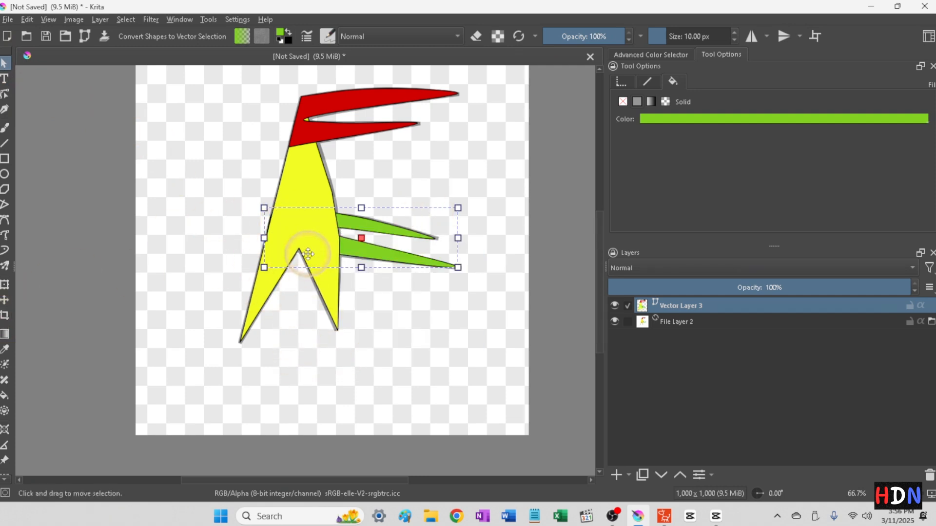
- Fine-tune the yellow body's inner notch node and right leg tip node to match the underlying logo with the Edit Shapes tool
{"action": "left_click", "coordinate": [312, 173]}
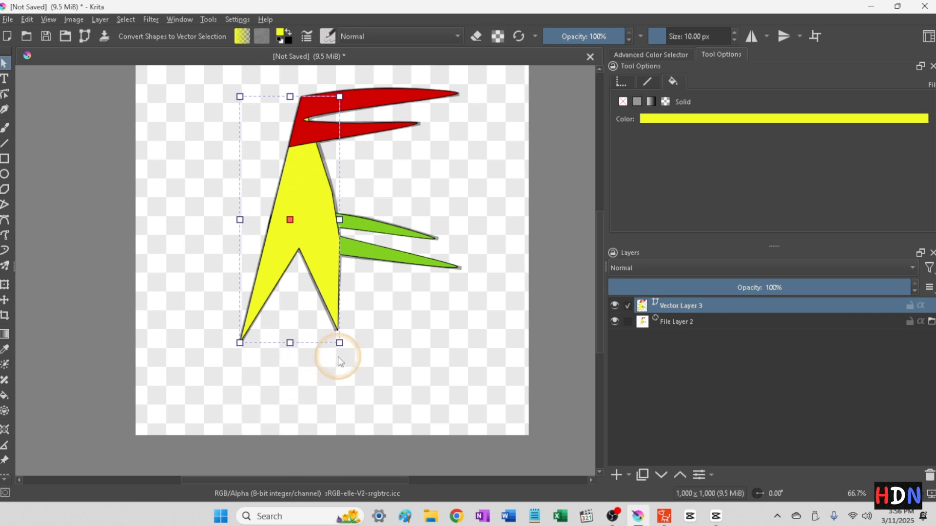
{"action": "left_click", "coordinate": [5, 93]}
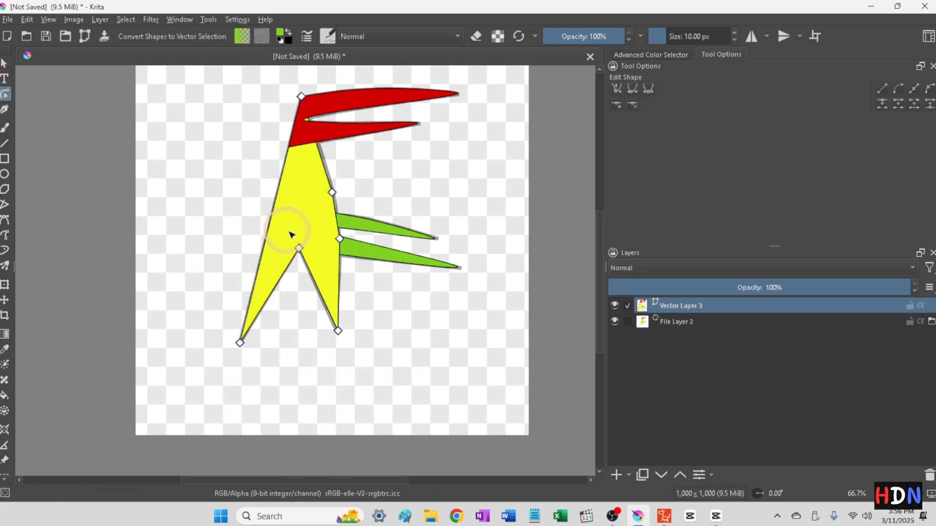
{"action": "left_click", "coordinate": [299, 248]}
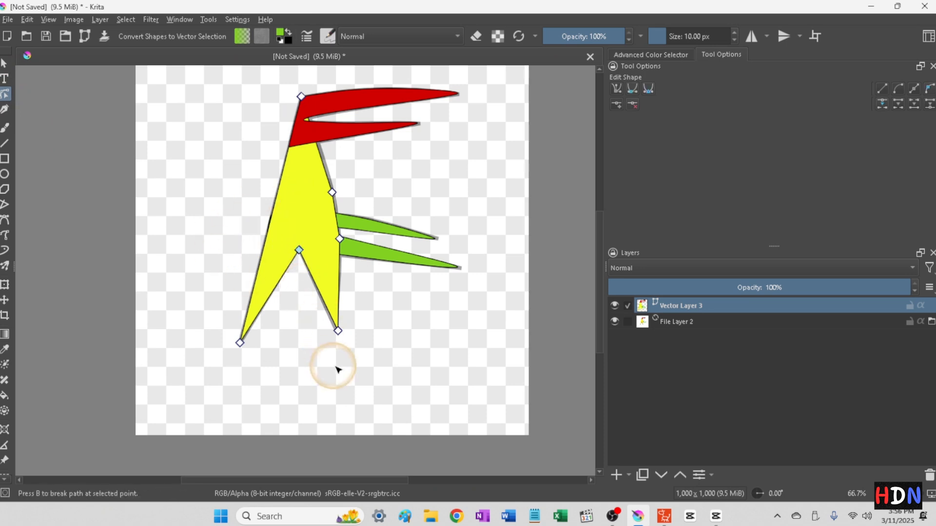
{"action": "left_click_drag", "start_coordinate": [338, 330], "coordinate": [308, 343]}
{"action": "scroll", "coordinate": [355, 330], "scroll_direction": "up", "scroll_amount": 3}
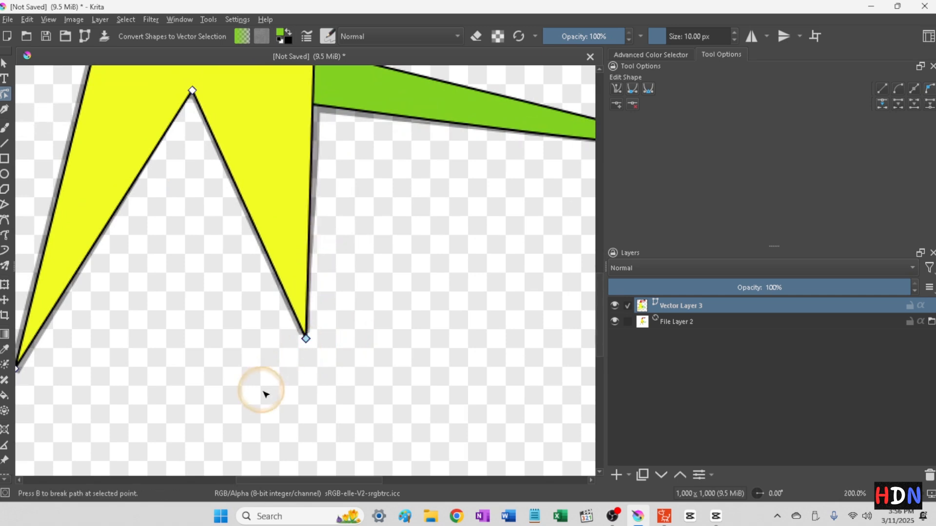
{"action": "scroll", "coordinate": [115, 377], "scroll_direction": "down", "scroll_amount": 3}
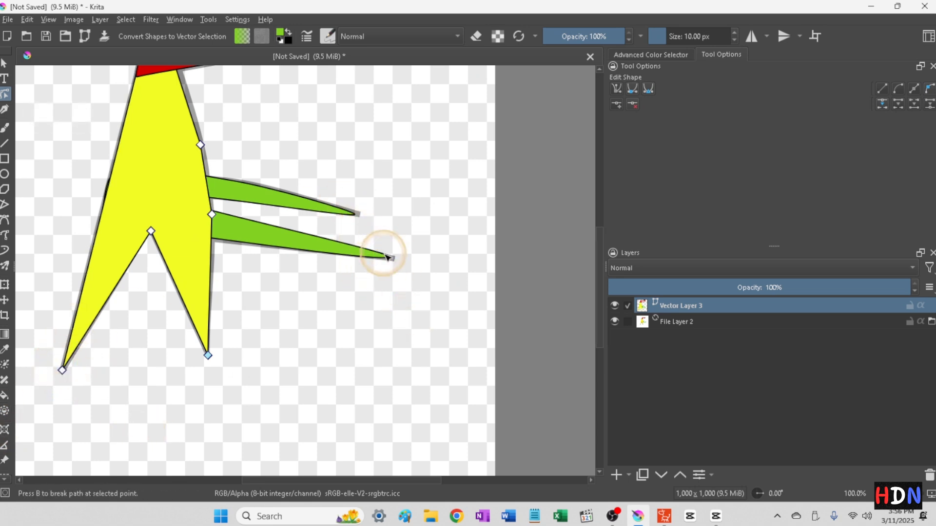
- Move the tip nodes of both green prongs outward to the ends of the prongs in the underlying logo
{"action": "left_click", "coordinate": [263, 198]}
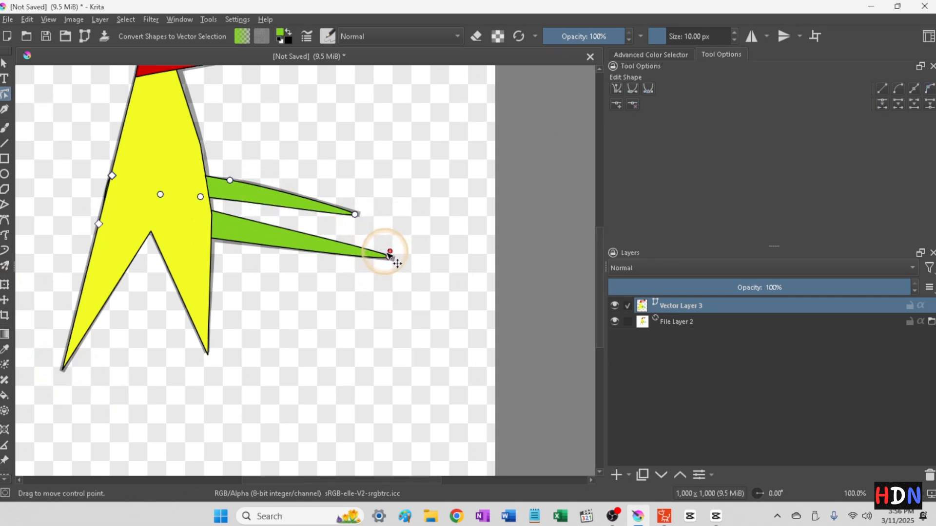
{"action": "scroll", "coordinate": [363, 279], "scroll_direction": "up", "scroll_amount": 1}
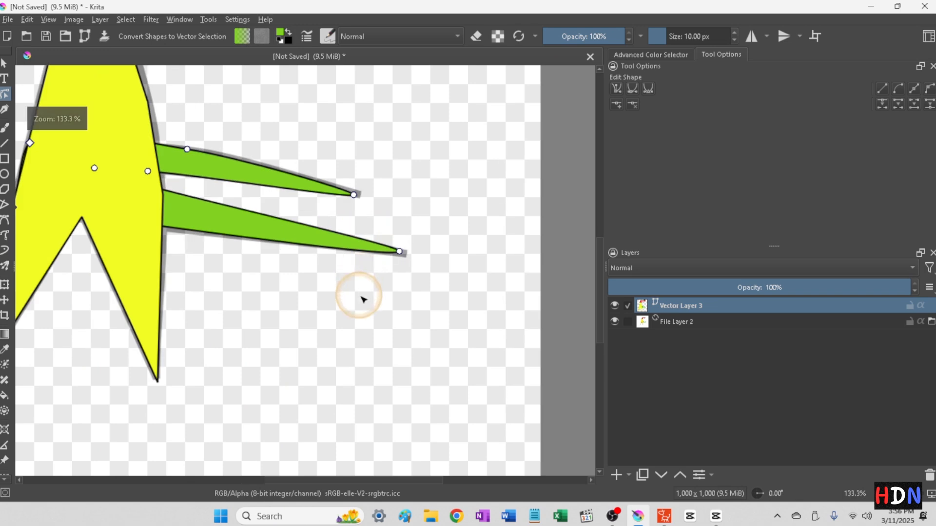
{"action": "scroll", "coordinate": [363, 283], "scroll_direction": "down", "scroll_amount": 3}
{"action": "scroll", "coordinate": [359, 285], "scroll_direction": "up", "scroll_amount": 4}
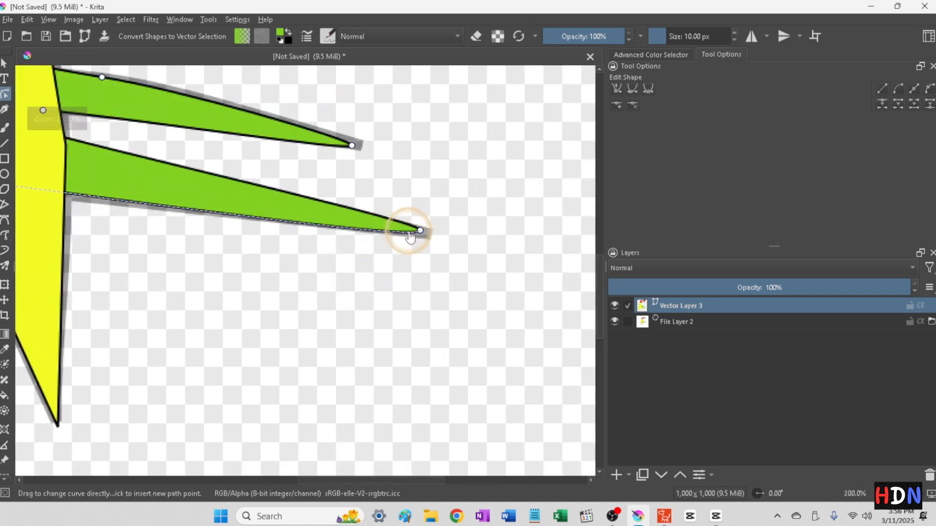
{"action": "left_click_drag", "start_coordinate": [424, 236], "coordinate": [432, 240]}
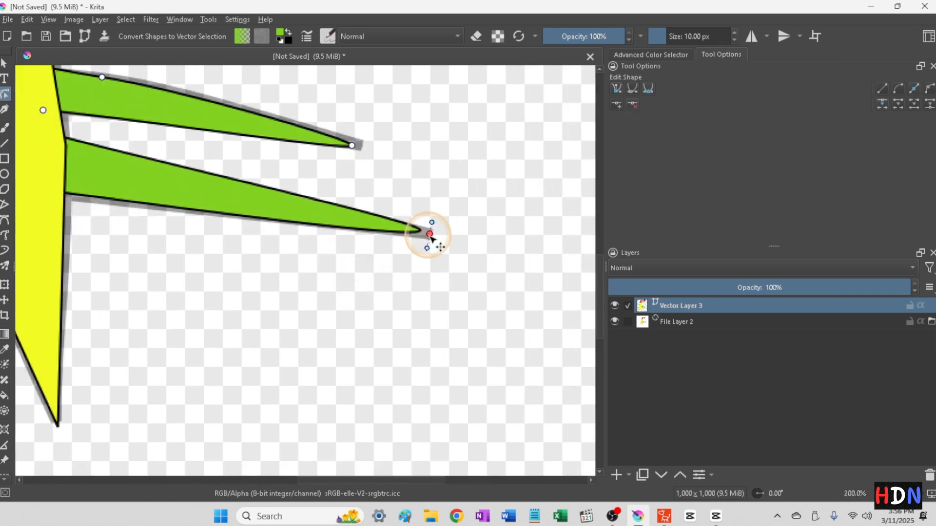
{"action": "left_click", "coordinate": [352, 146]}
{"action": "left_click_drag", "start_coordinate": [354, 148], "coordinate": [365, 150]}
{"action": "scroll", "coordinate": [180, 291], "scroll_direction": "down", "scroll_amount": 1}
{"action": "scroll", "coordinate": [180, 291], "scroll_direction": "down", "scroll_amount": 5}
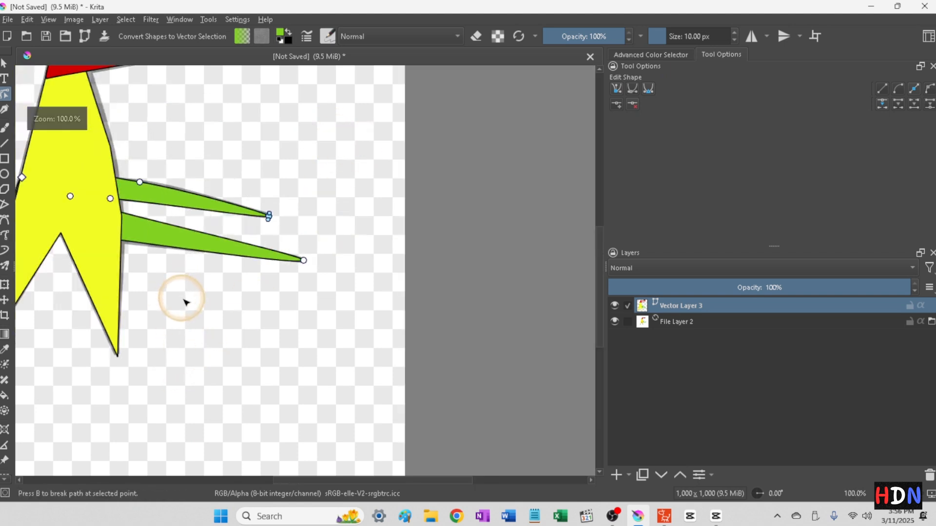
- Bend the yellow body's two right-edge segments above and below its upper side node into curves following the logo
{"action": "scroll", "coordinate": [87, 355], "scroll_direction": "up", "scroll_amount": 2}
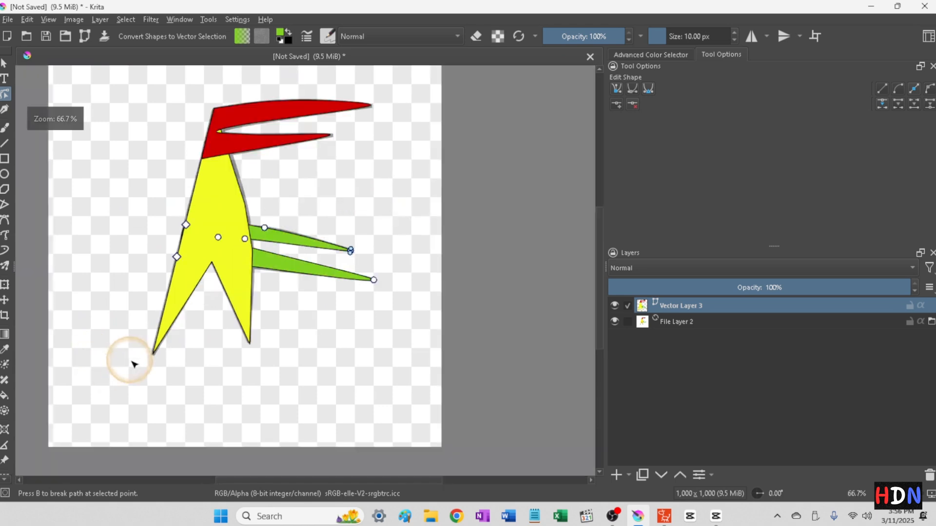
{"action": "scroll", "coordinate": [154, 347], "scroll_direction": "up", "scroll_amount": 5}
{"action": "scroll", "coordinate": [172, 312], "scroll_direction": "down", "scroll_amount": 8}
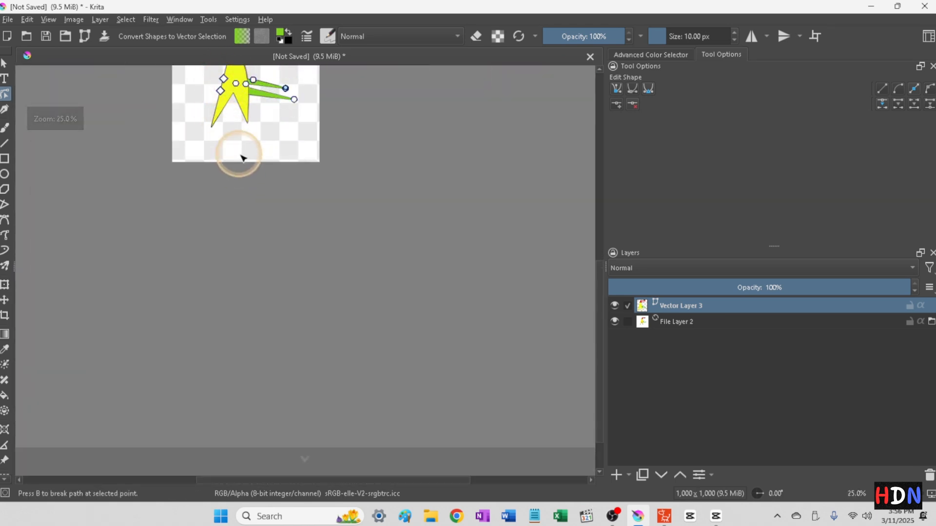
{"action": "left_click_drag", "start_coordinate": [230, 129], "coordinate": [286, 337]}
{"action": "scroll", "coordinate": [273, 256], "scroll_direction": "up", "scroll_amount": 4}
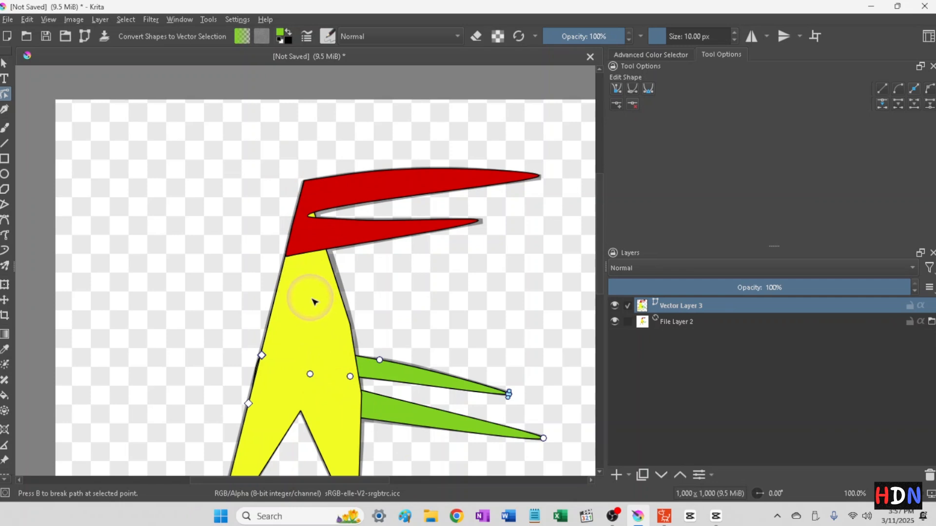
{"action": "left_click", "coordinate": [350, 327]}
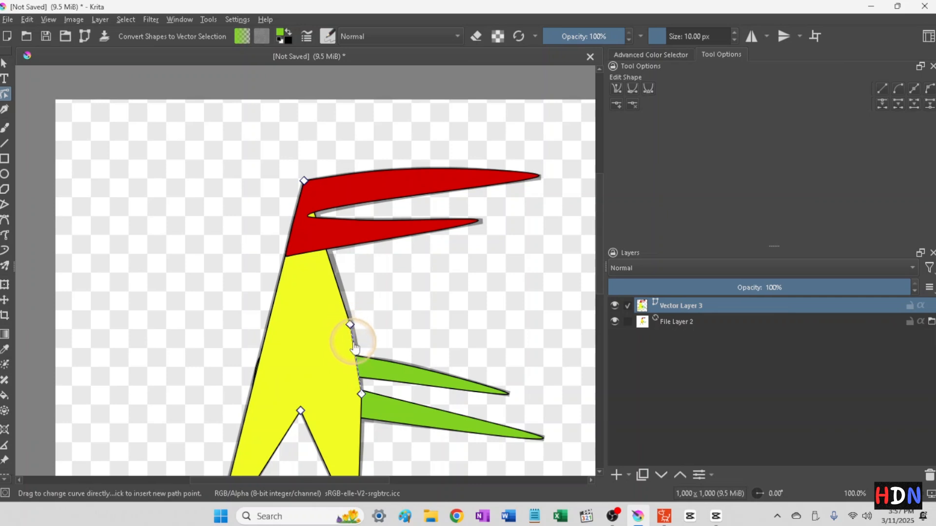
{"action": "double_click", "coordinate": [354, 347]}
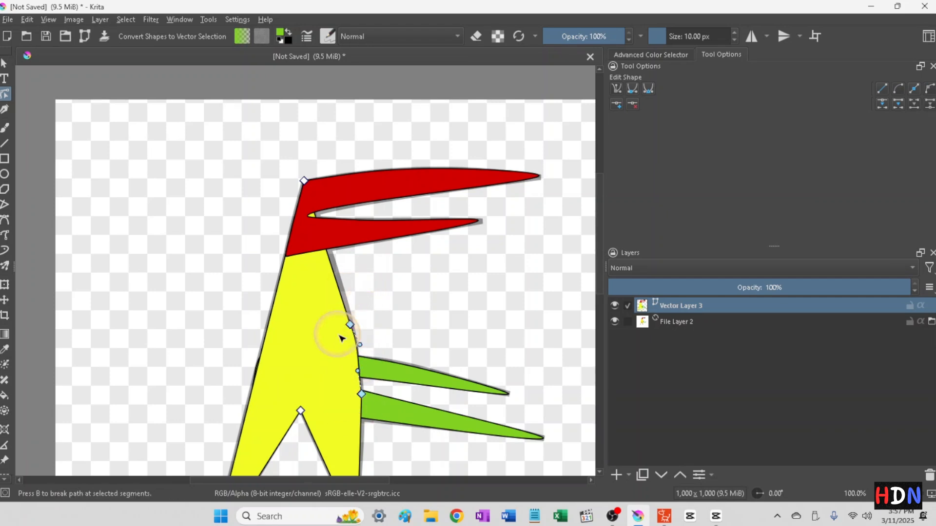
{"action": "left_click", "coordinate": [350, 325]}
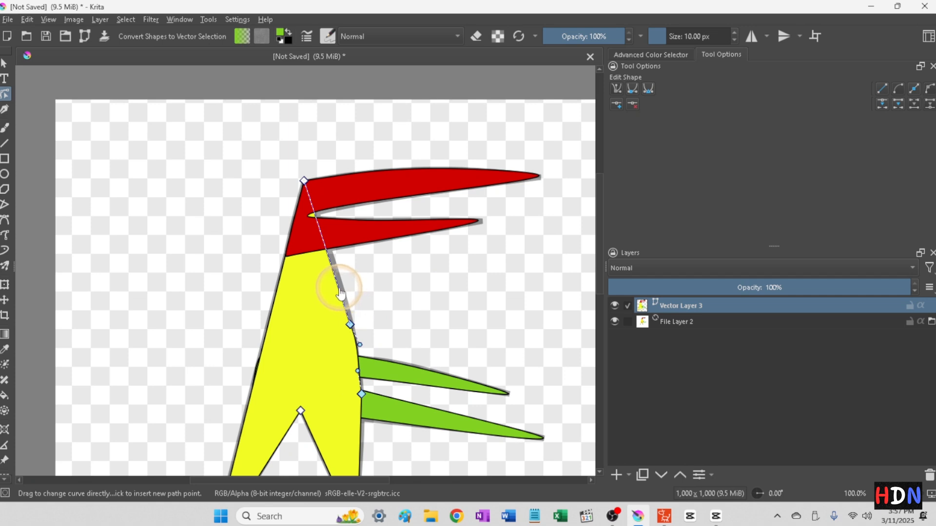
{"action": "left_click", "coordinate": [338, 291]}
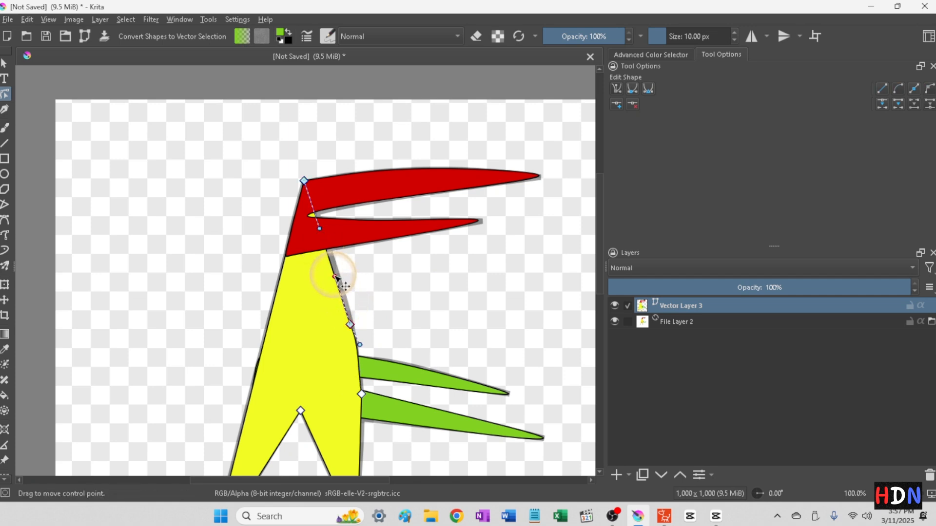
{"action": "left_click_drag", "start_coordinate": [334, 276], "coordinate": [342, 275]}
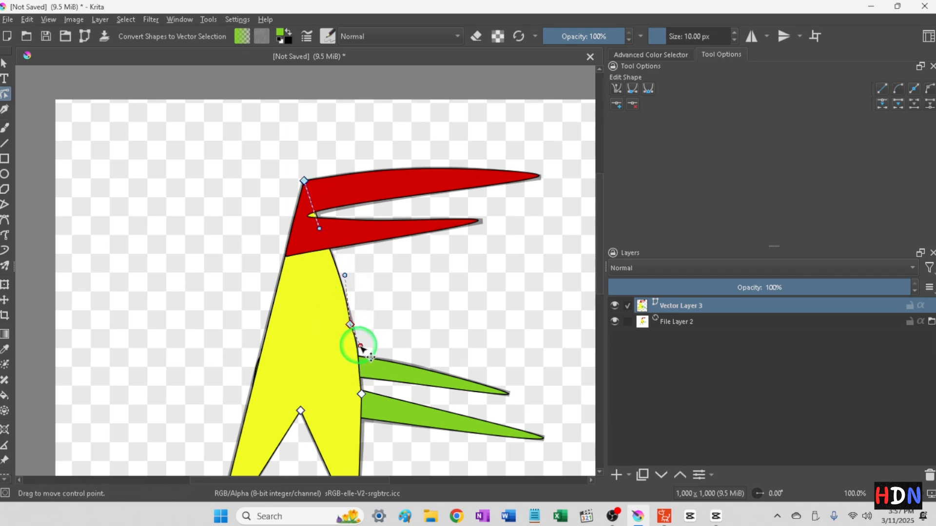
- Refine the curve handles around the yellow body's upper side node and along the segment below it to follow the logo's edge
{"action": "scroll", "coordinate": [362, 346], "scroll_direction": "up", "scroll_amount": 3}
{"action": "scroll", "coordinate": [359, 309], "scroll_direction": "down", "scroll_amount": 1}
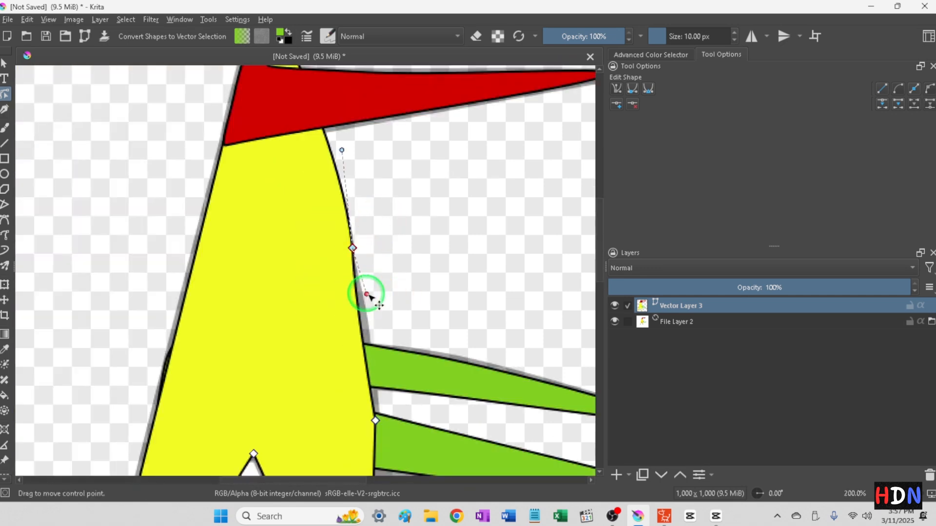
{"action": "left_click_drag", "start_coordinate": [342, 150], "coordinate": [315, 135]}
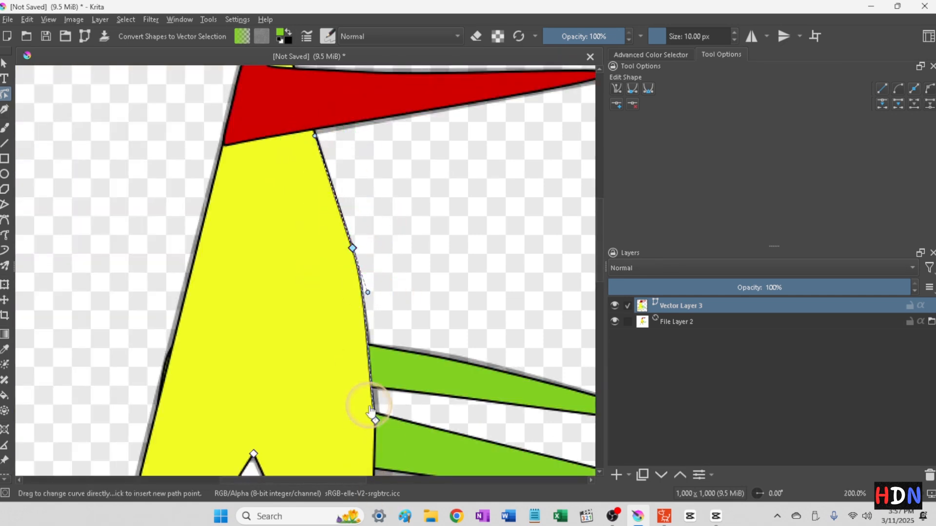
{"action": "left_click", "coordinate": [372, 415]}
{"action": "scroll", "coordinate": [404, 371], "scroll_direction": "down", "scroll_amount": 2}
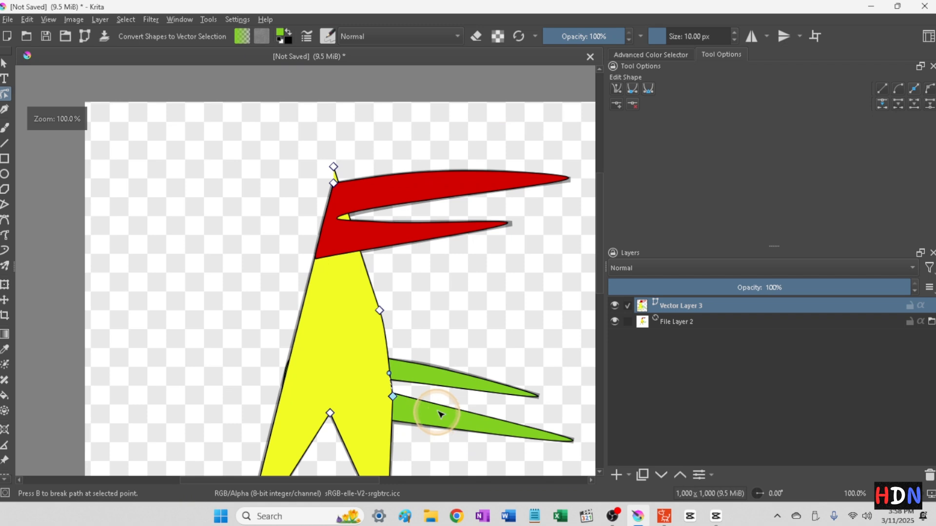
- Bring the yellow body's top nodes together and fit the red shape's upper-left and lower-left corner nodes to the body's edge
{"action": "left_click", "coordinate": [334, 167]}
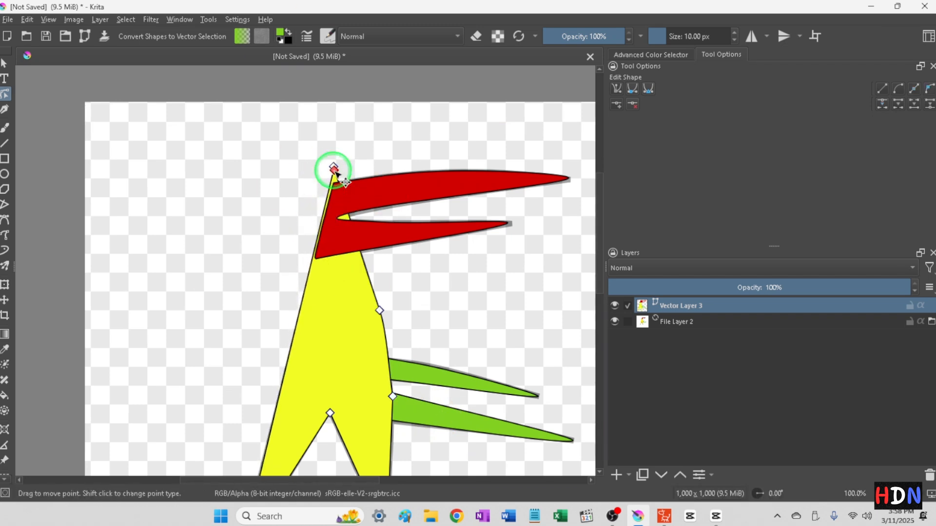
{"action": "left_click_drag", "start_coordinate": [334, 171], "coordinate": [334, 168]}
{"action": "left_click", "coordinate": [338, 191]}
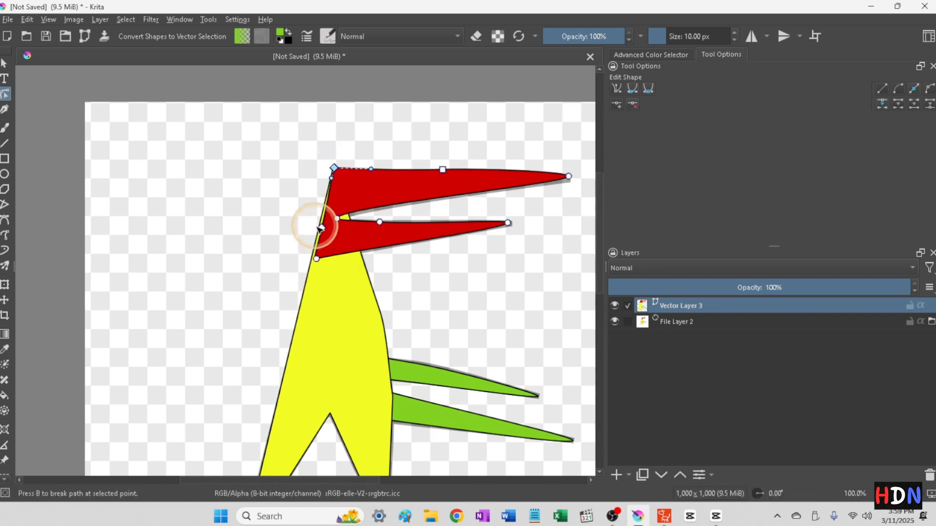
{"action": "scroll", "coordinate": [319, 228], "scroll_direction": "up", "scroll_amount": 5}
{"action": "left_click", "coordinate": [230, 364]}
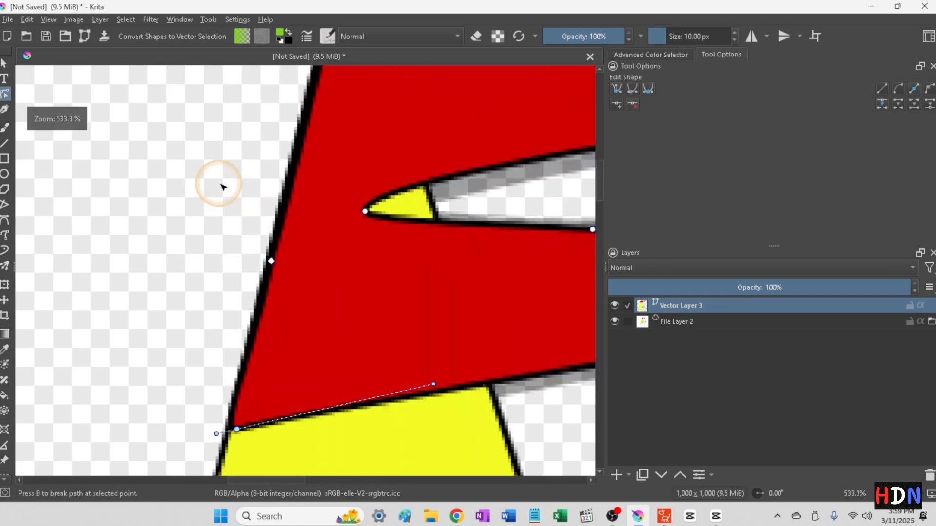
- Reshape the red prongs by curving the upper edge, lowering the upper tip and bending the lower prong's top edge to match the logo
{"action": "scroll", "coordinate": [222, 187], "scroll_direction": "down", "scroll_amount": 4}
{"action": "left_click", "coordinate": [300, 218]}
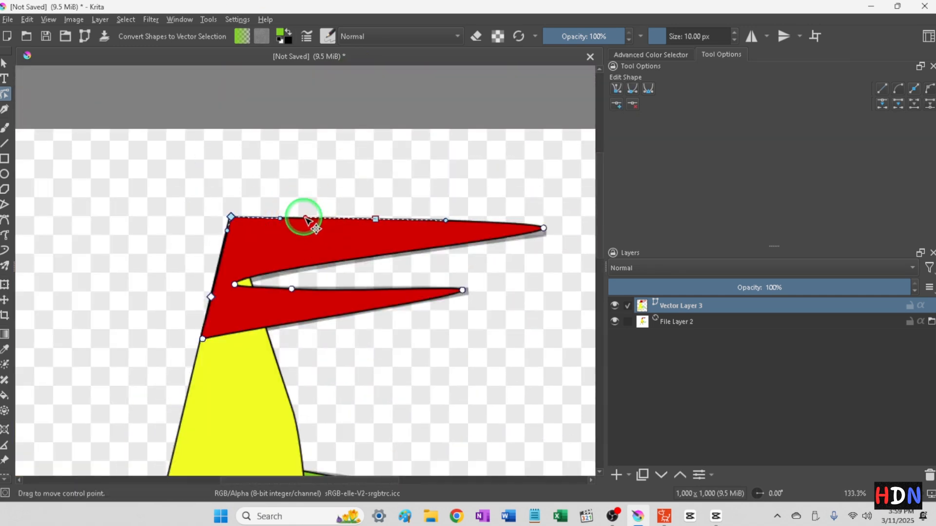
{"action": "left_click_drag", "start_coordinate": [544, 228], "coordinate": [544, 233]}
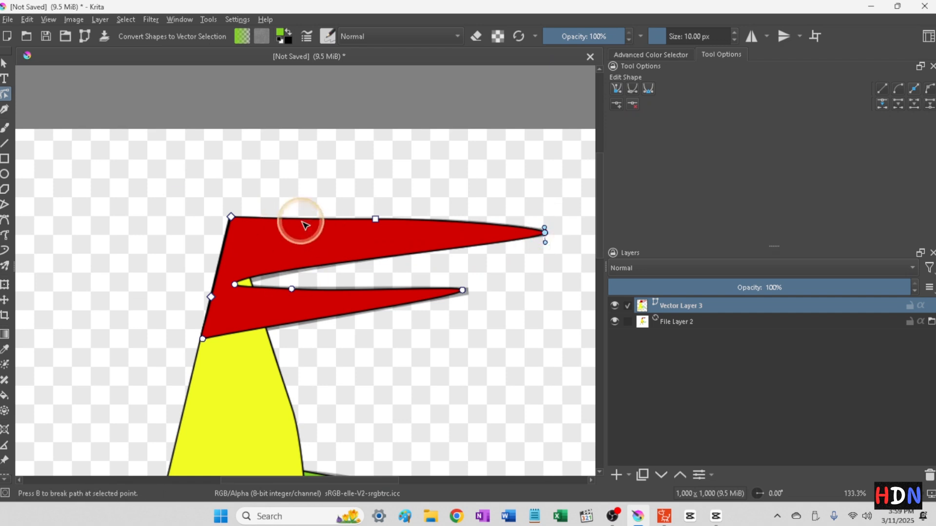
{"action": "left_click", "coordinate": [312, 292]}
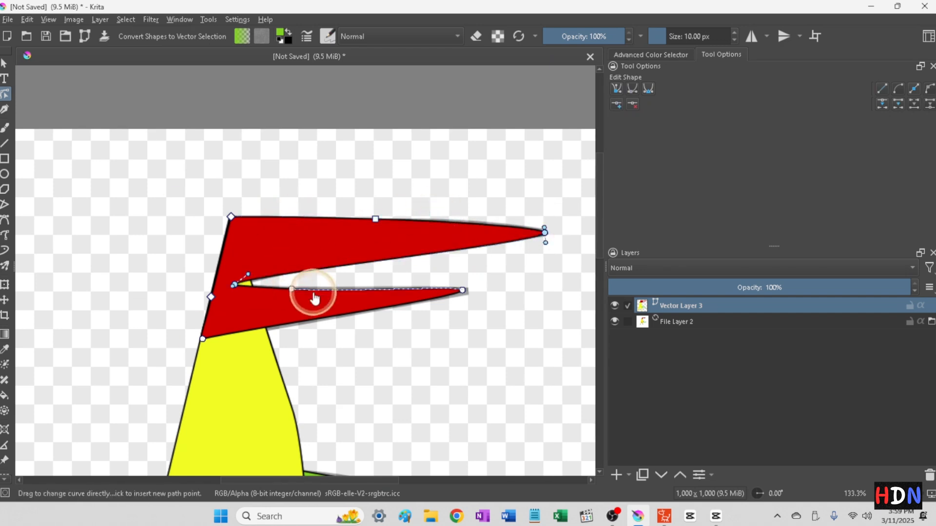
{"action": "left_click_drag", "start_coordinate": [292, 289], "coordinate": [292, 291]}
{"action": "left_click_drag", "start_coordinate": [356, 292], "coordinate": [356, 288]}
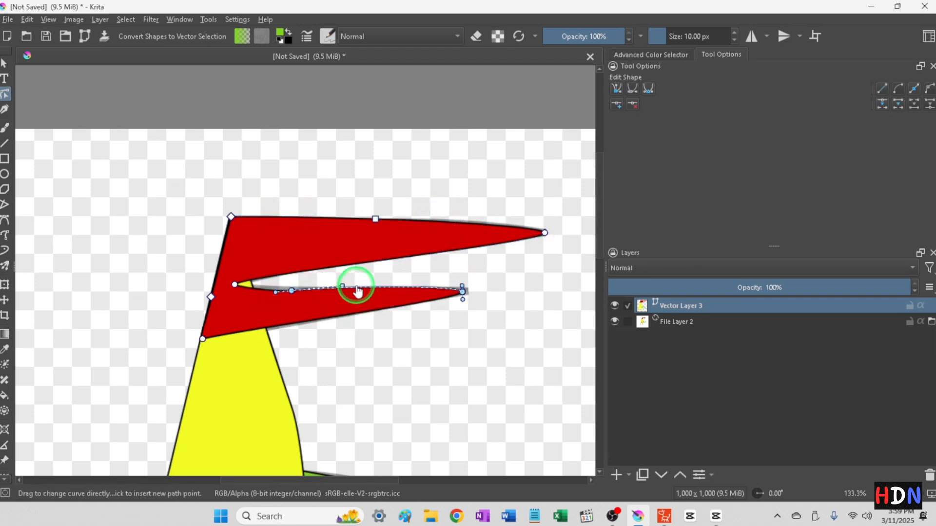
{"action": "left_click", "coordinate": [285, 291]}
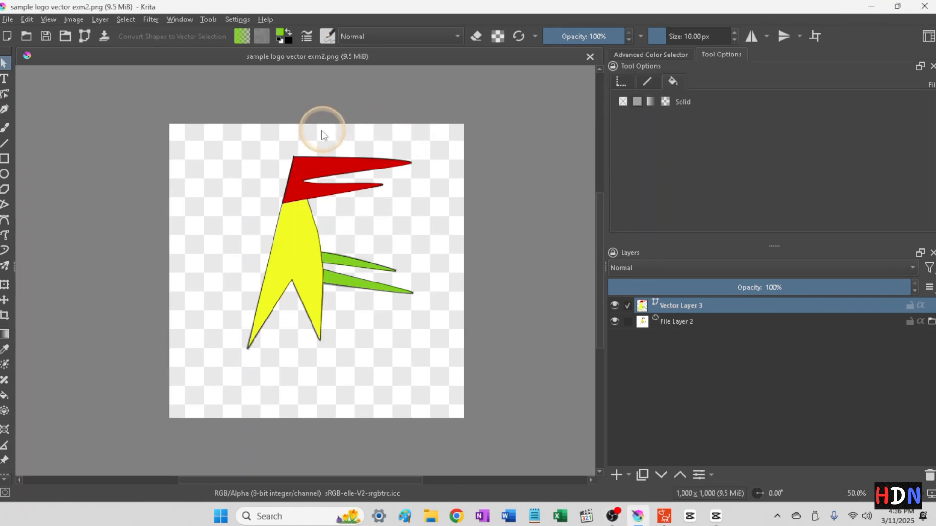
- Move the red shape's upper-left corner node down to expose the yellow body's tip and adjust the yellow tip node
{"action": "scroll", "coordinate": [312, 142], "scroll_direction": "up", "scroll_amount": 5}
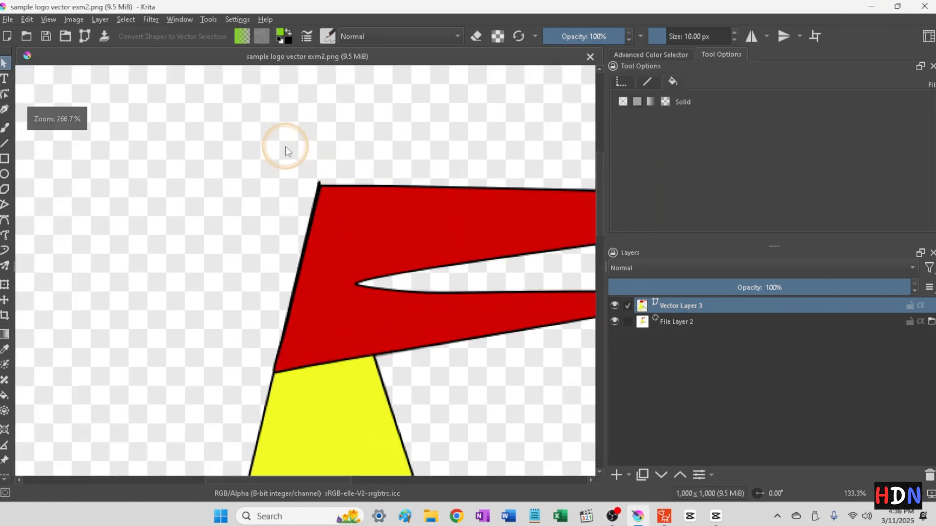
{"action": "left_click", "coordinate": [6, 94]}
{"action": "left_click", "coordinate": [329, 198]}
{"action": "left_click", "coordinate": [328, 187]}
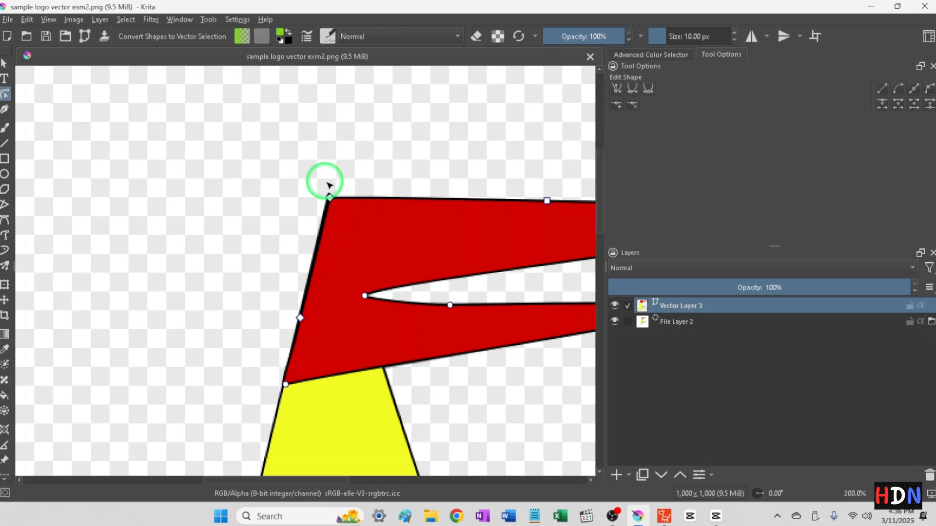
{"action": "left_click_drag", "start_coordinate": [327, 186], "coordinate": [330, 207]}
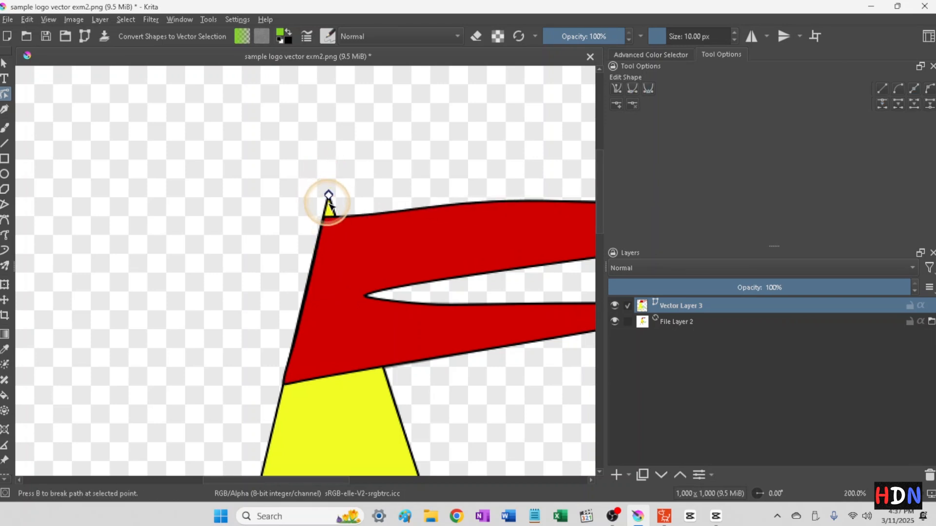
{"action": "left_click", "coordinate": [325, 225]}
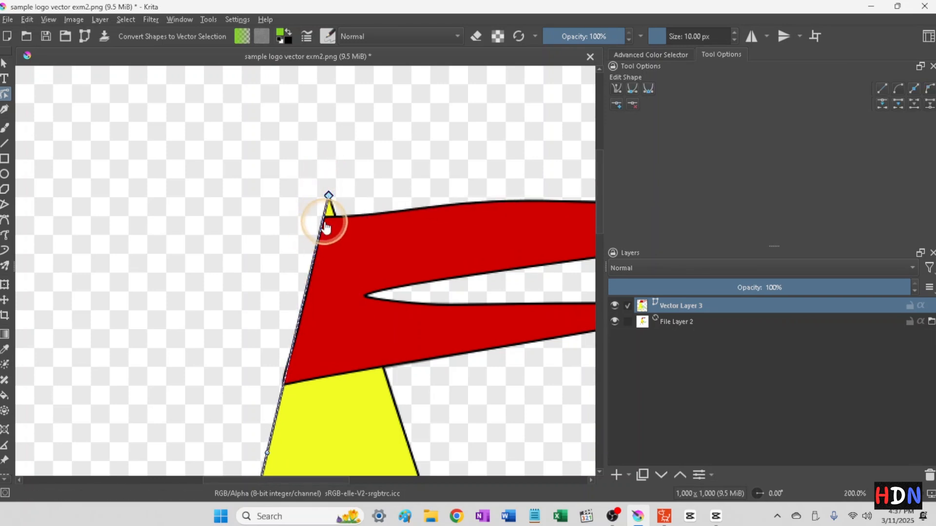
- Place the red shape's upper-left corner over the yellow tip and align its left-edge and lower-left nodes with the body's outline
{"action": "left_click", "coordinate": [396, 230]}
{"action": "left_click_drag", "start_coordinate": [323, 217], "coordinate": [329, 195]}
{"action": "left_click_drag", "start_coordinate": [301, 318], "coordinate": [298, 319]}
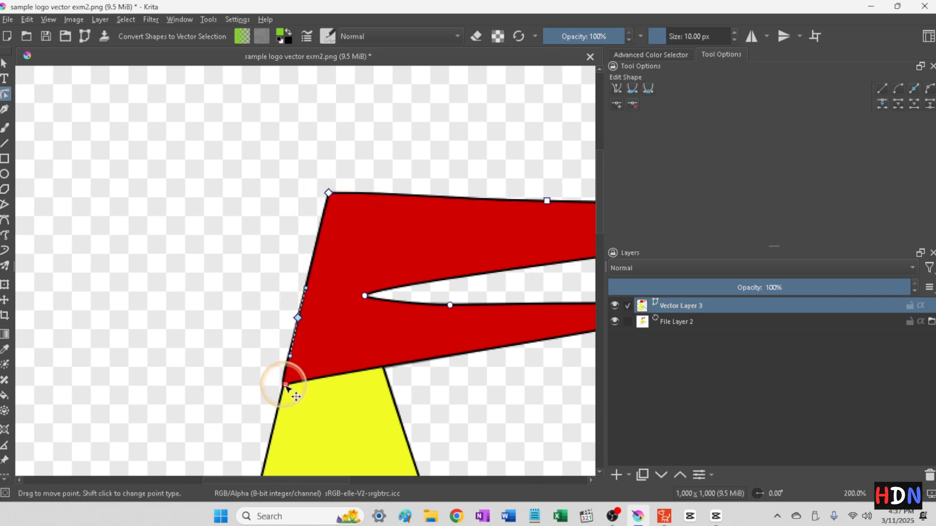
{"action": "left_click_drag", "start_coordinate": [286, 387], "coordinate": [279, 396]}
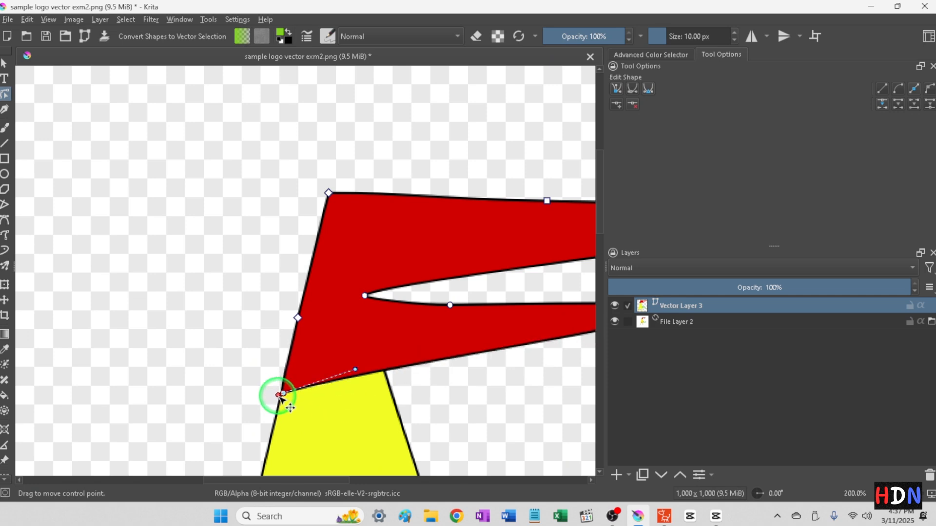
- Deselect the logo's nodes and shapes and examine the whole traced drawing
{"action": "left_click", "coordinate": [229, 362]}
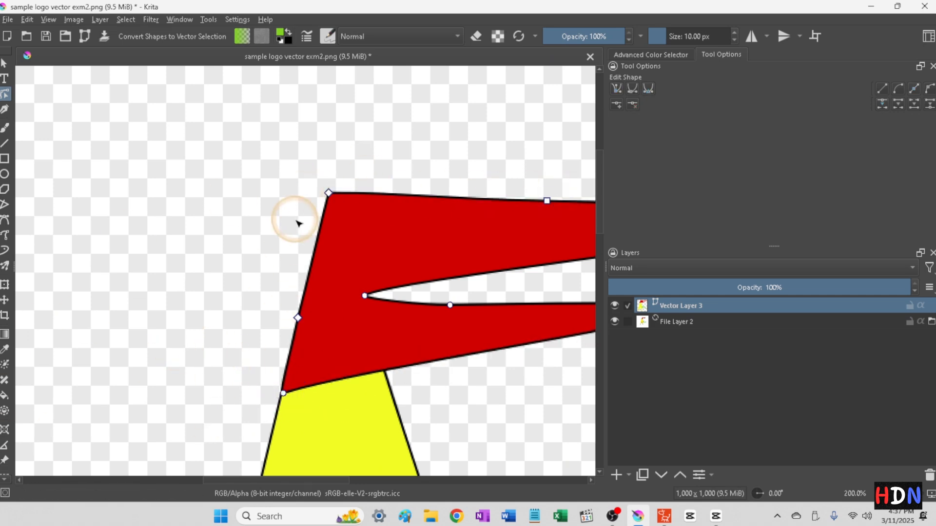
{"action": "scroll", "coordinate": [281, 404], "scroll_direction": "down", "scroll_amount": 1}
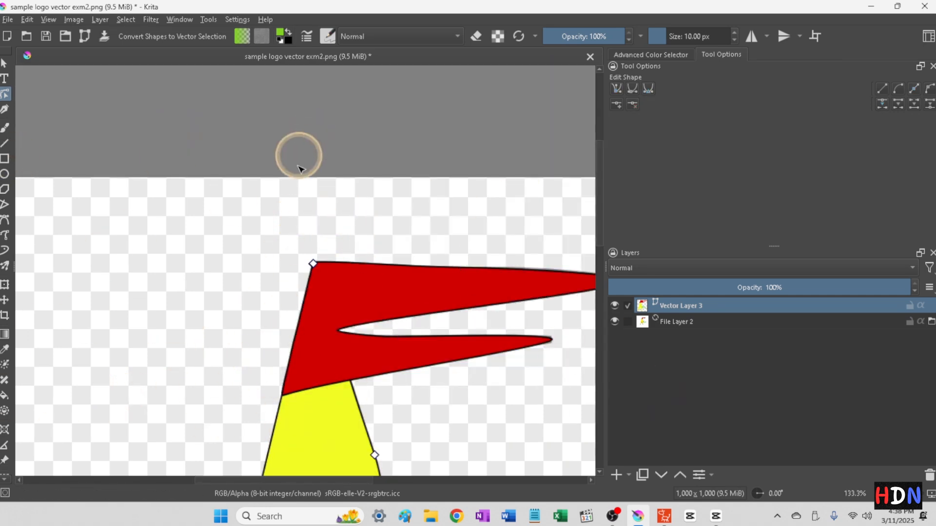
{"action": "scroll", "coordinate": [299, 232], "scroll_direction": "down", "scroll_amount": 4}
{"action": "double_click", "coordinate": [485, 423]}
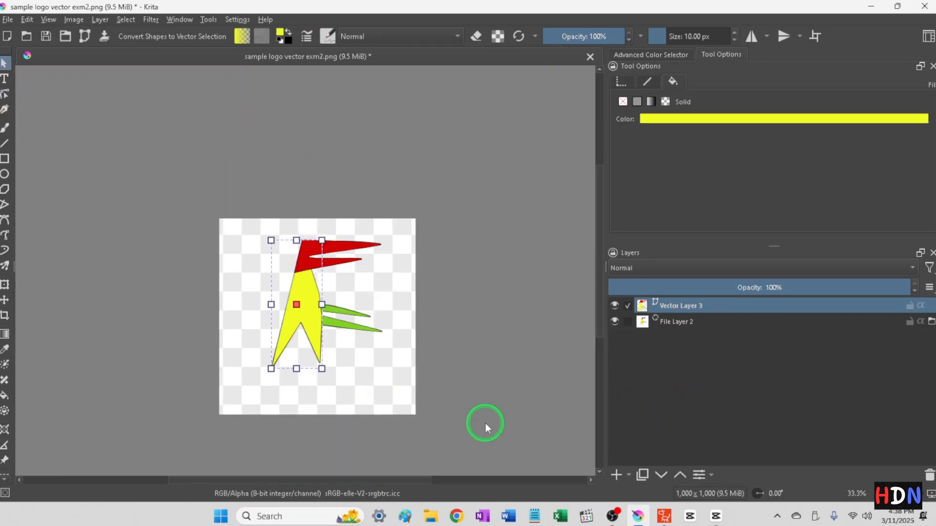
{"action": "left_click", "coordinate": [487, 423]}
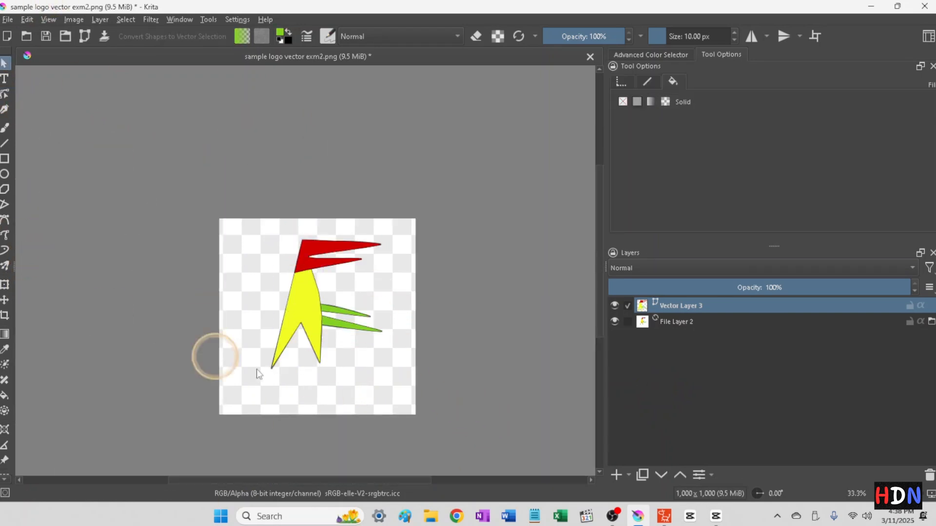
{"action": "scroll", "coordinate": [343, 342], "scroll_direction": "up", "scroll_amount": 2}
{"action": "scroll", "coordinate": [331, 351], "scroll_direction": "up", "scroll_amount": 1}
{"action": "scroll", "coordinate": [331, 351], "scroll_direction": "down", "scroll_amount": 1}
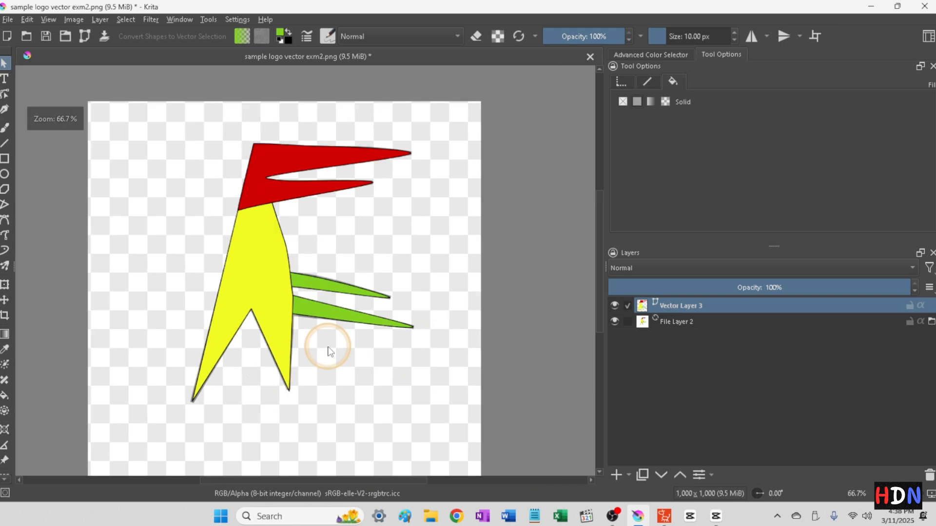
{"action": "scroll", "coordinate": [330, 351], "scroll_direction": "up", "scroll_amount": 1}
{"action": "scroll", "coordinate": [329, 350], "scroll_direction": "down", "scroll_amount": 1}
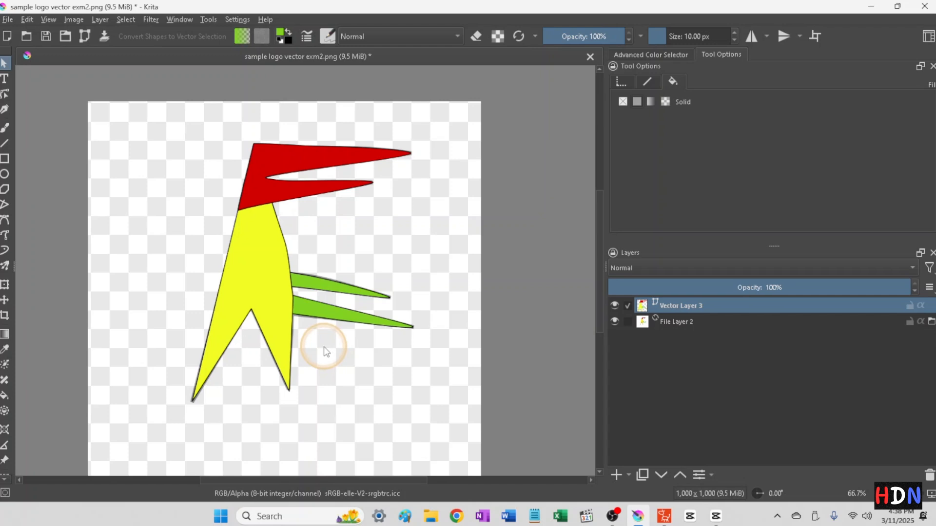
- Save the drawing as the PNG image "sample logo vector exm2" in the CTA5 Lesson 23 folder, with both layers visible
{"action": "left_click", "coordinate": [7, 19]}
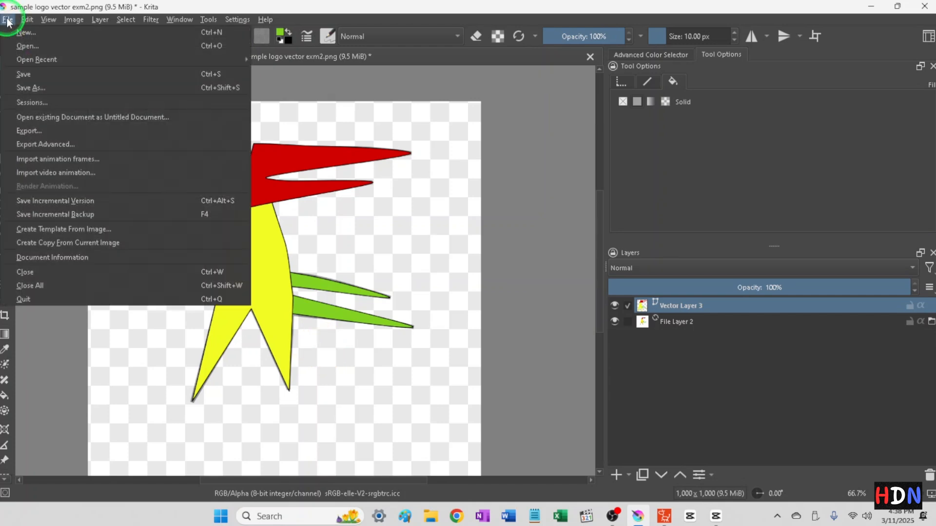
{"action": "left_click", "coordinate": [32, 87]}
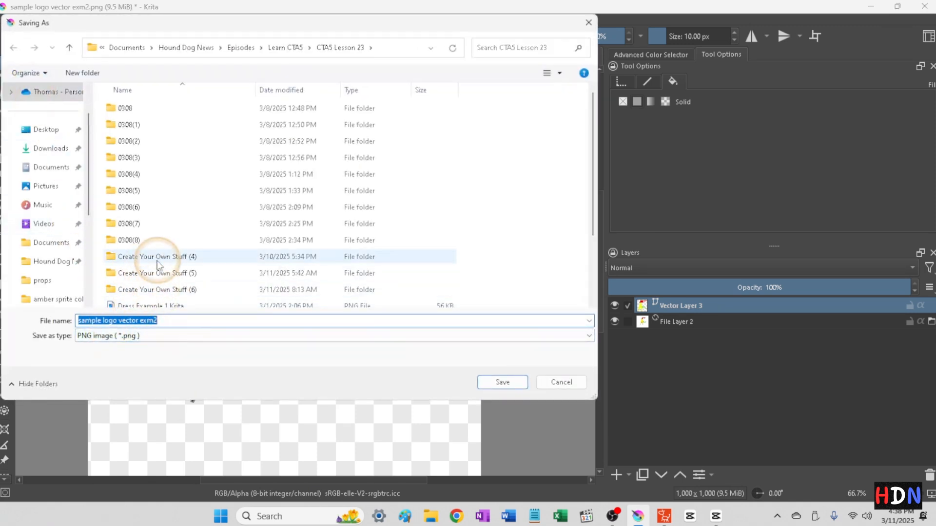
{"action": "scroll", "coordinate": [146, 263], "scroll_direction": "down", "scroll_amount": 2}
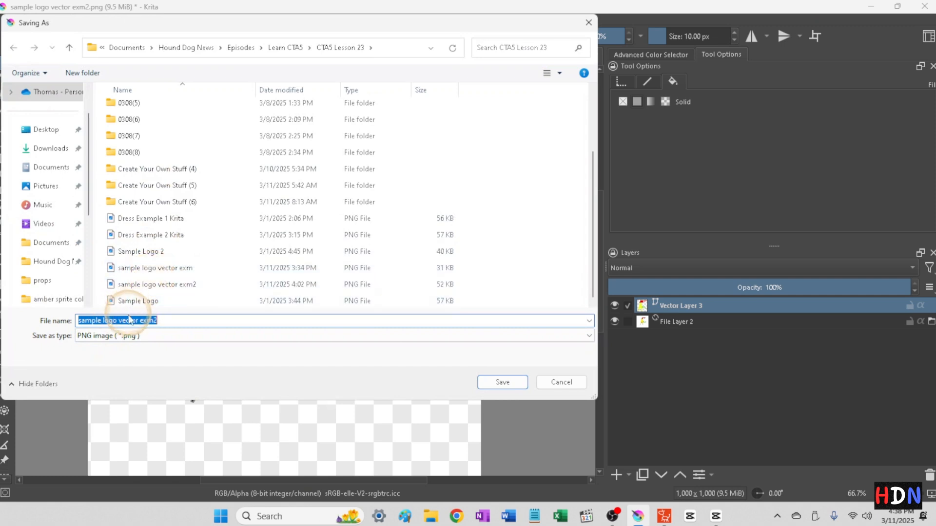
{"action": "left_click", "coordinate": [489, 385]}
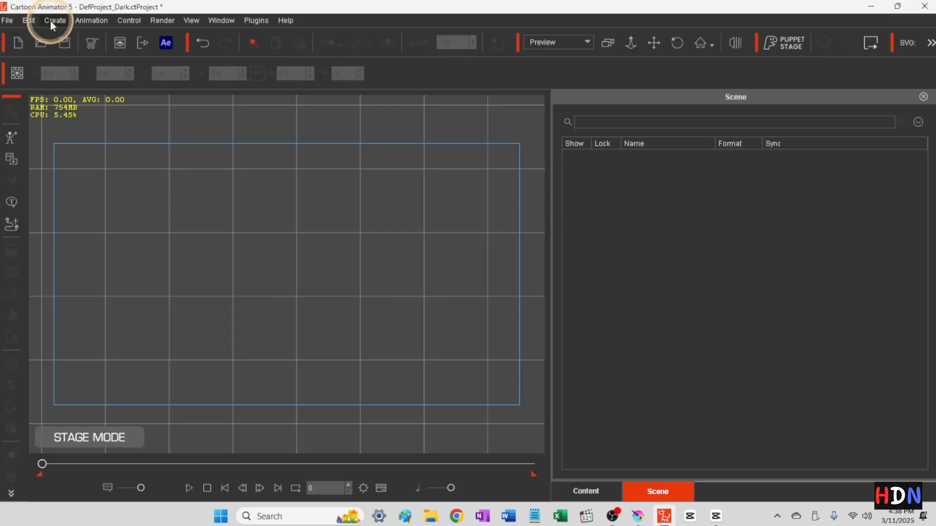
- Switch to Cartoon Animator 5, create a prop from "sample logo vector exm2" and enlarge it to about 198% in width and height
{"action": "left_click", "coordinate": [52, 20]}
{"action": "mouse_move", "coordinate": [103, 57]}
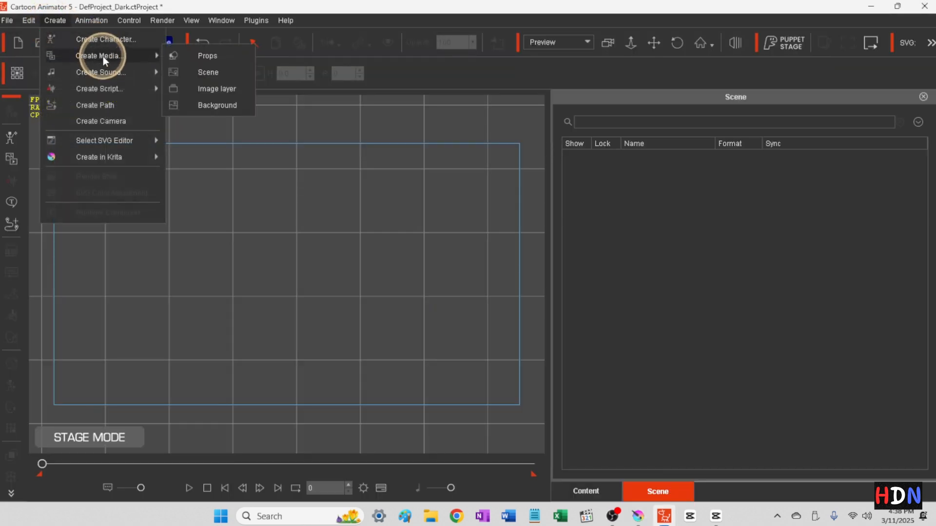
{"action": "left_click", "coordinate": [204, 56]}
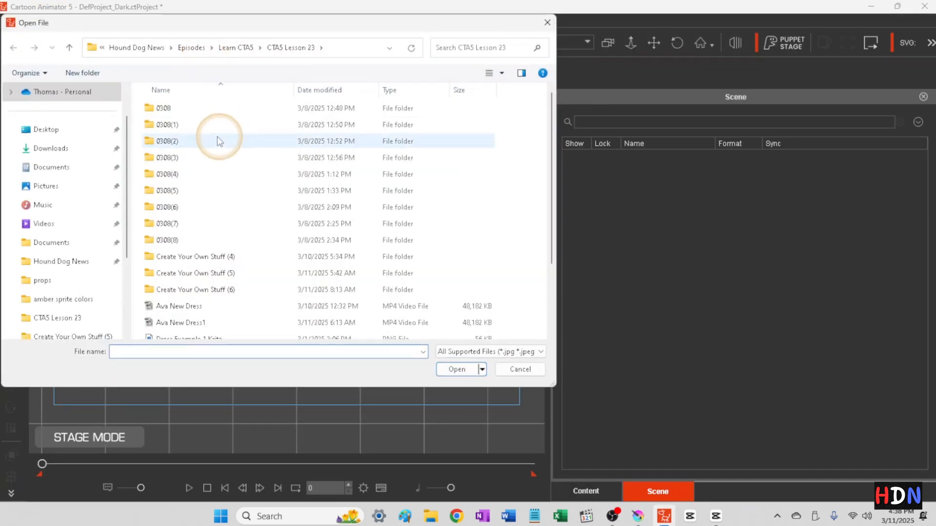
{"action": "scroll", "coordinate": [220, 209], "scroll_direction": "down", "scroll_amount": 2}
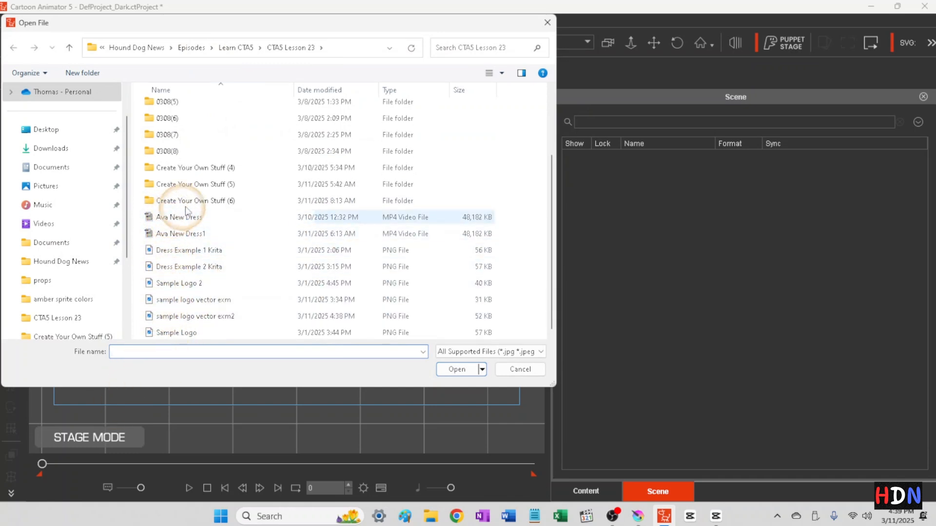
{"action": "left_click", "coordinate": [172, 318]}
{"action": "left_click", "coordinate": [454, 369]}
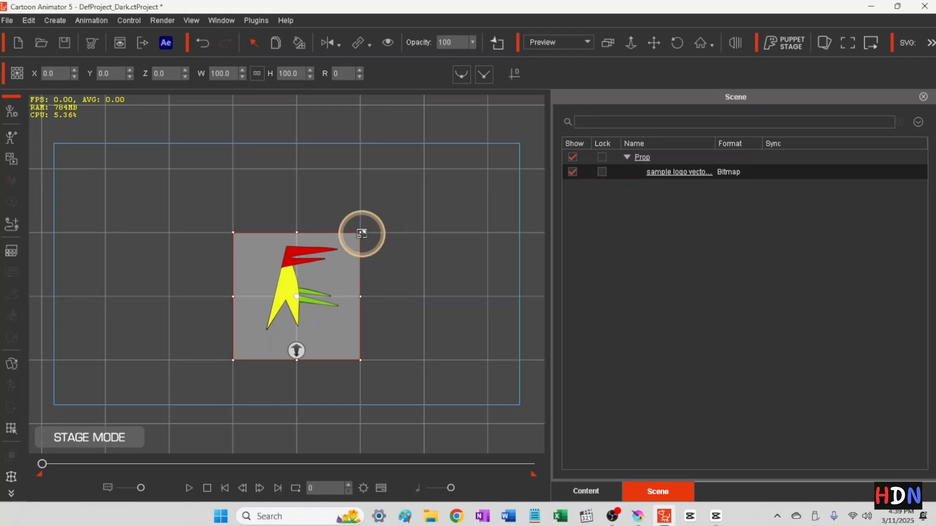
{"action": "left_click_drag", "start_coordinate": [363, 230], "coordinate": [454, 202]}
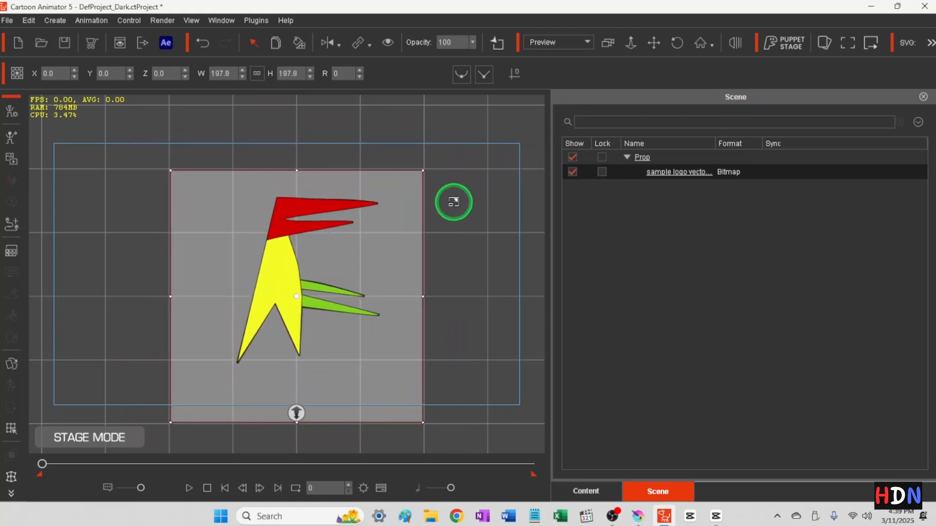
{"action": "left_click", "coordinate": [463, 253]}
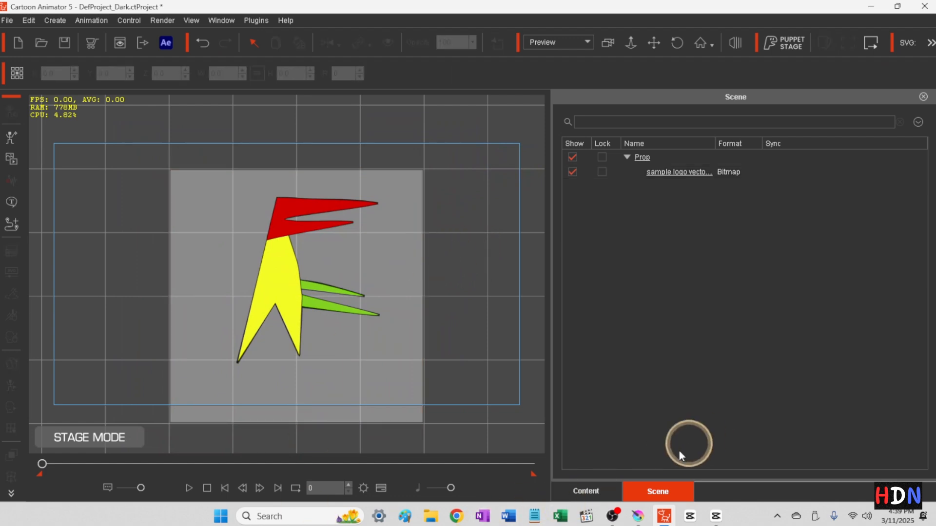
- Switch to Krita, hide File Layer 2 and select Vector Layer 3
{"action": "left_click", "coordinate": [638, 517]}
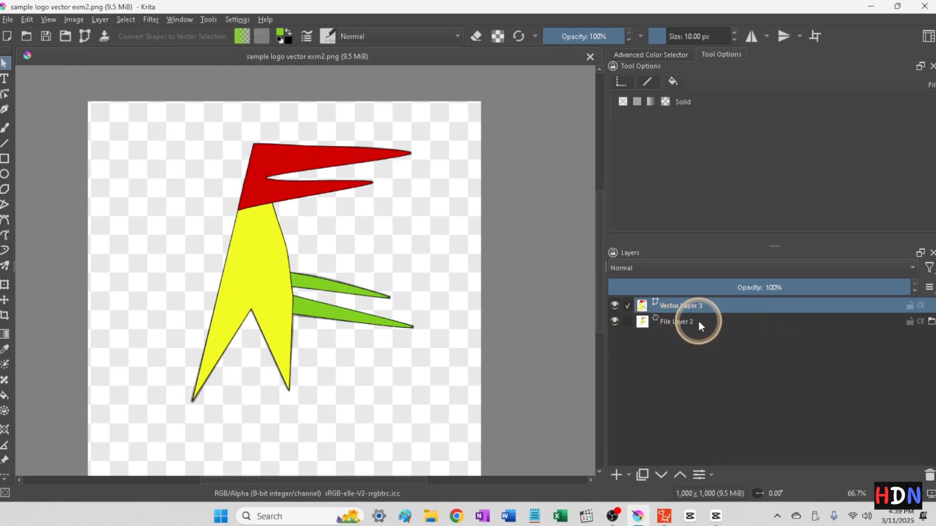
{"action": "left_click", "coordinate": [669, 320]}
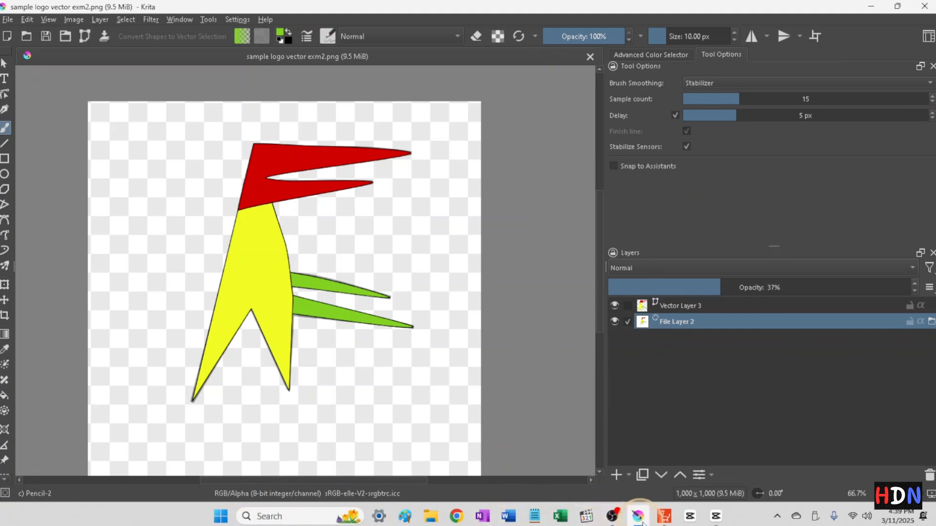
{"action": "left_click", "coordinate": [664, 518]}
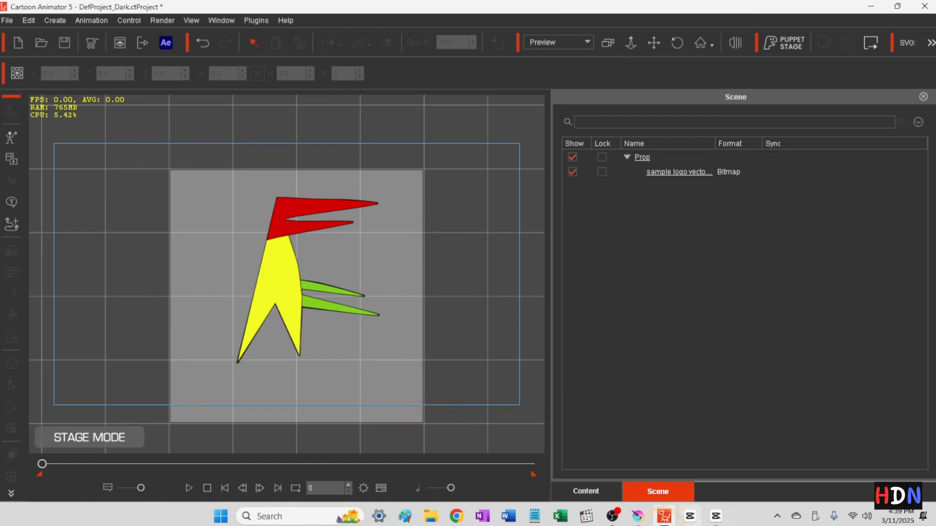
{"action": "left_click", "coordinate": [664, 517]}
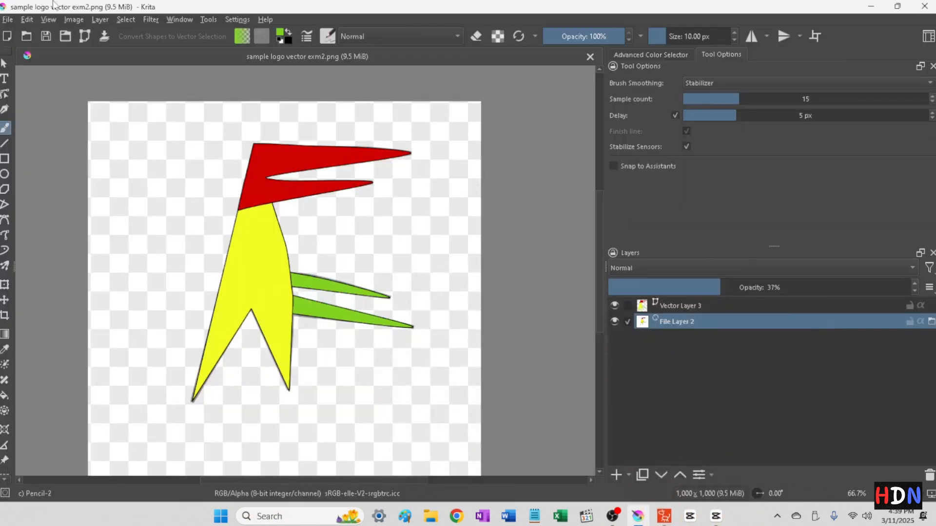
{"action": "left_click", "coordinate": [614, 321]}
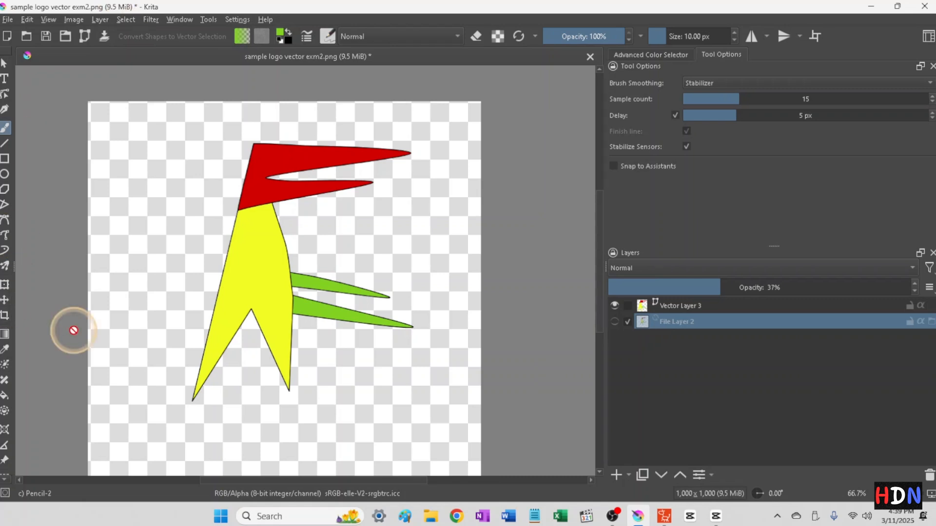
{"action": "left_click", "coordinate": [677, 306]}
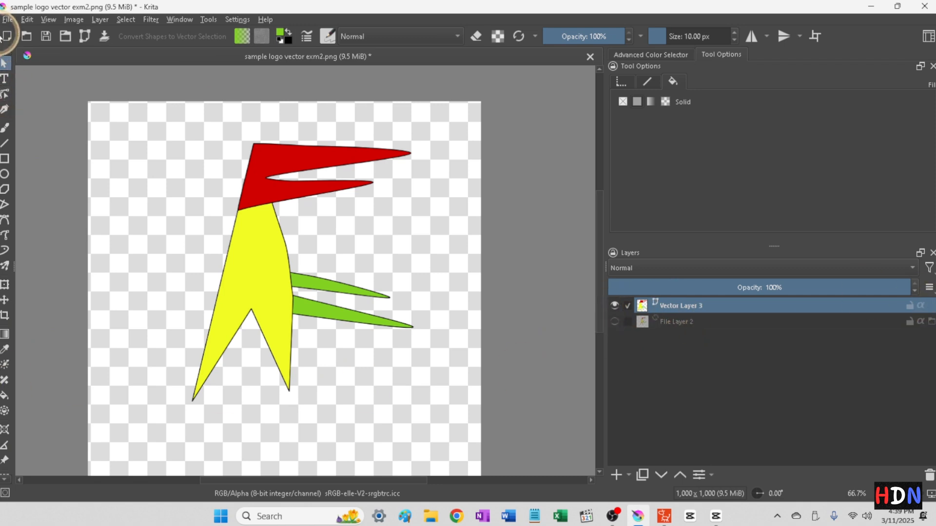
- Save the drawing as a PNG over "sample logo vector exm2", storing the alpha channel and also saving a Krita file
{"action": "left_click", "coordinate": [7, 20]}
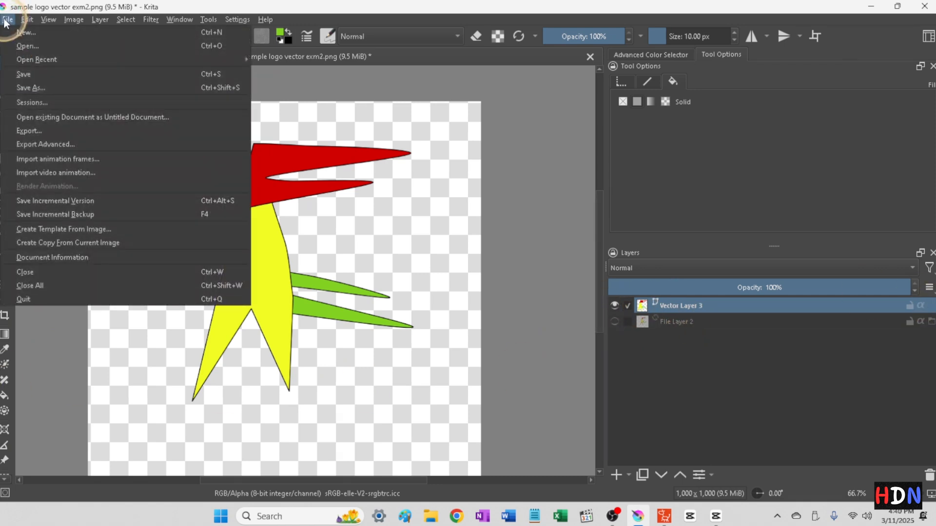
{"action": "left_click", "coordinate": [31, 89]}
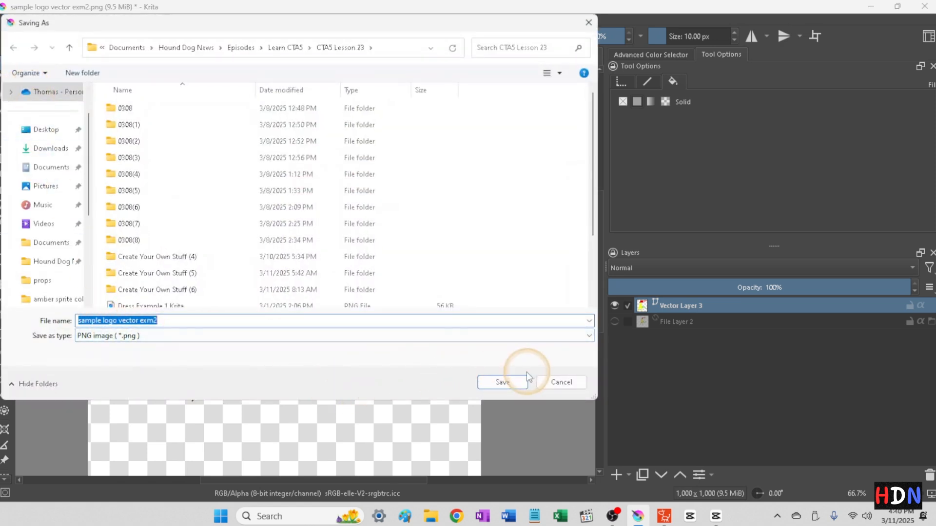
{"action": "left_click", "coordinate": [505, 382]}
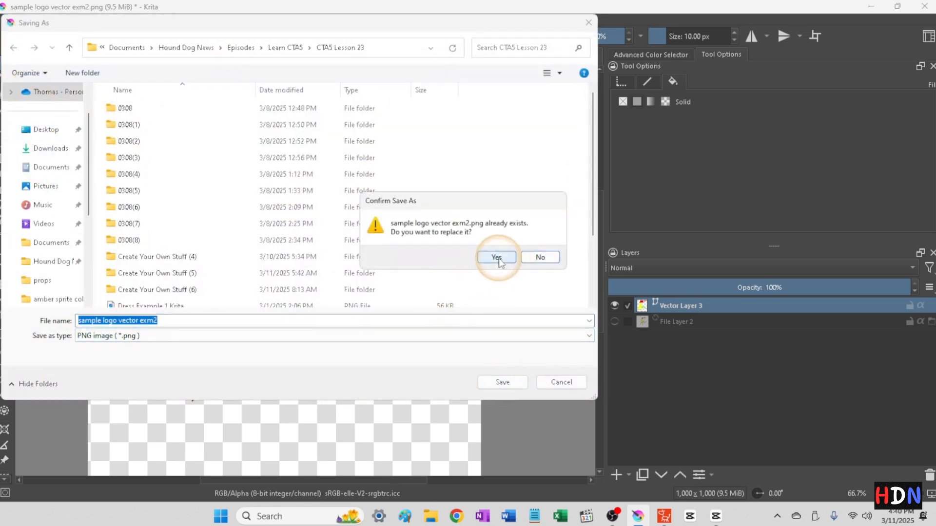
{"action": "left_click", "coordinate": [497, 257]}
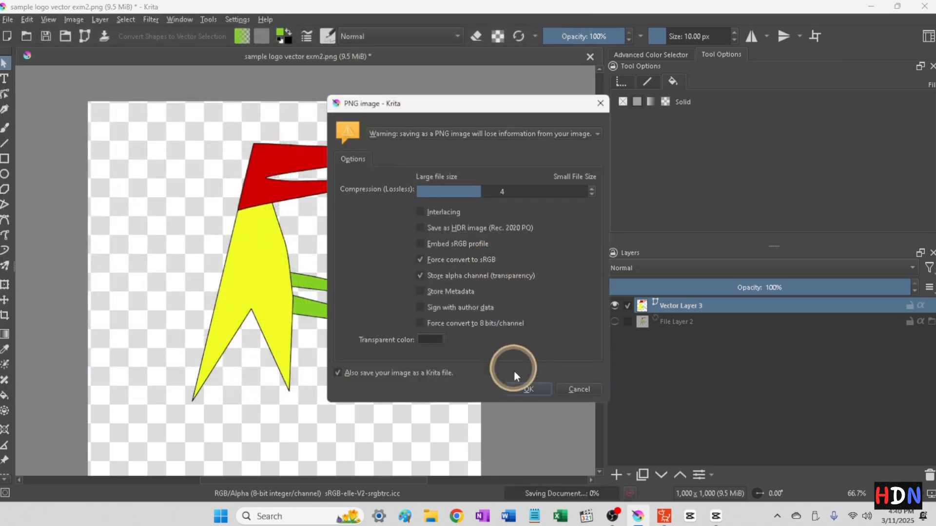
{"action": "left_click", "coordinate": [522, 389]}
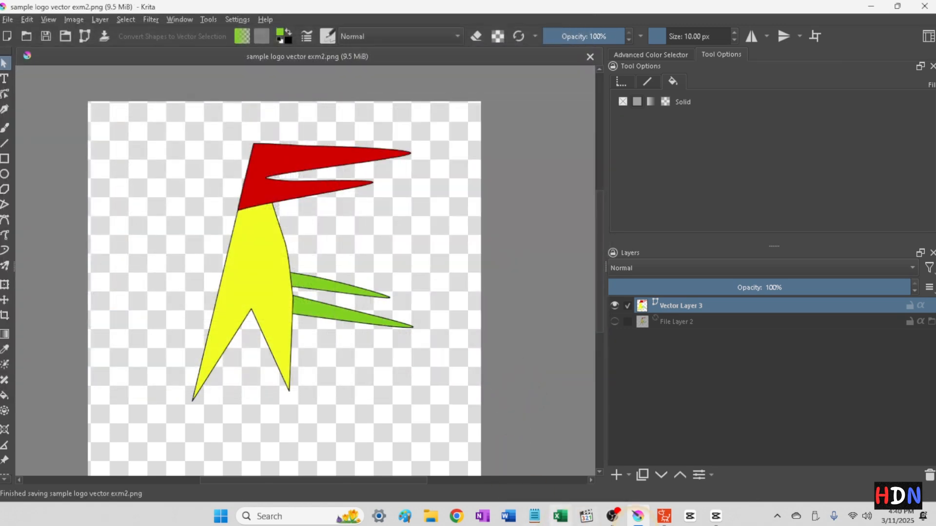
- Switch to Cartoon Animator 5 and delete the logo prop with the opaque background from the stage
{"action": "left_click", "coordinate": [664, 517]}
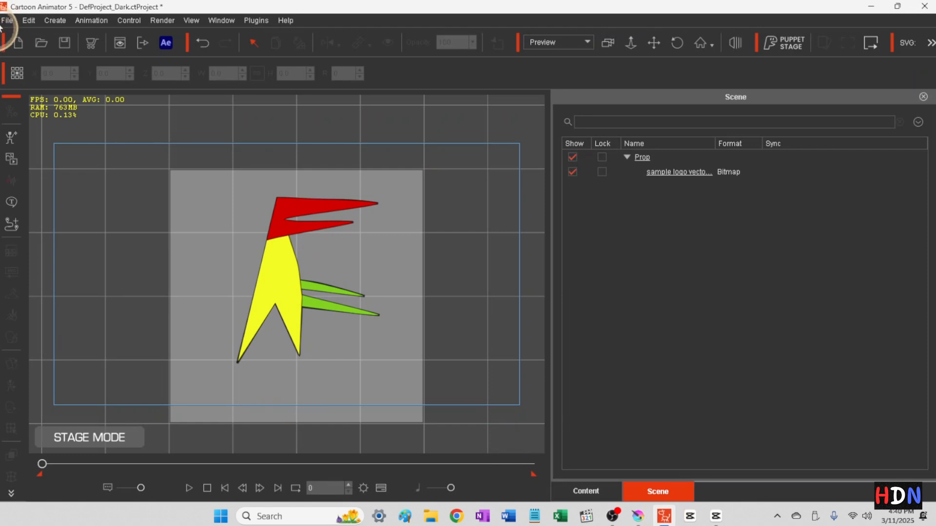
{"action": "left_click", "coordinate": [390, 264]}
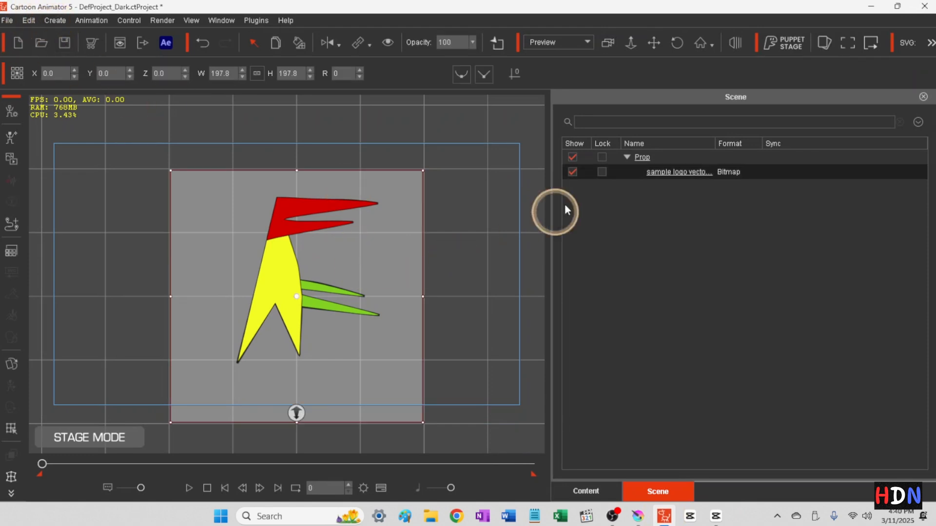
{"action": "key", "text": "Delete"}
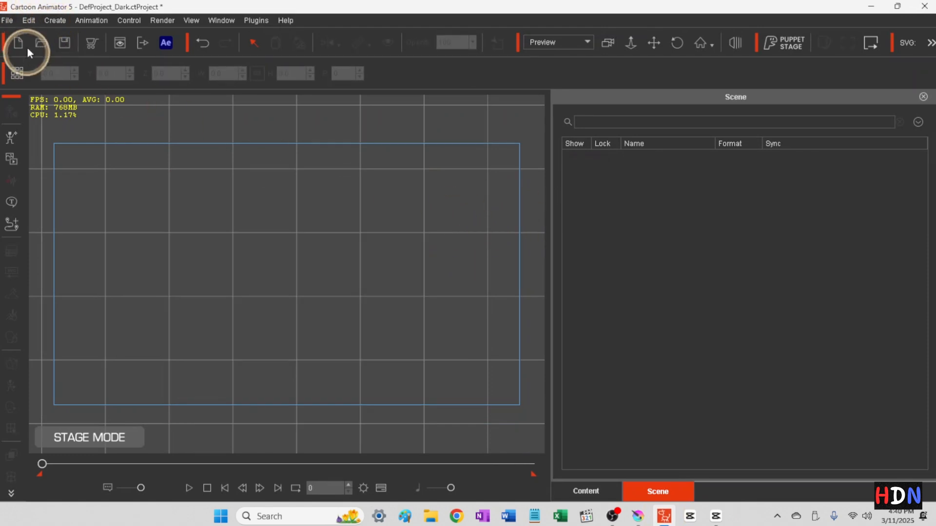
- Create a prop from the re-saved "sample logo vector exm2" PNG in the CTA5 Lesson 23 folder
{"action": "left_click", "coordinate": [54, 20]}
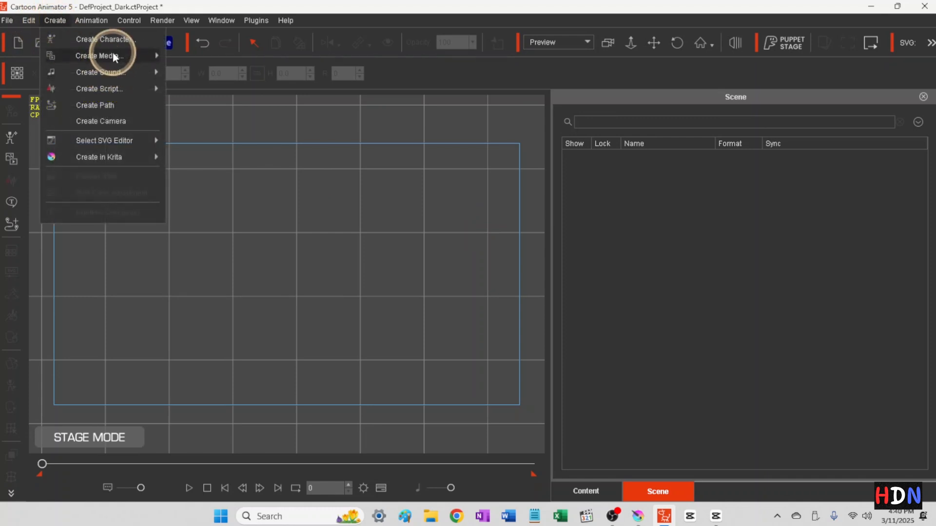
{"action": "mouse_move", "coordinate": [140, 56]}
{"action": "left_click", "coordinate": [221, 57]}
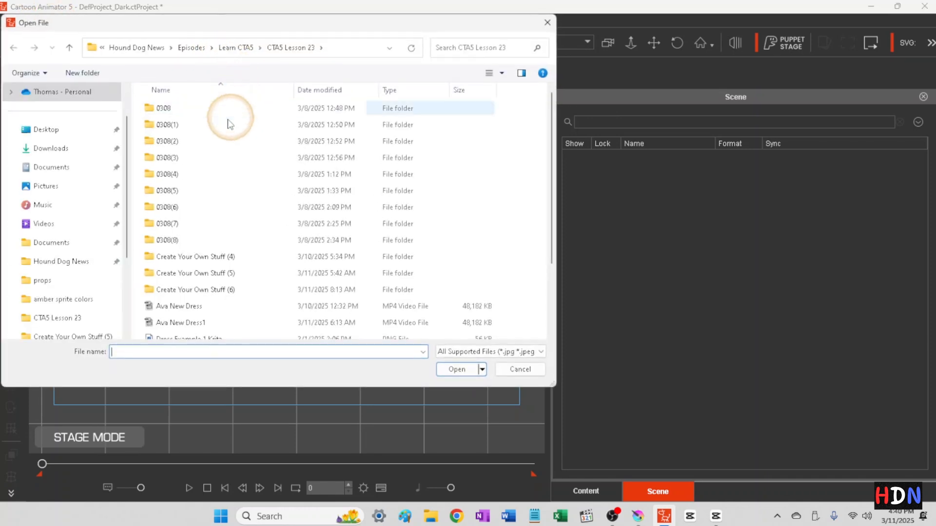
{"action": "scroll", "coordinate": [186, 268], "scroll_direction": "down", "scroll_amount": 2}
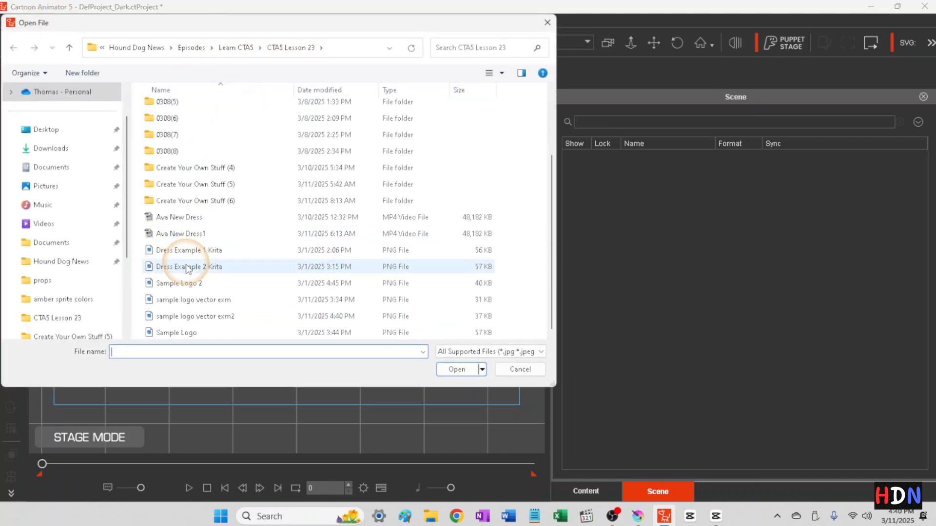
{"action": "left_click", "coordinate": [186, 316]}
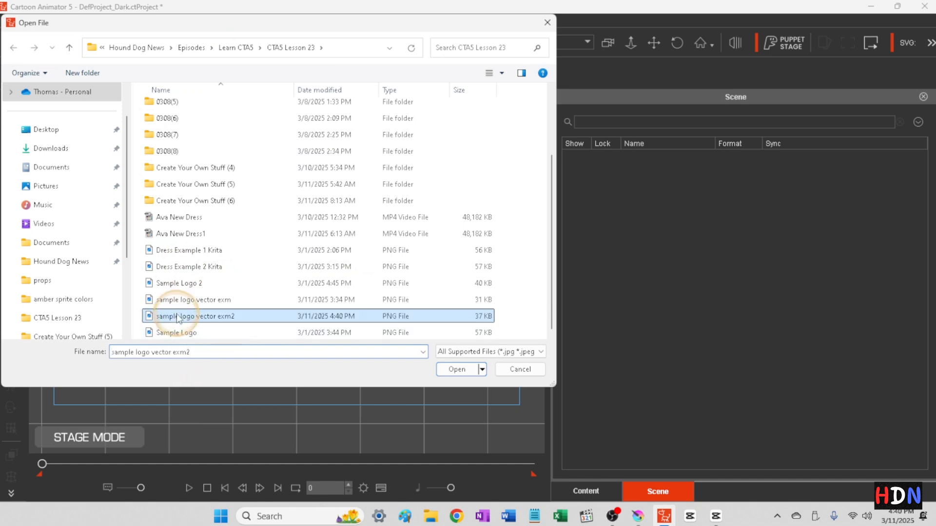
{"action": "left_click", "coordinate": [456, 369]}
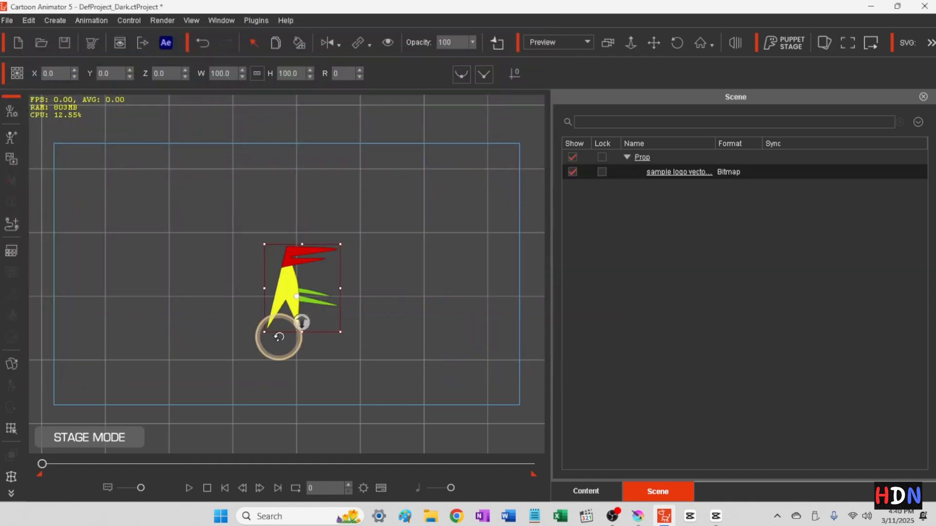
- Enlarge the logo prop to 193.7 in width and height and save it to the custom props as "Logo for Solar PW2"
{"action": "left_click_drag", "start_coordinate": [340, 250], "coordinate": [438, 202]}
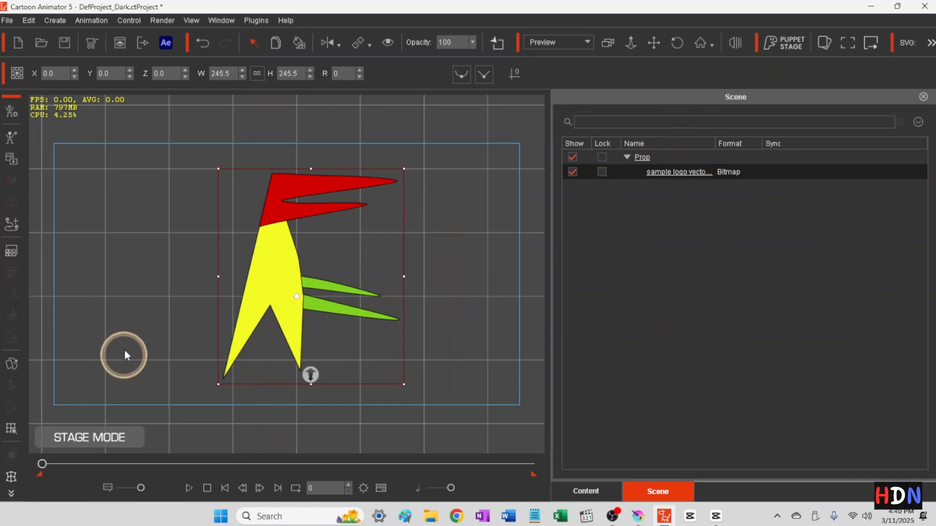
{"action": "left_click_drag", "start_coordinate": [218, 169], "coordinate": [237, 193]}
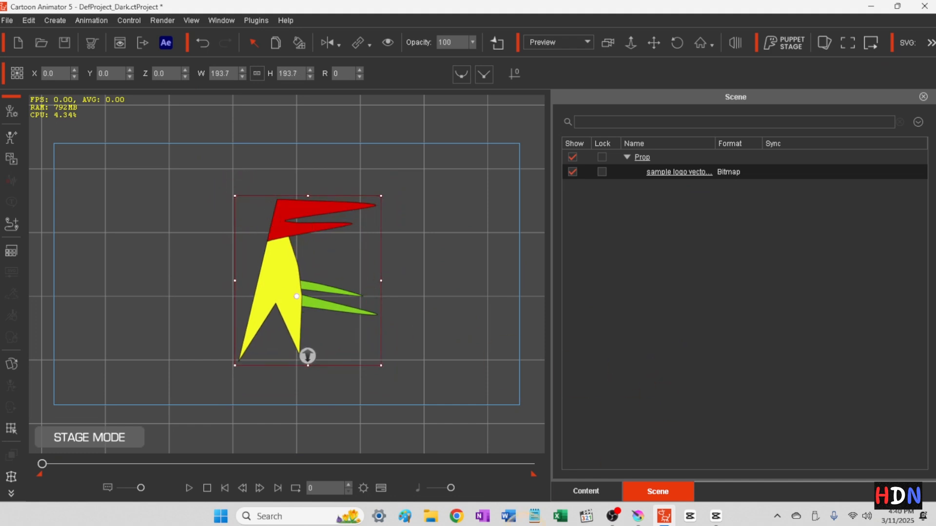
{"action": "left_click", "coordinate": [591, 492]}
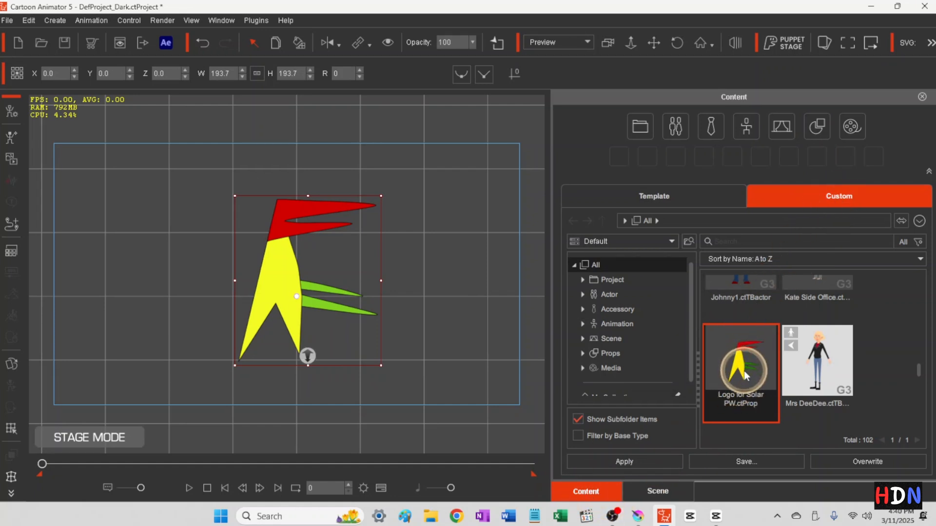
{"action": "left_click", "coordinate": [732, 397]}
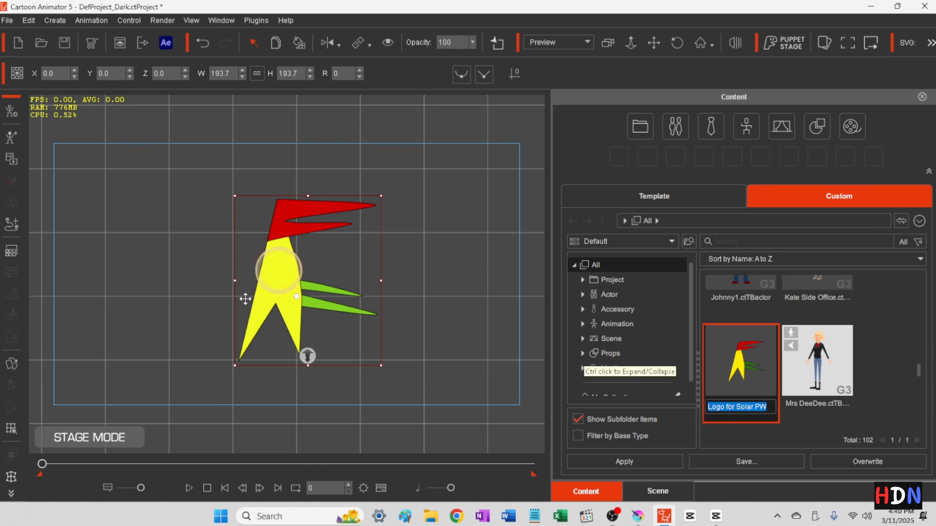
{"action": "left_click", "coordinate": [316, 280]}
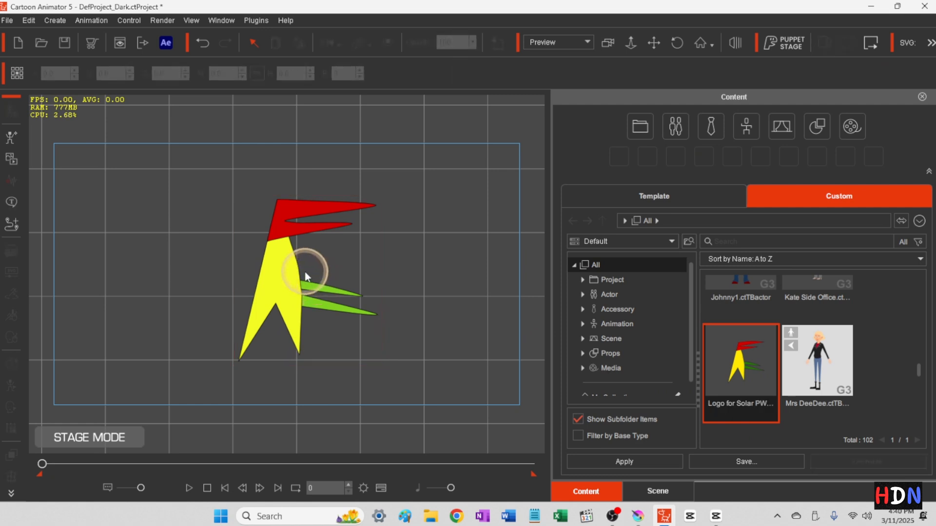
{"action": "left_click", "coordinate": [289, 272]}
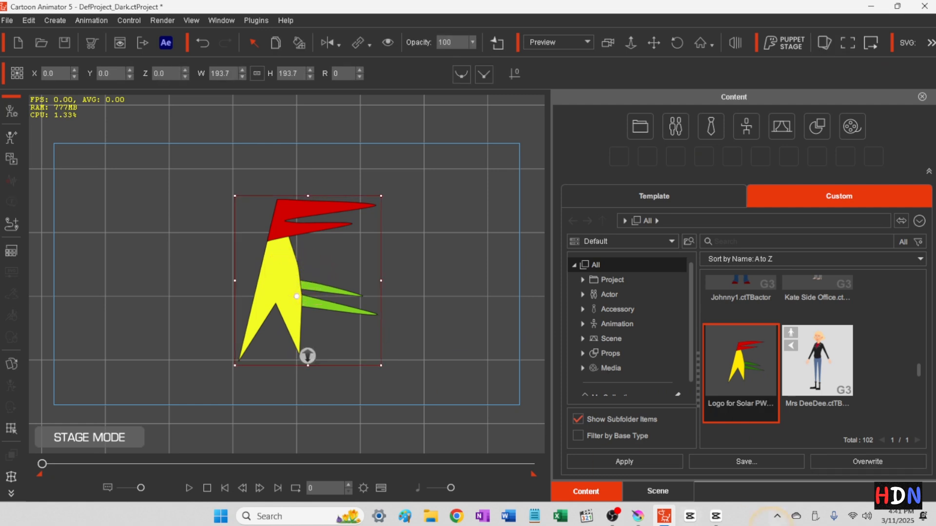
{"action": "left_click", "coordinate": [730, 461]}
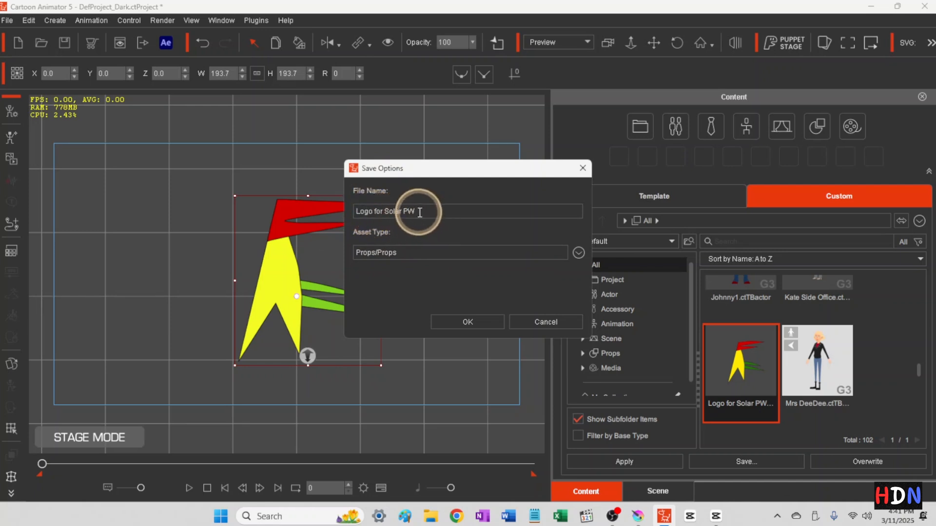
{"action": "type", "text": "2"}
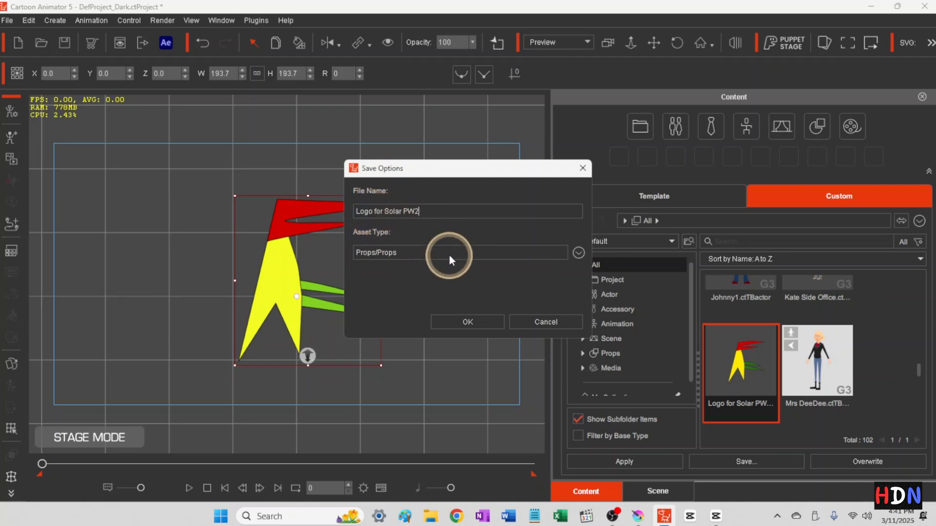
{"action": "left_click", "coordinate": [461, 321]}
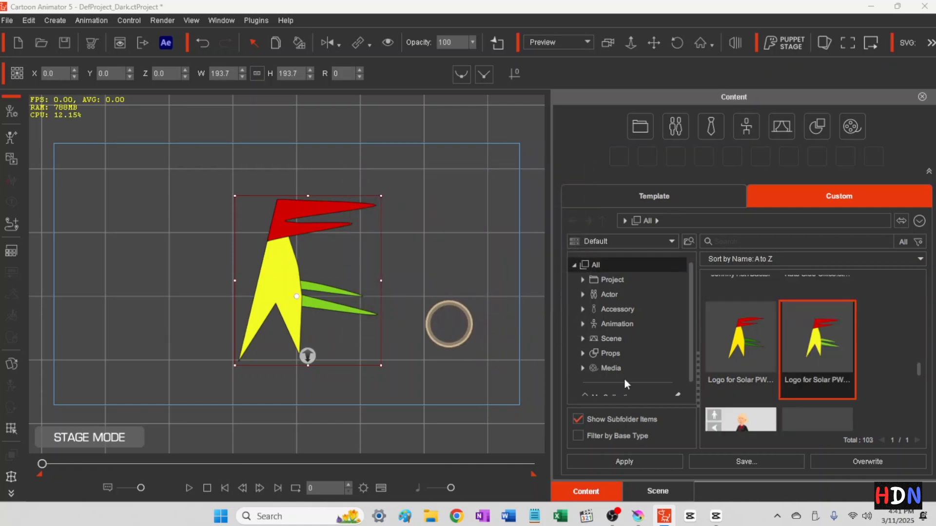
- Shrink the logo on the stage to 85.6 in width and height and apply the saved "Logo for Solar PW2" prop
{"action": "left_click", "coordinate": [805, 388]}
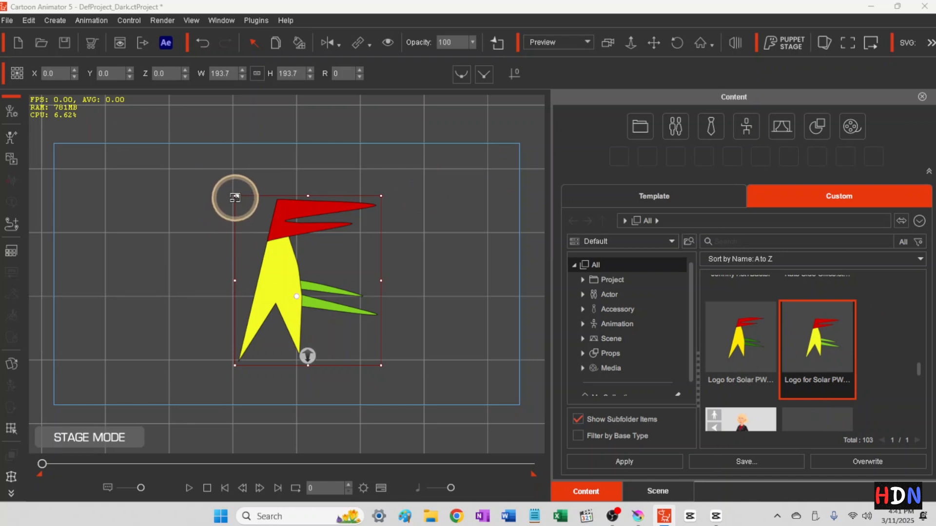
{"action": "left_click_drag", "start_coordinate": [232, 197], "coordinate": [273, 250]}
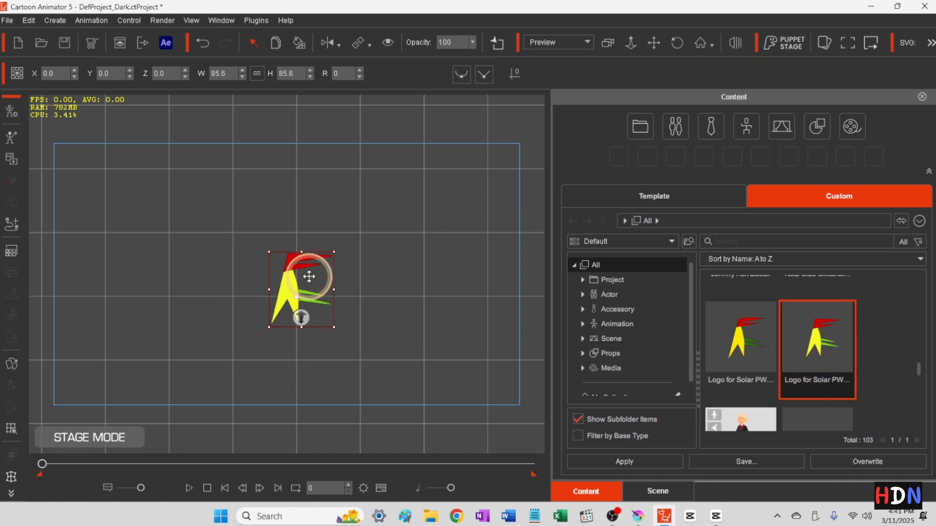
{"action": "double_click", "coordinate": [835, 347]}
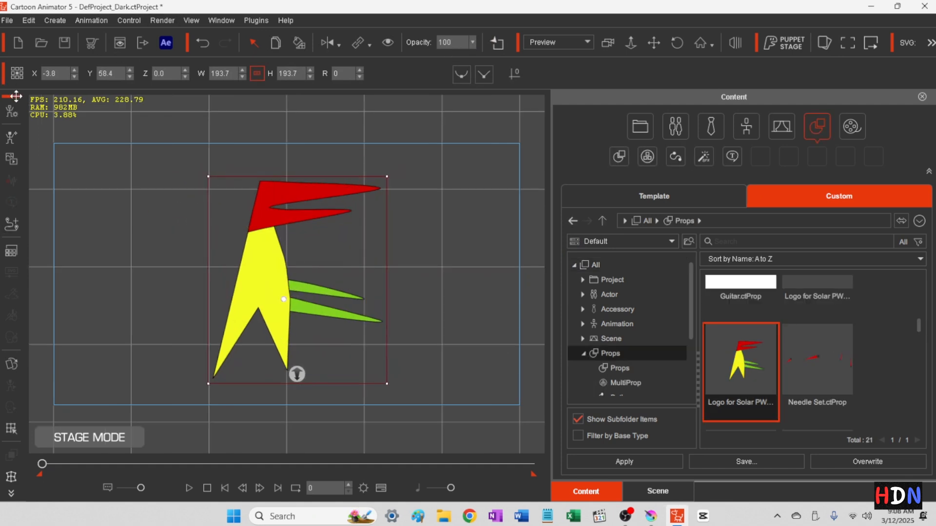
- Open the logo prop in the Composer's Bone Editor and move its root point to X -14.4, Y 20.5 in the yellow body
{"action": "left_click", "coordinate": [10, 111]}
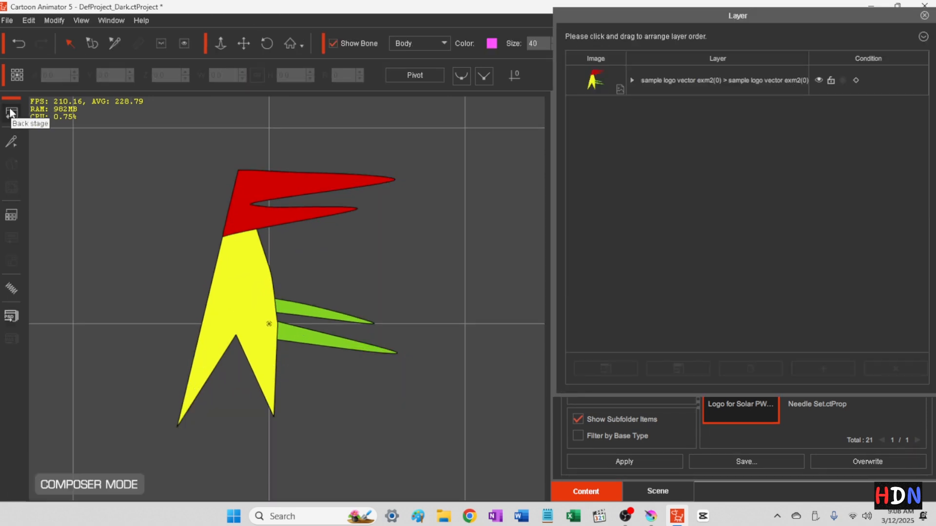
{"action": "left_click", "coordinate": [673, 81]}
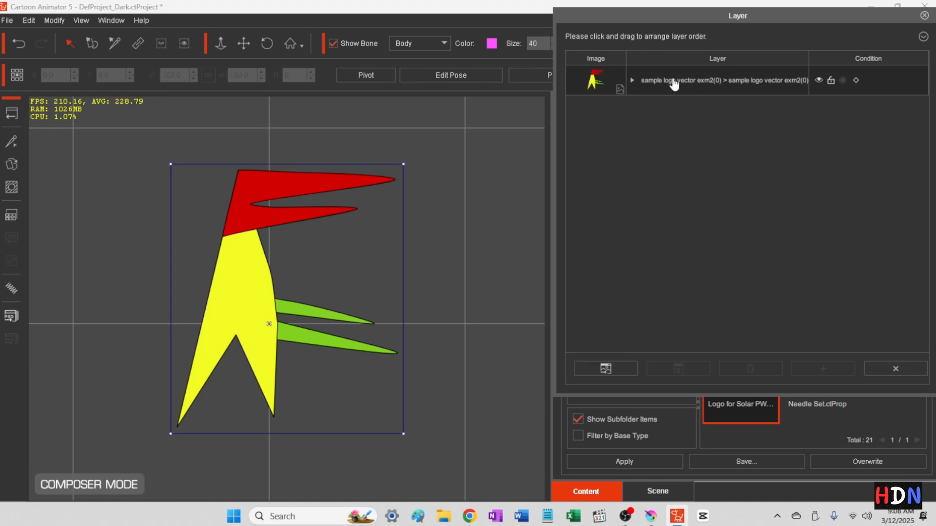
{"action": "left_click", "coordinate": [12, 141]}
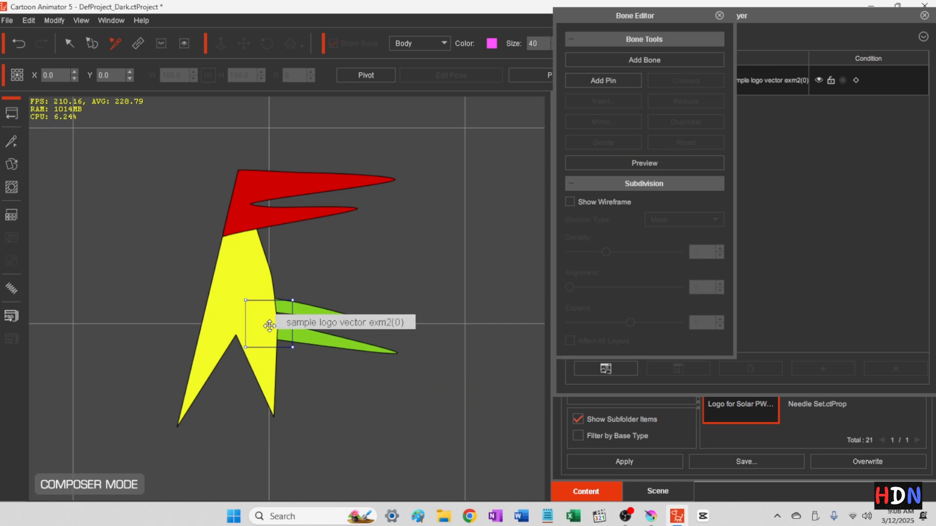
{"action": "left_click_drag", "start_coordinate": [269, 328], "coordinate": [241, 272]}
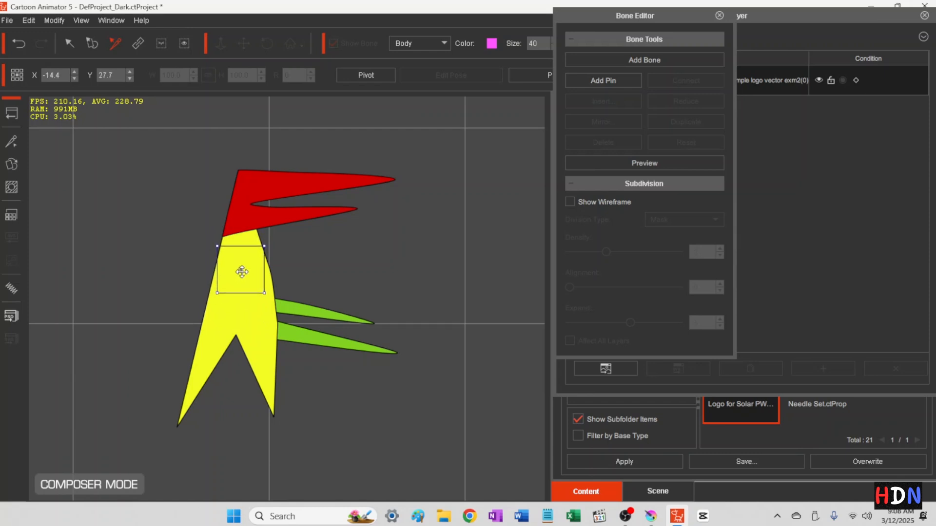
{"action": "left_click", "coordinate": [641, 61]}
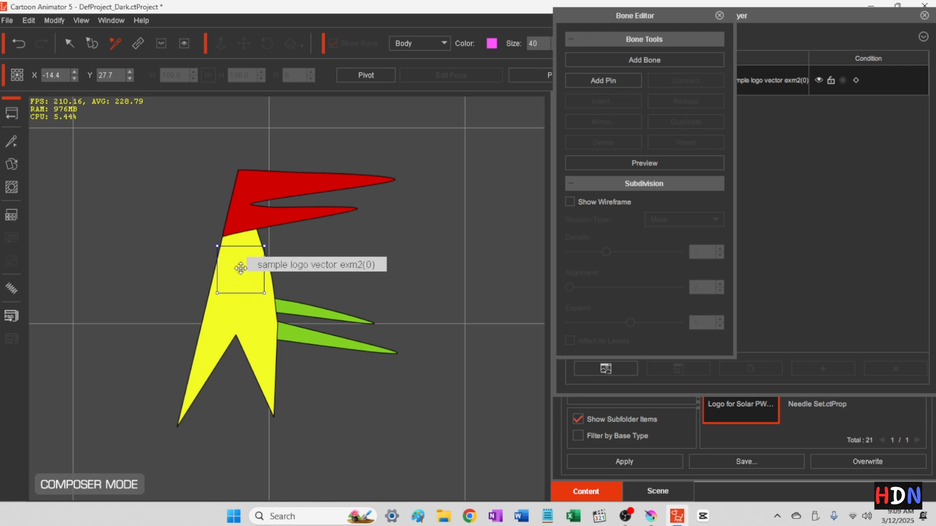
{"action": "left_click_drag", "start_coordinate": [241, 272], "coordinate": [241, 284]}
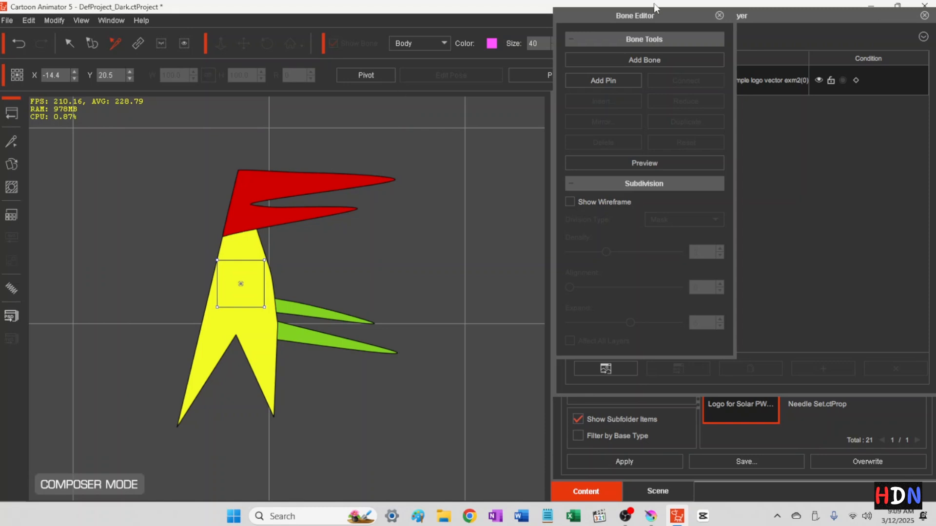
- Add a short vertical bone in the yellow body, from just below the root point down to just above the leg fork
{"action": "left_click", "coordinate": [640, 63]}
{"action": "left_click", "coordinate": [639, 61]}
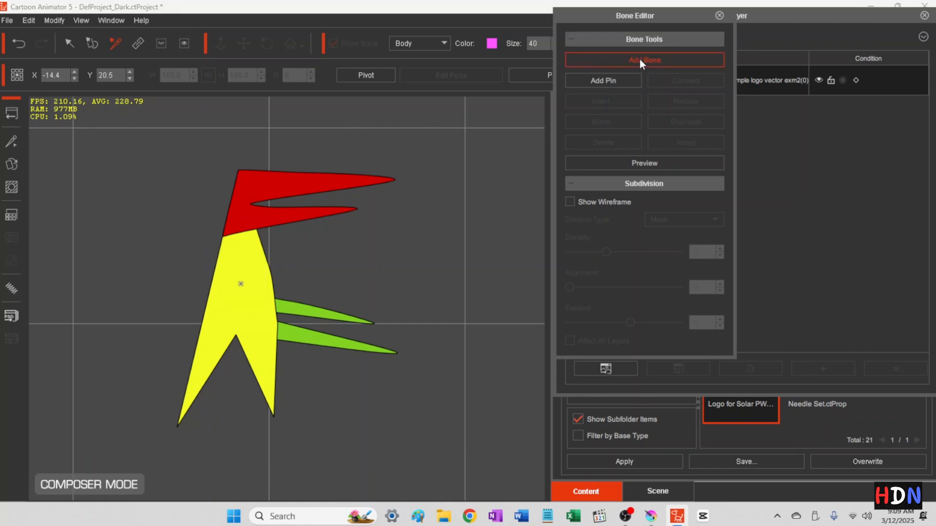
{"action": "left_click", "coordinate": [239, 297]}
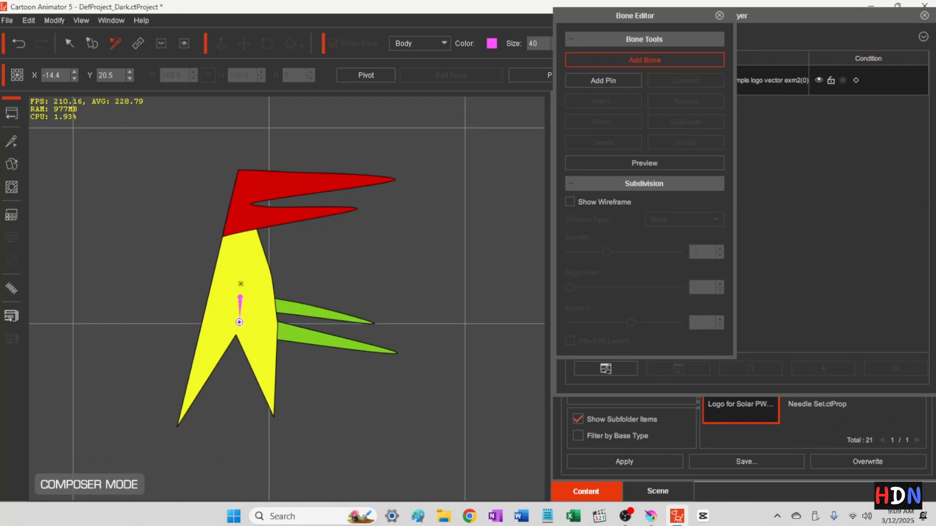
{"action": "right_click", "coordinate": [237, 323]}
- Add a two-segment bone chain from the hip joint through the logo's left yellow leg to near its tip
{"action": "left_click", "coordinate": [238, 325]}
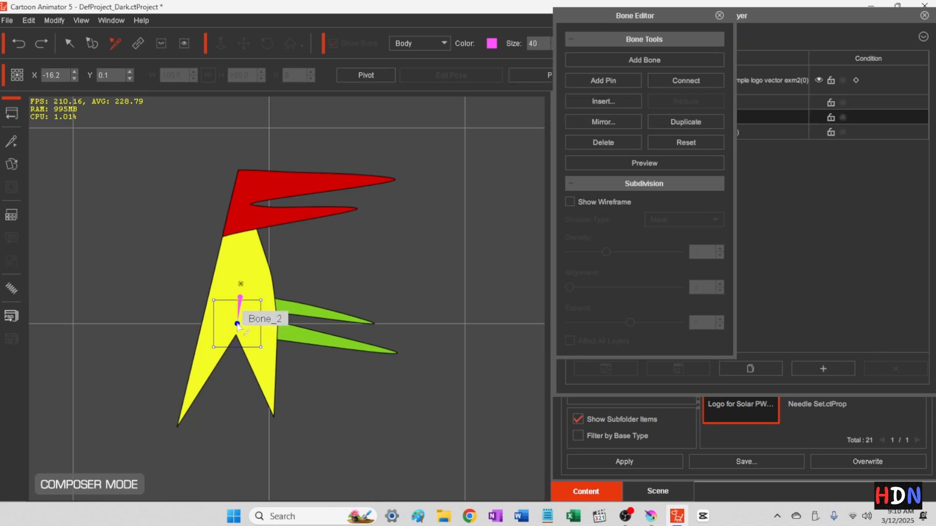
{"action": "left_click", "coordinate": [644, 59]}
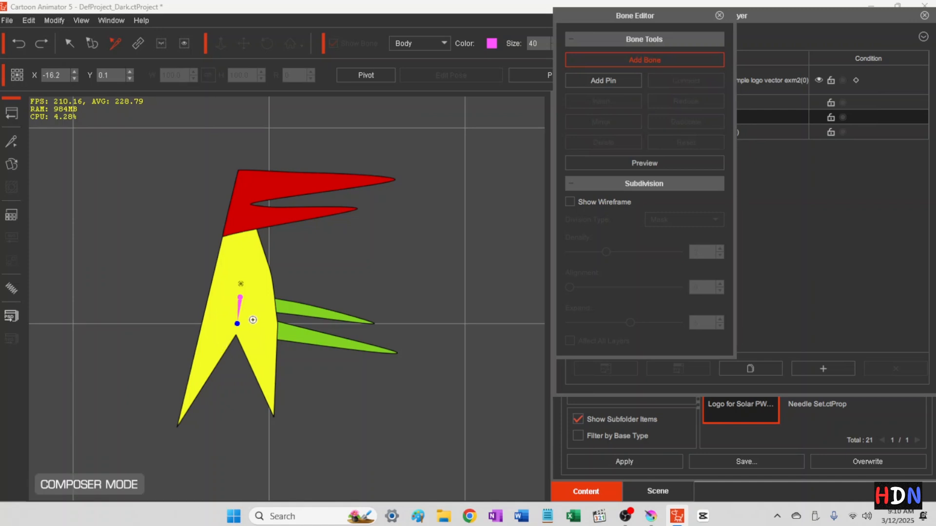
{"action": "left_click_drag", "start_coordinate": [240, 323], "coordinate": [182, 417]}
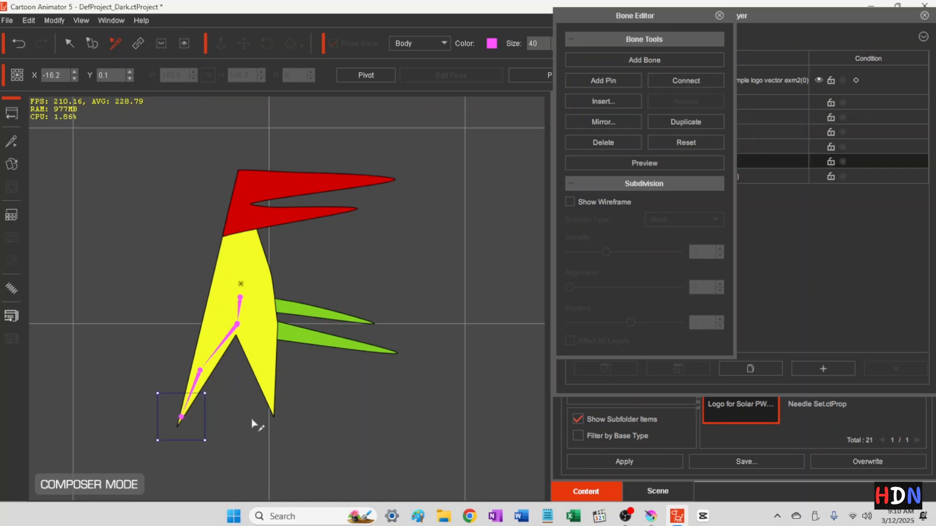
- Add a two-segment bone chain from the hip joint through the logo's right yellow leg to its tip
{"action": "left_click", "coordinate": [237, 324]}
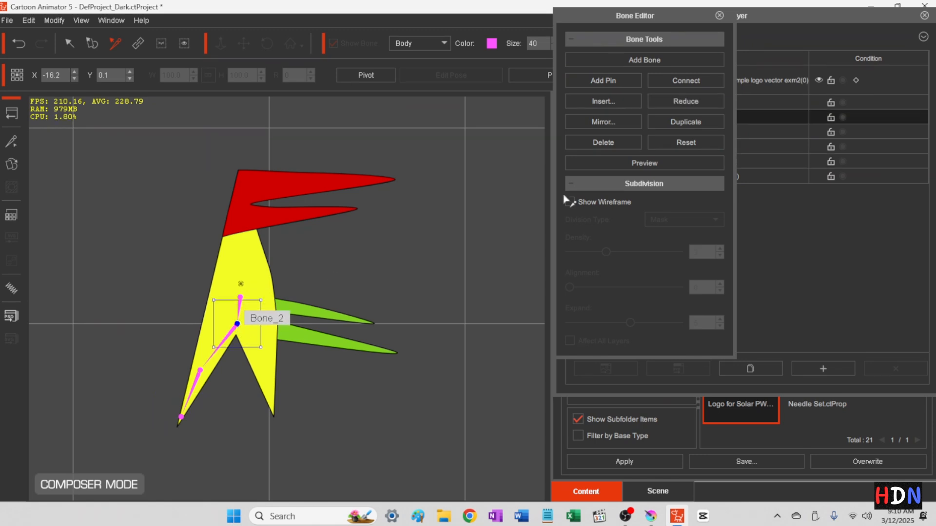
{"action": "left_click", "coordinate": [651, 60]}
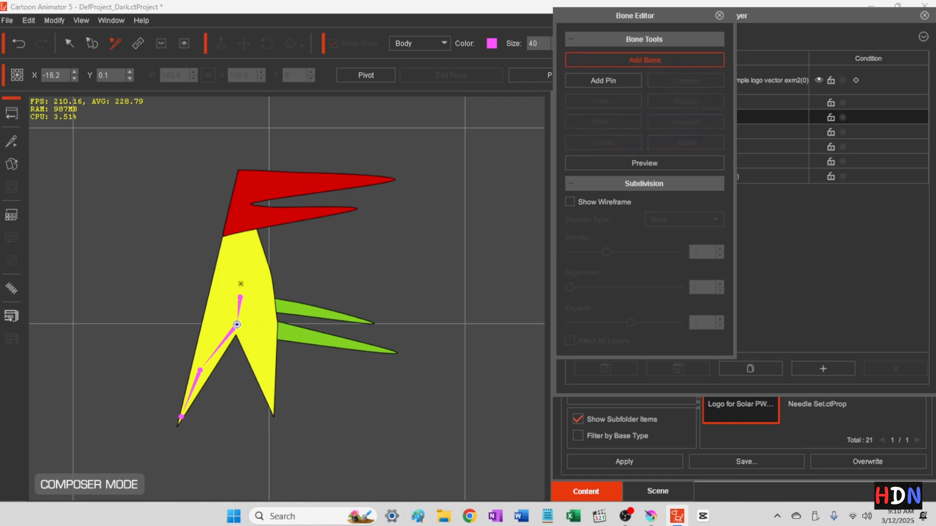
{"action": "left_click_drag", "start_coordinate": [238, 325], "coordinate": [264, 369]}
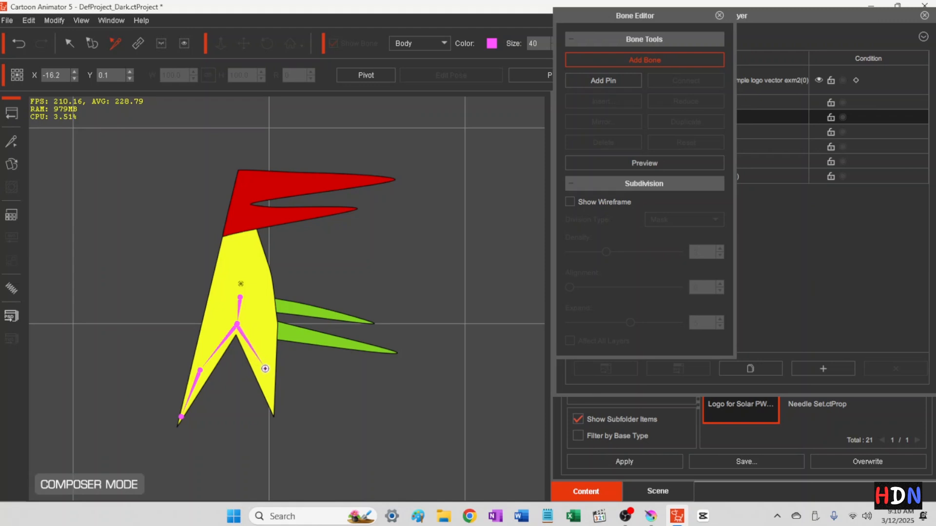
{"action": "left_click", "coordinate": [265, 369]}
{"action": "left_click", "coordinate": [273, 415]}
{"action": "right_click", "coordinate": [274, 415]}
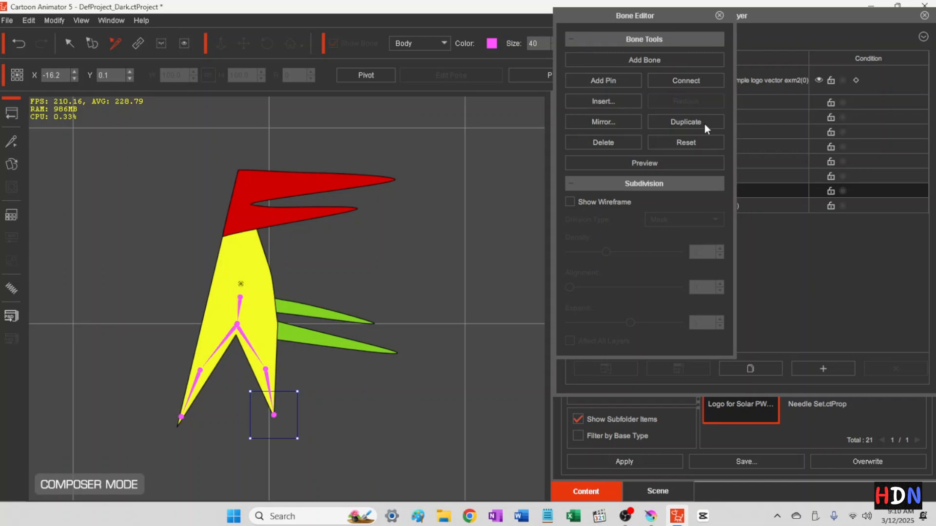
- Add a three-segment bone chain from the top body joint through the upper green arm to near its tip
{"action": "left_click", "coordinate": [651, 57]}
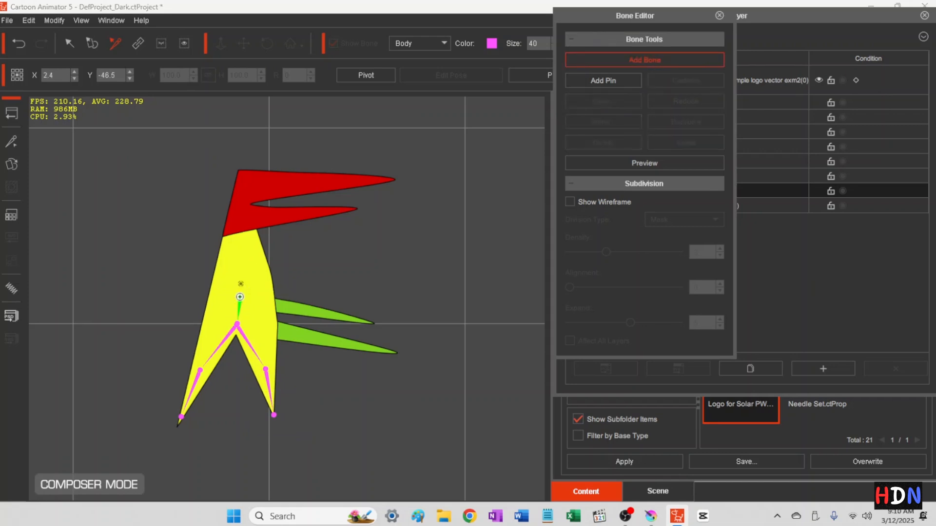
{"action": "left_click_drag", "start_coordinate": [239, 297], "coordinate": [367, 321]}
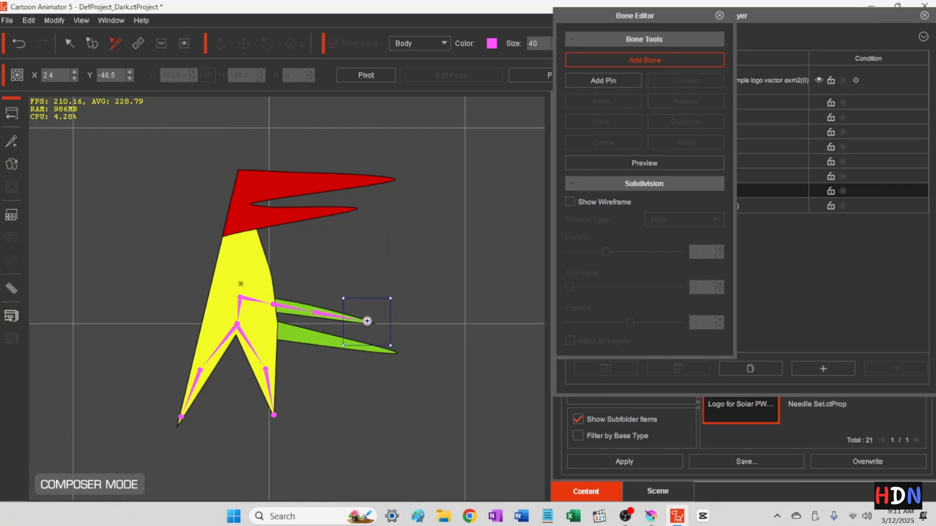
{"action": "right_click", "coordinate": [367, 322]}
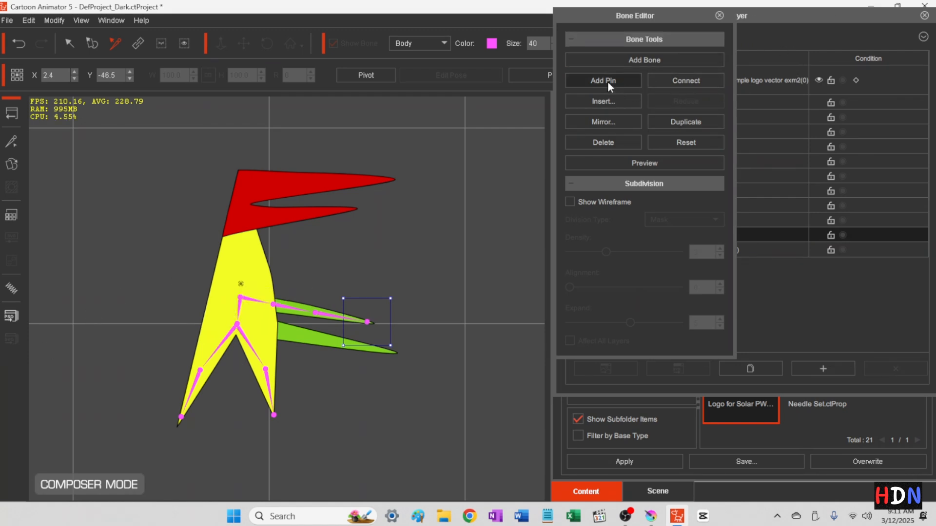
- Add a three-segment bone chain from the top body joint through the lower green arm to near its tip
{"action": "left_click", "coordinate": [639, 60]}
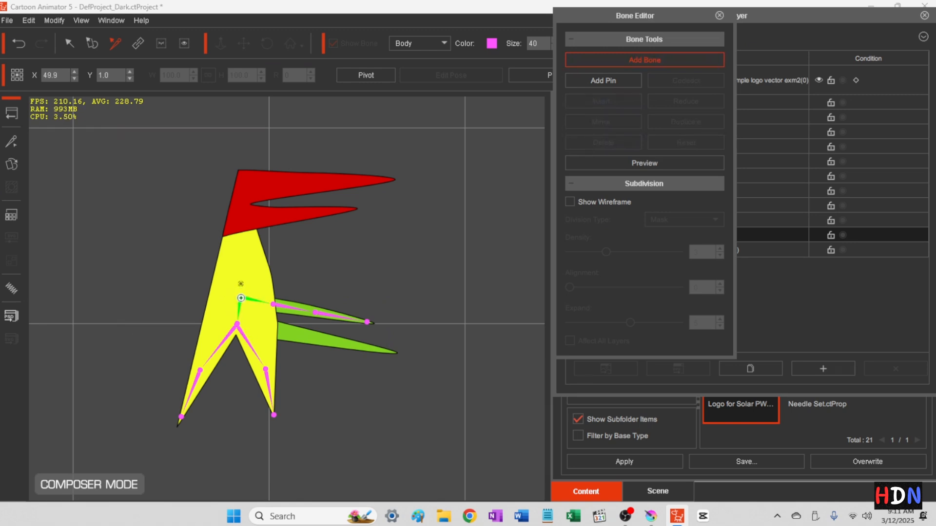
{"action": "left_click", "coordinate": [241, 298]}
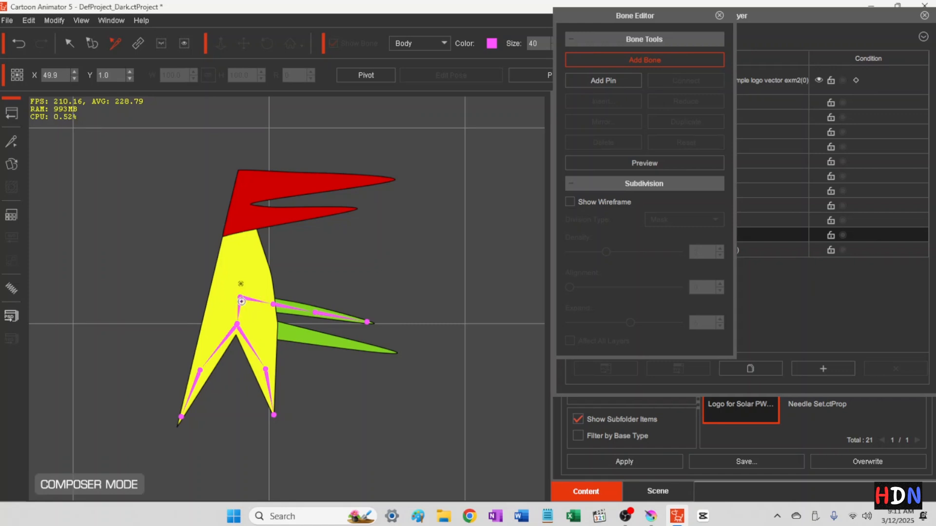
{"action": "left_click", "coordinate": [278, 332]}
{"action": "left_click", "coordinate": [315, 338]}
{"action": "left_click", "coordinate": [375, 348]}
{"action": "right_click", "coordinate": [375, 349]}
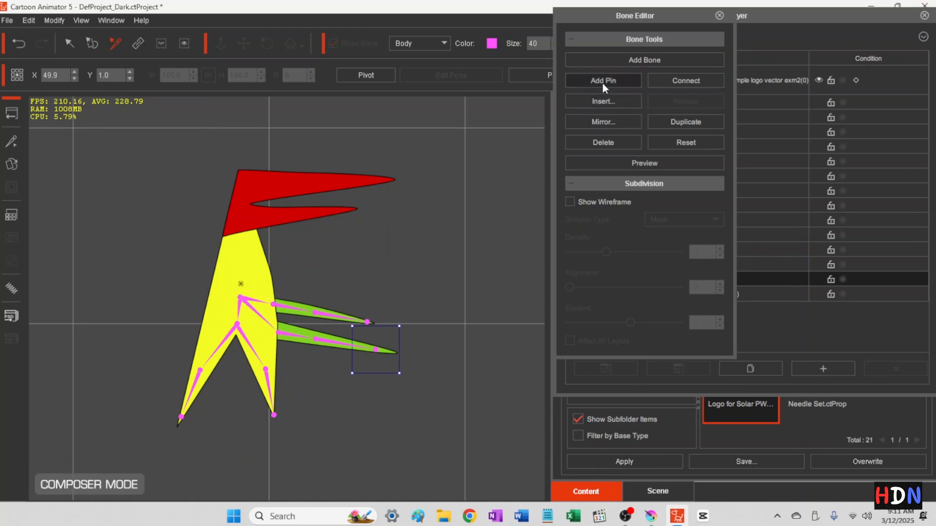
- Add a three-segment bone chain from the top body joint up the neck to the red head's upper corner and near its upper prong's tip
{"action": "left_click", "coordinate": [625, 60]}
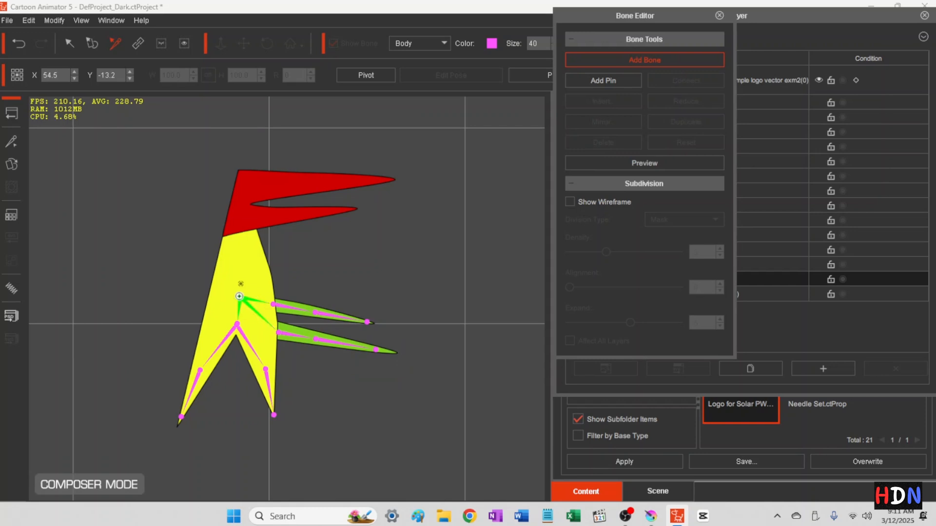
{"action": "left_click", "coordinate": [240, 297]}
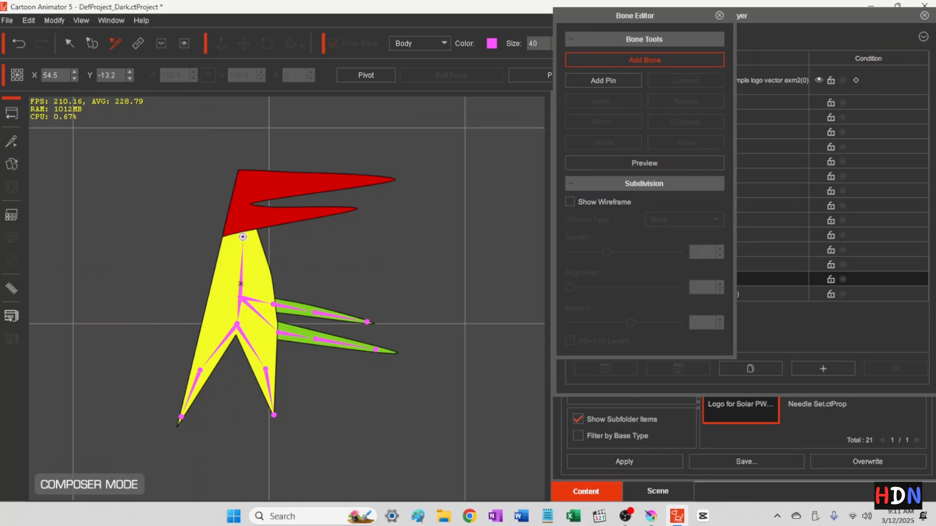
{"action": "left_click", "coordinate": [243, 236]}
{"action": "left_click", "coordinate": [244, 177]}
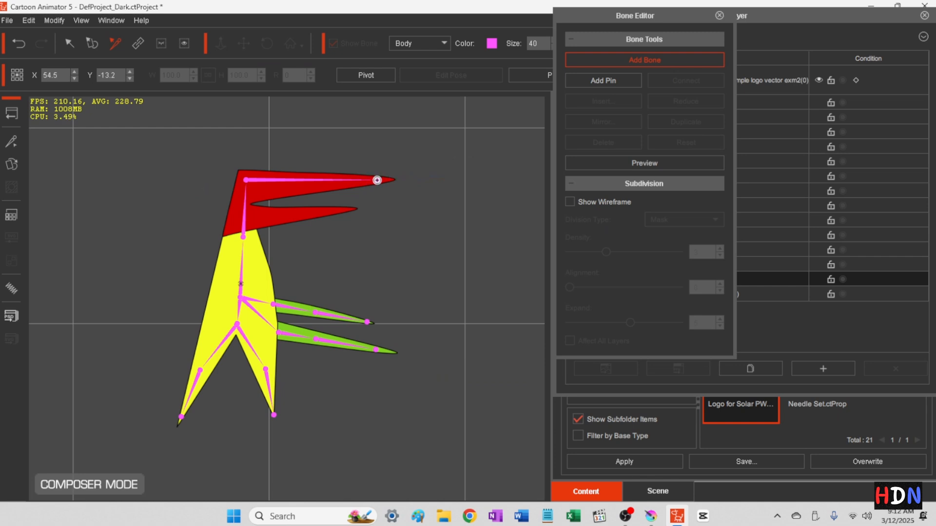
{"action": "left_click", "coordinate": [378, 180]}
{"action": "right_click", "coordinate": [384, 180]}
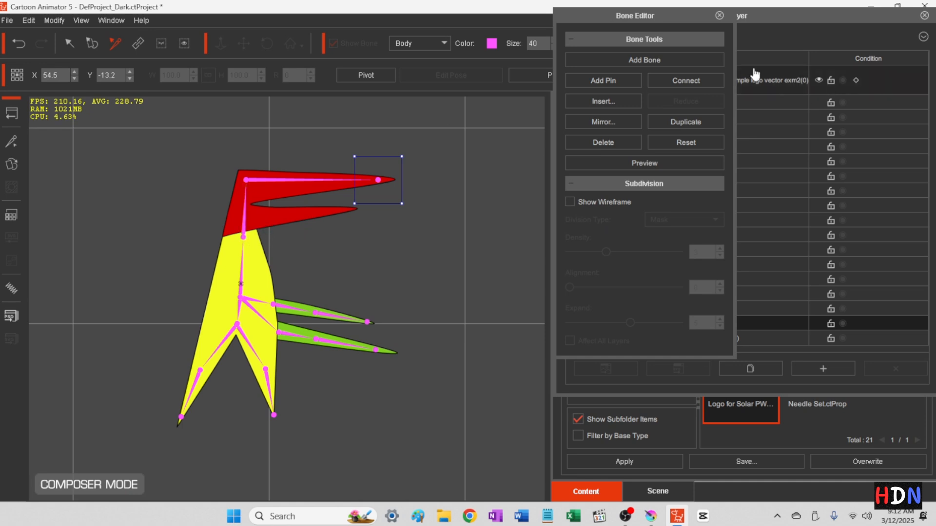
- Add a two-segment bone chain from the neck joint through the red head's lower prong to near its tip
{"action": "left_click", "coordinate": [651, 58]}
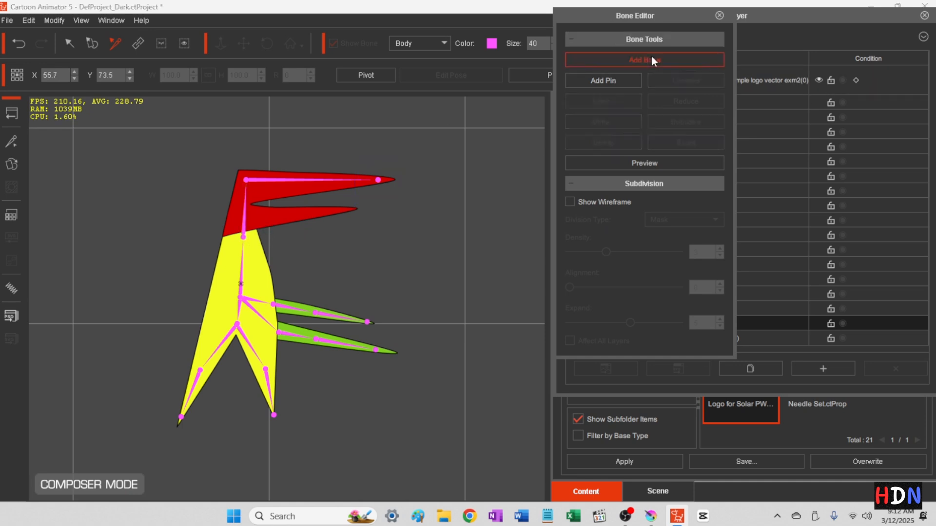
{"action": "left_click", "coordinate": [244, 237]}
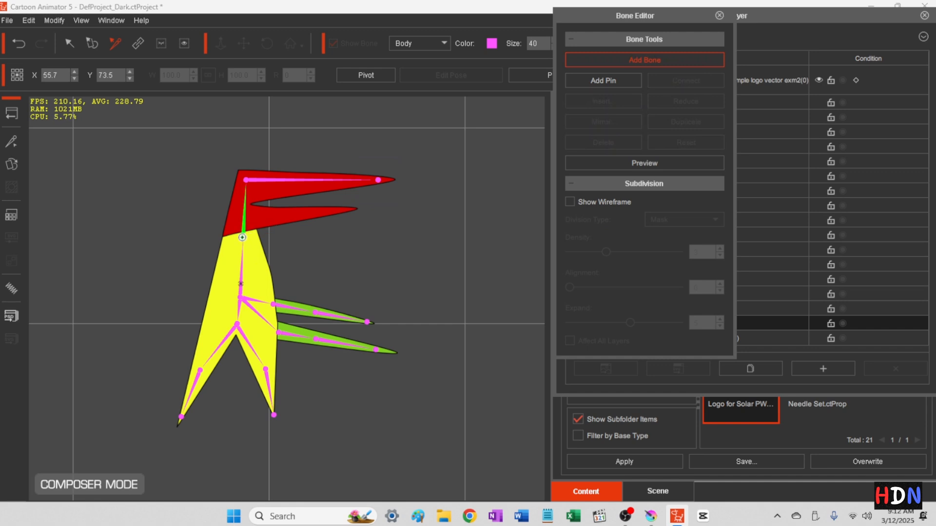
{"action": "left_click", "coordinate": [242, 237]}
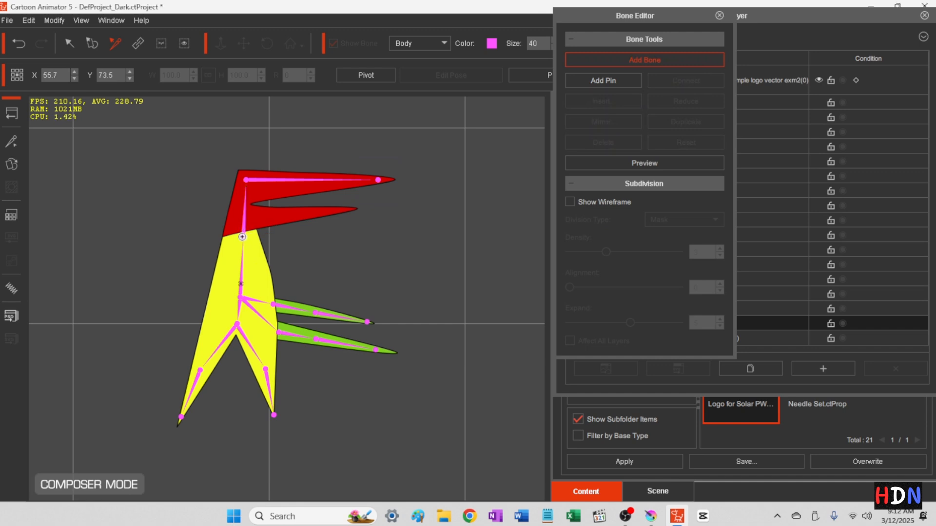
{"action": "left_click", "coordinate": [258, 216]}
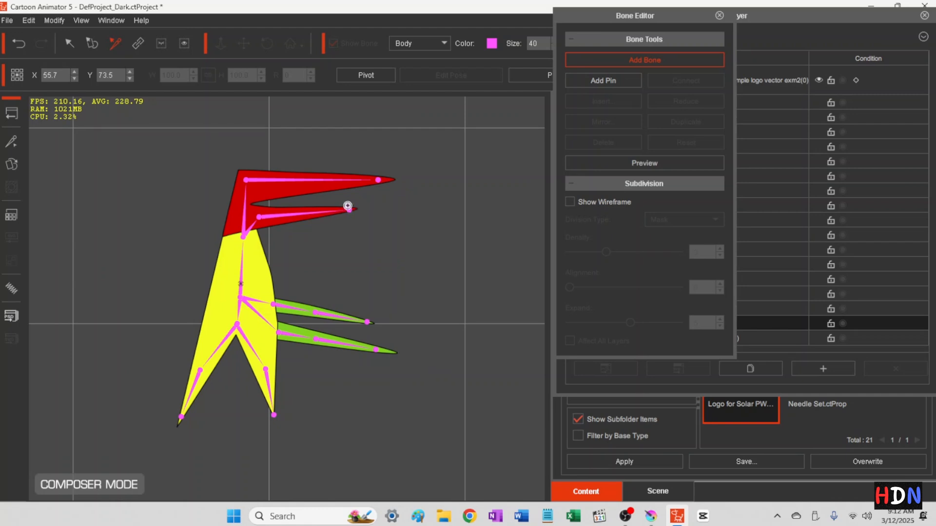
{"action": "left_click", "coordinate": [348, 208]}
{"action": "double_click", "coordinate": [349, 210]}
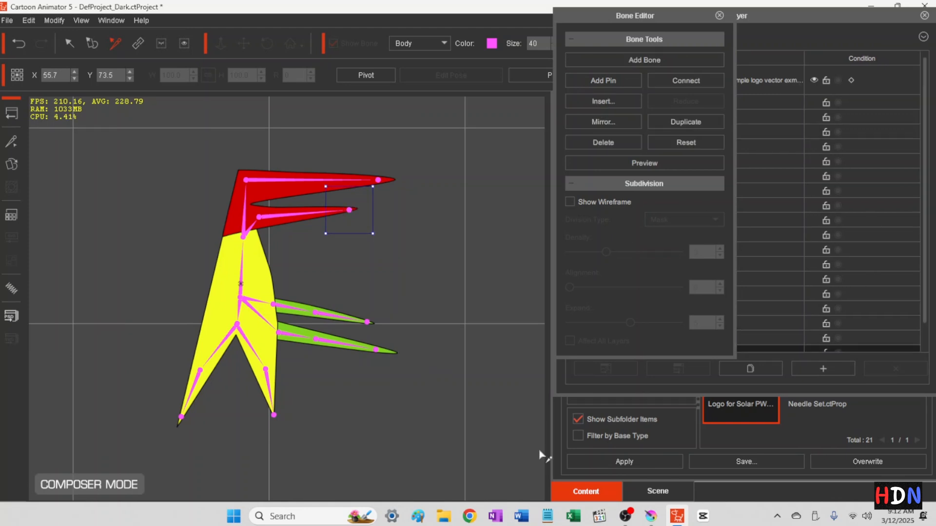
- Preview the rig and test the deformation by slightly moving and rotating the bones of the red head's lower and upper prongs
{"action": "left_click", "coordinate": [647, 163]}
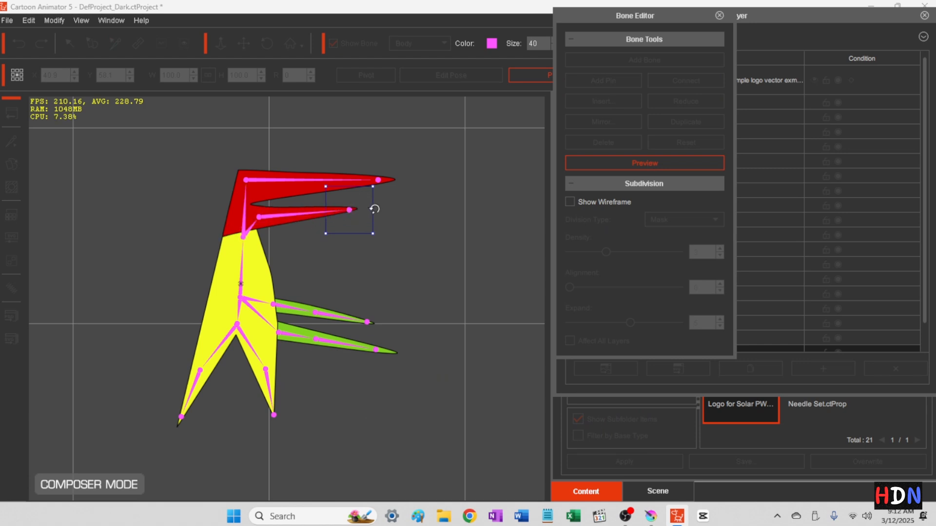
{"action": "mouse_move", "coordinate": [374, 209]}
{"action": "left_mouse_down"}
{"action": "mouse_move", "coordinate": [378, 199]}
{"action": "mouse_move", "coordinate": [378, 232]}
{"action": "mouse_move", "coordinate": [380, 201]}
{"action": "left_mouse_up"}
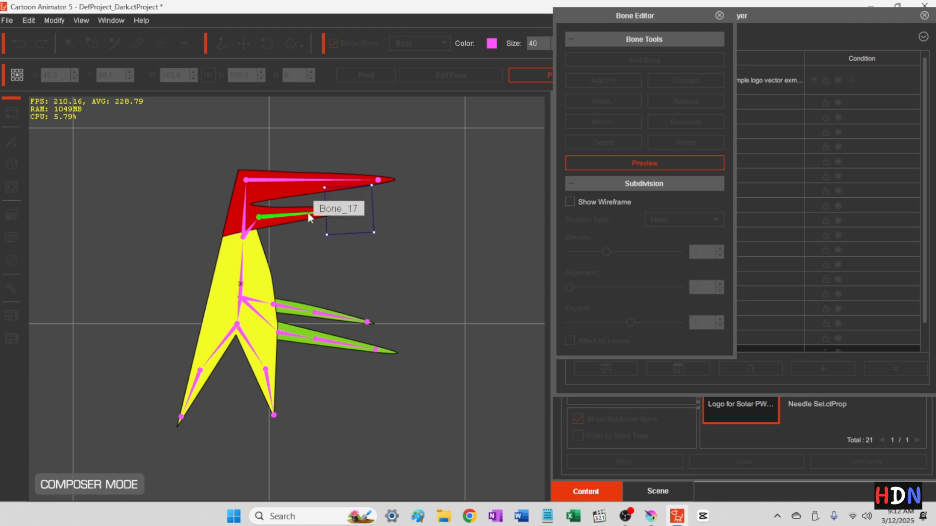
{"action": "left_click", "coordinate": [308, 214]}
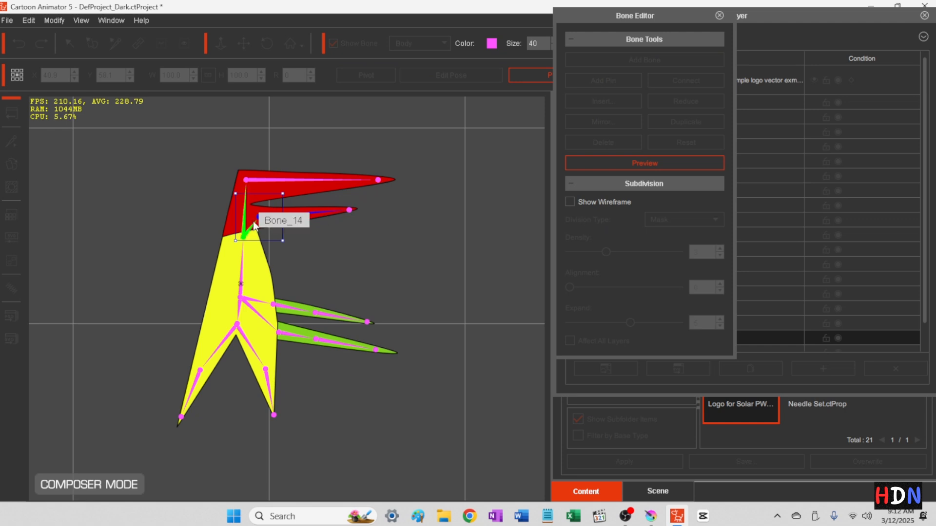
{"action": "left_click_drag", "start_coordinate": [280, 217], "coordinate": [284, 217]}
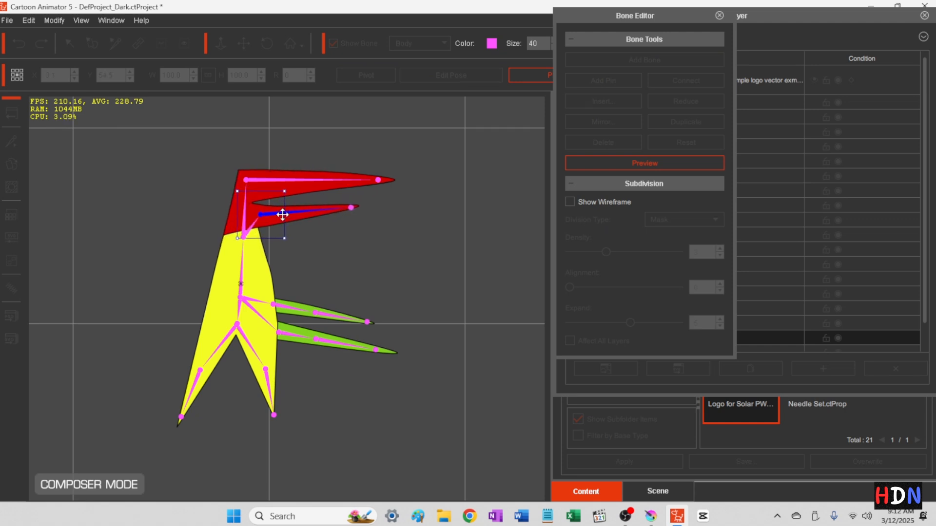
{"action": "left_click_drag", "start_coordinate": [287, 216], "coordinate": [289, 215]}
{"action": "left_click", "coordinate": [303, 177]}
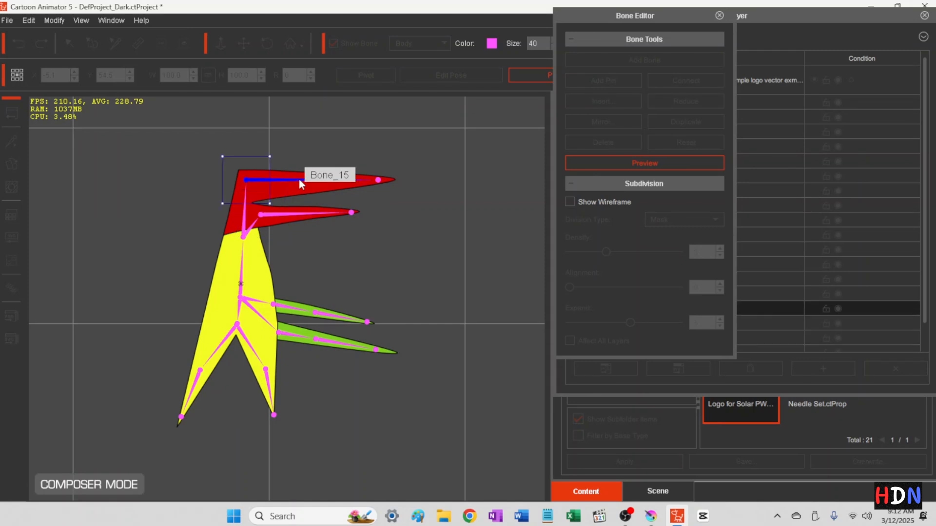
{"action": "left_click_drag", "start_coordinate": [270, 176], "coordinate": [271, 173]}
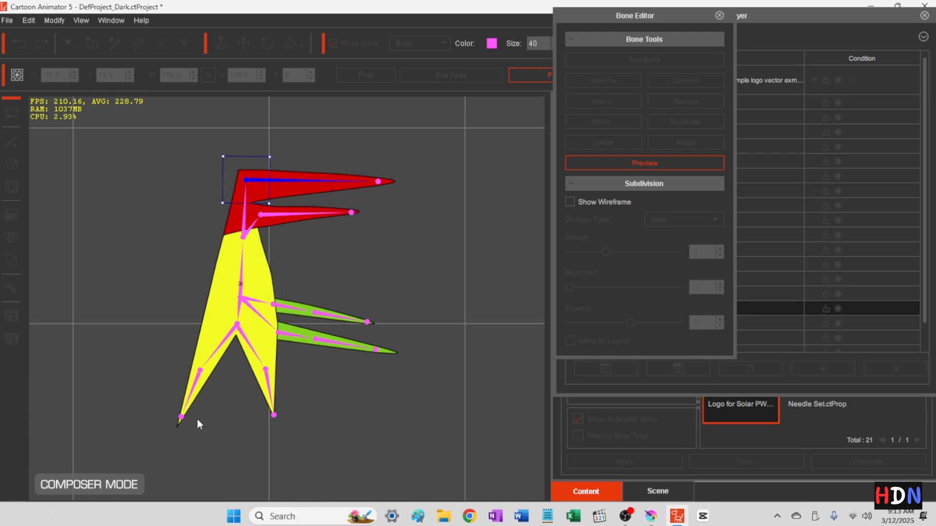
- Test-rotate the hip bone and bend both green arms upward at their bones, and leave the preview
{"action": "left_click", "coordinate": [235, 330]}
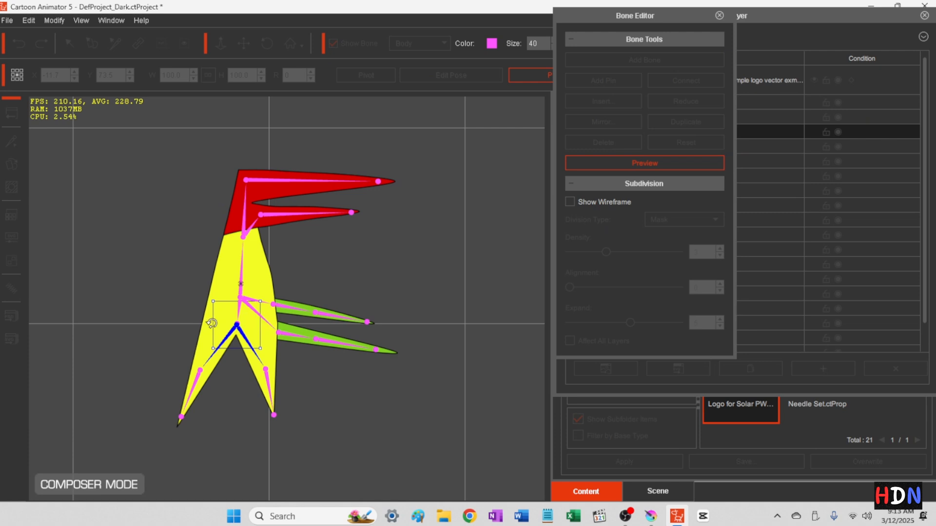
{"action": "left_click_drag", "start_coordinate": [209, 324], "coordinate": [214, 325]}
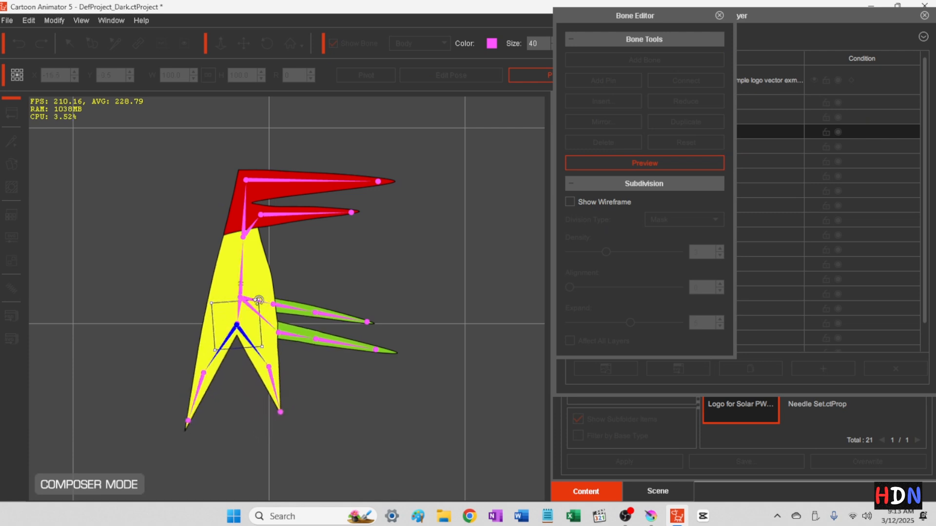
{"action": "left_click", "coordinate": [284, 309]}
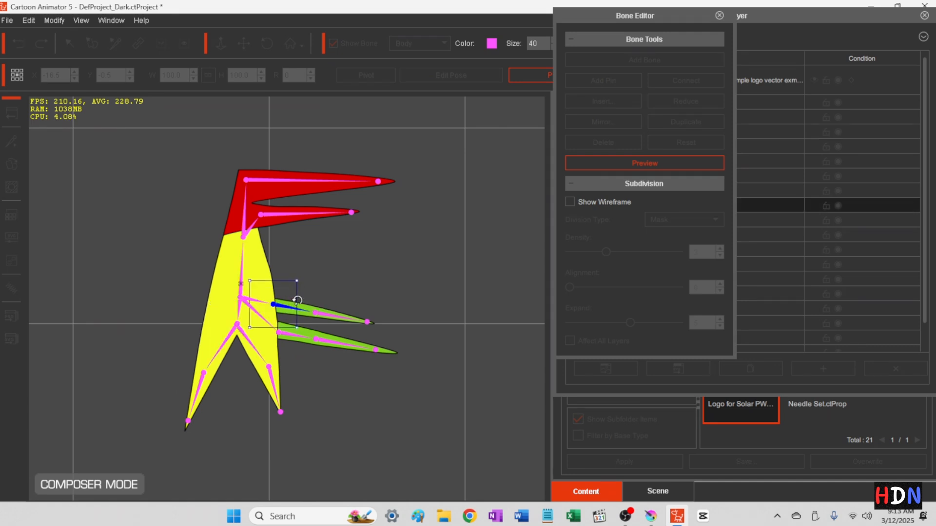
{"action": "mouse_move", "coordinate": [298, 300]}
{"action": "left_mouse_down"}
{"action": "mouse_move", "coordinate": [297, 285]}
{"action": "mouse_move", "coordinate": [301, 293]}
{"action": "left_mouse_up"}
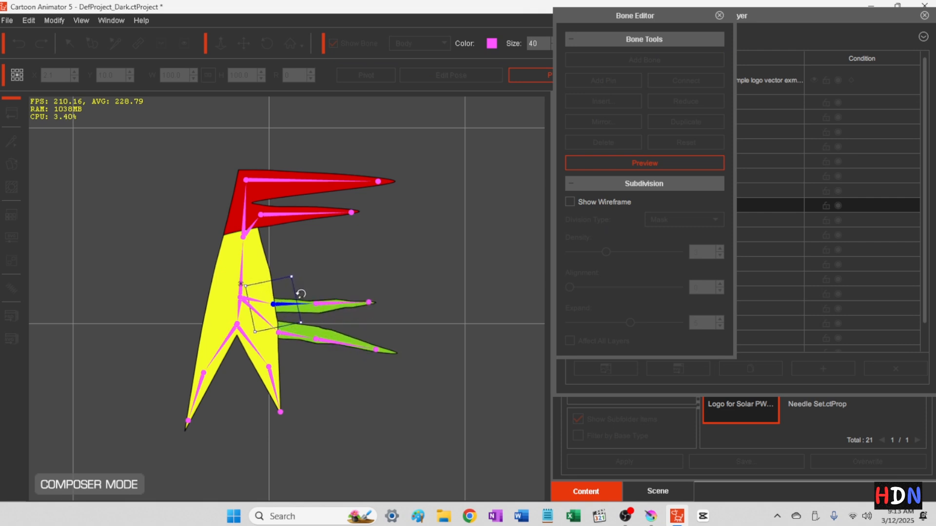
{"action": "left_click", "coordinate": [327, 303]}
{"action": "left_click_drag", "start_coordinate": [342, 302], "coordinate": [344, 288]}
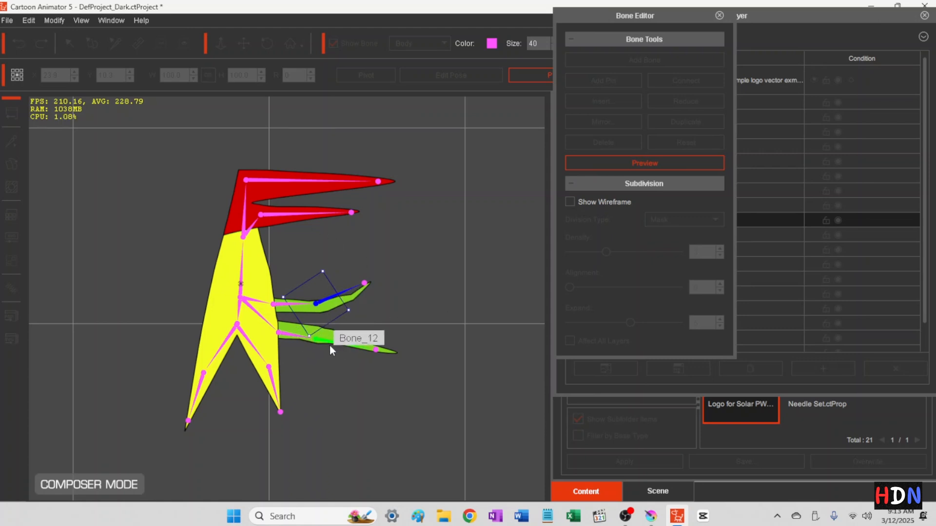
{"action": "left_click", "coordinate": [344, 344]}
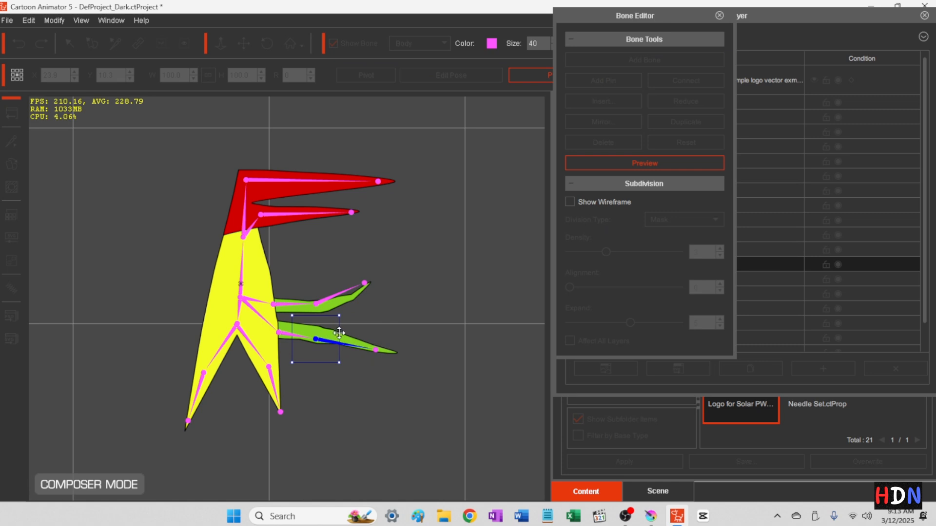
{"action": "left_click_drag", "start_coordinate": [341, 334], "coordinate": [343, 322]}
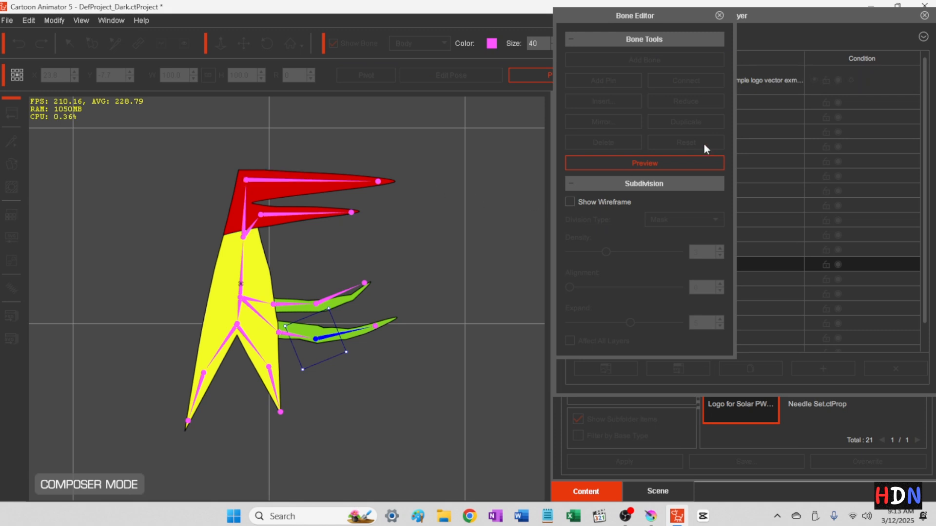
{"action": "left_click", "coordinate": [667, 162]}
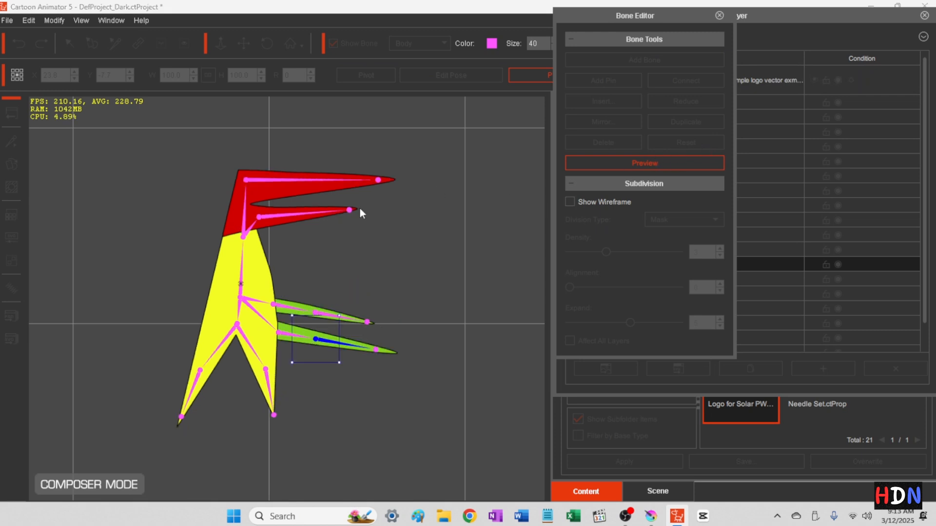
- Insert one child bone with 0 parent bones into each of the red head's upper and lower prong bones
{"action": "left_click", "coordinate": [246, 181]}
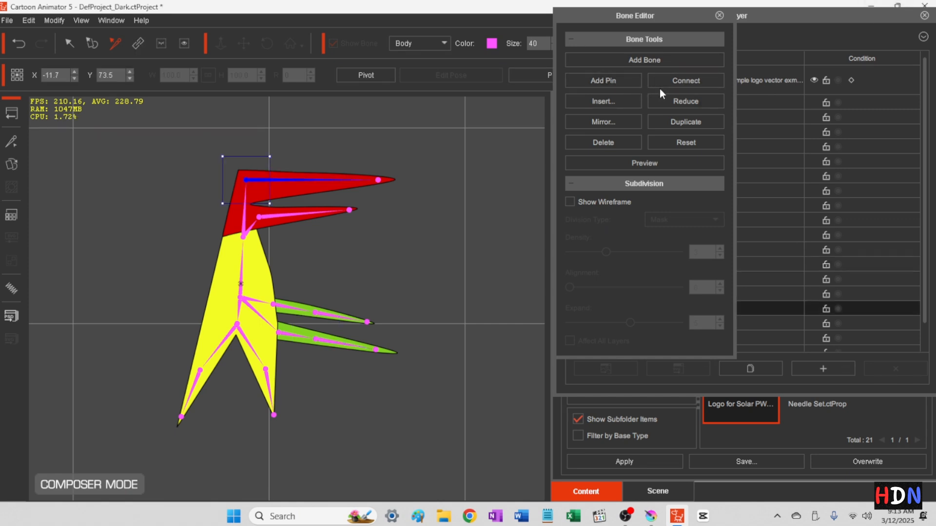
{"action": "left_click", "coordinate": [602, 101]}
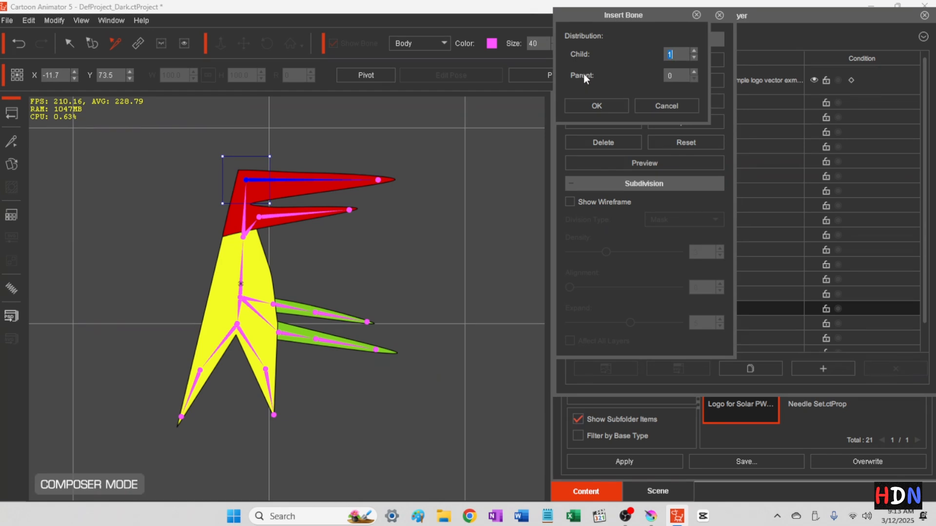
{"action": "left_click", "coordinate": [600, 104]}
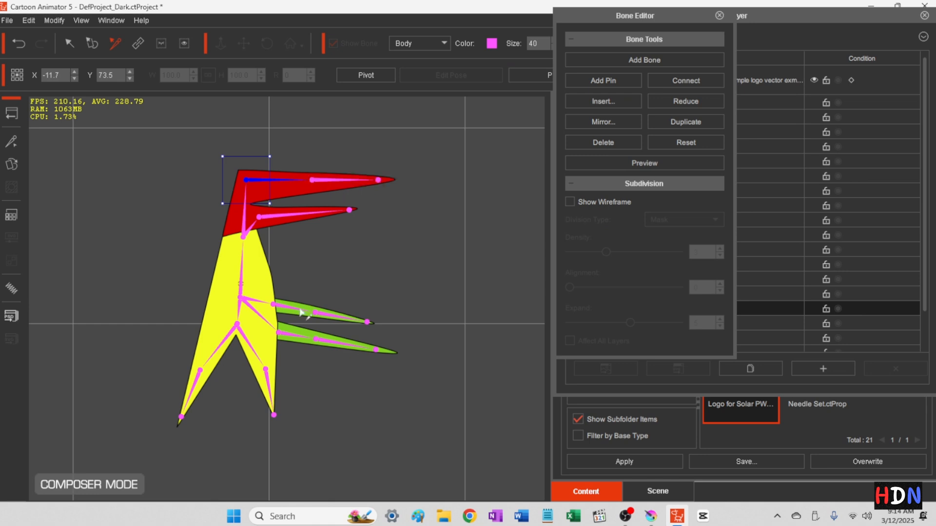
{"action": "left_click", "coordinate": [299, 219]}
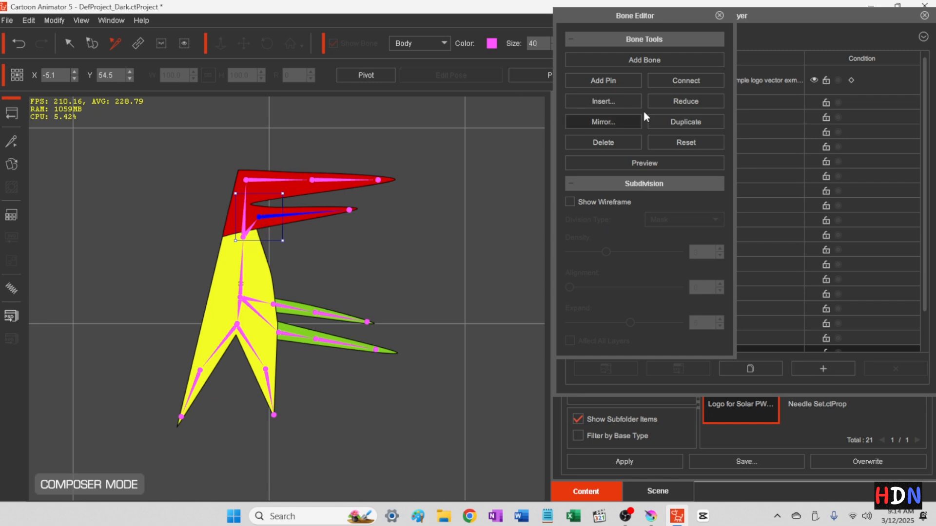
{"action": "left_click", "coordinate": [609, 98]}
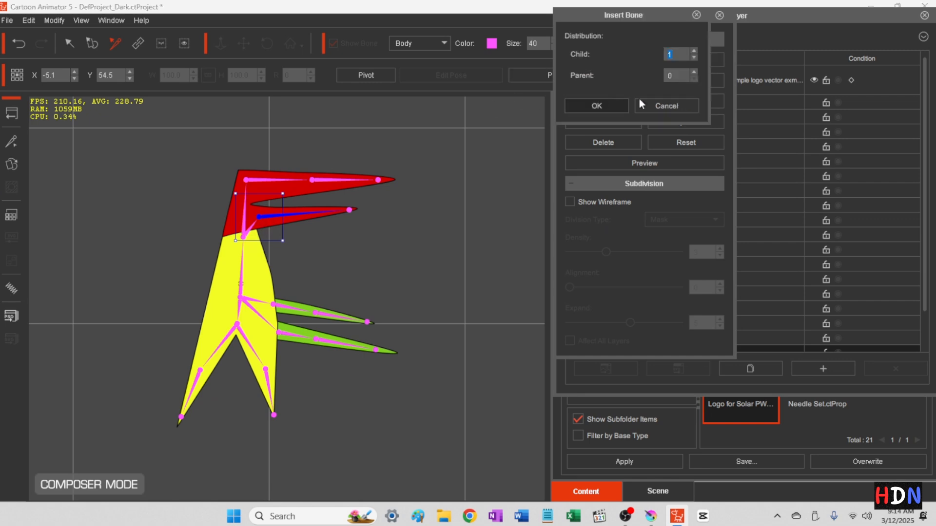
{"action": "left_click", "coordinate": [598, 106]}
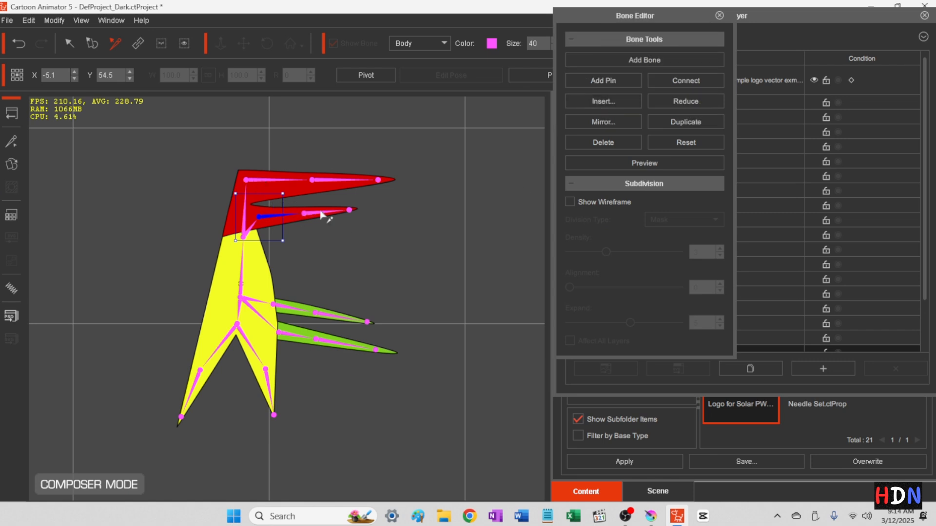
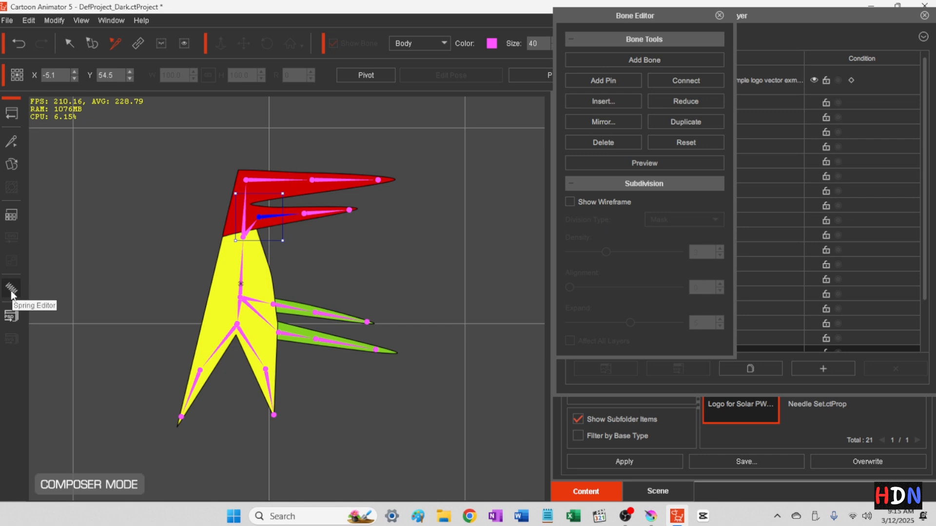
- Show the subdivision wireframe and set Density to 5, Alignment to 3 and Expand to 2 with Affect All Layers enabled
{"action": "left_click", "coordinate": [569, 200]}
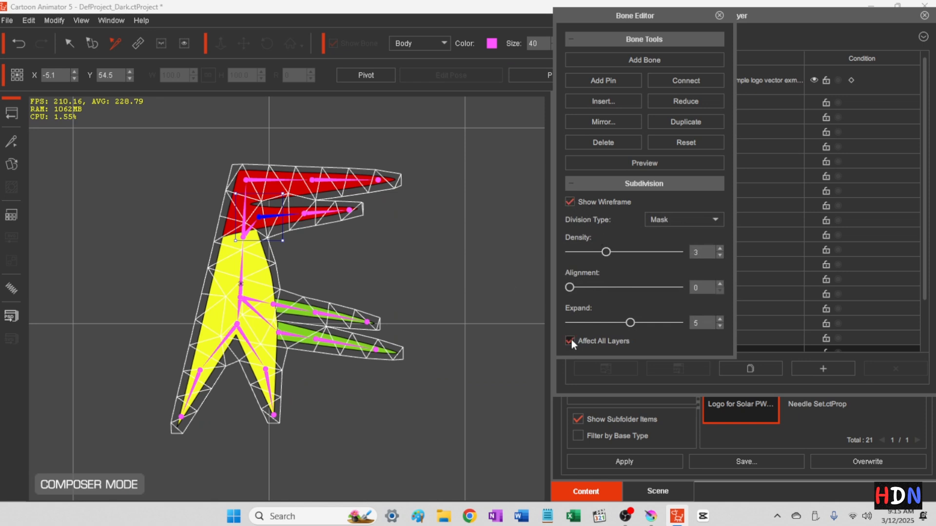
{"action": "left_click", "coordinate": [621, 250]}
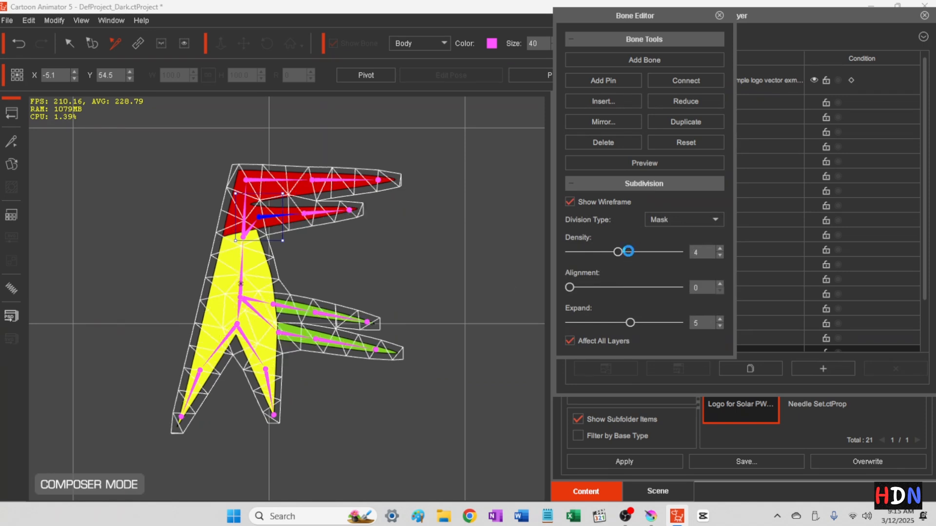
{"action": "left_click", "coordinate": [628, 251]}
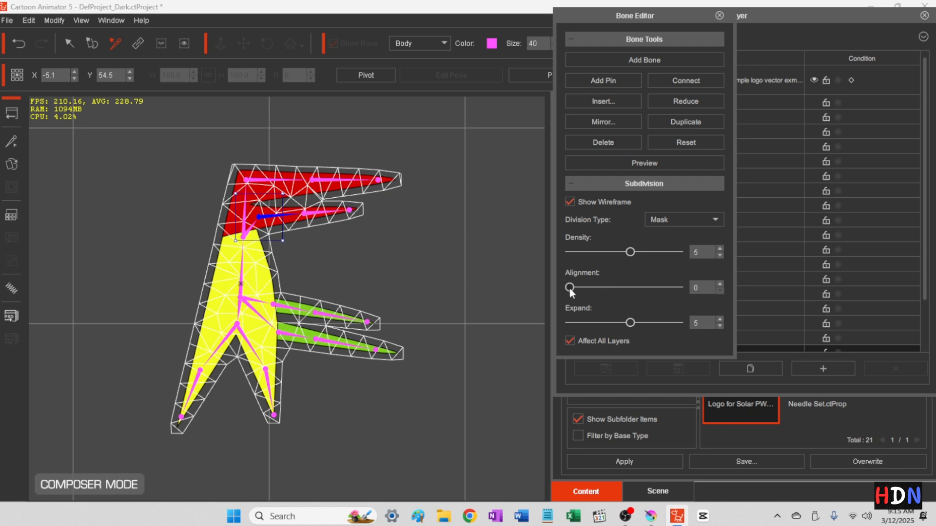
{"action": "left_click_drag", "start_coordinate": [570, 290], "coordinate": [600, 290]}
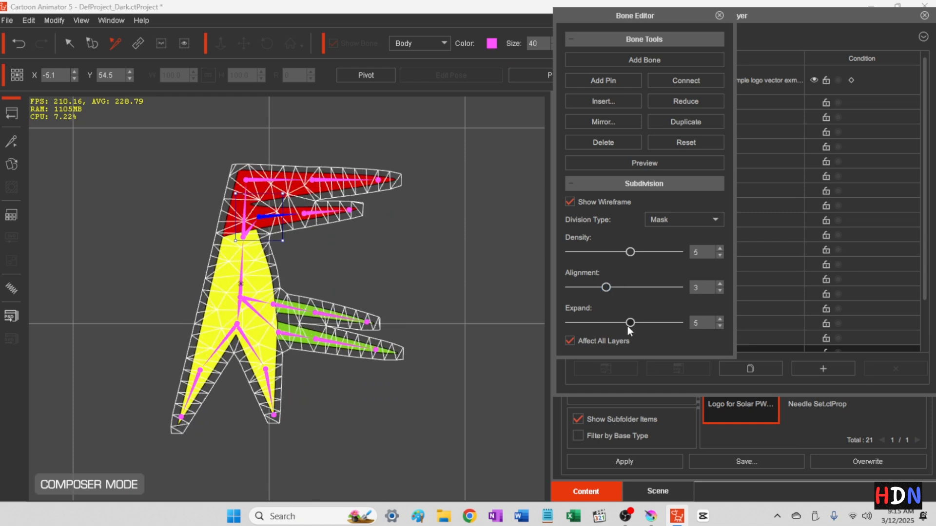
{"action": "mouse_move", "coordinate": [612, 325]}
{"action": "left_mouse_down"}
{"action": "mouse_move", "coordinate": [584, 326]}
{"action": "mouse_move", "coordinate": [597, 326]}
{"action": "left_mouse_up"}
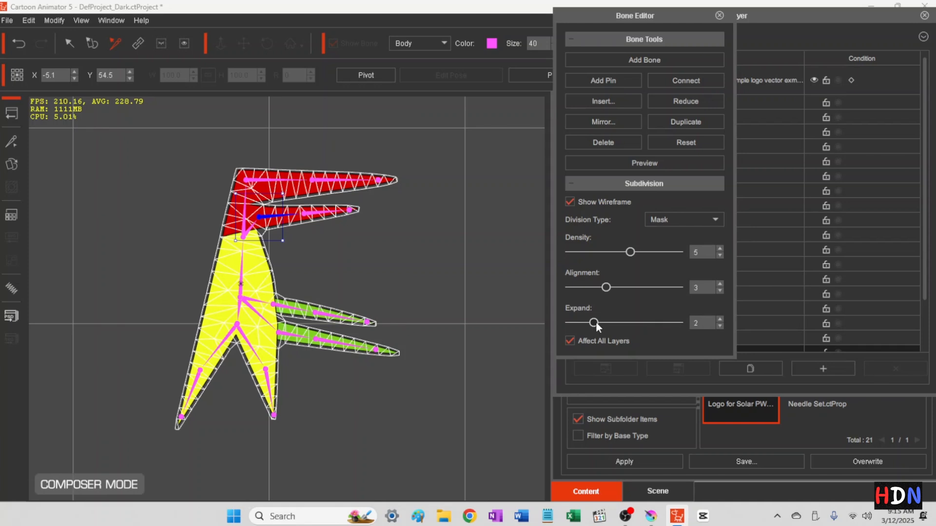
- Set the subdivision mesh's Expand value to 3 with all layers affected
{"action": "left_click_drag", "start_coordinate": [594, 322], "coordinate": [601, 321]}
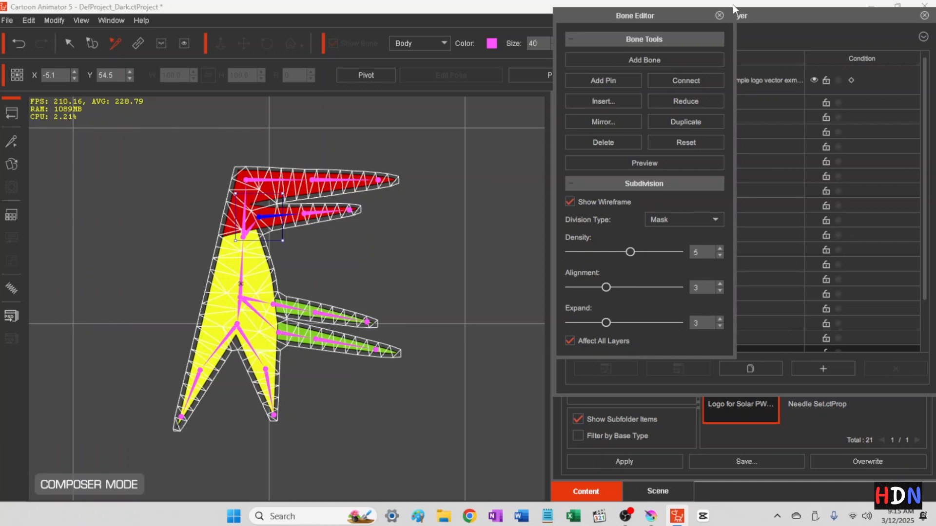
- Open the Spring Editor and assign the red head's upper prong middle bone, including its child bone, to the Default spring group
{"action": "left_click", "coordinate": [11, 291]}
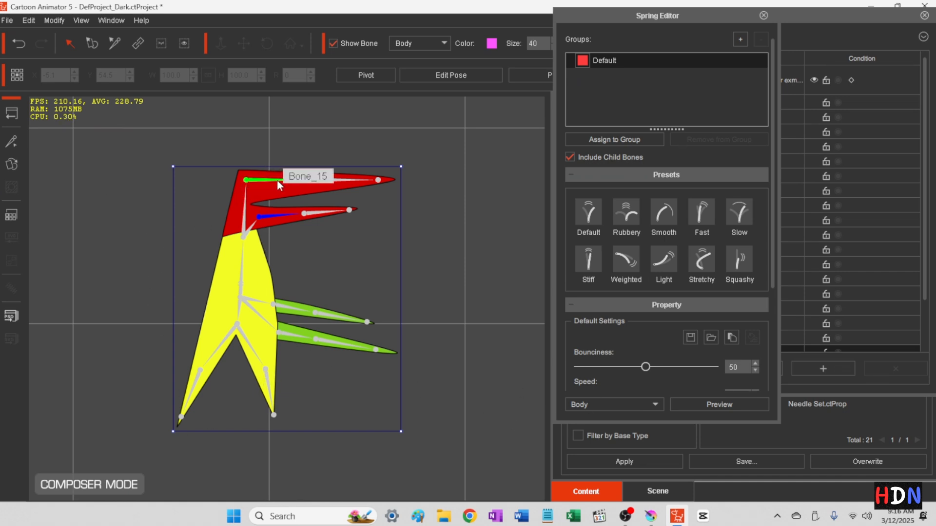
{"action": "left_click", "coordinate": [328, 182]}
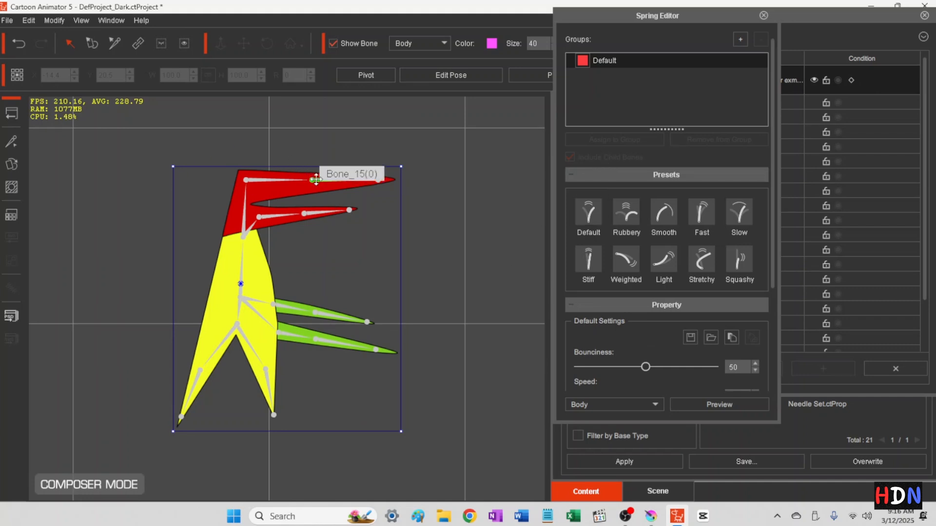
{"action": "left_click", "coordinate": [333, 184]}
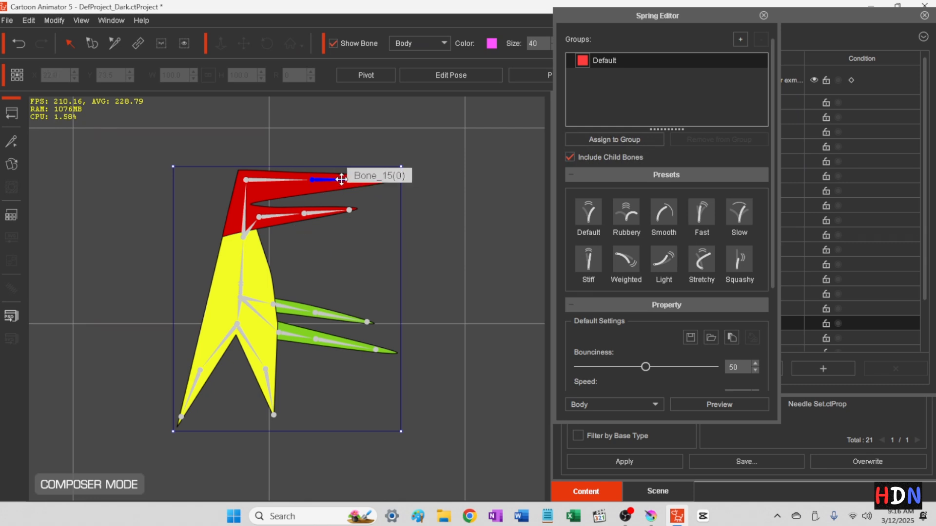
{"action": "left_click", "coordinate": [318, 213]}
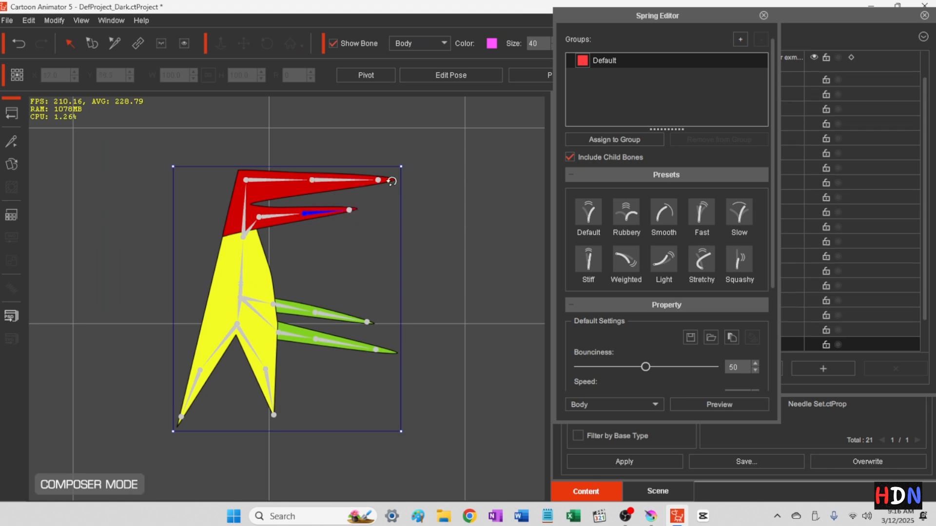
{"action": "left_click", "coordinate": [323, 179]}
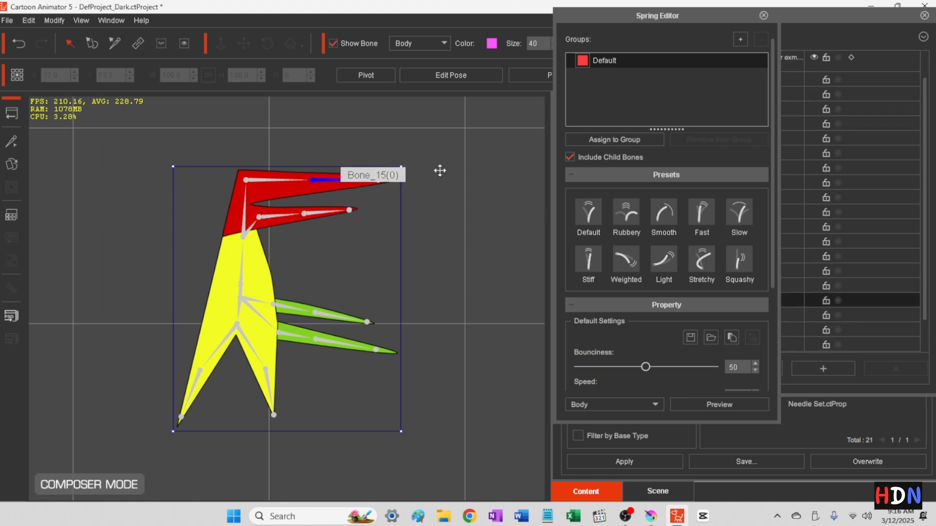
{"action": "left_click", "coordinate": [593, 137]}
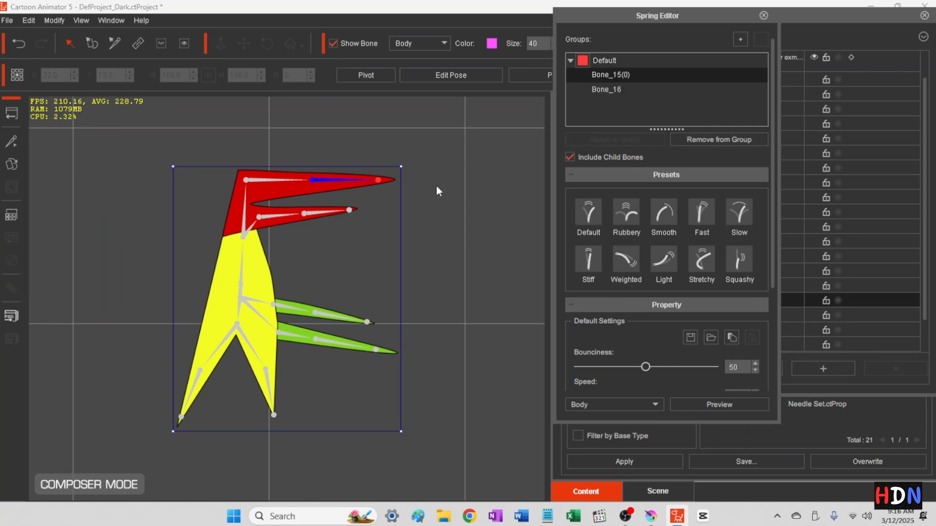
- Assign the base bones of the red head's lower and upper prongs, including their child bones, to the Default spring group
{"action": "left_click", "coordinate": [319, 213]}
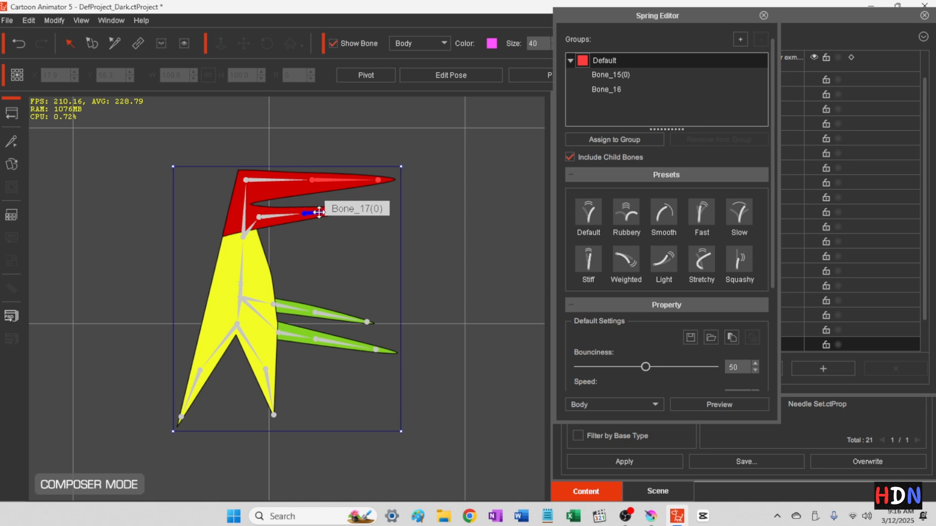
{"action": "left_click", "coordinate": [280, 219]}
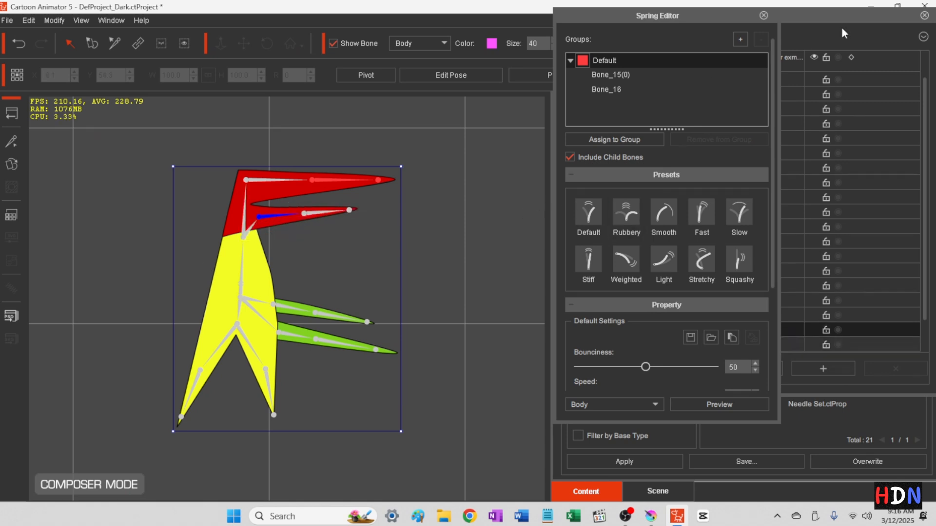
{"action": "left_click", "coordinate": [609, 139]}
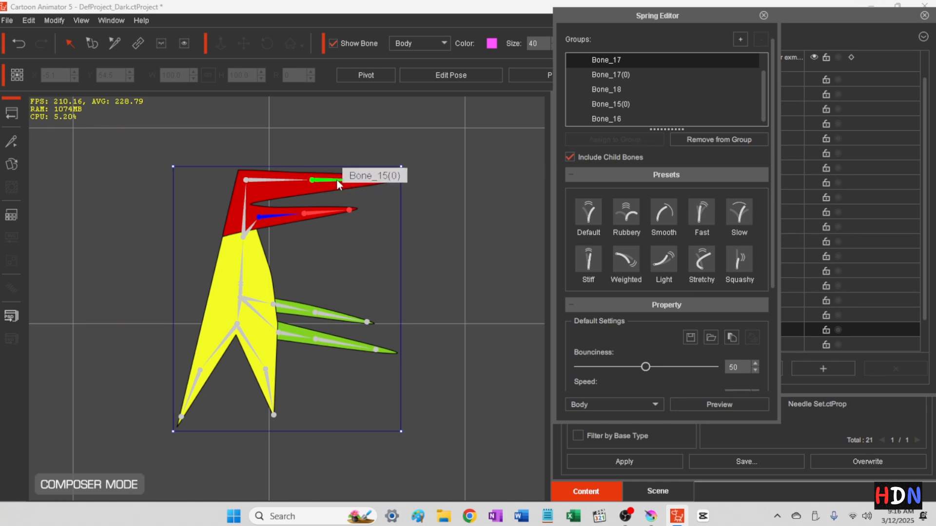
{"action": "left_click", "coordinate": [273, 179]}
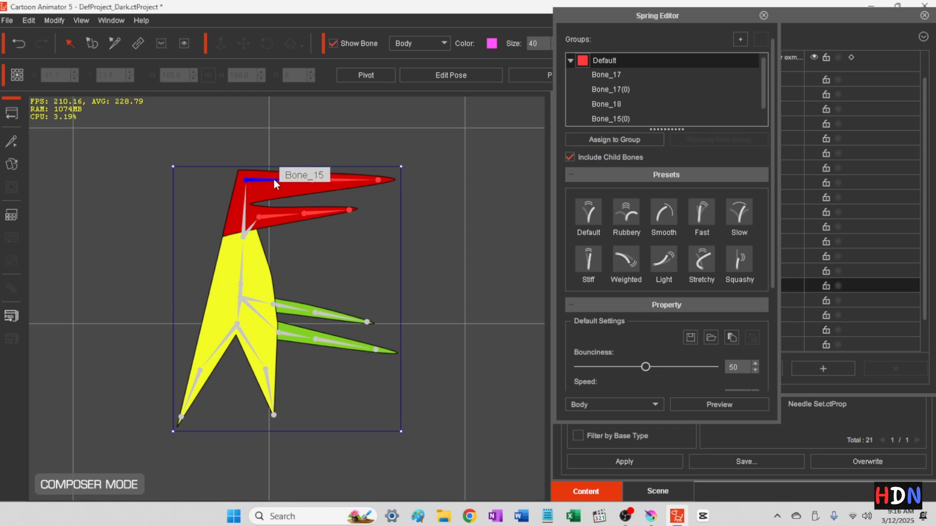
{"action": "left_click", "coordinate": [603, 140]}
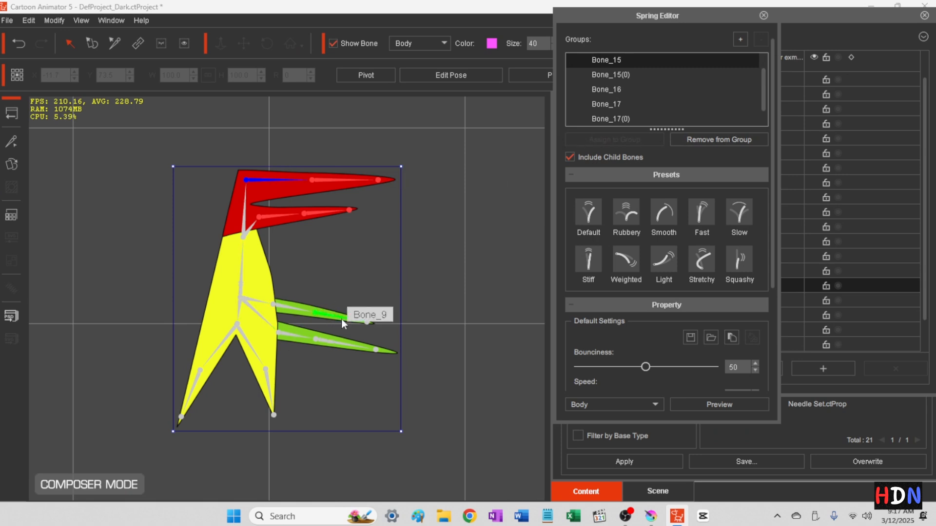
- Assign the first bones of both green arms, including their child bones, to the Default spring group
{"action": "left_click", "coordinate": [295, 314]}
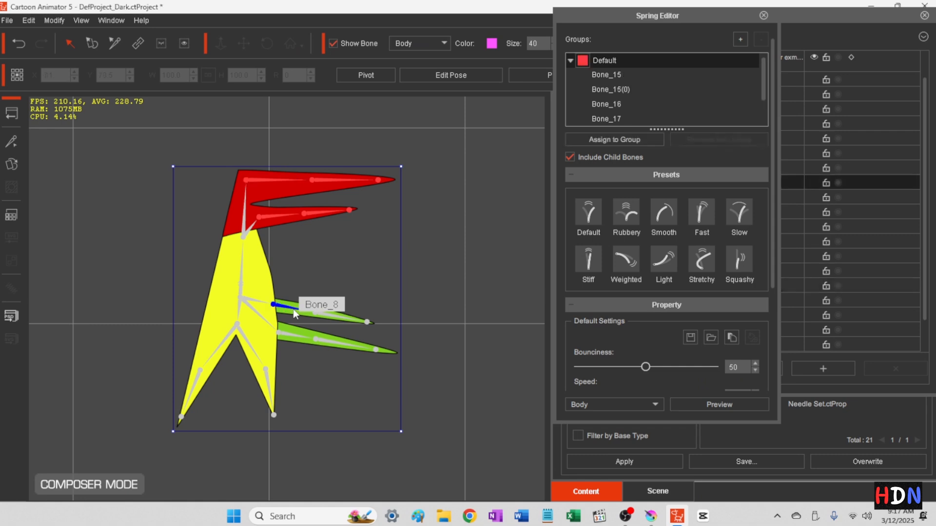
{"action": "left_click", "coordinate": [606, 140]}
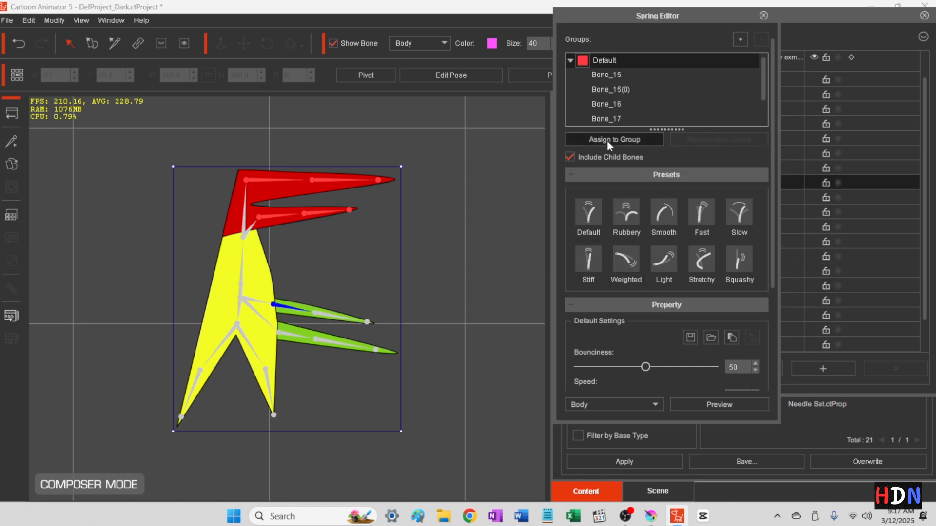
{"action": "left_click", "coordinate": [295, 336]}
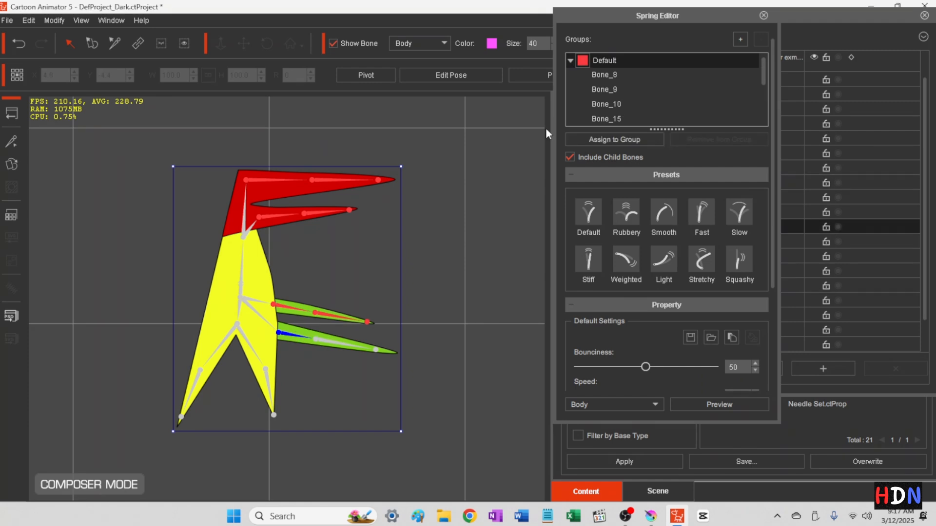
{"action": "left_click", "coordinate": [606, 140]}
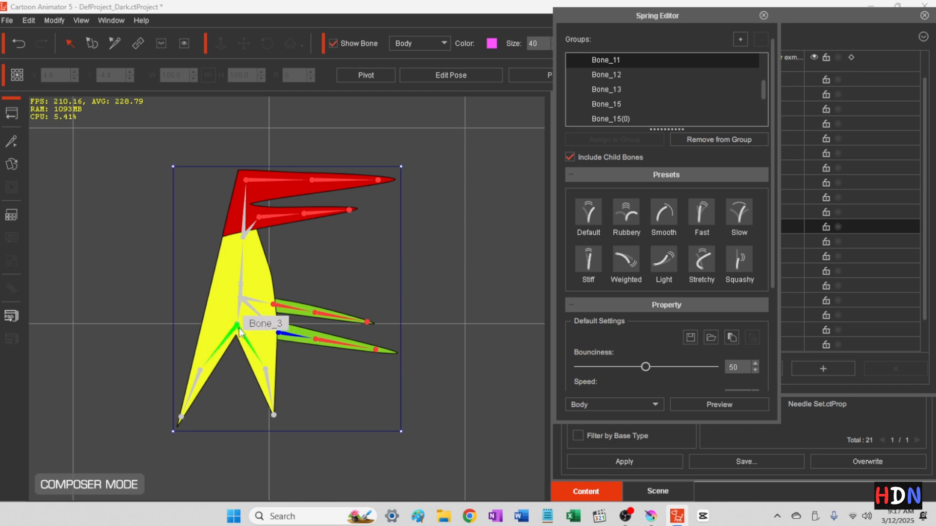
- Try assigning the right leg's lower bone with its child bone to the Default spring group, and remove it from the group again
{"action": "left_click", "coordinate": [229, 340]}
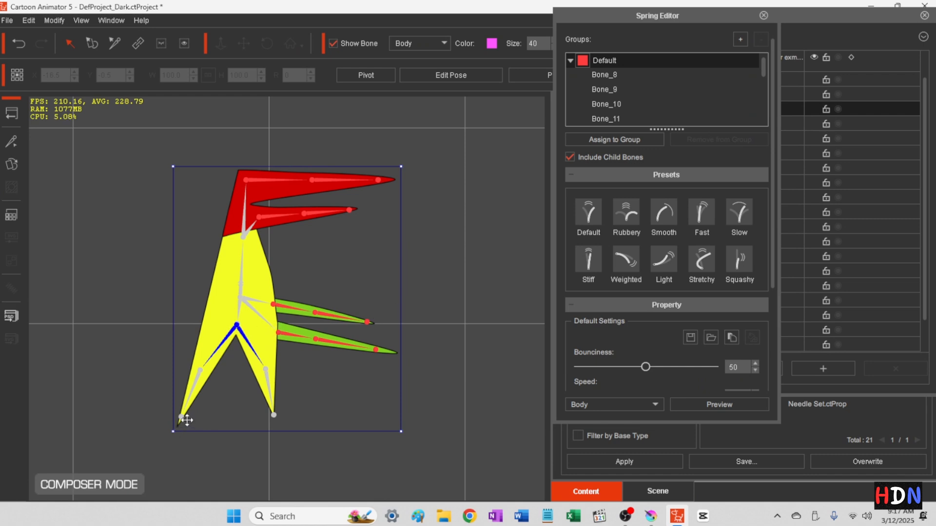
{"action": "left_click", "coordinate": [194, 387]}
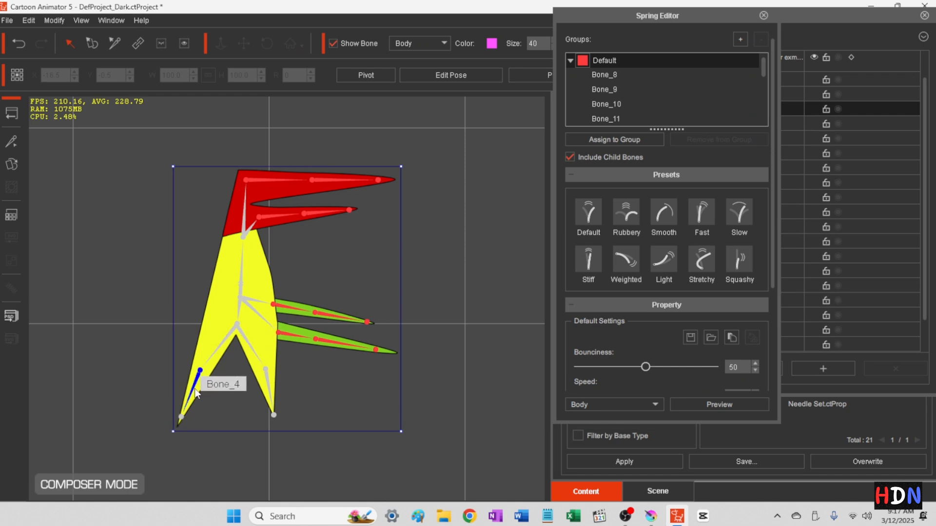
{"action": "left_click", "coordinate": [269, 392]}
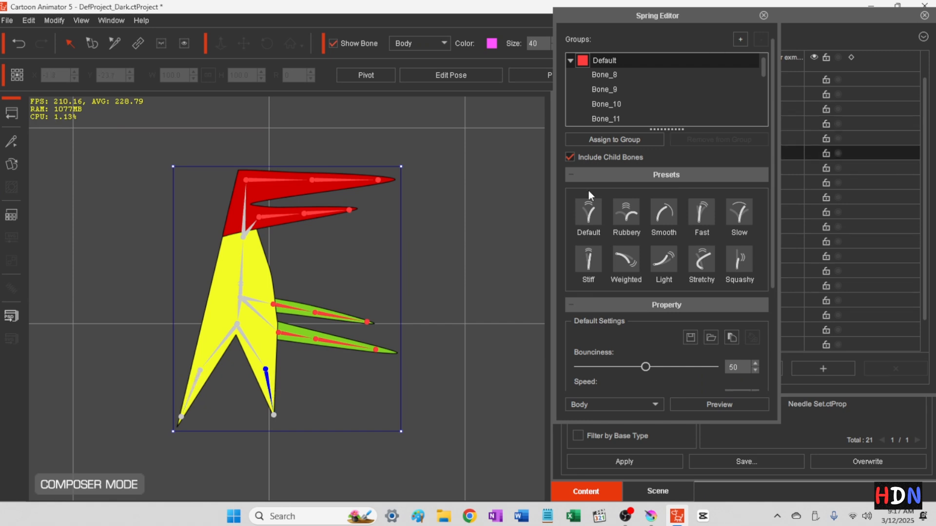
{"action": "left_click", "coordinate": [611, 139]}
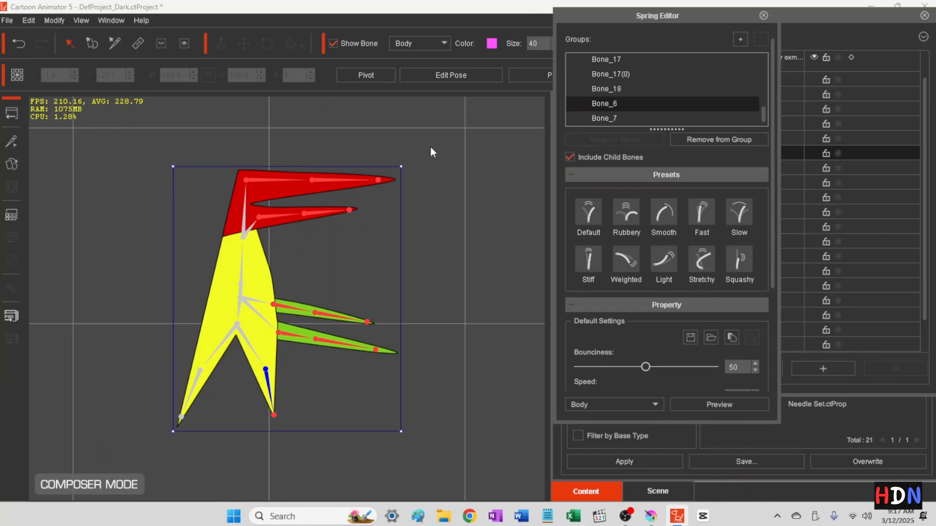
{"action": "left_click", "coordinate": [698, 139]}
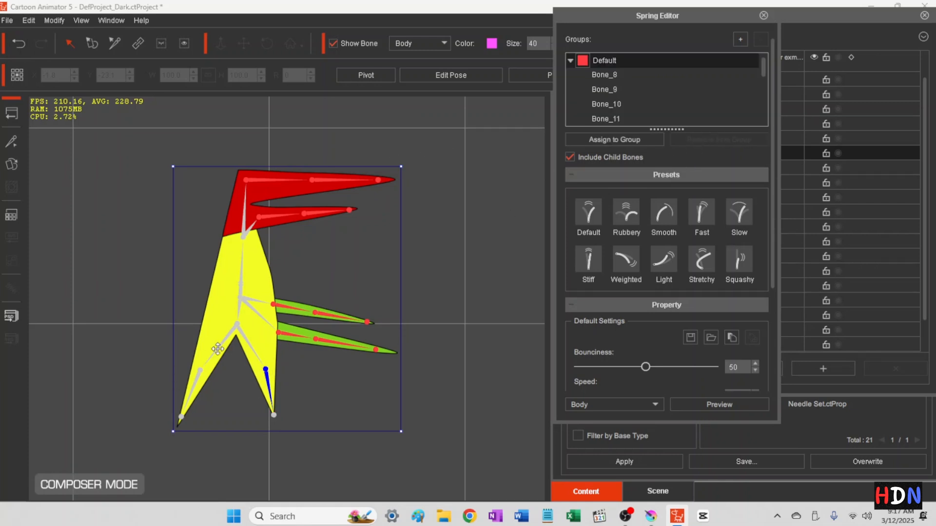
- Assign Bone_3 at the leg fork, including its child bones, to the Default spring group
{"action": "left_click", "coordinate": [256, 357]}
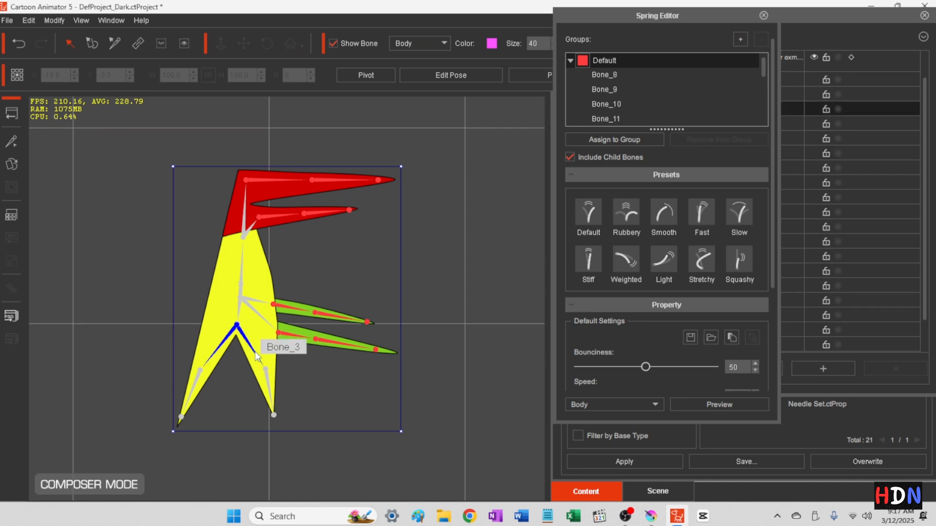
{"action": "left_click", "coordinate": [605, 139]}
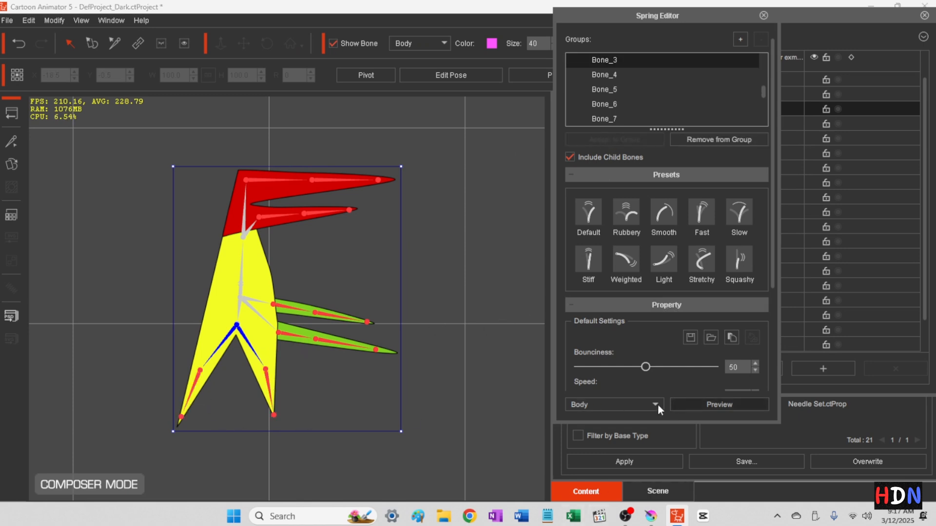
- Preview the spring motion by rotating the leg-fork, upper green spike, lower red beak and root bones, and end the preview
{"action": "left_click", "coordinate": [704, 405]}
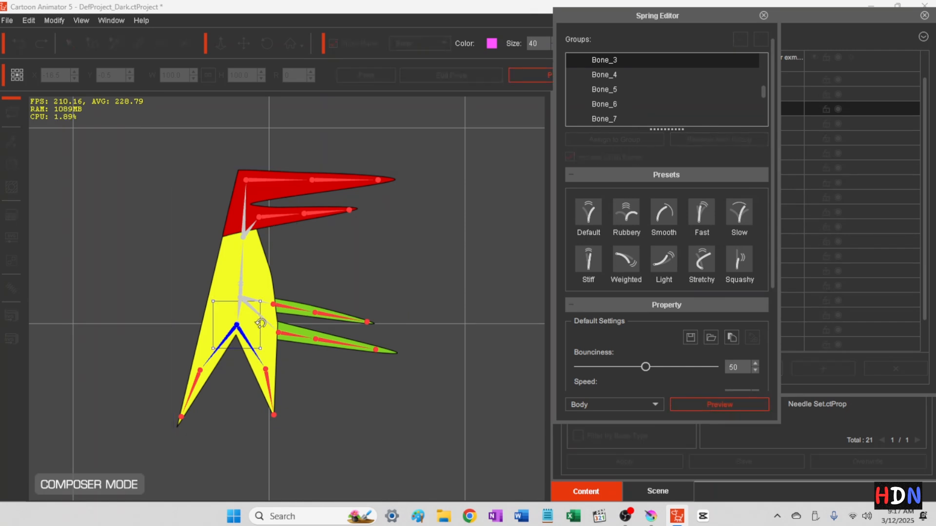
{"action": "left_click_drag", "start_coordinate": [261, 323], "coordinate": [270, 324]}
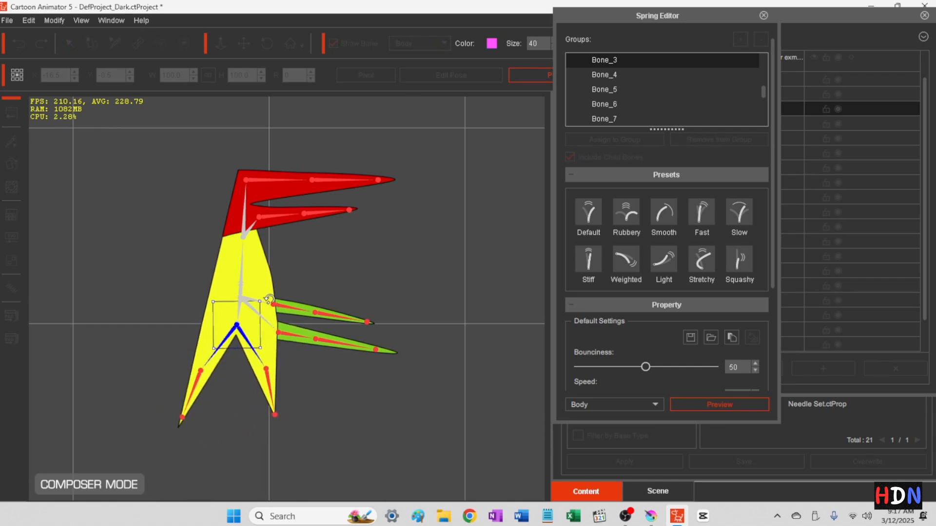
{"action": "left_click", "coordinate": [286, 308]}
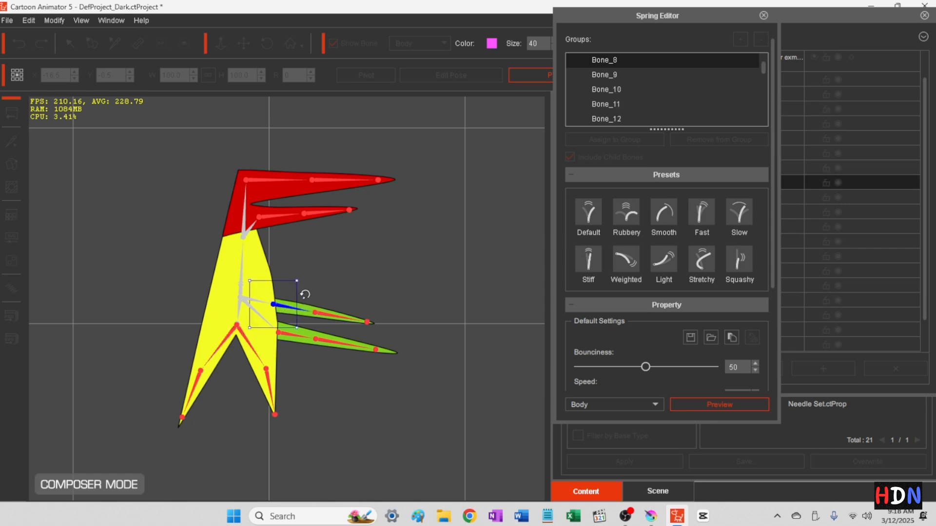
{"action": "left_click_drag", "start_coordinate": [298, 297], "coordinate": [299, 293]}
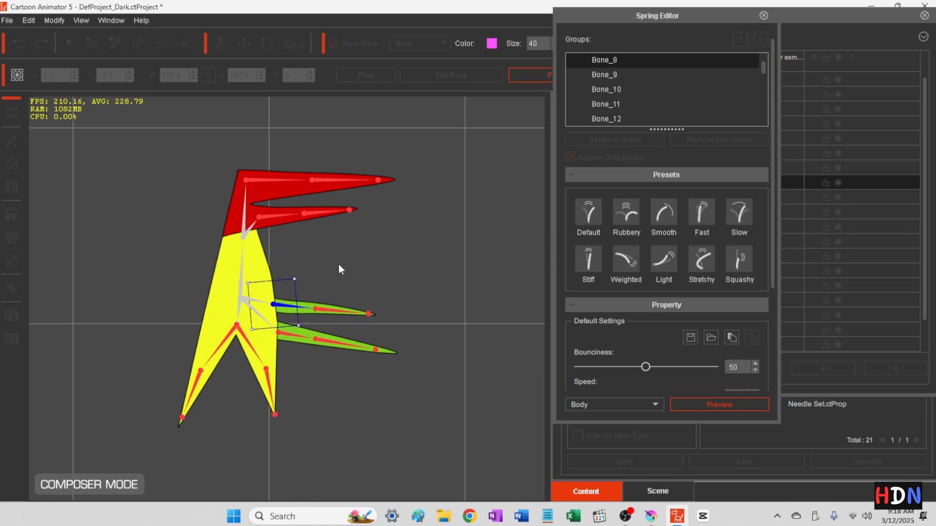
{"action": "left_click_drag", "start_coordinate": [297, 301], "coordinate": [296, 303]}
{"action": "left_click", "coordinate": [270, 216]}
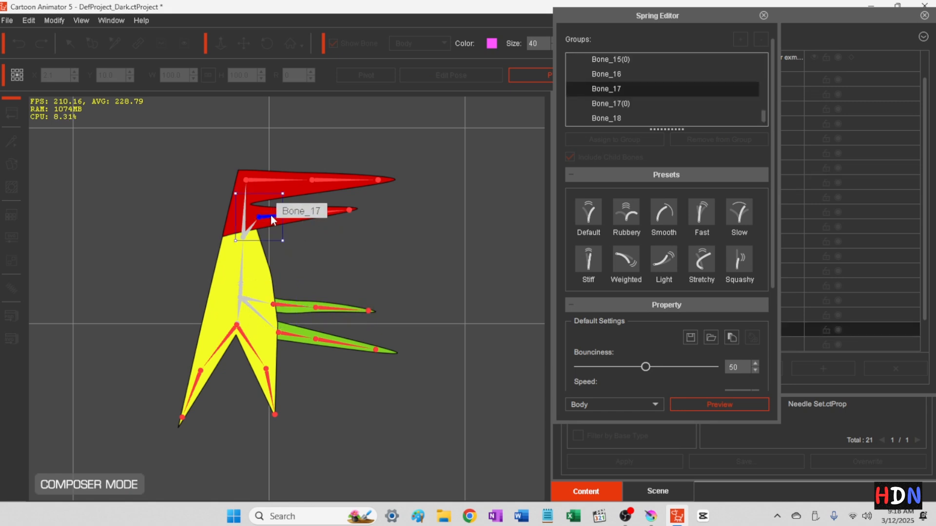
{"action": "left_click_drag", "start_coordinate": [283, 221], "coordinate": [286, 217]}
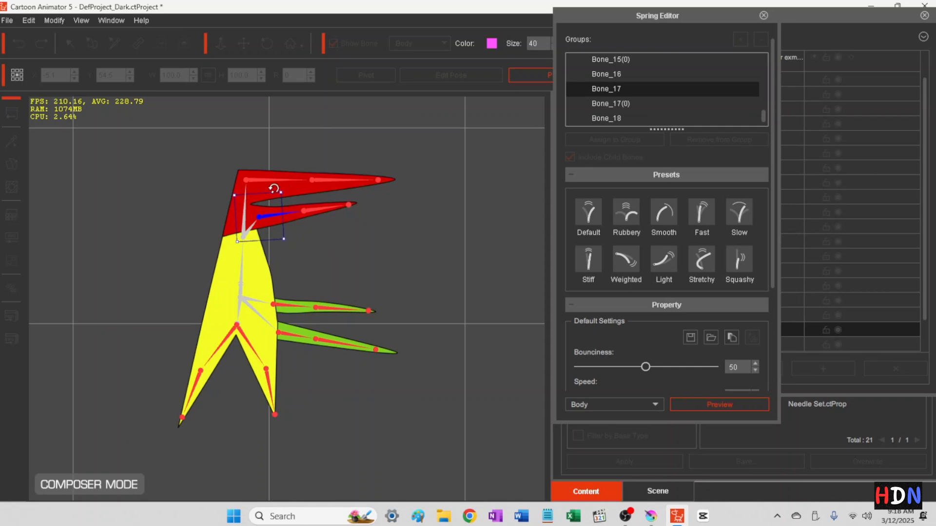
{"action": "left_click", "coordinate": [241, 298]}
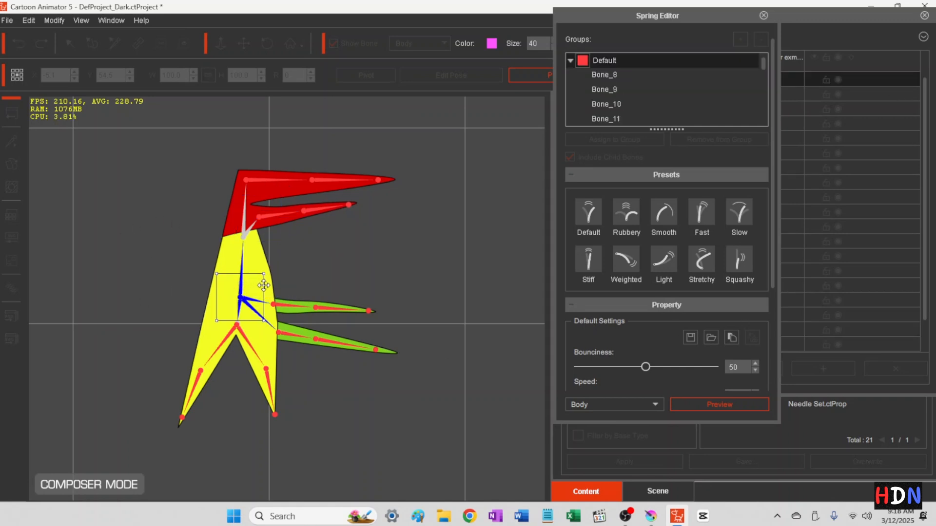
{"action": "left_click_drag", "start_coordinate": [265, 289], "coordinate": [268, 286]}
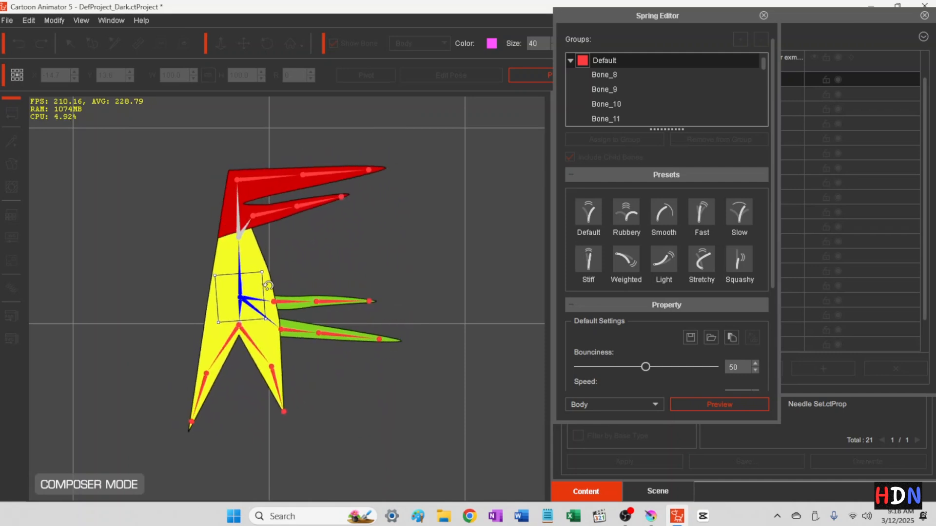
{"action": "left_click", "coordinate": [709, 403]}
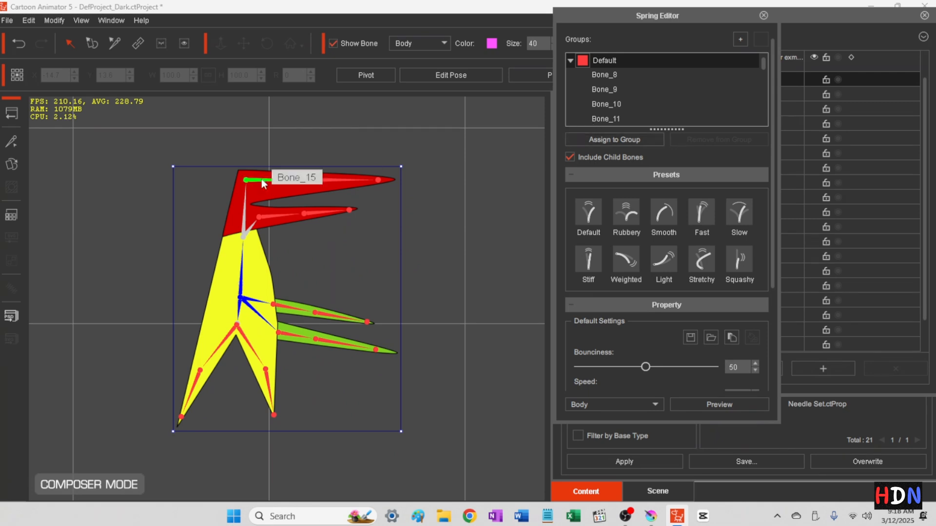
- Close the Spring Editor, look through the bone layer list, and close the Layer window
{"action": "left_click", "coordinate": [764, 15]}
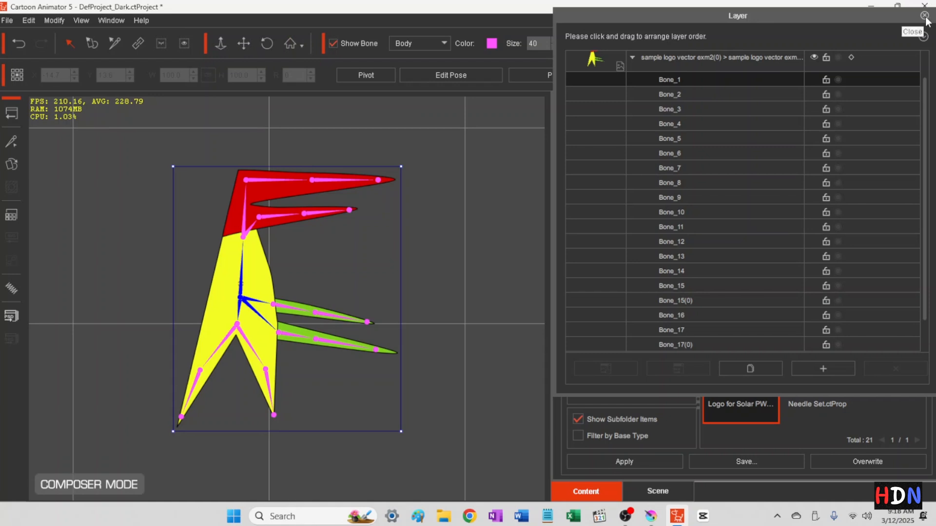
{"action": "scroll", "coordinate": [710, 141], "scroll_direction": "down", "scroll_amount": 2}
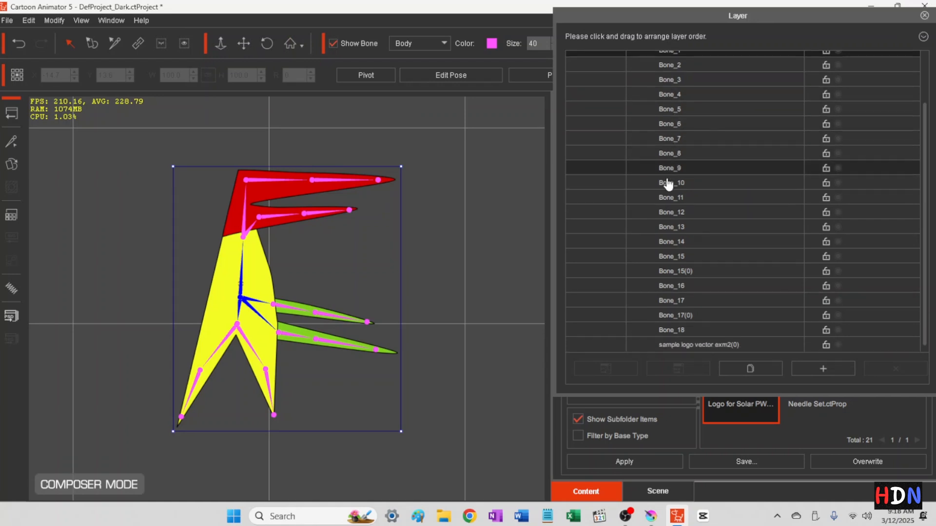
{"action": "scroll", "coordinate": [662, 235], "scroll_direction": "up", "scroll_amount": 3}
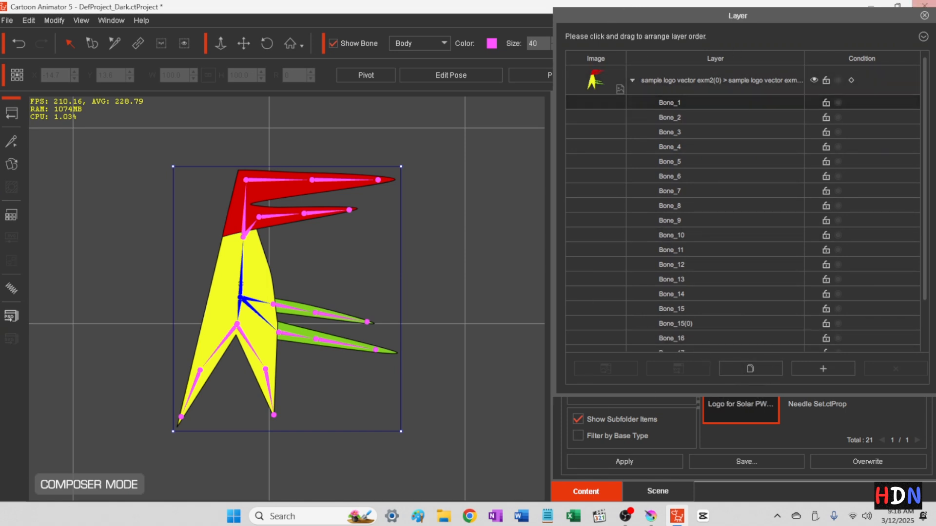
{"action": "left_click", "coordinate": [924, 16]}
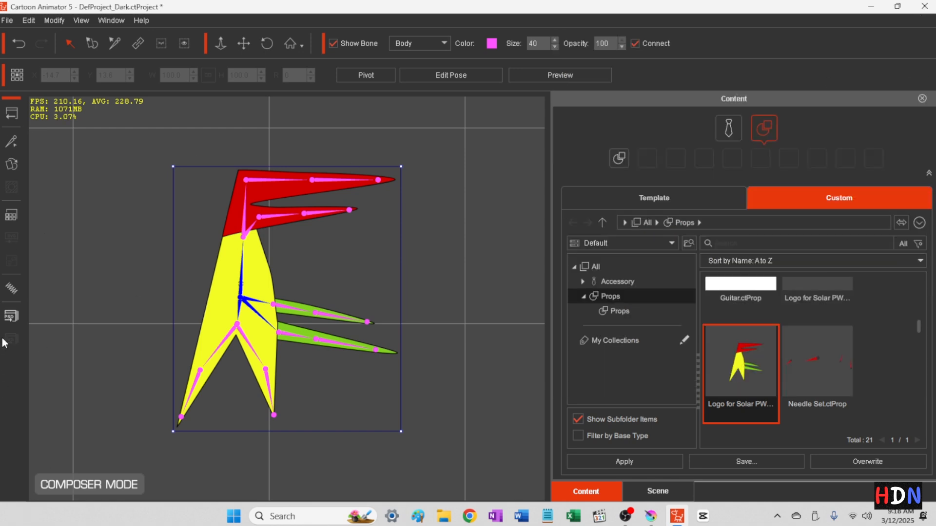
- Save the rigged logo prop in the props folder as Logo with Bones1
{"action": "left_click", "coordinate": [7, 20]}
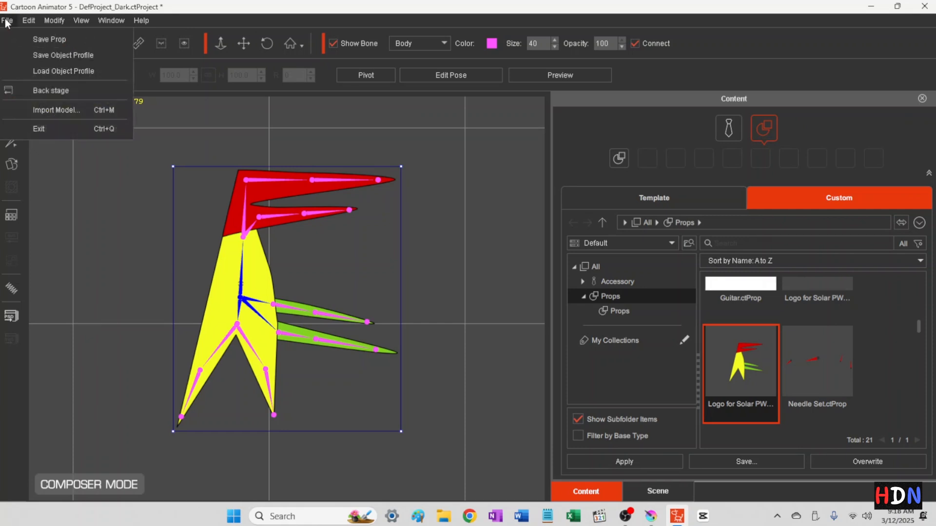
{"action": "left_click", "coordinate": [40, 39]}
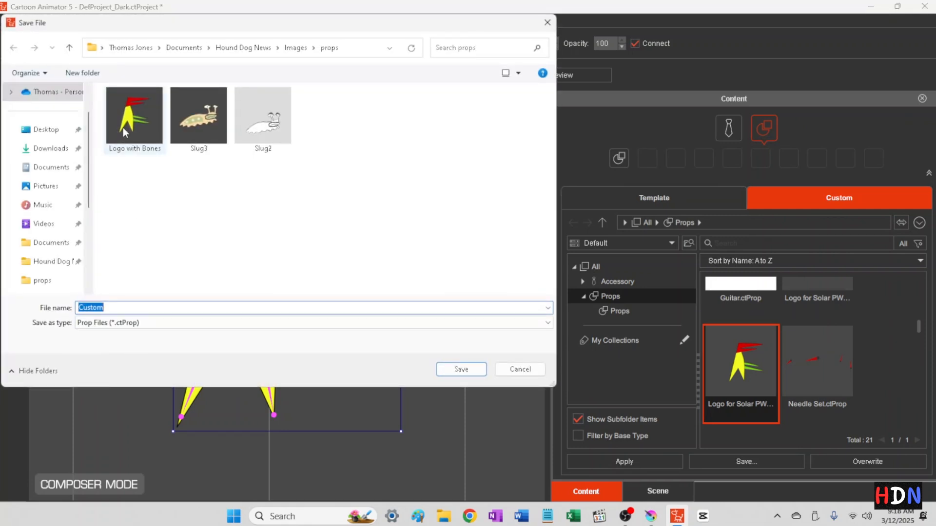
{"action": "left_click", "coordinate": [131, 121]}
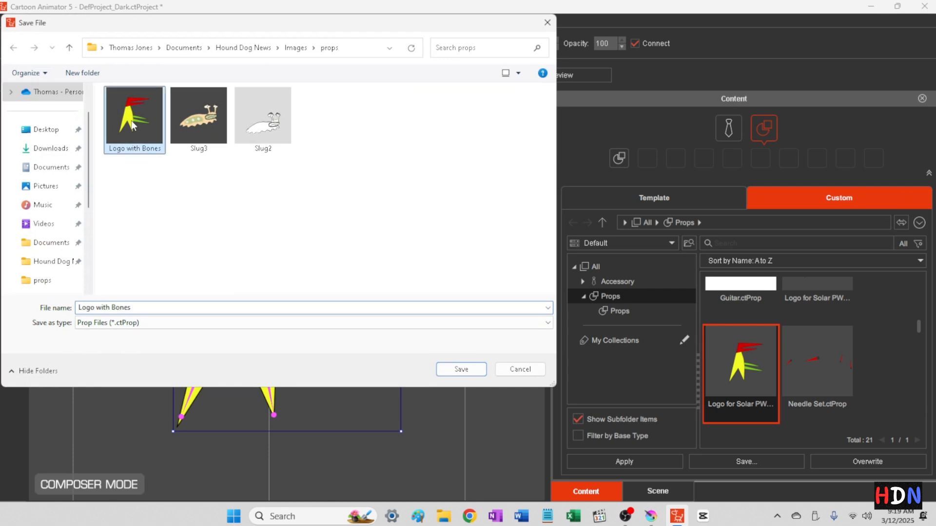
{"action": "left_click", "coordinate": [135, 308]}
{"action": "left_click", "coordinate": [135, 308]}
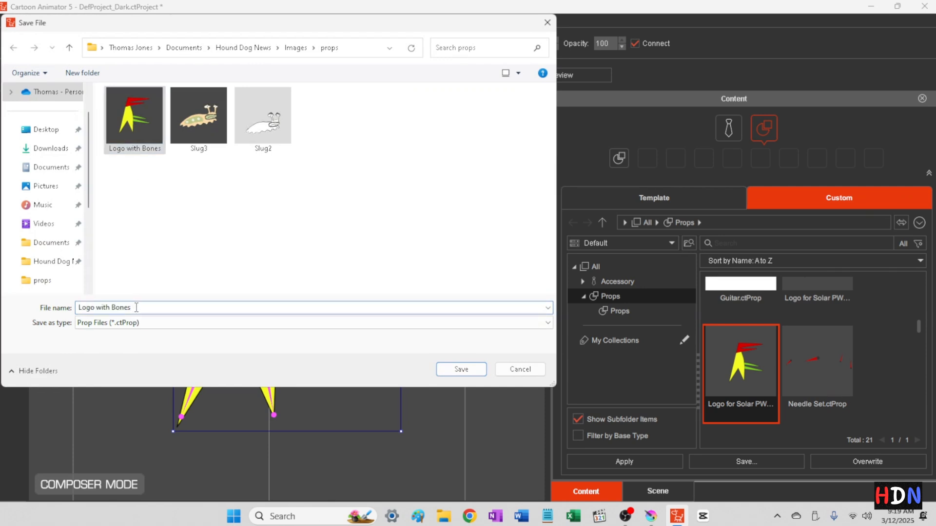
{"action": "type", "text": "1"}
{"action": "left_click", "coordinate": [448, 372]}
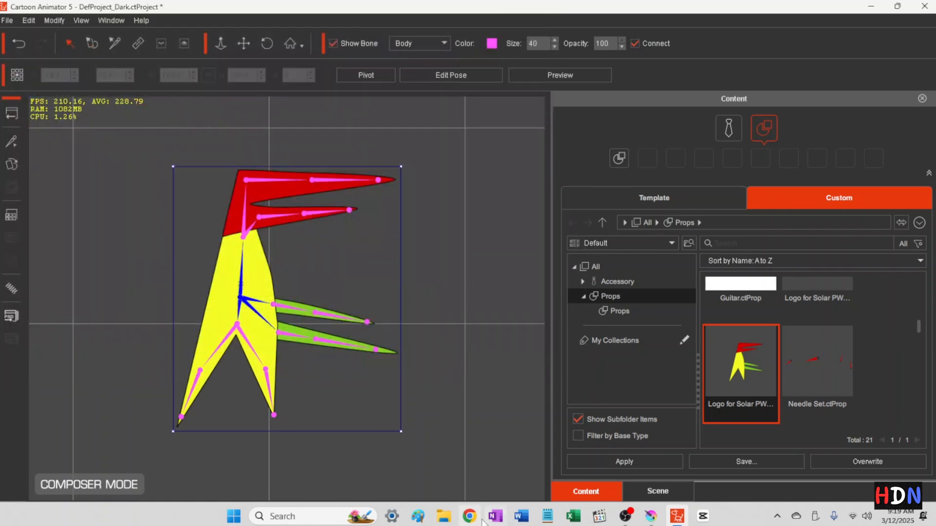
- Leave Composer mode and return to the stage
{"action": "left_click", "coordinate": [7, 20]}
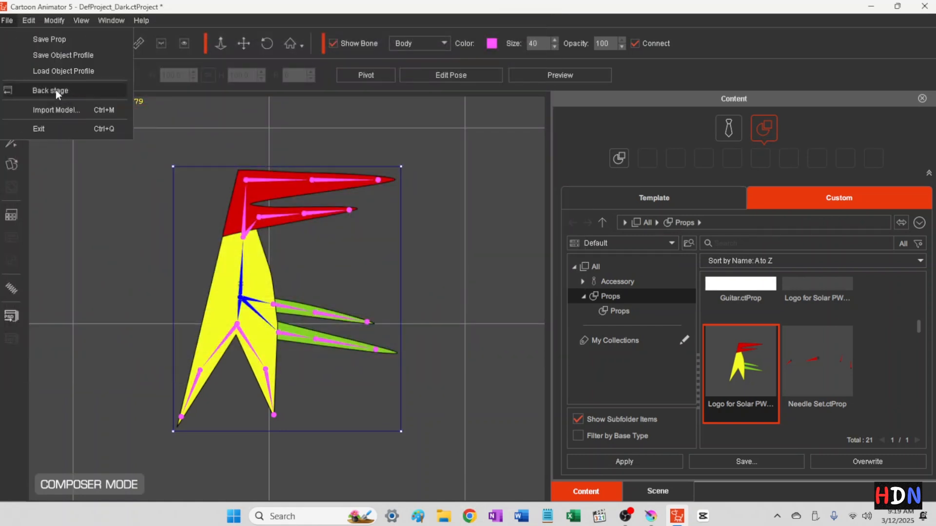
{"action": "left_click", "coordinate": [69, 230]}
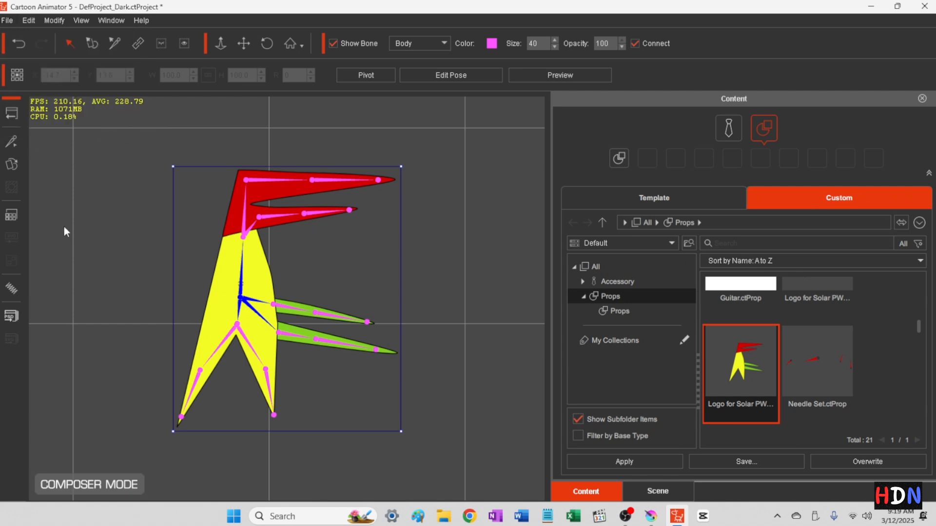
{"action": "left_click", "coordinate": [12, 117]}
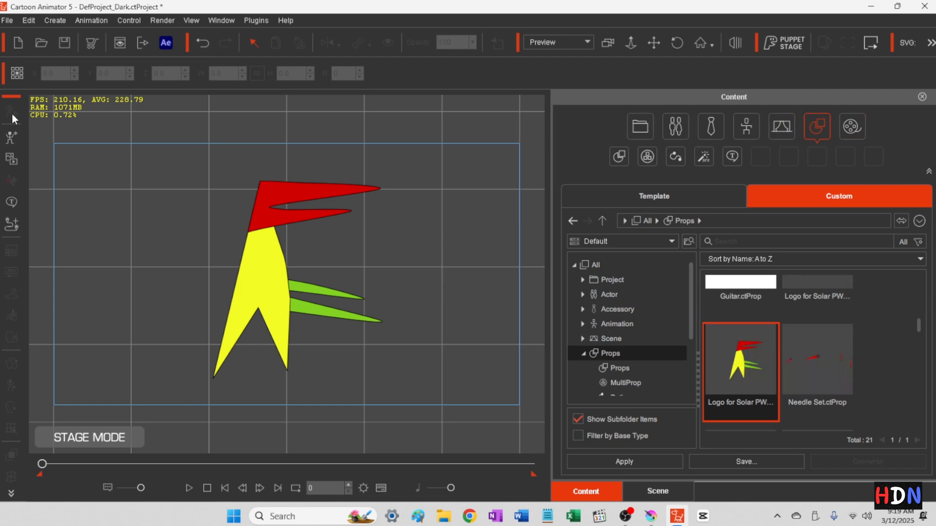
- Select the logo prop on the stage and open the Prop Key Editor for it
{"action": "left_click", "coordinate": [267, 261]}
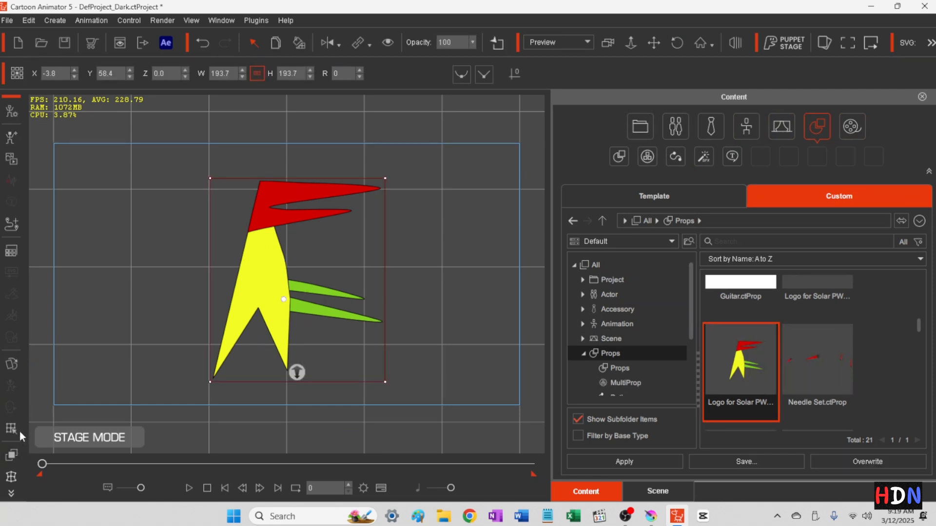
{"action": "left_click", "coordinate": [10, 480]}
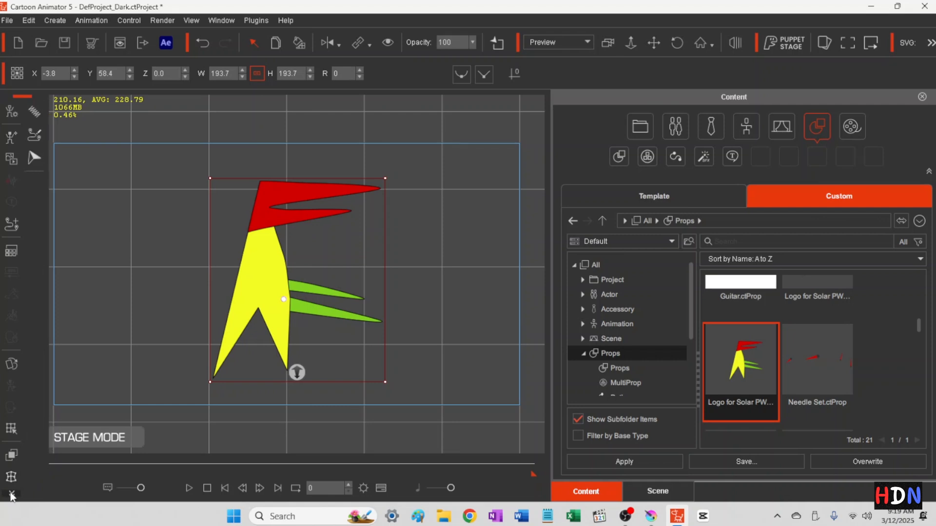
{"action": "left_click", "coordinate": [10, 431]}
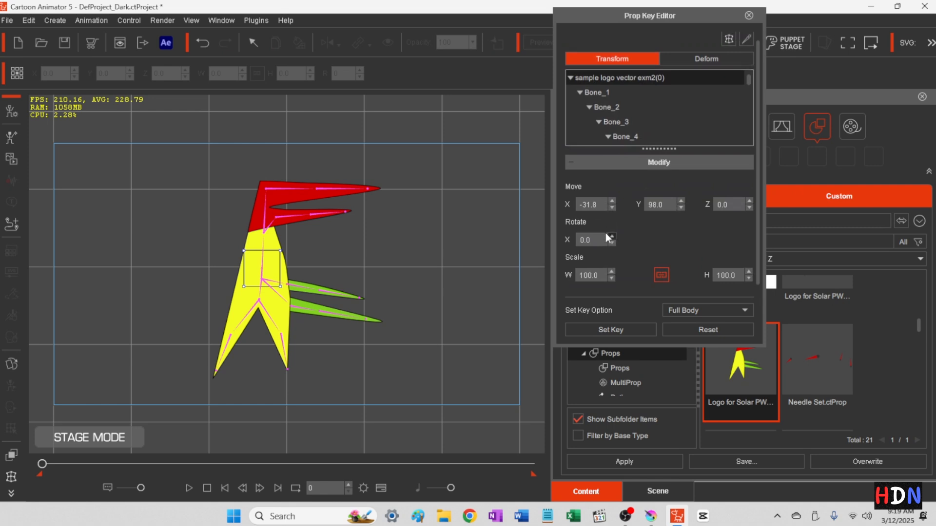
- Rotate the whole logo prop back and forth to test its springs, leaving the rotation at 357
{"action": "scroll", "coordinate": [605, 234], "scroll_direction": "up", "scroll_amount": 6}
{"action": "scroll", "coordinate": [602, 219], "scroll_direction": "down", "scroll_amount": 1}
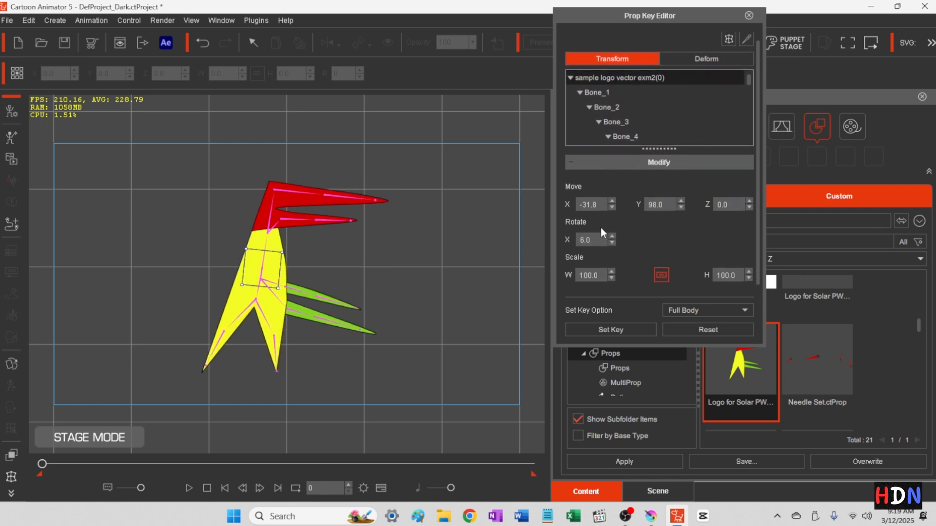
{"action": "scroll", "coordinate": [587, 244], "scroll_direction": "down", "scroll_amount": 14}
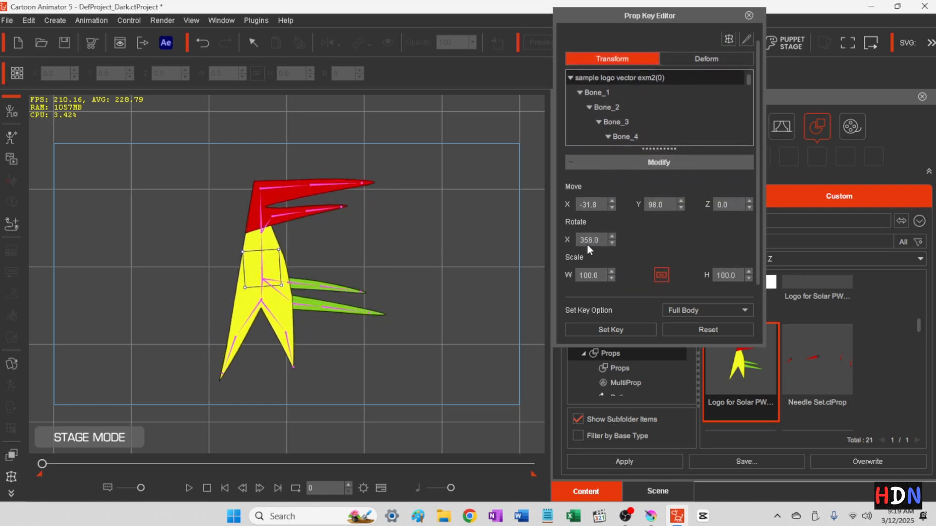
{"action": "scroll", "coordinate": [586, 243], "scroll_direction": "down", "scroll_amount": 9}
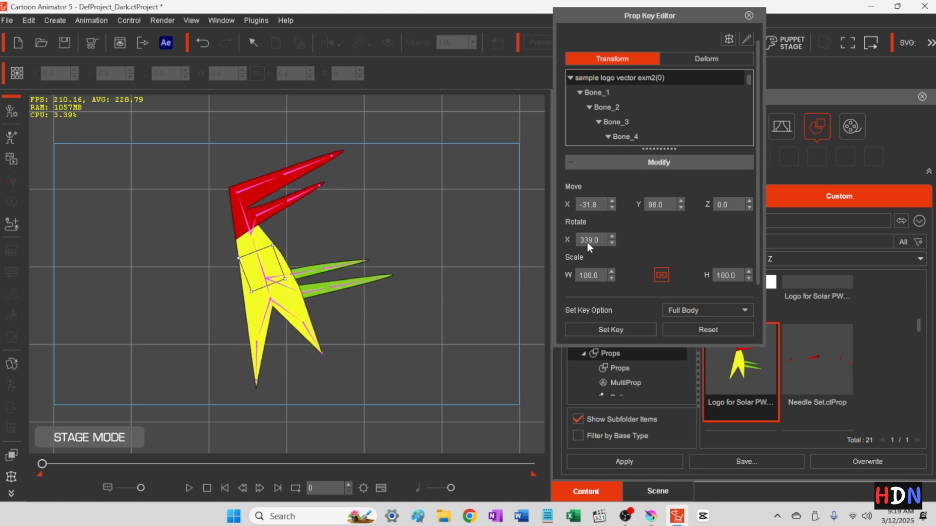
{"action": "scroll", "coordinate": [587, 242], "scroll_direction": "up", "scroll_amount": 13}
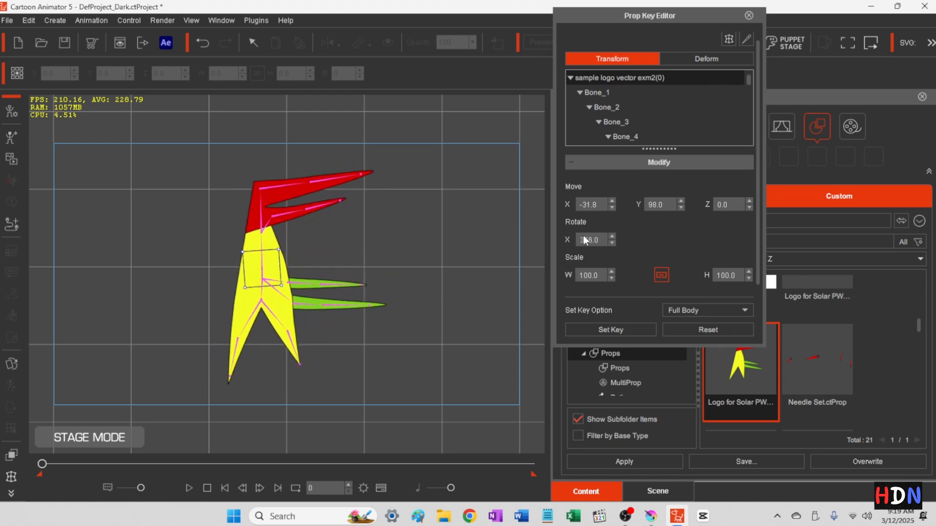
{"action": "scroll", "coordinate": [582, 235], "scroll_direction": "down", "scroll_amount": 3}
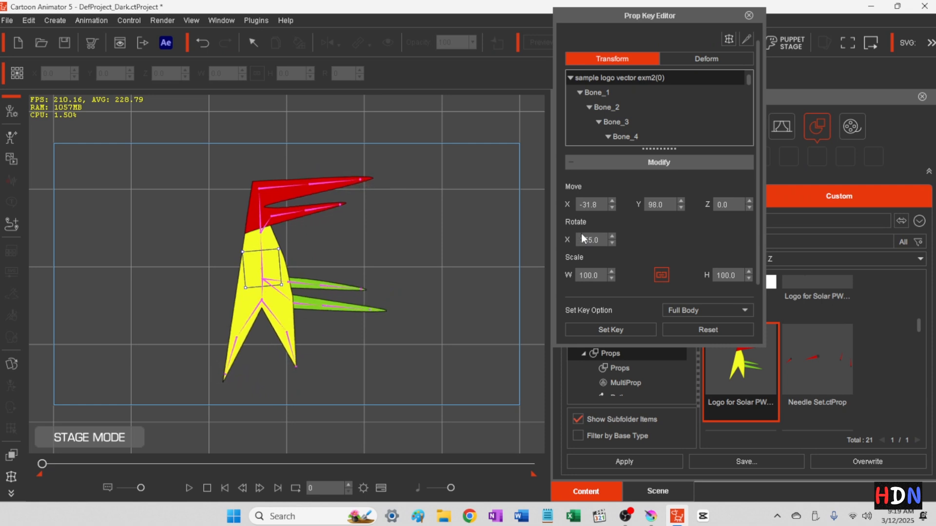
{"action": "scroll", "coordinate": [581, 238], "scroll_direction": "up", "scroll_amount": 4}
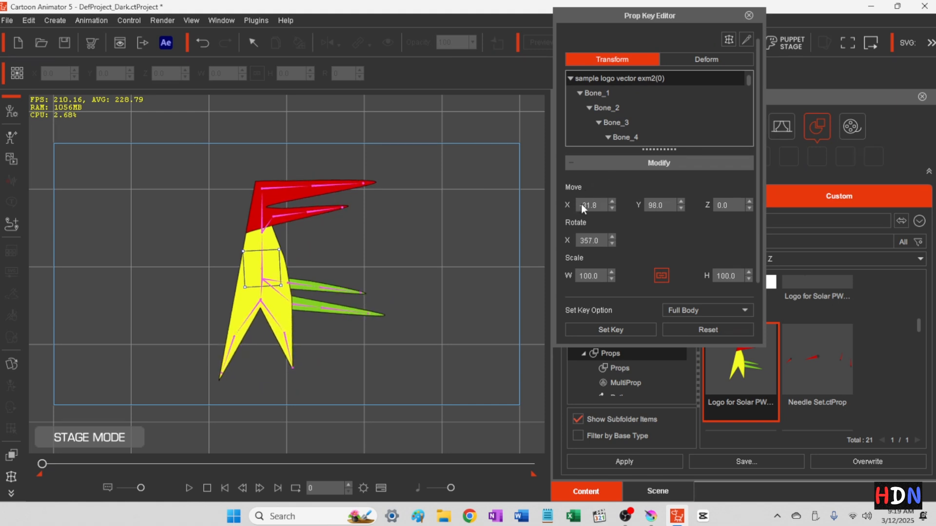
- Shift the logo prop horizontally back and forth, leaving its Move X value at -16.8
{"action": "scroll", "coordinate": [581, 203], "scroll_direction": "down", "scroll_amount": 2}
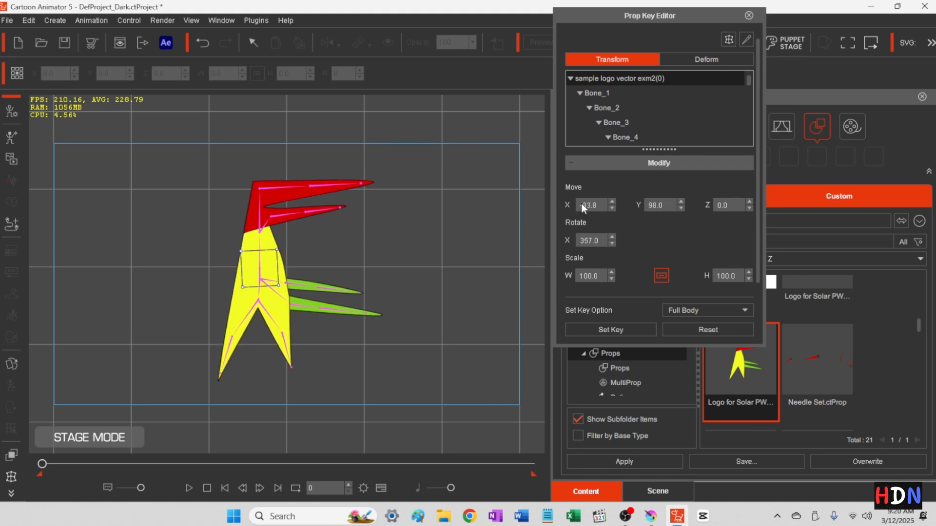
{"action": "scroll", "coordinate": [581, 203], "scroll_direction": "up", "scroll_amount": 2}
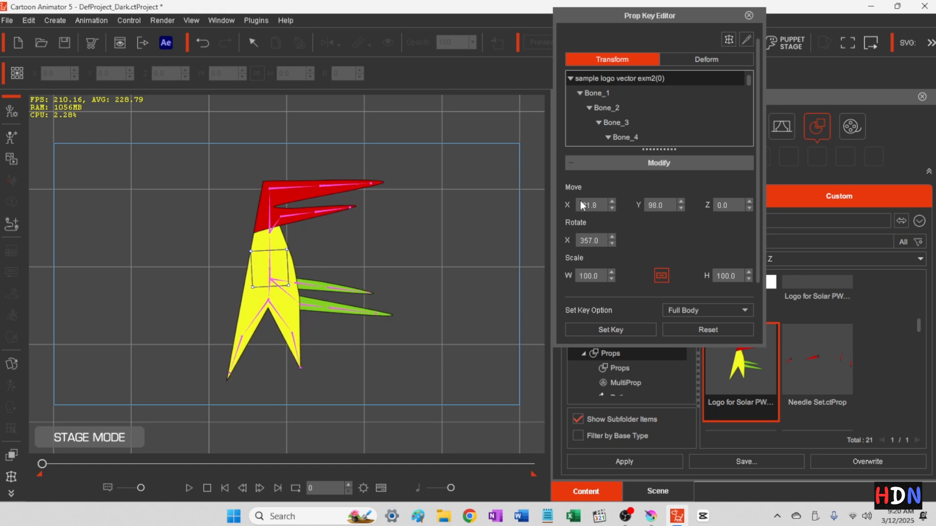
{"action": "scroll", "coordinate": [580, 204], "scroll_direction": "up", "scroll_amount": 15}
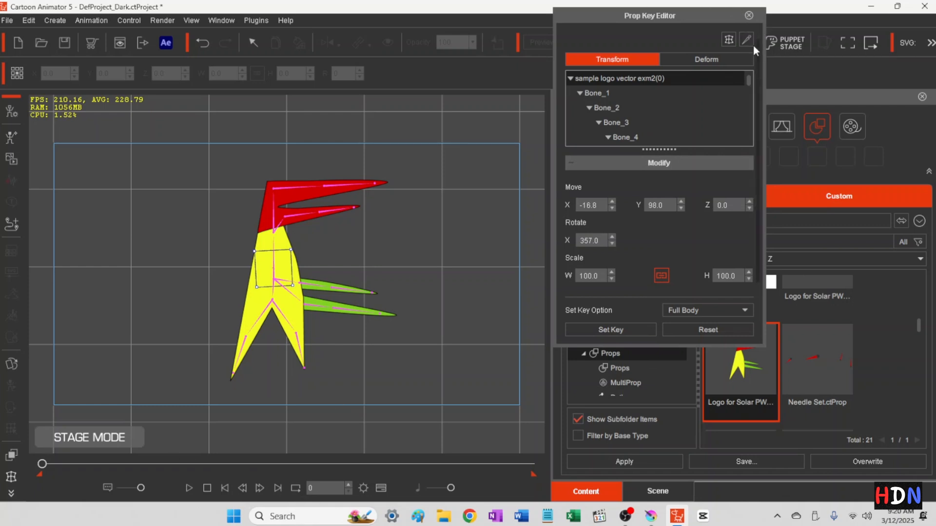
- Close the Prop Key Editor, open Motion Pilot for the logo prop, and start a live motion preview
{"action": "left_click", "coordinate": [748, 16]}
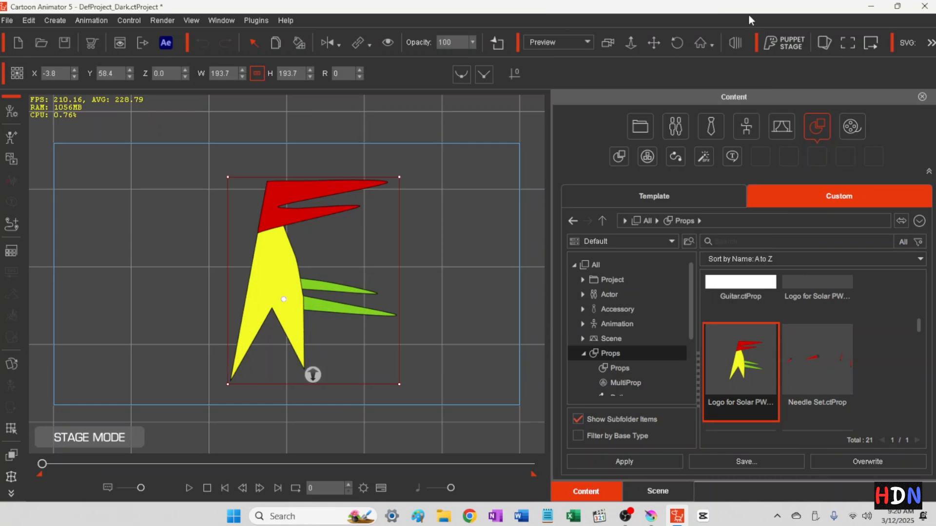
{"action": "left_click", "coordinate": [12, 496]}
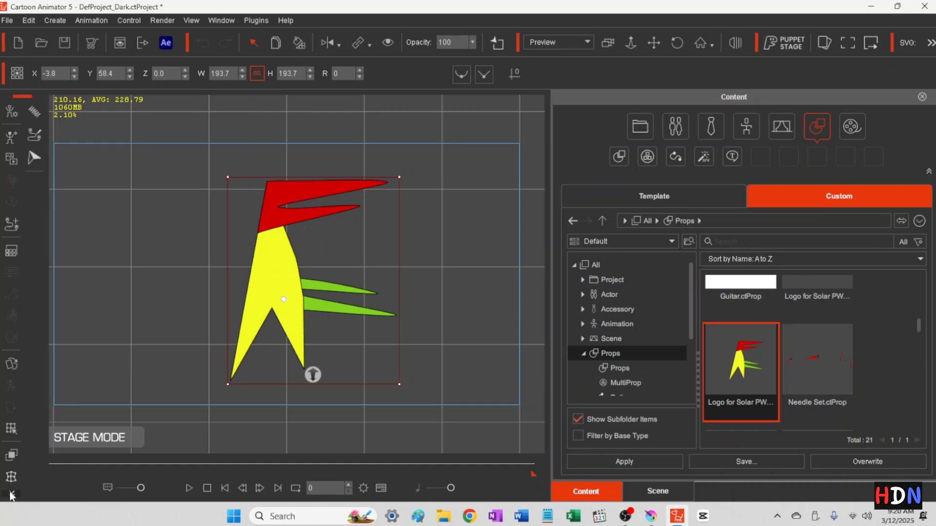
{"action": "left_click", "coordinate": [33, 159]}
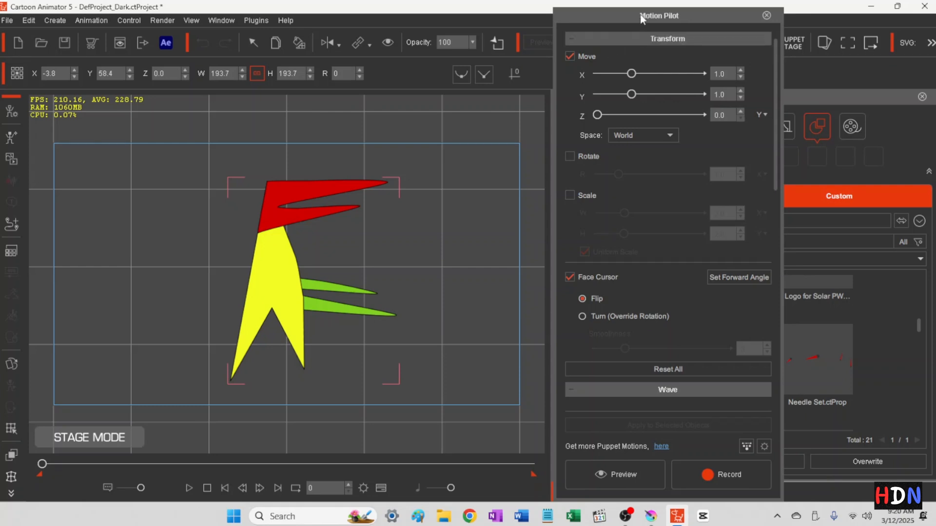
{"action": "left_click_drag", "start_coordinate": [639, 14], "coordinate": [665, 13]}
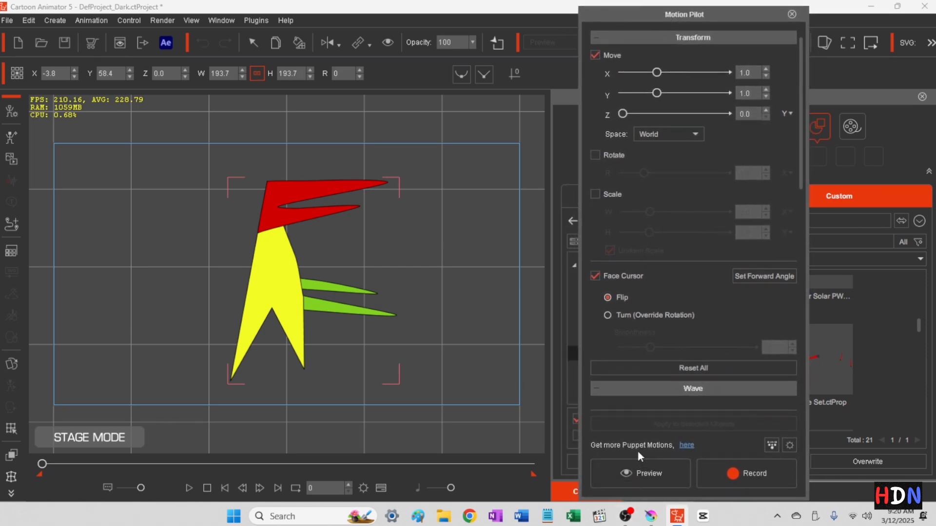
{"action": "left_click", "coordinate": [639, 476]}
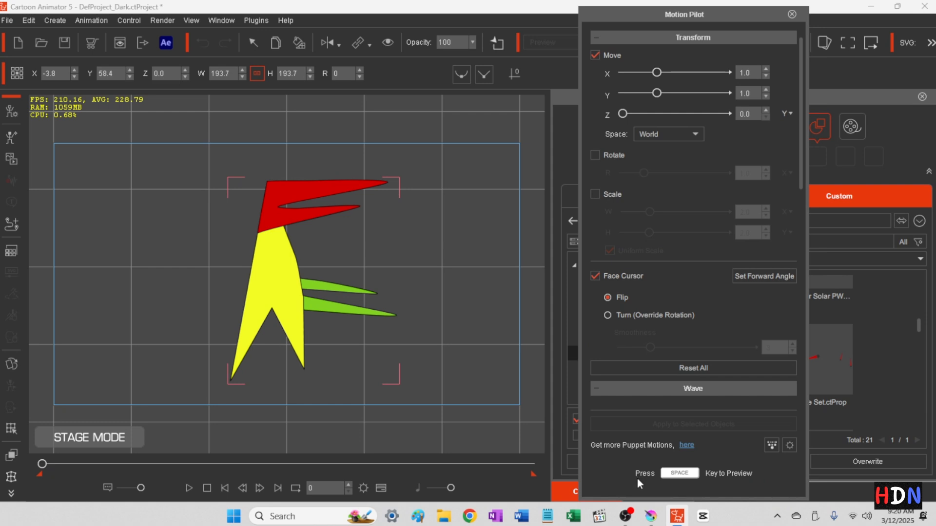
{"action": "key", "text": "space"}
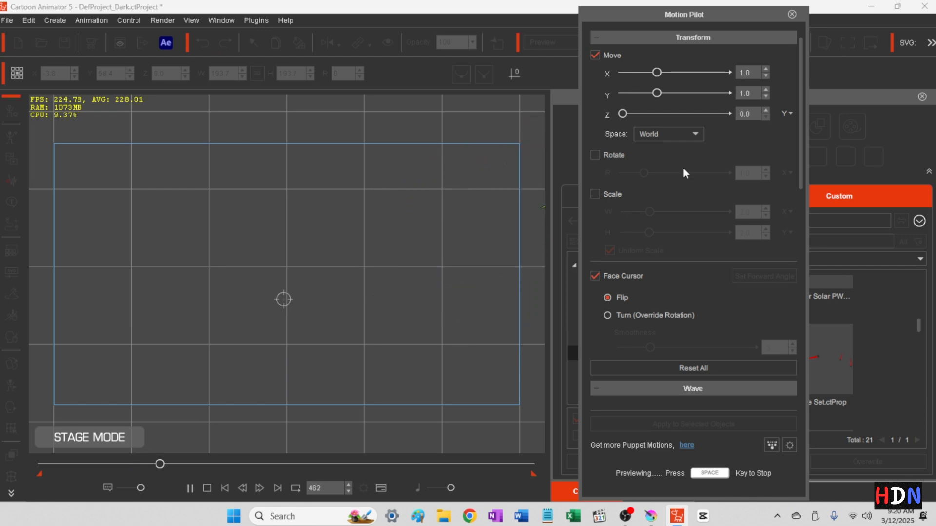
- Set the Motion Pilot Move values to X 1.1, Y 0.7 and Z 1.1, and turn off Face Cursor
{"action": "left_click_drag", "start_coordinate": [657, 73], "coordinate": [625, 74]}
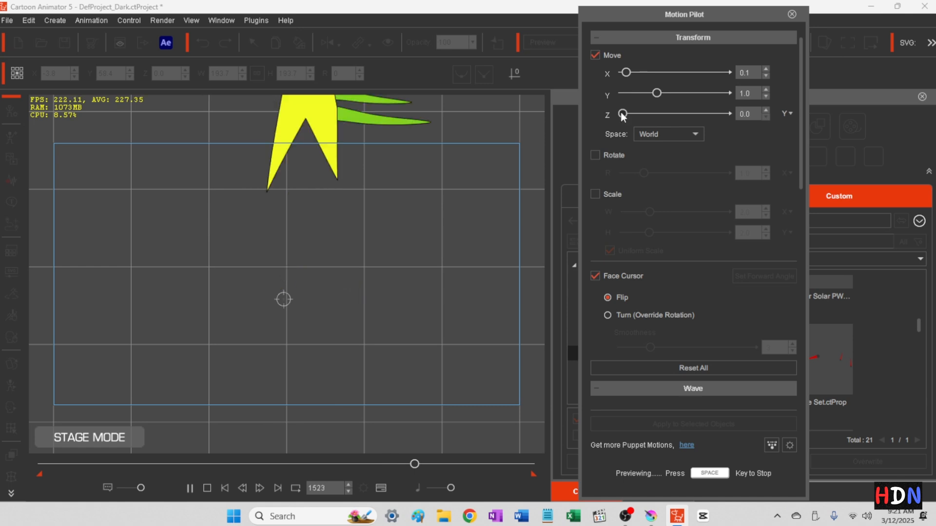
{"action": "left_click_drag", "start_coordinate": [621, 112], "coordinate": [726, 114]}
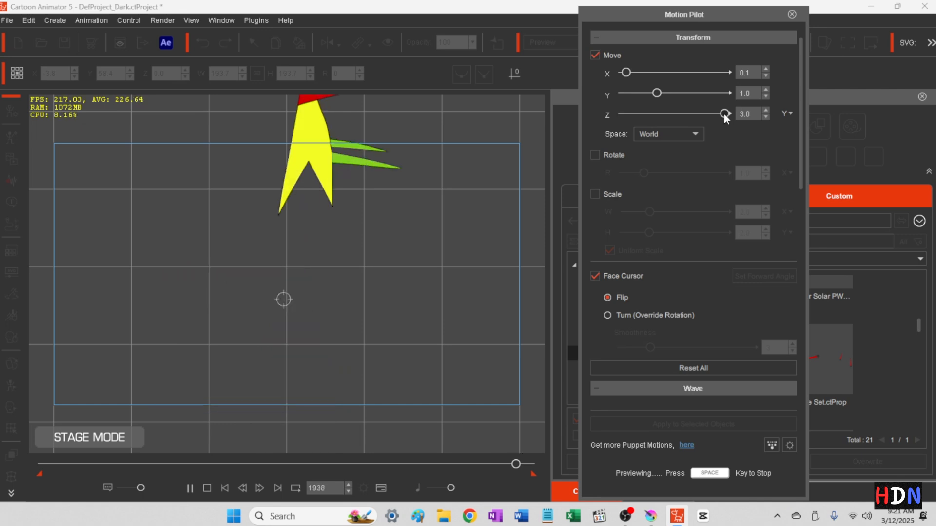
{"action": "left_click_drag", "start_coordinate": [724, 114], "coordinate": [685, 116]}
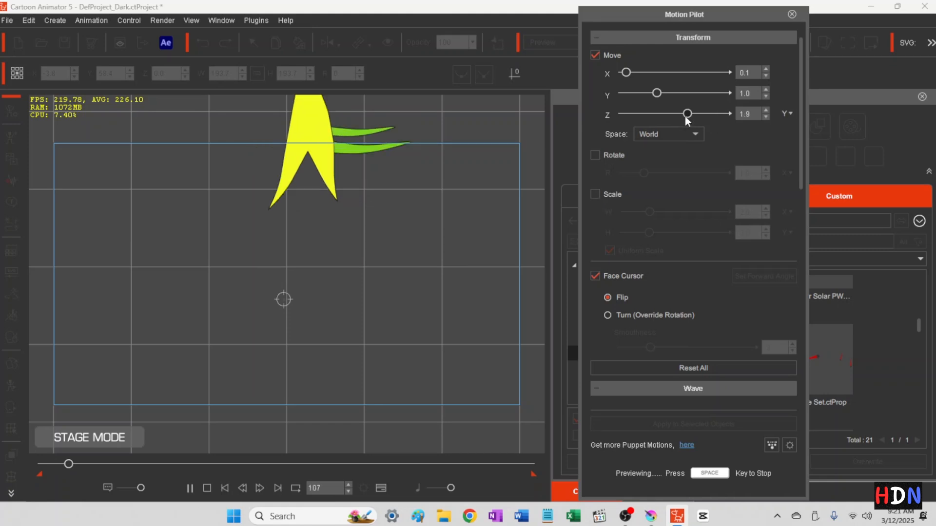
{"action": "left_click_drag", "start_coordinate": [685, 117], "coordinate": [659, 115]}
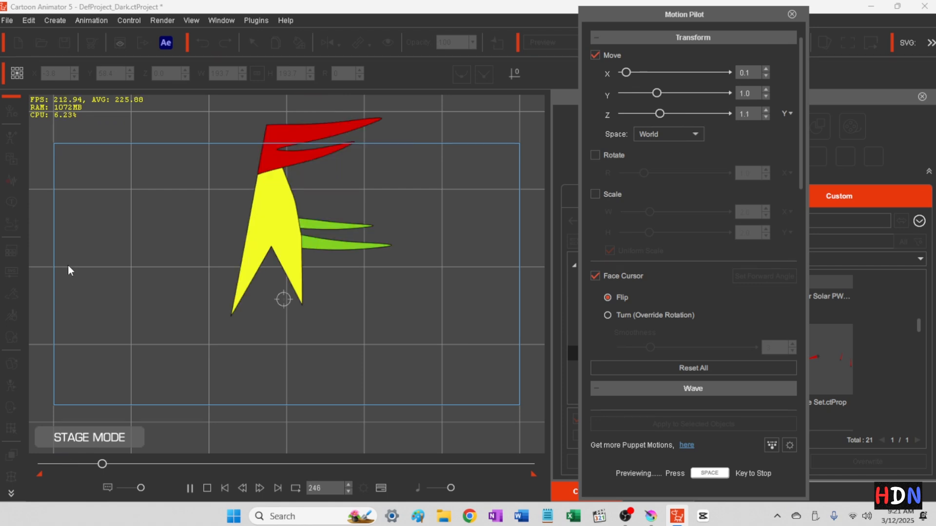
{"action": "left_click_drag", "start_coordinate": [628, 75], "coordinate": [659, 73]}
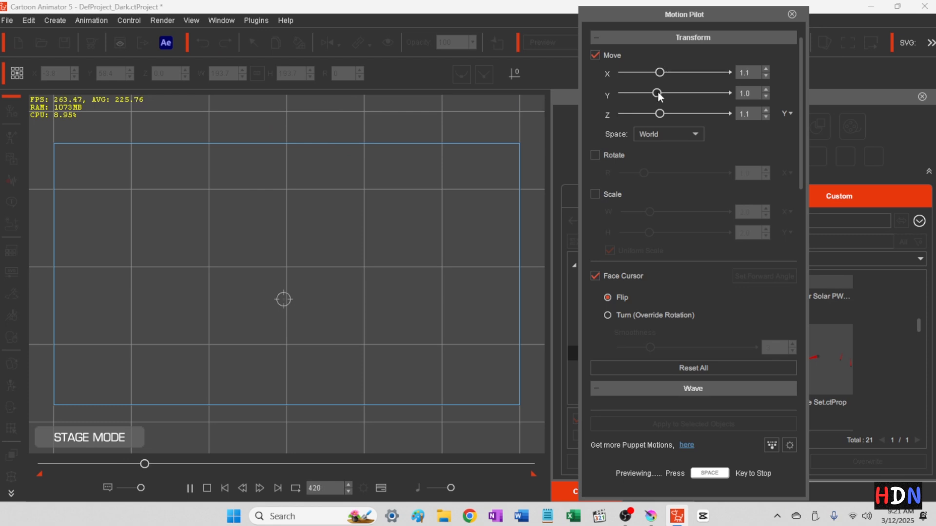
{"action": "left_click_drag", "start_coordinate": [657, 93], "coordinate": [629, 94]}
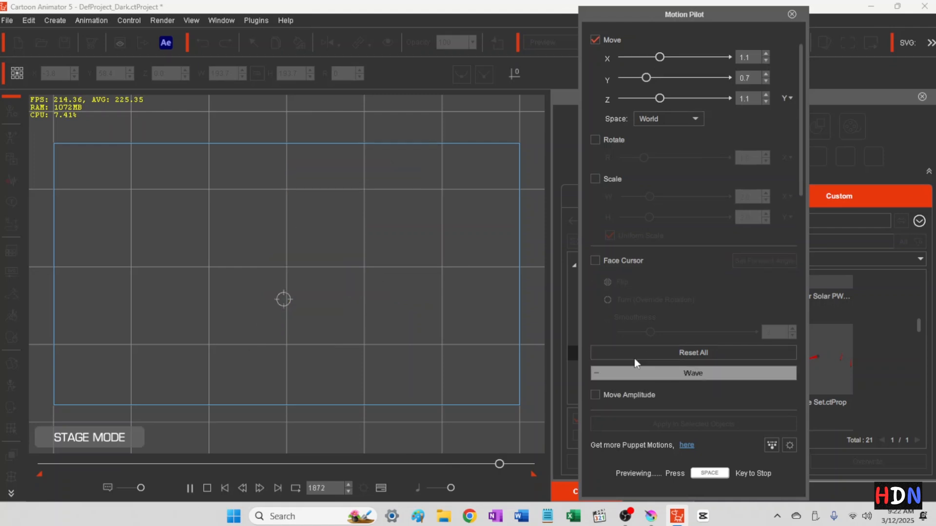
- Enable the wave's Move Amplitude, try different X and Z ranges, and set the X, Y and Z amplitudes to 0
{"action": "scroll", "coordinate": [597, 192], "scroll_direction": "down", "scroll_amount": 4}
{"action": "left_click", "coordinate": [594, 194]}
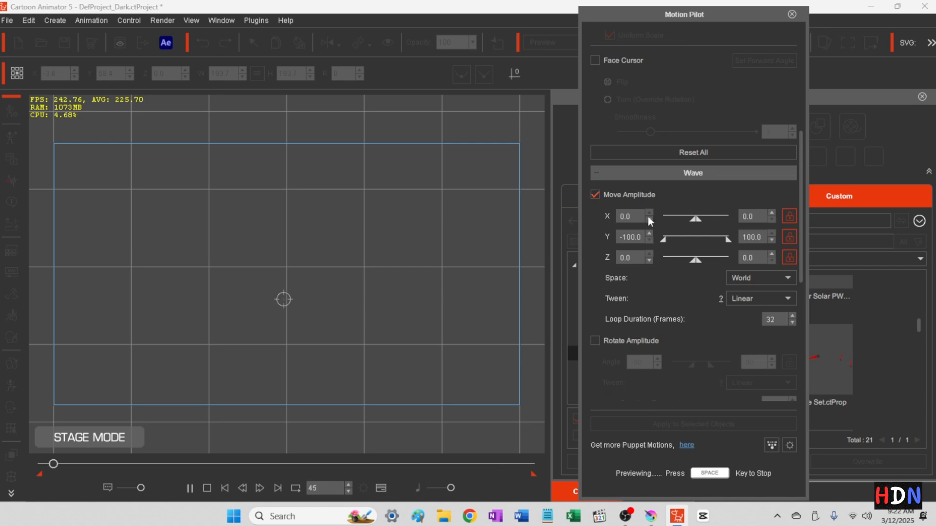
{"action": "left_click_drag", "start_coordinate": [688, 219], "coordinate": [684, 221]}
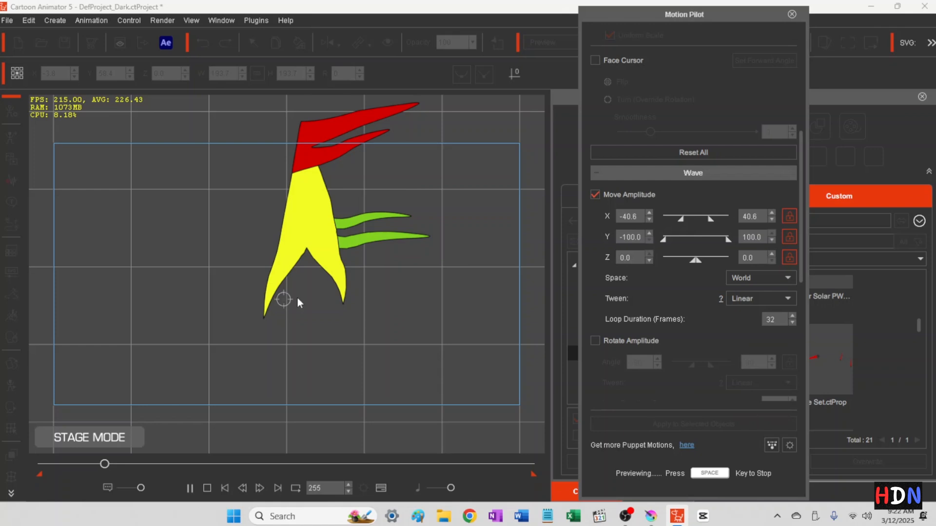
{"action": "left_click_drag", "start_coordinate": [681, 218], "coordinate": [694, 218]}
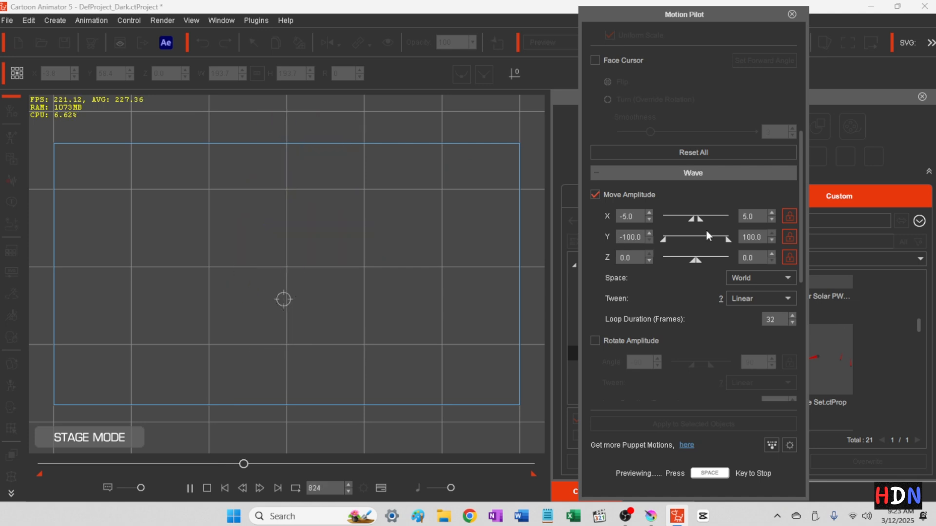
{"action": "left_click_drag", "start_coordinate": [692, 218], "coordinate": [688, 218]}
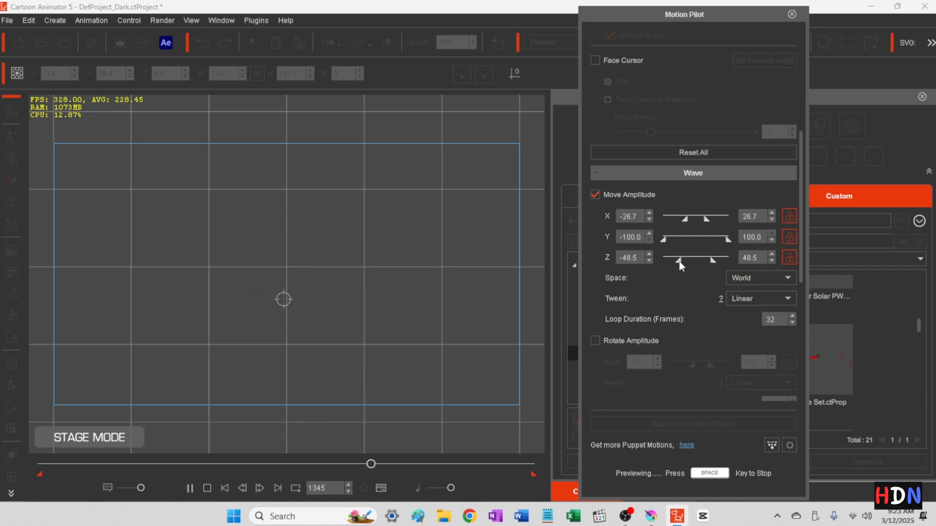
{"action": "left_click_drag", "start_coordinate": [680, 261], "coordinate": [702, 260]}
{"action": "left_click_drag", "start_coordinate": [664, 238], "coordinate": [712, 220]}
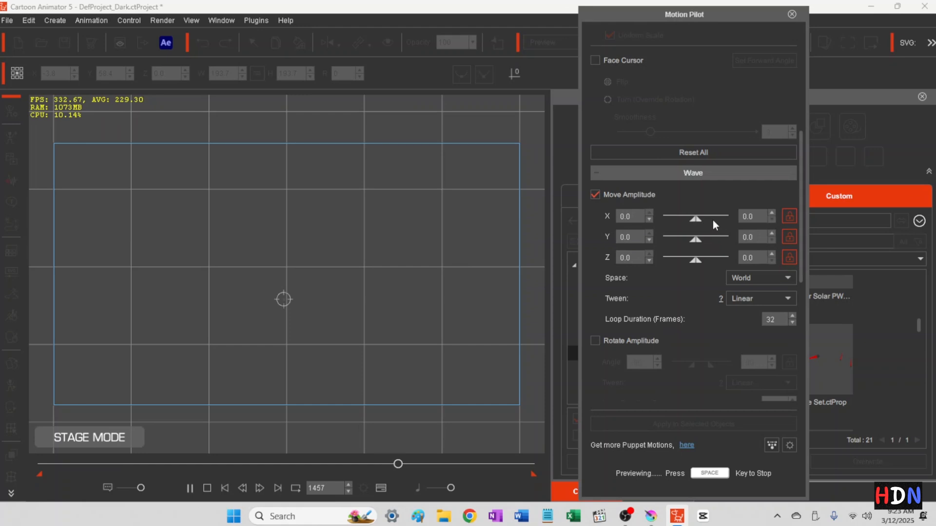
- Raise the wave speed used for mouse movement and turn on Scale Amplitude
{"action": "scroll", "coordinate": [619, 288], "scroll_direction": "down", "scroll_amount": 1}
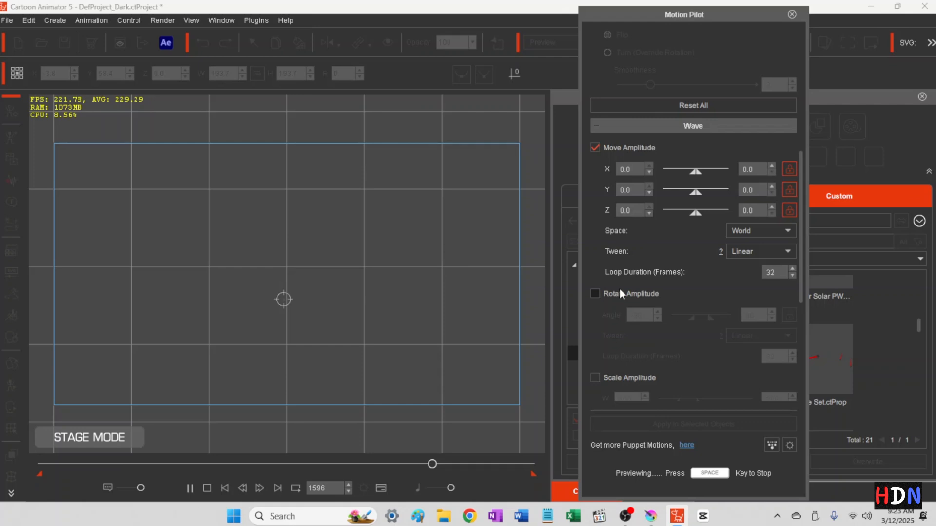
{"action": "scroll", "coordinate": [620, 290], "scroll_direction": "down", "scroll_amount": 5}
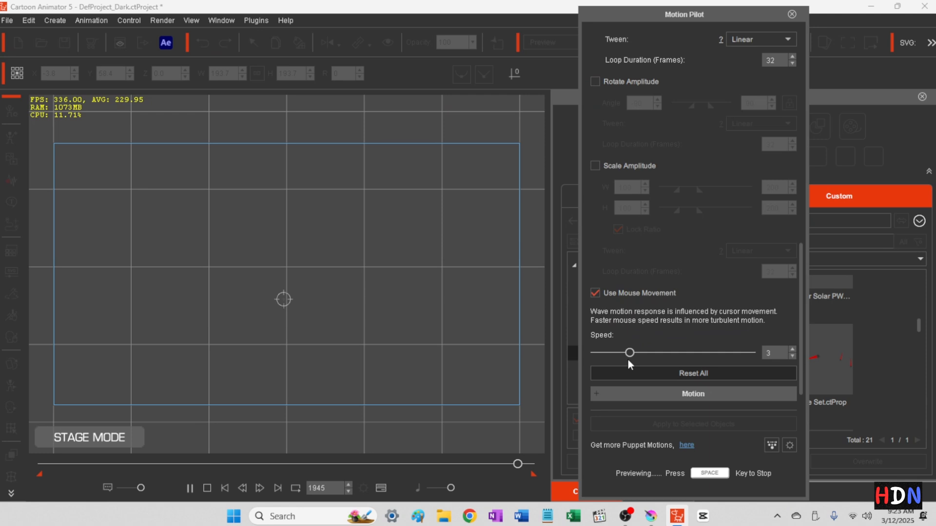
{"action": "left_click_drag", "start_coordinate": [628, 353], "coordinate": [680, 353]}
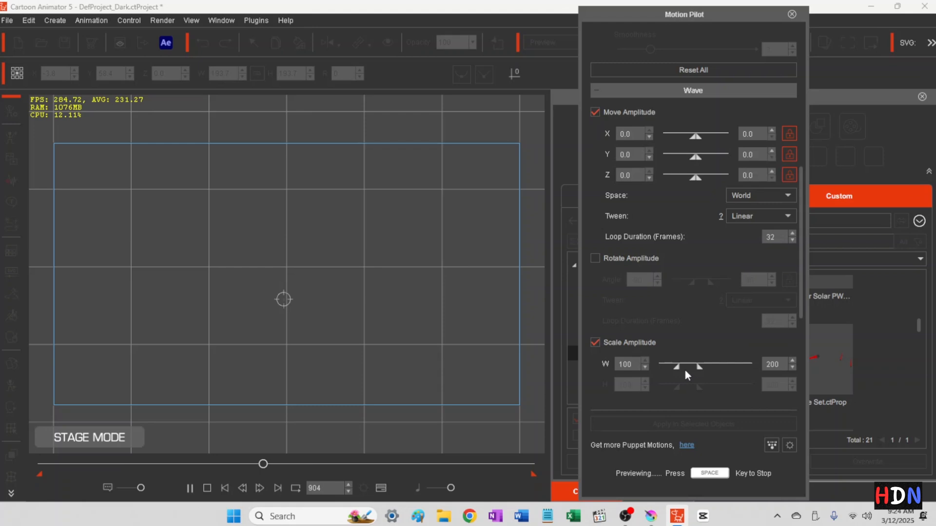
- Set the wave's Move Amplitude to 0.3 in X, try 16.8 in Y, and narrow the Y range
{"action": "scroll", "coordinate": [636, 326], "scroll_direction": "up", "scroll_amount": 3}
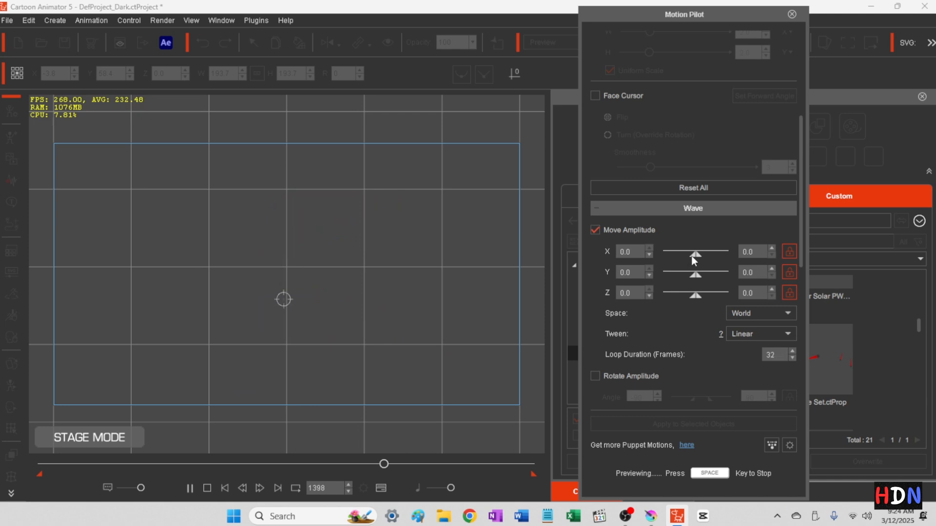
{"action": "left_click_drag", "start_coordinate": [694, 261], "coordinate": [696, 261]}
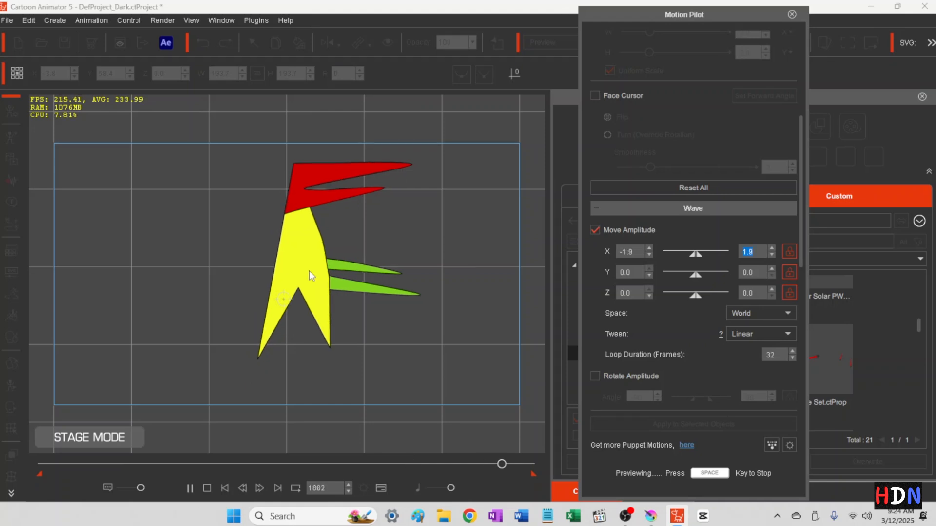
{"action": "left_click", "coordinate": [772, 269]}
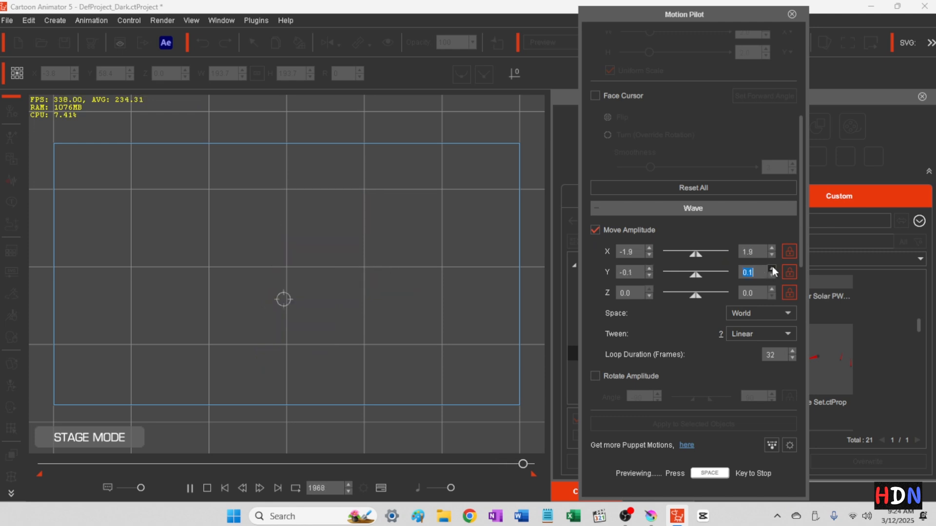
{"action": "left_click", "coordinate": [771, 255]}
{"action": "left_click", "coordinate": [771, 248]}
{"action": "left_click", "coordinate": [771, 249]}
{"action": "left_click", "coordinate": [771, 253]}
{"action": "left_click", "coordinate": [771, 254]}
{"action": "left_click", "coordinate": [771, 254]}
{"action": "left_click", "coordinate": [771, 254]}
{"action": "left_click", "coordinate": [770, 254]}
{"action": "left_click", "coordinate": [771, 254]}
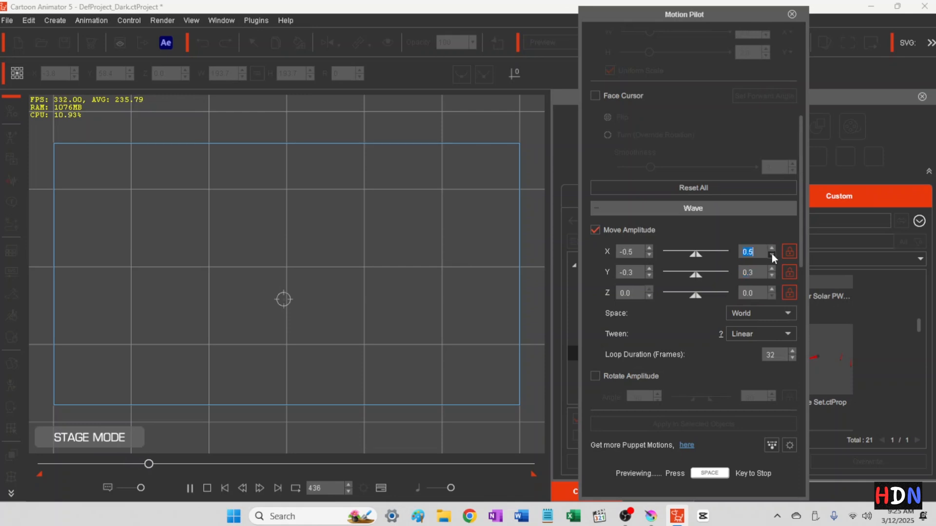
{"action": "left_click", "coordinate": [770, 254]}
{"action": "left_click", "coordinate": [771, 254]}
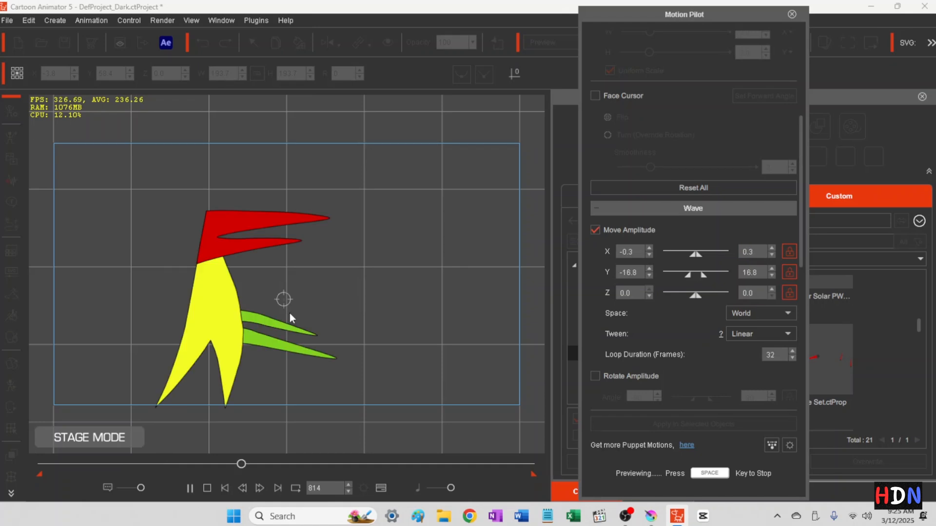
{"action": "left_click_drag", "start_coordinate": [688, 275], "coordinate": [698, 274]}
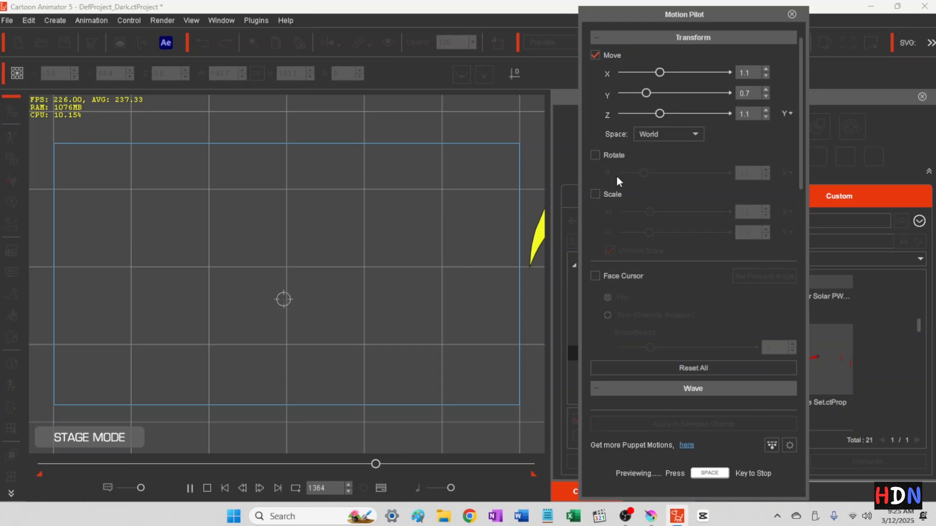
- Enable Rotate in Motion Pilot with a value of 0.1 and stop the preview
{"action": "left_click", "coordinate": [595, 155]}
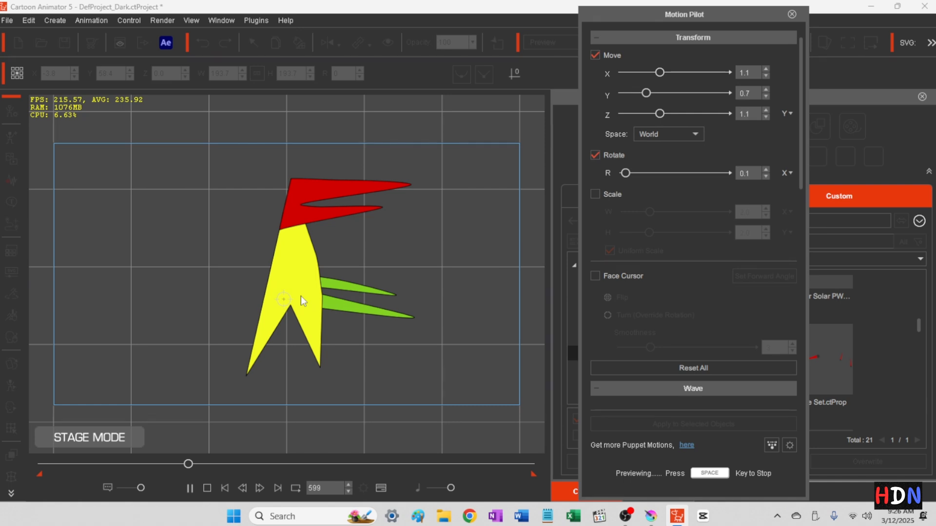
{"action": "key", "text": "space"}
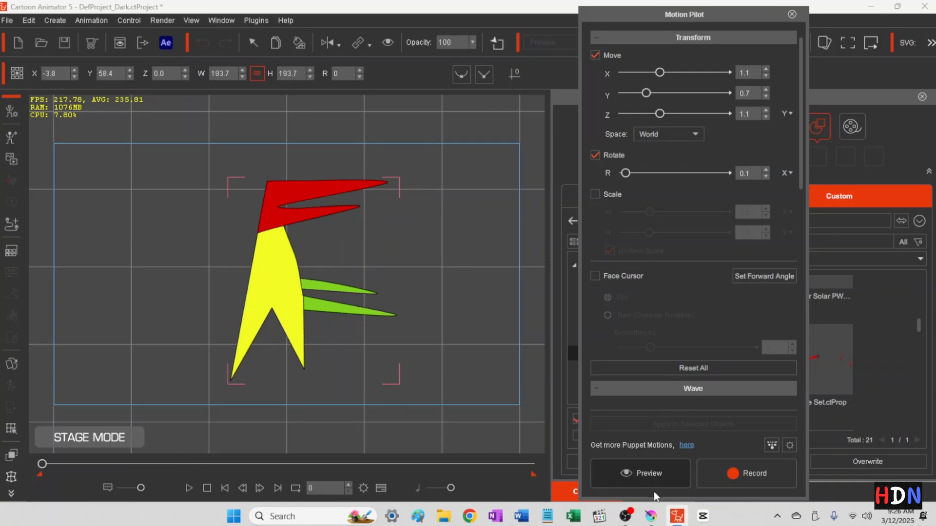
- Record cursor-driven motion of the logo prop from frame 0 to about frame 237
{"action": "left_click", "coordinate": [733, 472]}
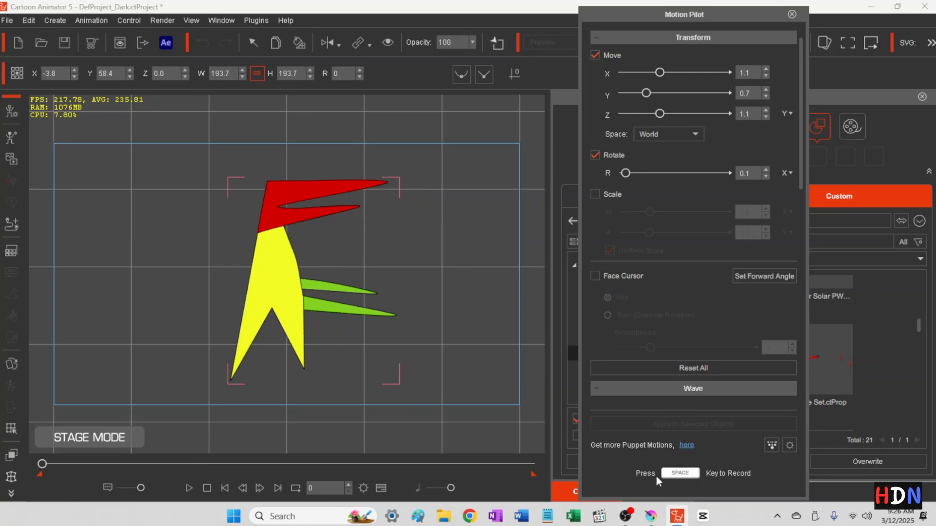
{"action": "key", "text": "space"}
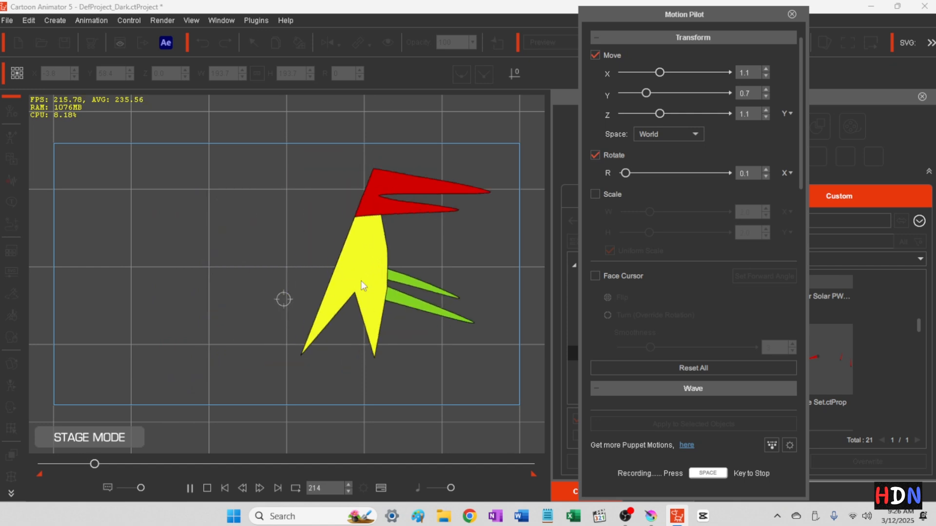
{"action": "key", "text": "space"}
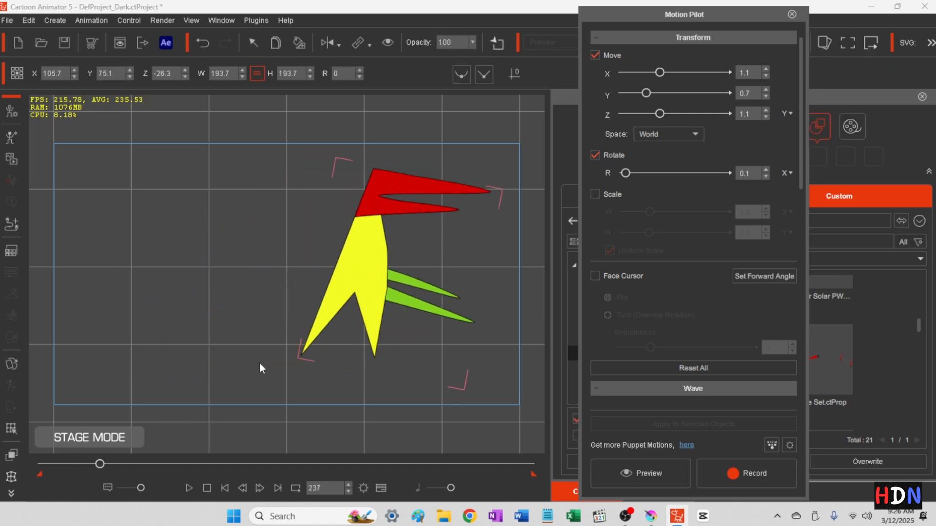
- Play the recorded logo motion from the first frame, stop near its end, and return to frame 0
{"action": "left_click", "coordinate": [225, 488]}
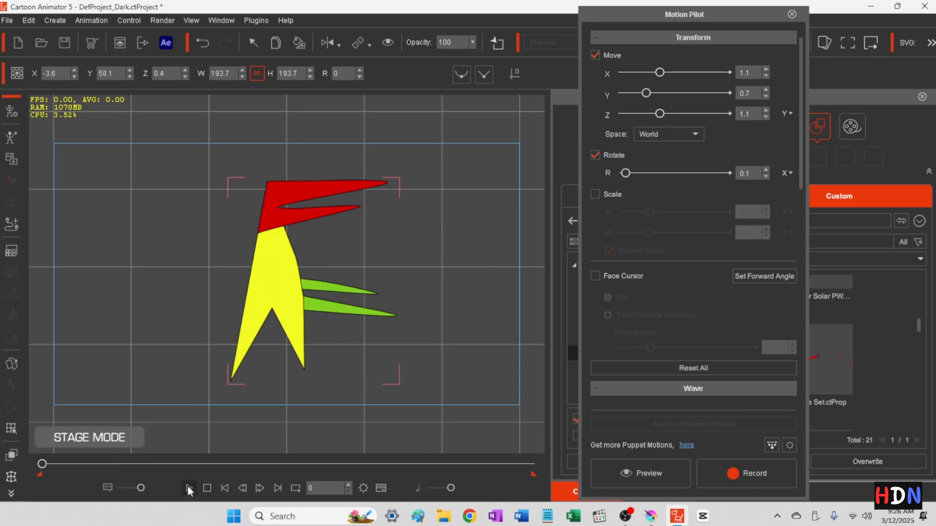
{"action": "left_click", "coordinate": [188, 487]}
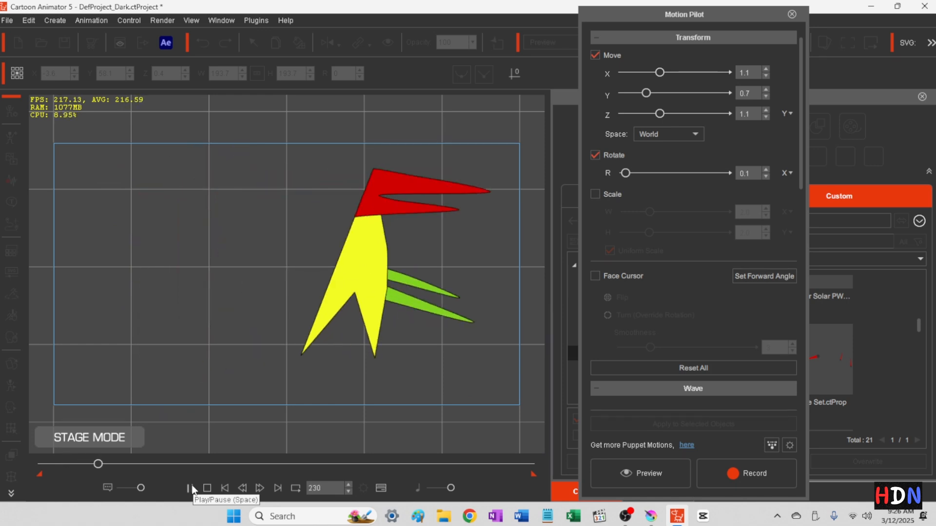
{"action": "left_click", "coordinate": [190, 488]}
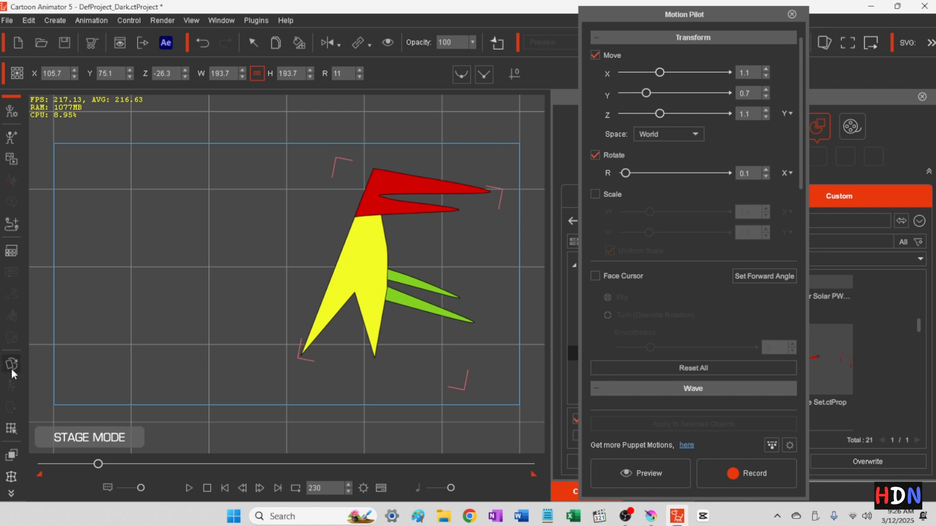
{"action": "left_click_drag", "start_coordinate": [98, 464], "coordinate": [3, 468]}
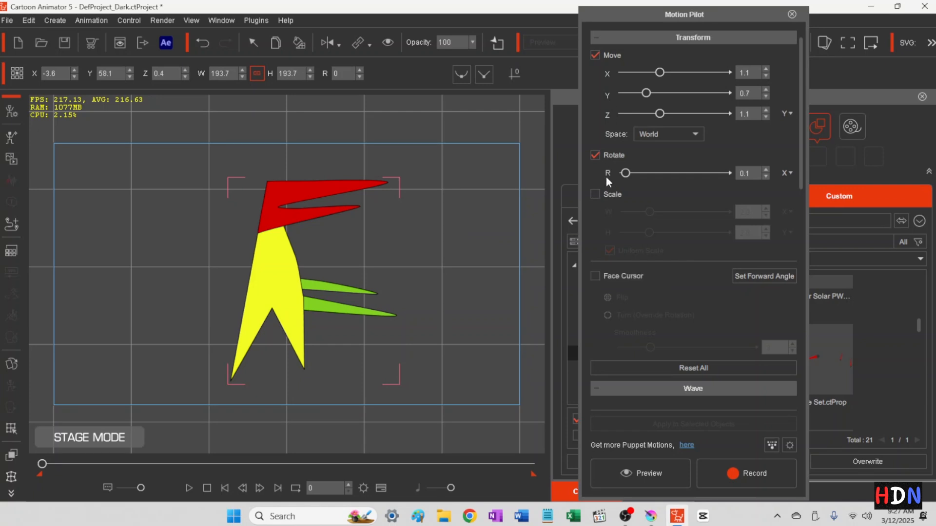
- Turn off Rotate and Move in Motion Pilot's Transform settings and start previewing the logo prop
{"action": "left_click", "coordinate": [595, 155]}
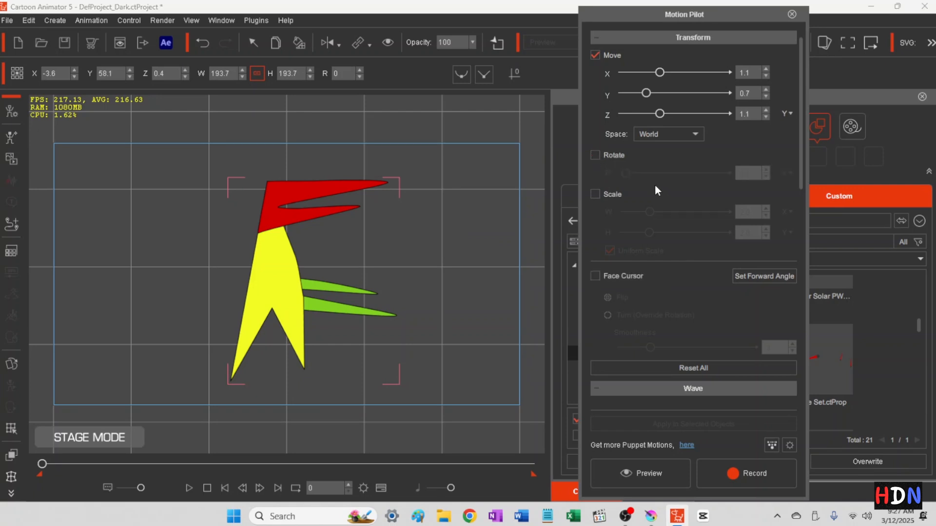
{"action": "left_click", "coordinate": [594, 55]}
{"action": "left_click", "coordinate": [622, 477]}
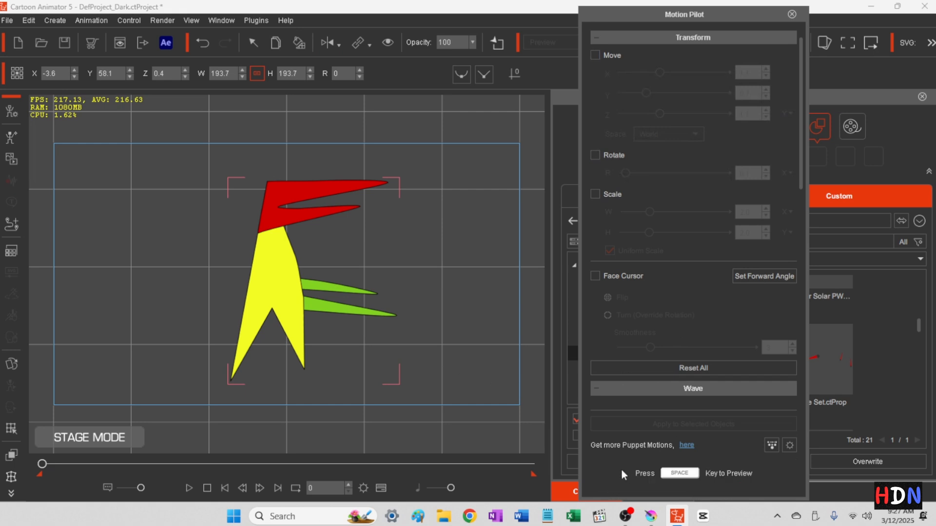
{"action": "key", "text": "space"}
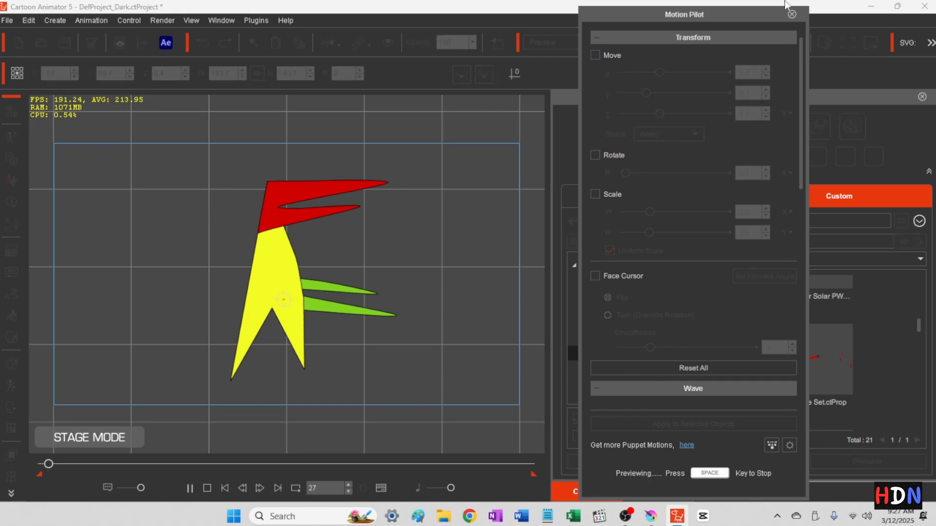
- Enable the wave's Scale Amplitude and widen its W range to 100–311 during the preview
{"action": "scroll", "coordinate": [665, 265], "scroll_direction": "down", "scroll_amount": 5}
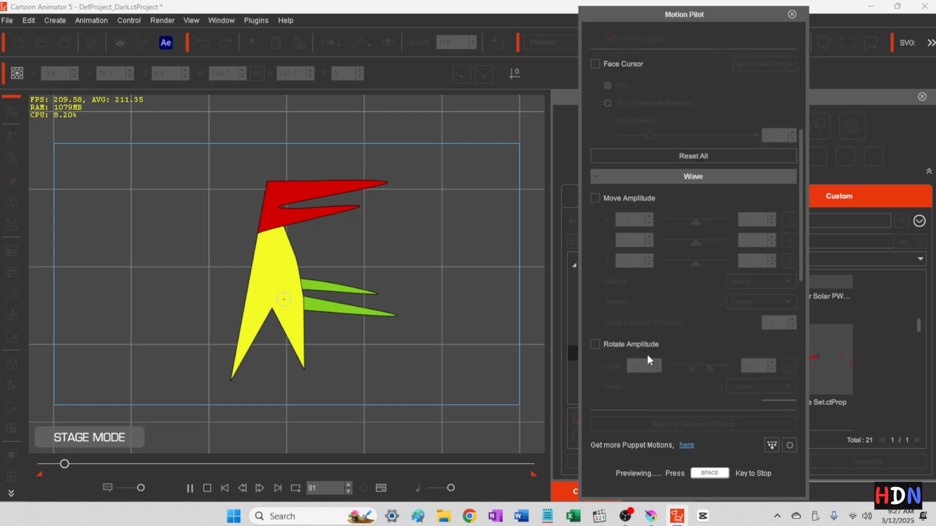
{"action": "scroll", "coordinate": [649, 353], "scroll_direction": "down", "scroll_amount": 4}
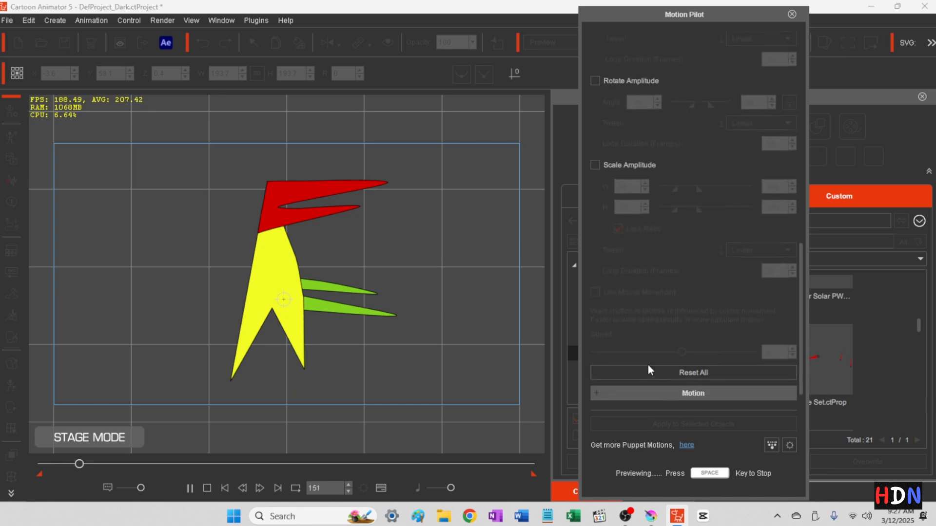
{"action": "scroll", "coordinate": [650, 368], "scroll_direction": "up", "scroll_amount": 1}
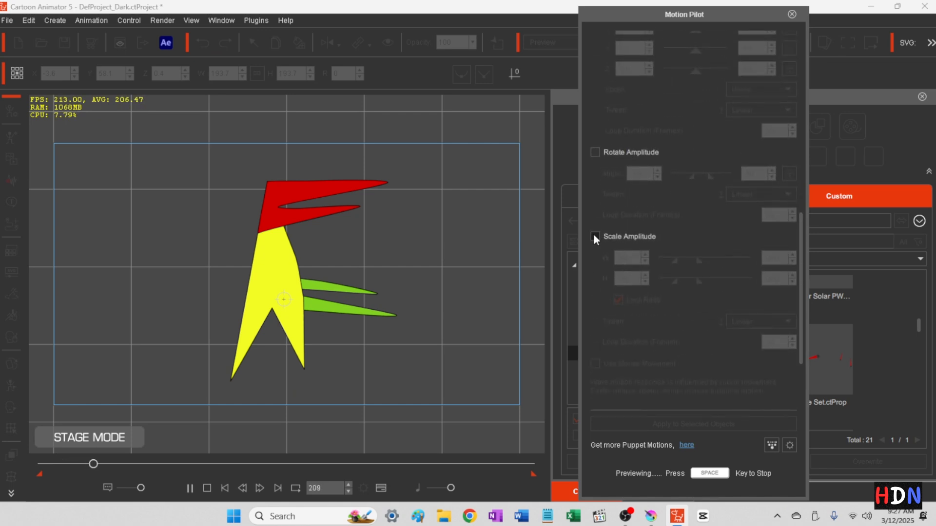
{"action": "left_click", "coordinate": [594, 236]}
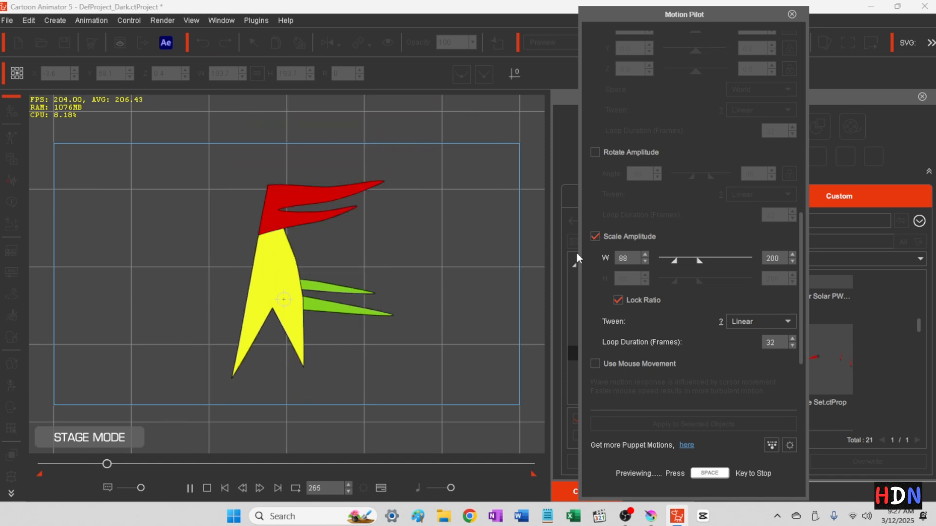
{"action": "left_click_drag", "start_coordinate": [674, 261], "coordinate": [686, 262]}
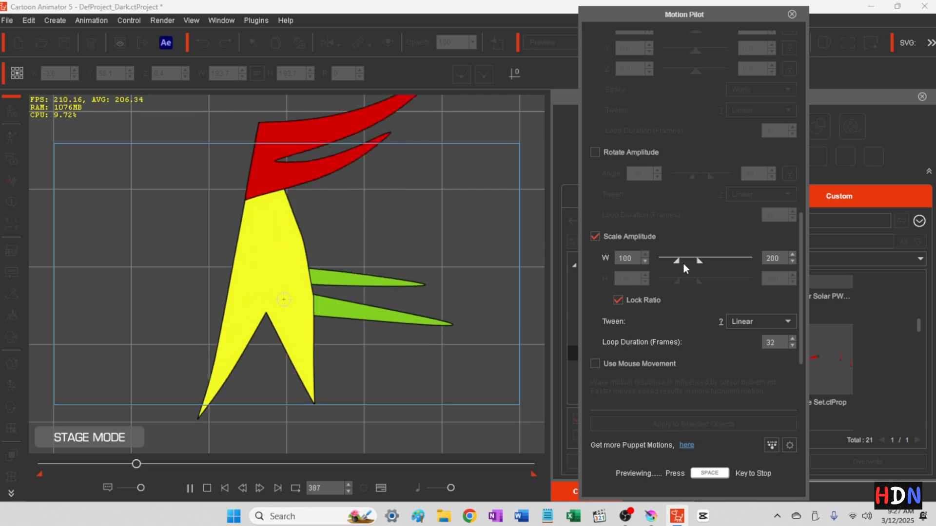
{"action": "left_click_drag", "start_coordinate": [699, 261], "coordinate": [718, 262]}
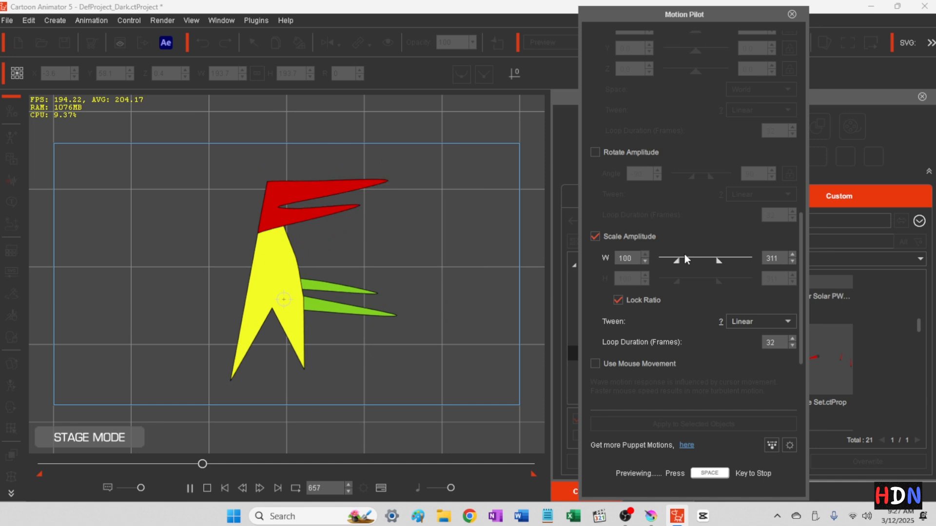
- Narrow the Scale Amplitude W range to 98–100 and stop the preview
{"action": "left_click_drag", "start_coordinate": [718, 262], "coordinate": [675, 264]}
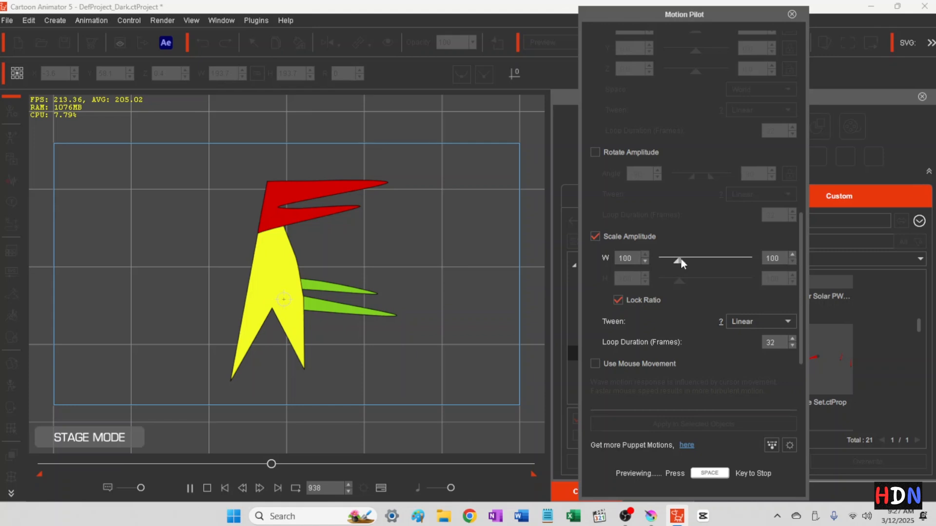
{"action": "left_click", "coordinate": [645, 261]}
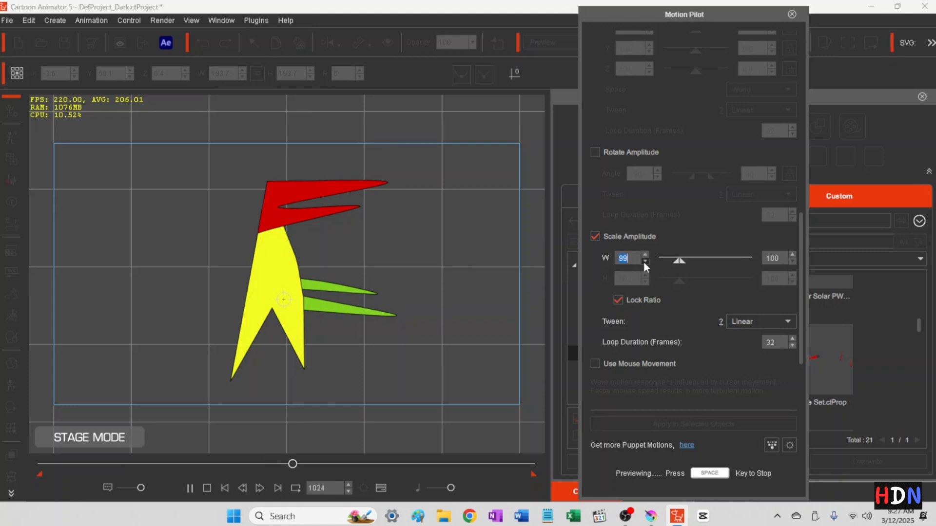
{"action": "left_click", "coordinate": [644, 261]}
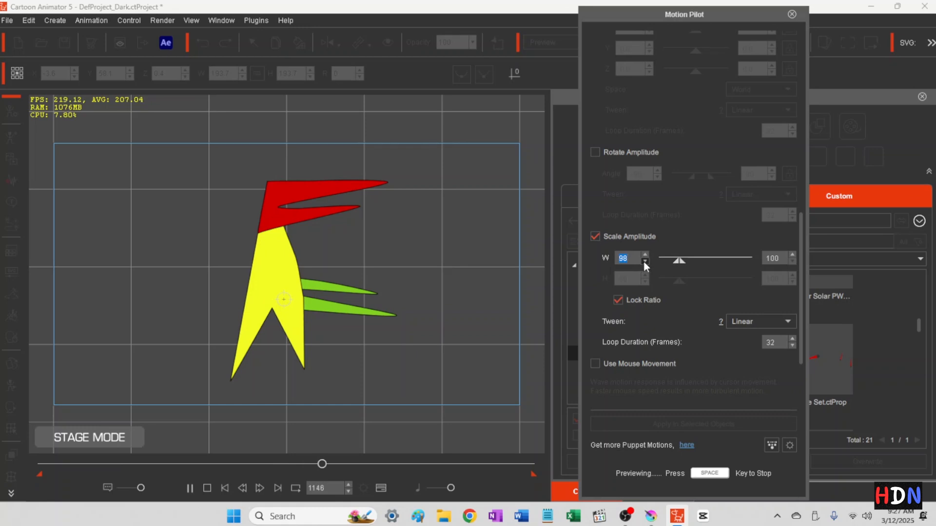
{"action": "left_click", "coordinate": [644, 255]}
{"action": "key", "text": "space"}
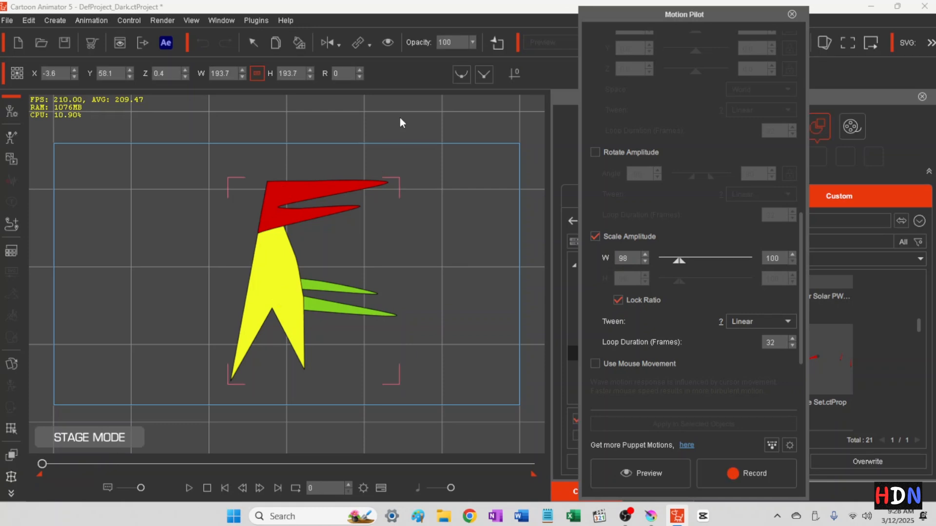
- Close Motion Pilot, play the logo's recorded motion in full screen, exit full screen, and stop playback
{"action": "left_click", "coordinate": [792, 14]}
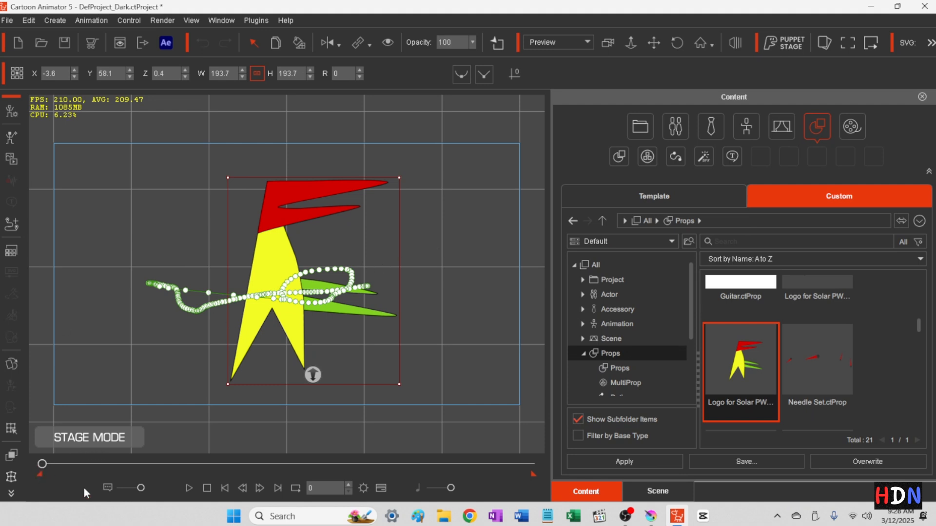
{"action": "left_click", "coordinate": [189, 487]}
{"action": "key", "text": "ctrl+7"}
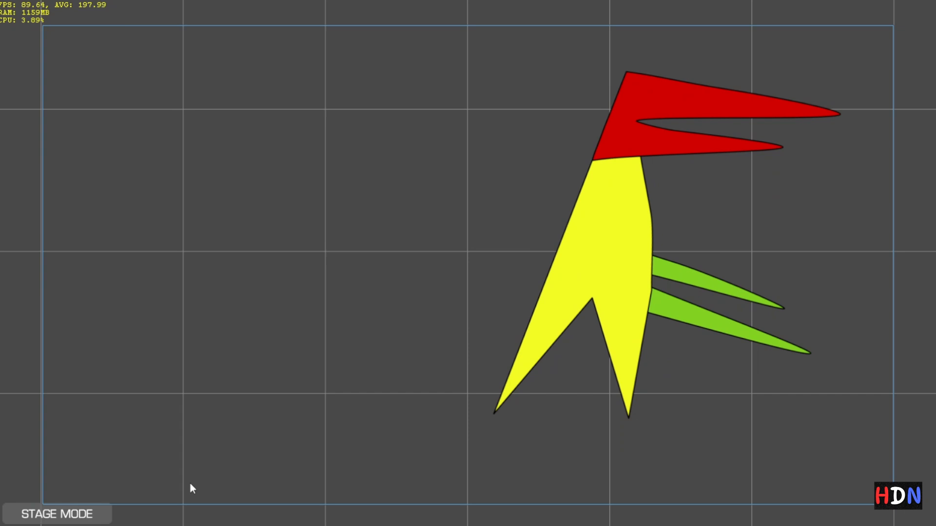
{"action": "key", "text": "Escape"}
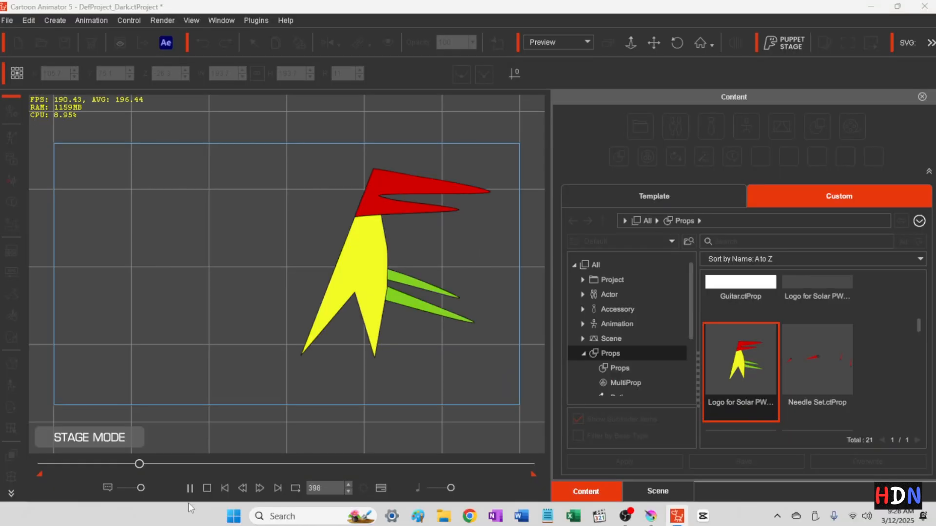
{"action": "left_click", "coordinate": [208, 488]}
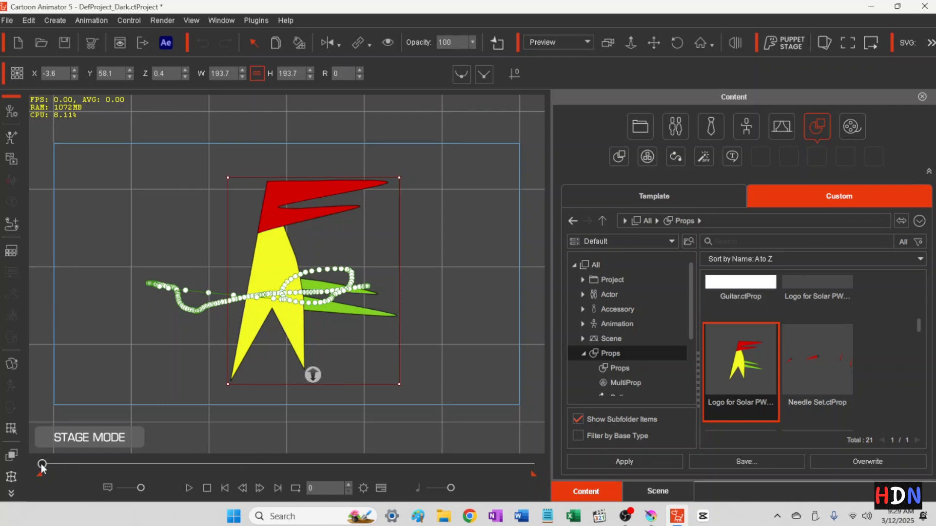
- Check the logo's sprites in the Sprite Editor, close it, and open the FFD Editor for the prop
{"action": "left_click", "coordinate": [10, 366]}
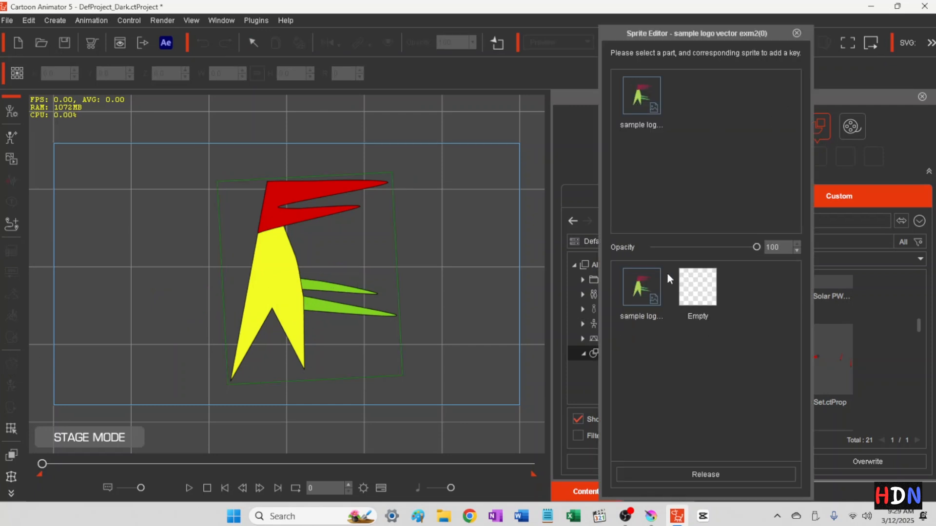
{"action": "left_click", "coordinate": [797, 33]}
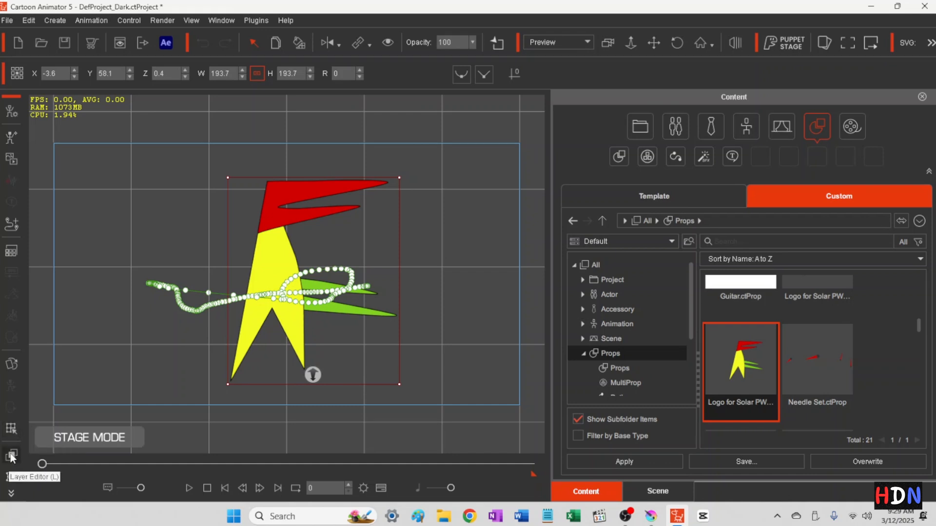
{"action": "left_click", "coordinate": [10, 495]}
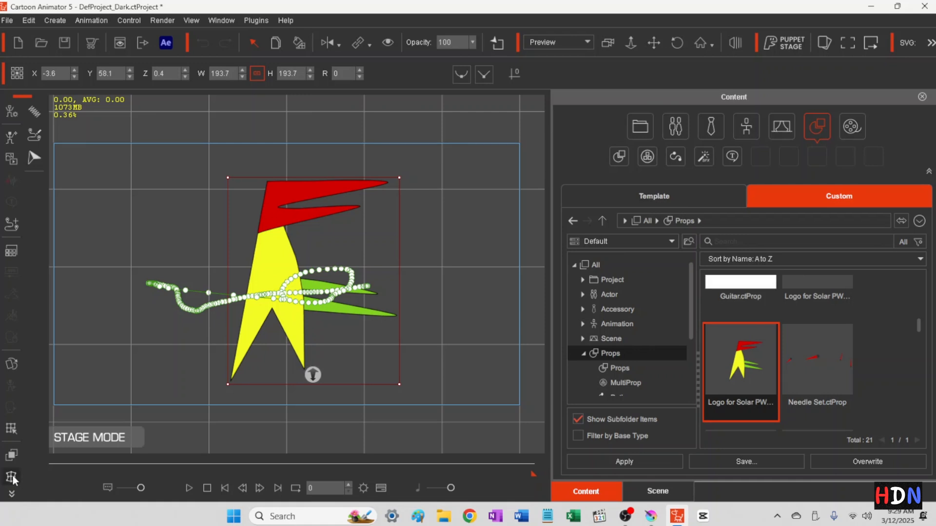
{"action": "left_click", "coordinate": [11, 477]}
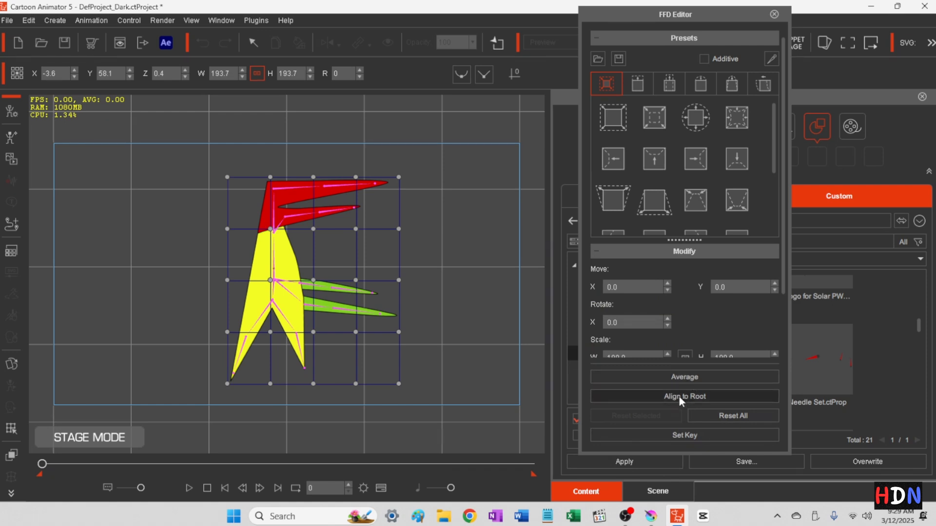
{"action": "scroll", "coordinate": [664, 313], "scroll_direction": "down", "scroll_amount": 1}
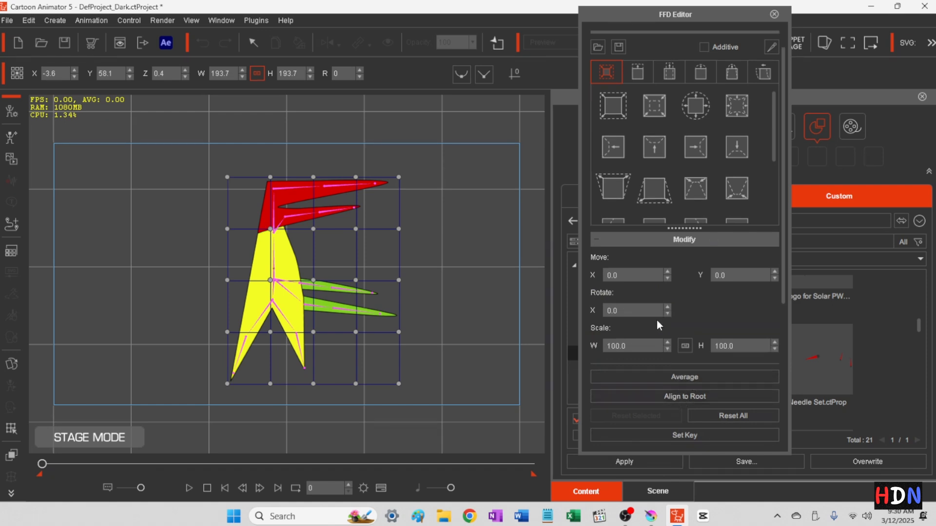
{"action": "scroll", "coordinate": [657, 321], "scroll_direction": "up", "scroll_amount": 1}
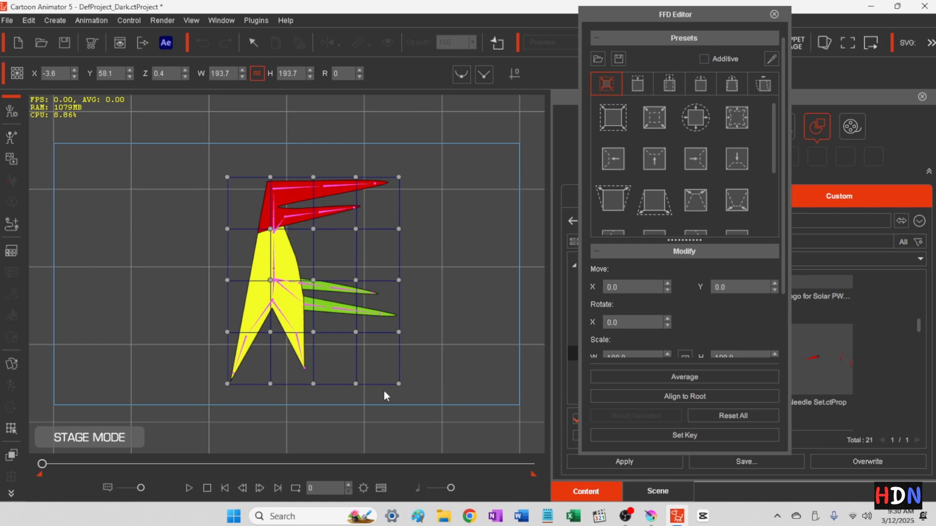
- Pull the FFD lattice's last-column, second-row point outward and down near frame 5, and far above the head at frame 12
{"action": "left_click", "coordinate": [348, 483]}
{"action": "left_click", "coordinate": [348, 484]}
{"action": "left_click", "coordinate": [348, 483]}
{"action": "left_click", "coordinate": [348, 484]}
{"action": "left_click", "coordinate": [348, 484]}
{"action": "left_click_drag", "start_coordinate": [399, 229], "coordinate": [461, 353]}
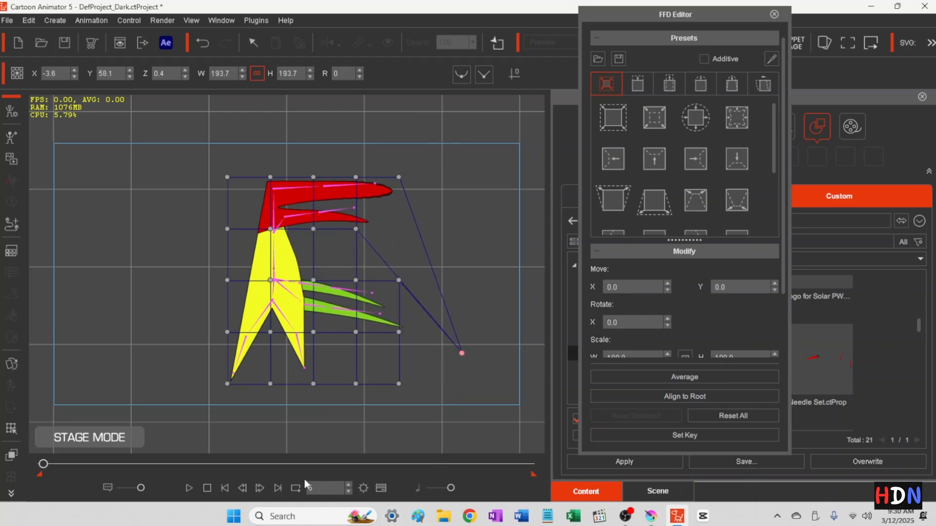
{"action": "left_click", "coordinate": [349, 485]}
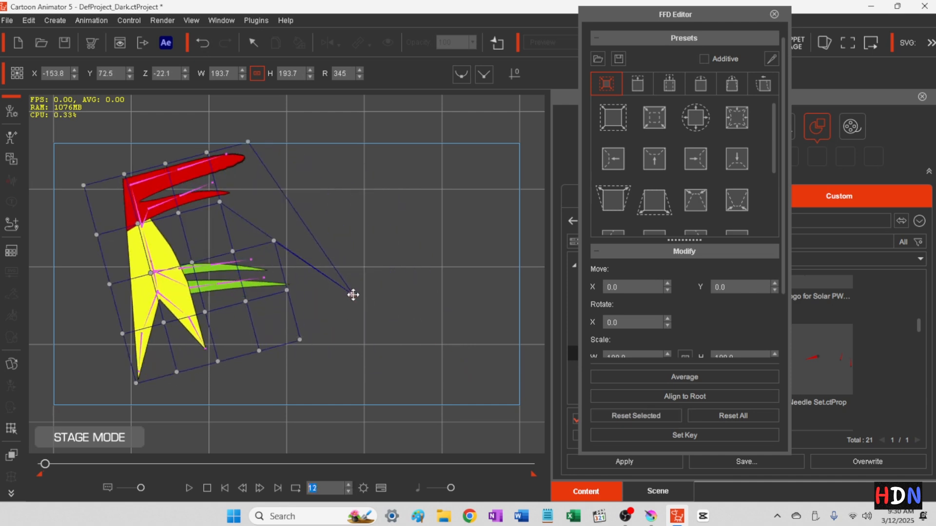
{"action": "left_click_drag", "start_coordinate": [354, 294], "coordinate": [255, 23]}
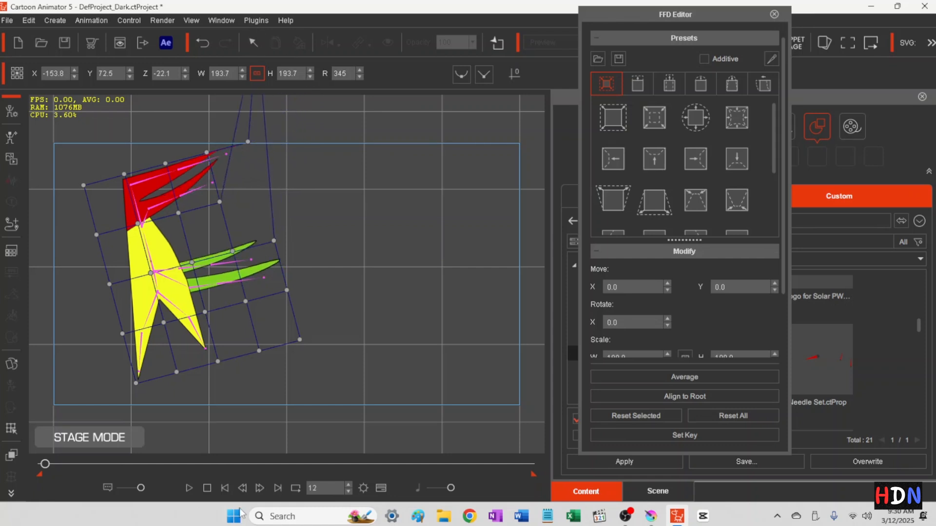
- At frame 17, move the lattice's first-column, middle-row point slightly inward toward the yellow body
{"action": "left_click", "coordinate": [348, 486]}
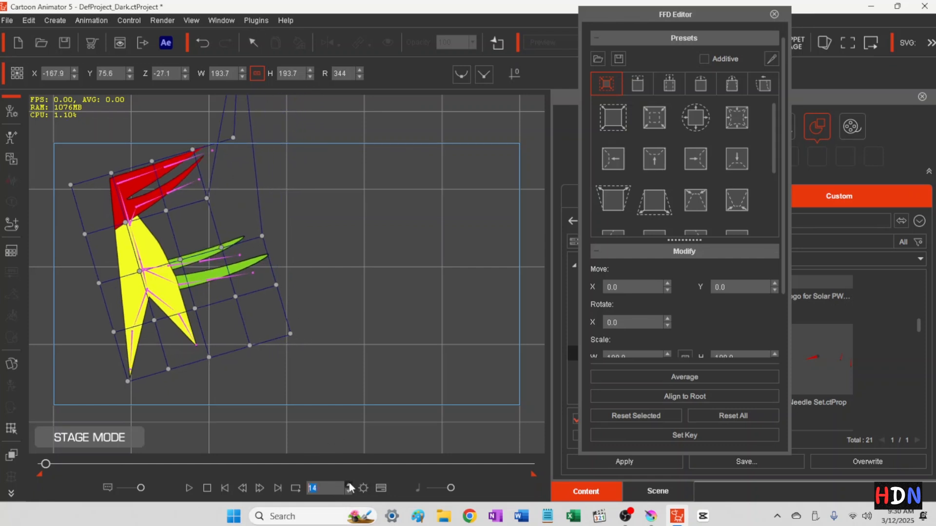
{"action": "left_click", "coordinate": [349, 484]}
{"action": "left_click", "coordinate": [349, 484]}
{"action": "left_click", "coordinate": [349, 485]}
{"action": "left_click_drag", "start_coordinate": [97, 281], "coordinate": [107, 279]}
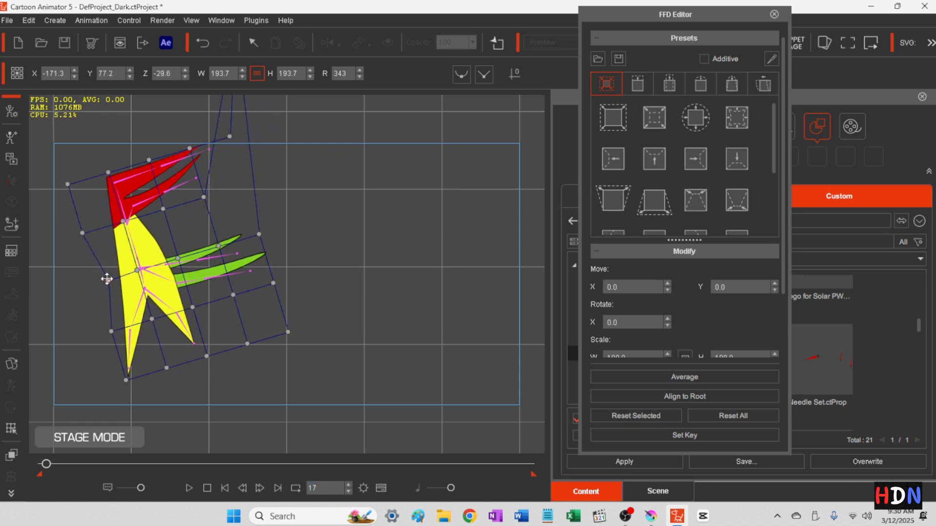
- At about frame 23, pull the first-column, middle-row lattice point further inward to the center of the yellow body
{"action": "left_click", "coordinate": [348, 486]}
{"action": "left_click", "coordinate": [348, 484]}
{"action": "left_click", "coordinate": [348, 485]}
{"action": "left_click", "coordinate": [347, 485]}
{"action": "left_click", "coordinate": [346, 483]}
{"action": "left_click", "coordinate": [346, 482]}
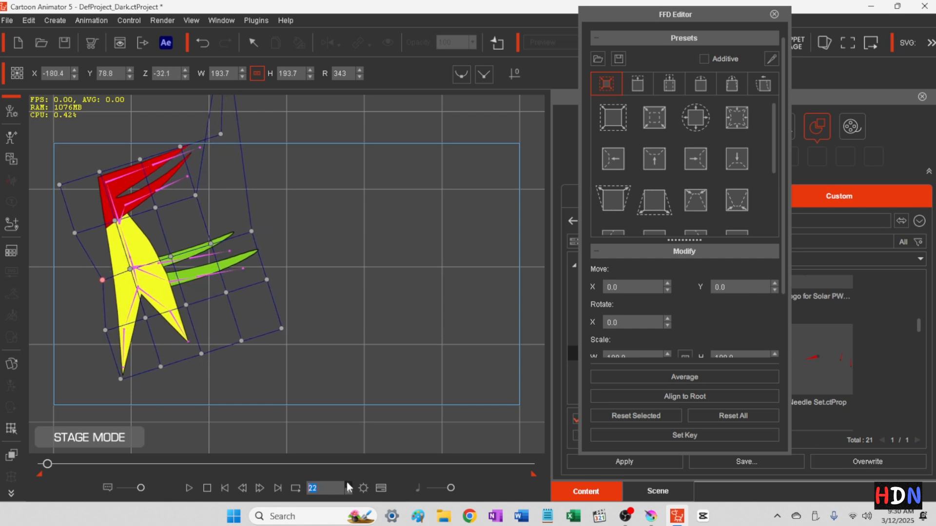
{"action": "left_click_drag", "start_coordinate": [96, 279], "coordinate": [142, 274]}
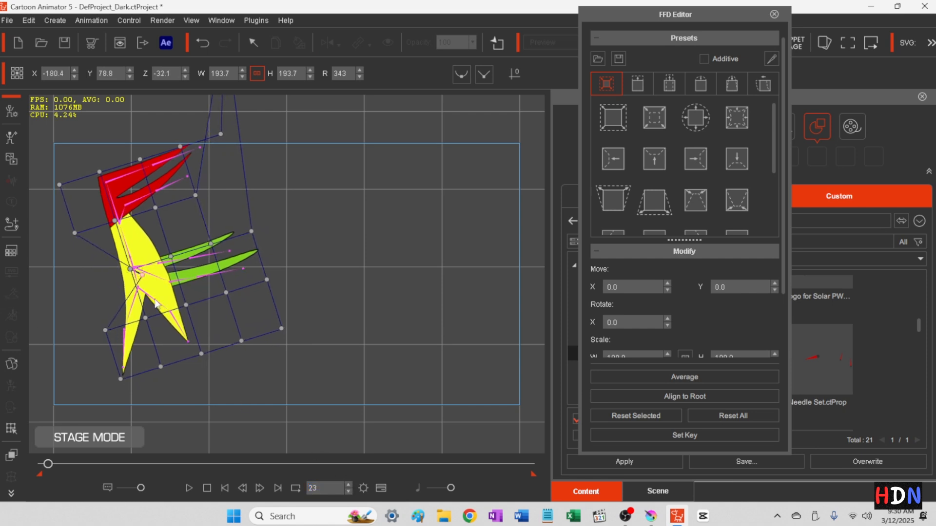
- Advance to frame 59 and pull the lattice's fourth-column, second-row point outward and down, beyond the green shapes
{"action": "left_click", "coordinate": [348, 484]}
{"action": "left_click", "coordinate": [347, 484]}
{"action": "left_click", "coordinate": [348, 485]}
{"action": "left_click", "coordinate": [347, 485]}
{"action": "left_click", "coordinate": [348, 484]}
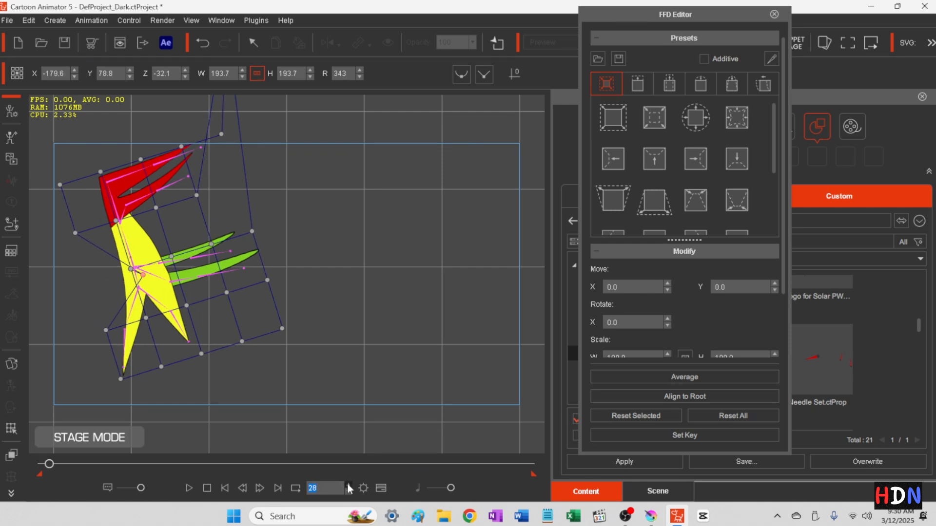
{"action": "left_click", "coordinate": [347, 484]}
{"action": "left_click", "coordinate": [348, 483]}
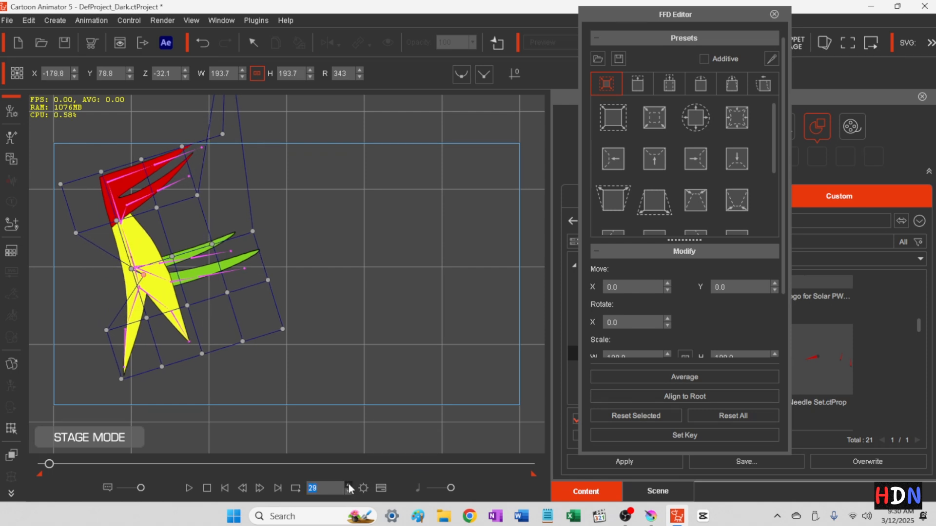
{"action": "left_click", "coordinate": [348, 484]}
{"action": "left_click", "coordinate": [348, 483]}
{"action": "left_click", "coordinate": [348, 483]}
{"action": "left_click", "coordinate": [348, 483]}
{"action": "left_click", "coordinate": [348, 483]}
{"action": "left_click", "coordinate": [348, 485]}
{"action": "left_click", "coordinate": [347, 484]}
{"action": "left_click", "coordinate": [348, 484]}
{"action": "left_click", "coordinate": [348, 485]}
{"action": "left_click", "coordinate": [348, 485]}
{"action": "left_click", "coordinate": [348, 485]}
{"action": "left_click", "coordinate": [348, 485]}
{"action": "left_click", "coordinate": [348, 486]}
{"action": "left_click", "coordinate": [348, 485]}
{"action": "left_click", "coordinate": [347, 486]}
{"action": "left_click", "coordinate": [348, 485]}
{"action": "left_click", "coordinate": [348, 486]}
{"action": "left_click", "coordinate": [347, 486]}
{"action": "left_click", "coordinate": [348, 485]}
{"action": "left_click", "coordinate": [347, 485]}
{"action": "left_click_drag", "start_coordinate": [196, 195], "coordinate": [314, 271]}
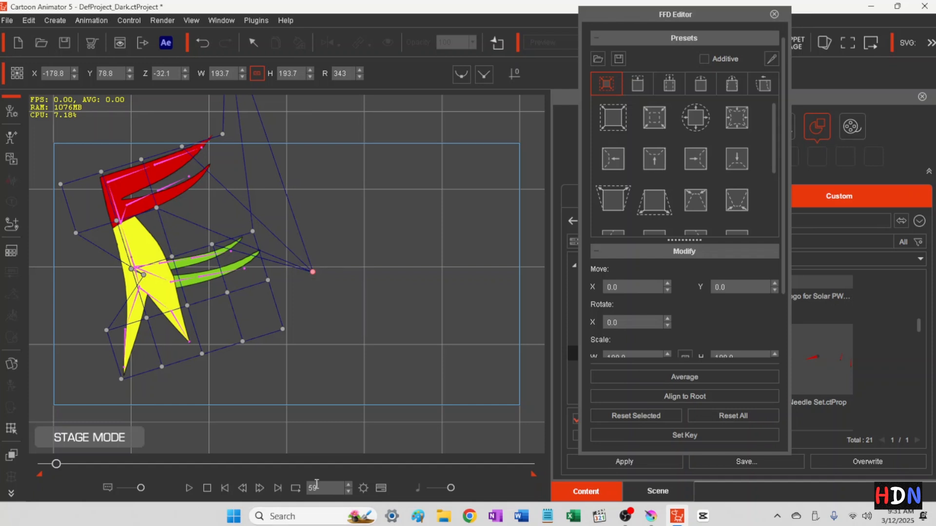
- Advance to frame 80, pull the lattice's last-column, fourth-row point down below the grid, and move to frame 81
{"action": "left_click", "coordinate": [348, 485]}
{"action": "left_click", "coordinate": [348, 485]}
{"action": "left_click", "coordinate": [348, 485]}
{"action": "left_click", "coordinate": [348, 485]}
{"action": "left_click", "coordinate": [348, 485]}
{"action": "left_click", "coordinate": [348, 485]}
{"action": "left_click", "coordinate": [348, 485]}
{"action": "left_click", "coordinate": [348, 485]}
{"action": "left_click", "coordinate": [348, 485]}
{"action": "left_click", "coordinate": [348, 484]}
{"action": "left_click", "coordinate": [347, 485]}
{"action": "left_click", "coordinate": [348, 485]}
{"action": "left_click", "coordinate": [348, 485]}
{"action": "left_click", "coordinate": [348, 485]}
{"action": "left_click", "coordinate": [348, 484]}
{"action": "left_click", "coordinate": [348, 485]}
{"action": "left_click", "coordinate": [348, 484]}
{"action": "left_click", "coordinate": [348, 485]}
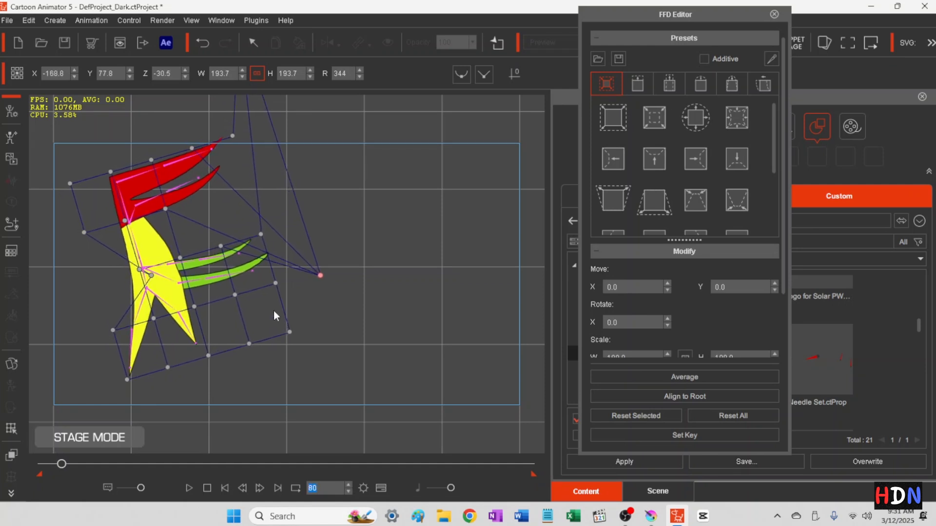
{"action": "left_click_drag", "start_coordinate": [271, 280], "coordinate": [307, 362]}
{"action": "left_click", "coordinate": [348, 486]}
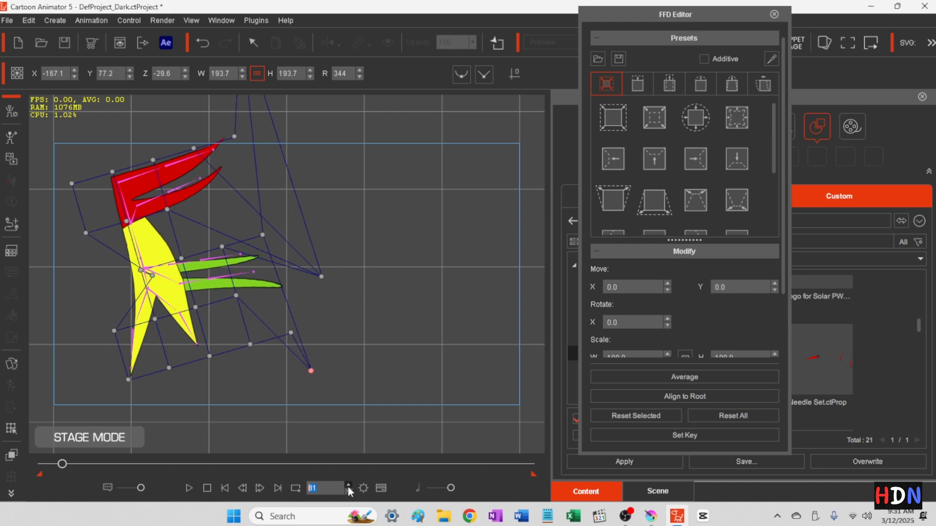
- At frame 94, raise the lattice's last-column, fourth-row point and pull the fourth-column, second-row point up beside the red tips
{"action": "left_click", "coordinate": [348, 485]}
{"action": "left_click", "coordinate": [348, 485]}
{"action": "left_click", "coordinate": [347, 486]}
{"action": "left_click", "coordinate": [348, 485]}
{"action": "left_click", "coordinate": [348, 486]}
{"action": "left_click", "coordinate": [348, 485]}
{"action": "left_click", "coordinate": [348, 486]}
{"action": "left_click", "coordinate": [348, 486]}
{"action": "left_click", "coordinate": [348, 485]}
{"action": "left_click", "coordinate": [348, 486]}
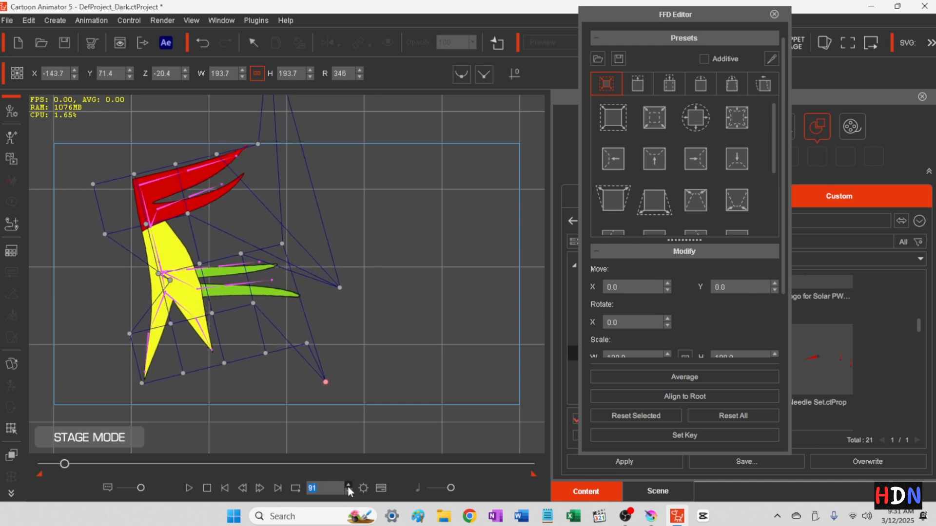
{"action": "left_click", "coordinate": [348, 485]}
{"action": "left_click", "coordinate": [348, 485]}
{"action": "left_click_drag", "start_coordinate": [326, 381], "coordinate": [337, 336]}
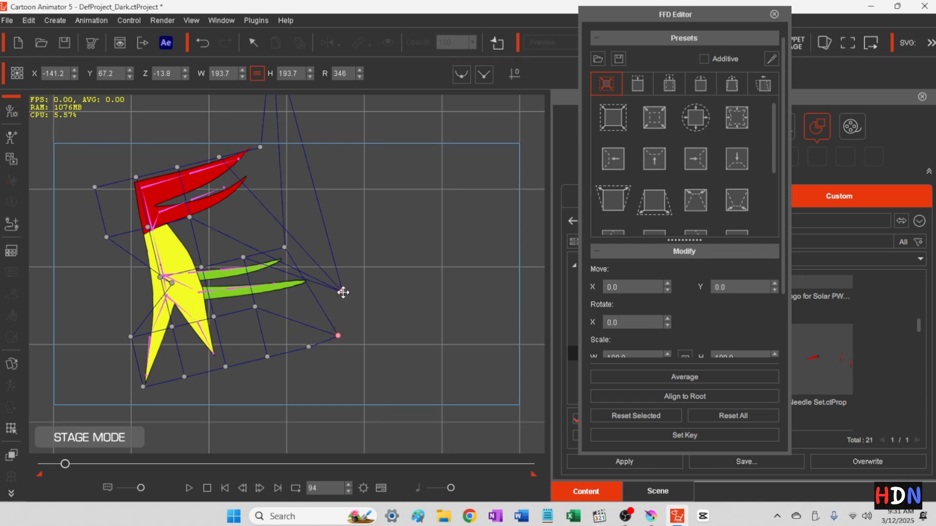
{"action": "left_click_drag", "start_coordinate": [343, 294], "coordinate": [317, 206]}
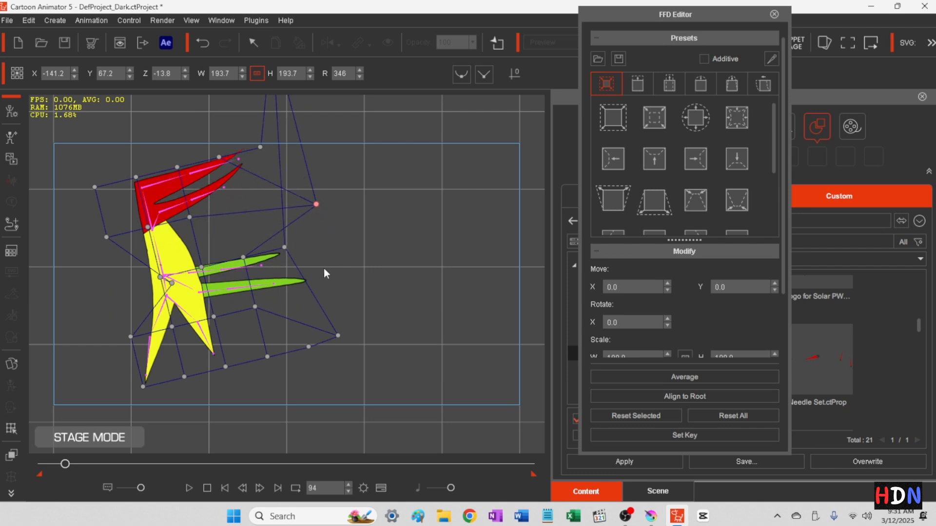
- At frame 118, pull the last-column, third-row point down, the third-column, second-row point slightly down and outward, and the last-column, top-row point back above the red shape
{"action": "left_click", "coordinate": [348, 484]}
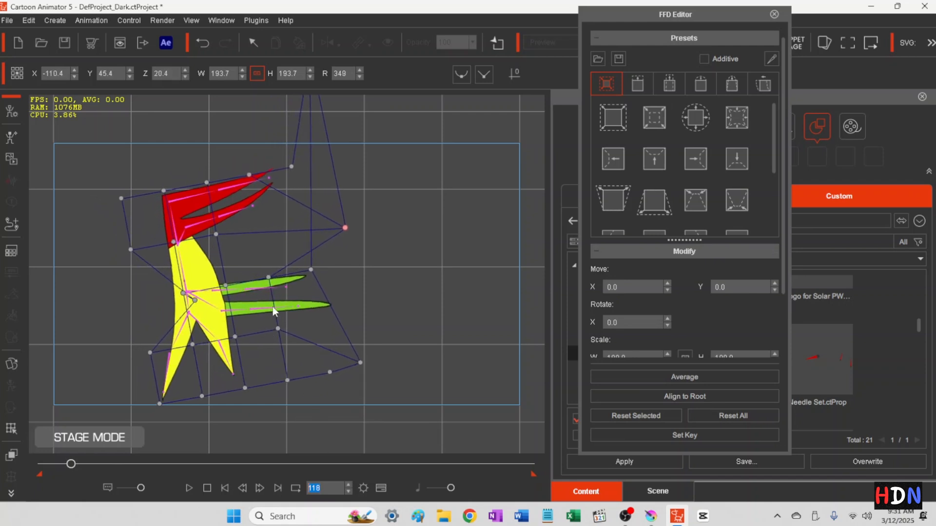
{"action": "left_click_drag", "start_coordinate": [310, 268], "coordinate": [326, 329]}
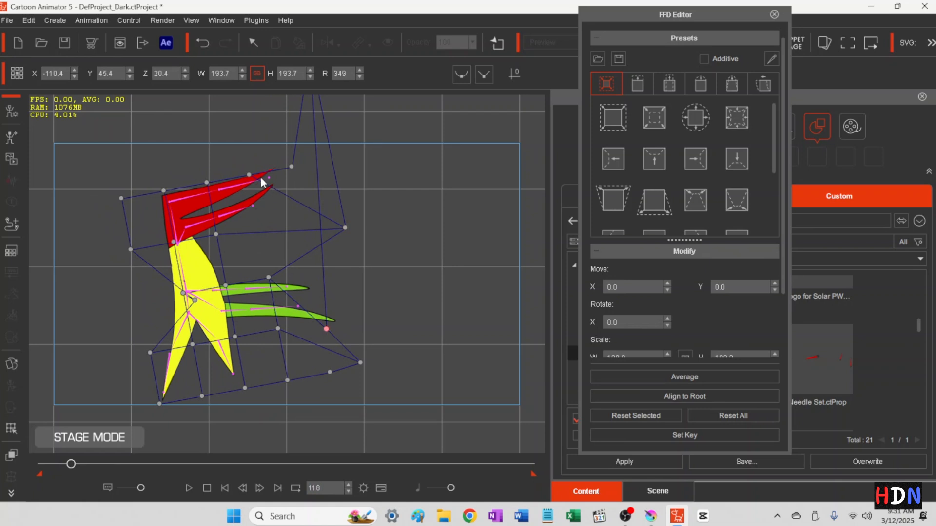
{"action": "left_click_drag", "start_coordinate": [216, 235], "coordinate": [238, 259]}
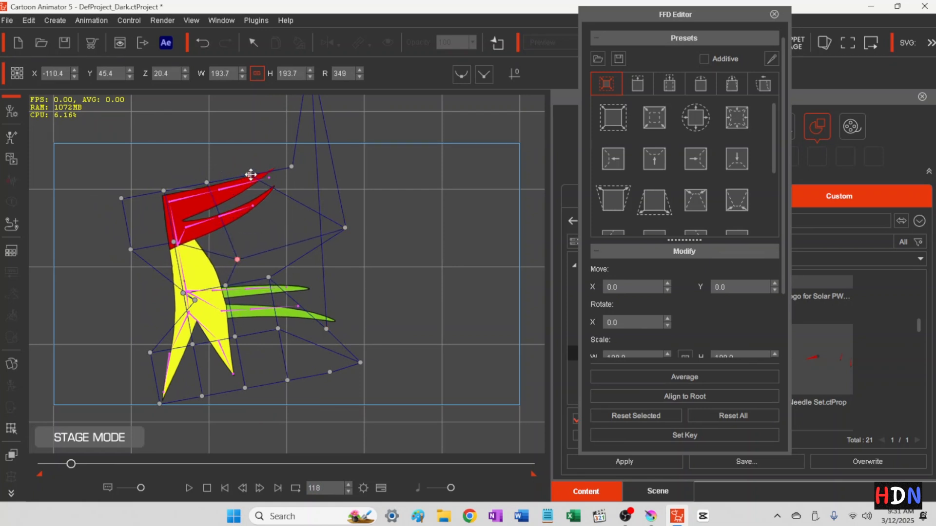
{"action": "left_click_drag", "start_coordinate": [292, 167], "coordinate": [213, 138]}
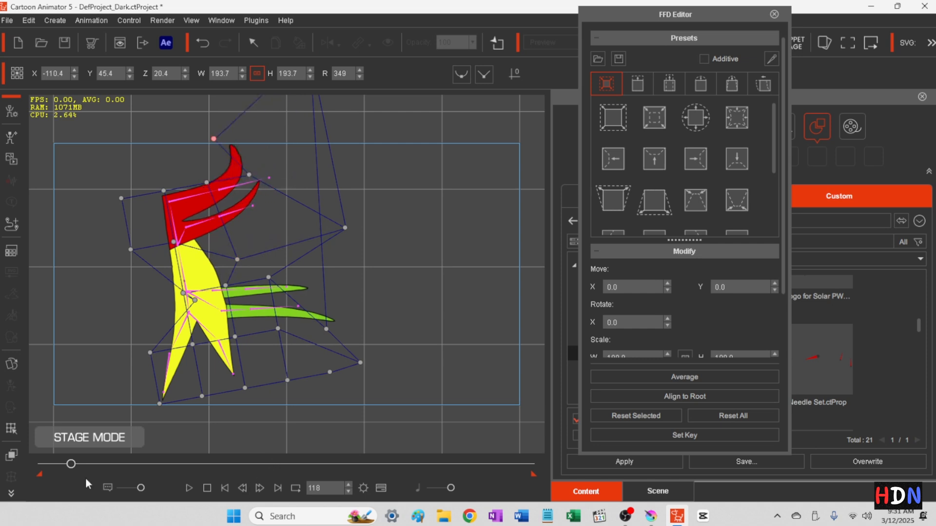
- At frame 136, return the last-column, top-row point beyond the red tip and pull the fourth-column, second-row point inward above the green shapes
{"action": "left_click", "coordinate": [348, 484]}
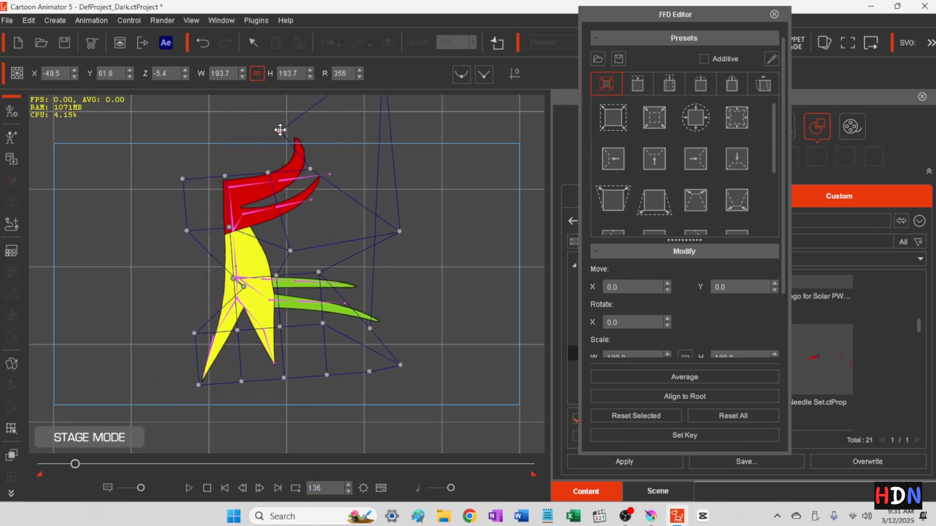
{"action": "left_click_drag", "start_coordinate": [280, 131], "coordinate": [359, 180]}
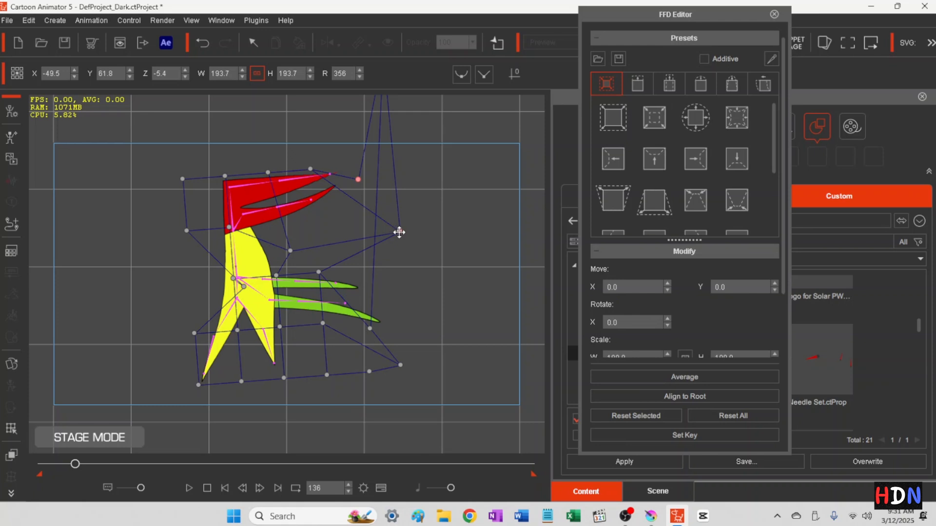
{"action": "left_click_drag", "start_coordinate": [396, 232], "coordinate": [333, 255]}
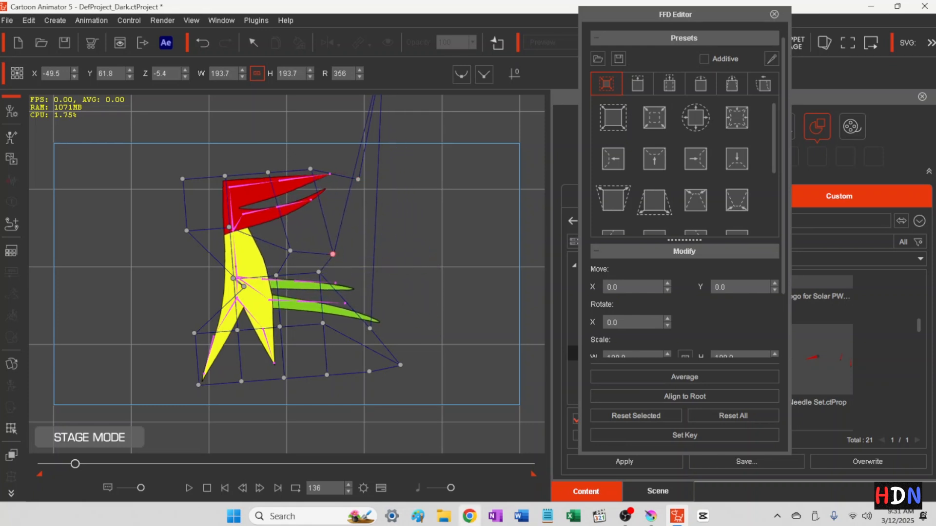
- Advance to frame 148 and raise the lattice's last-column, third-row point to above the green tips
{"action": "left_click", "coordinate": [349, 485]}
{"action": "left_click", "coordinate": [349, 484]}
{"action": "left_click", "coordinate": [349, 484]}
{"action": "left_click", "coordinate": [349, 484]}
{"action": "left_click", "coordinate": [349, 484]}
{"action": "left_click", "coordinate": [349, 484]}
{"action": "left_click", "coordinate": [349, 485]}
{"action": "left_click", "coordinate": [349, 485]}
{"action": "left_click", "coordinate": [349, 485]}
{"action": "left_click", "coordinate": [349, 485]}
{"action": "left_click", "coordinate": [349, 484]}
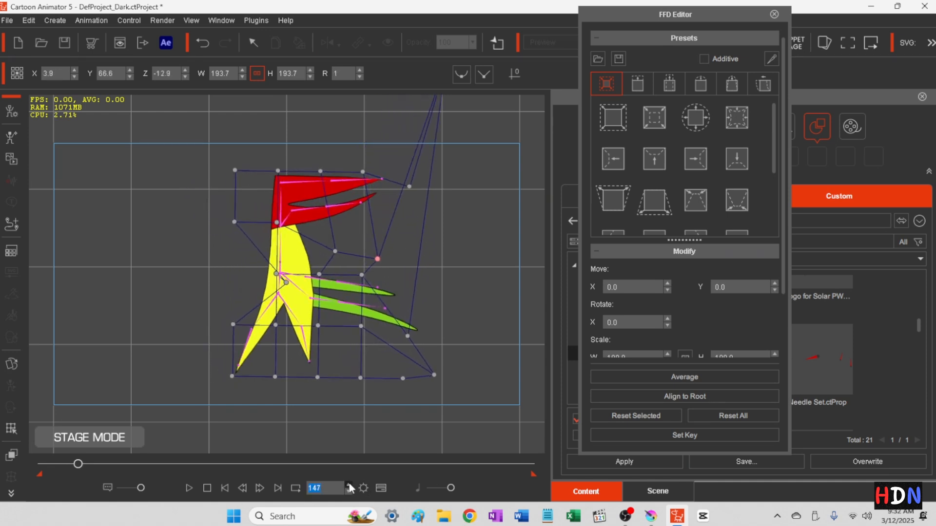
{"action": "left_click", "coordinate": [349, 485]}
{"action": "left_click_drag", "start_coordinate": [413, 335], "coordinate": [431, 240]}
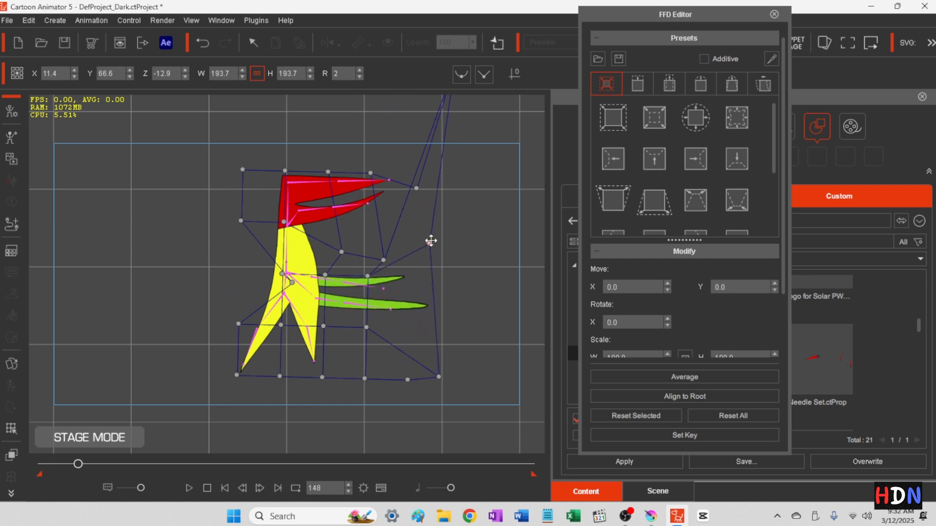
- Advance to frame 160 and pull the lattice's fourth-column, top-row point down below the red tips
{"action": "left_click", "coordinate": [349, 485]}
{"action": "left_click", "coordinate": [350, 483]}
{"action": "left_click", "coordinate": [350, 483]}
{"action": "left_click", "coordinate": [349, 483]}
{"action": "left_click", "coordinate": [350, 483]}
{"action": "left_click", "coordinate": [350, 483]}
{"action": "left_click", "coordinate": [350, 483]}
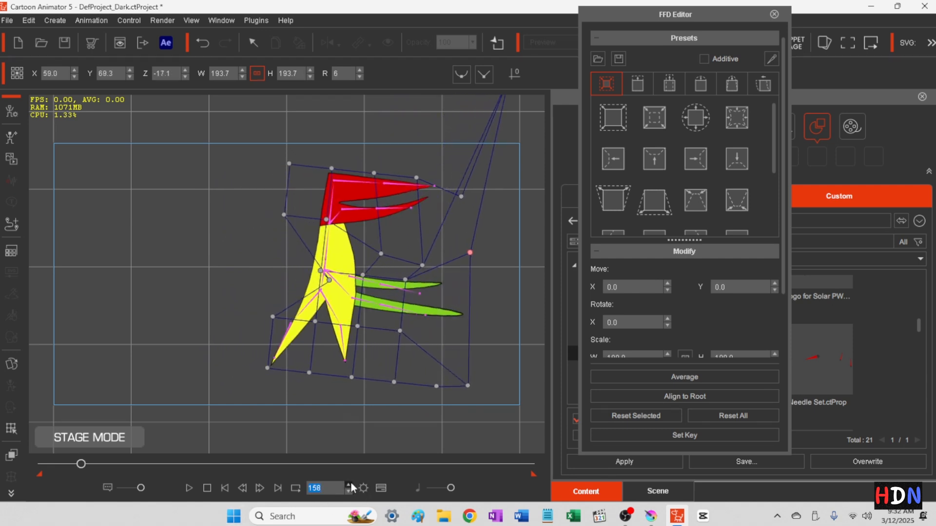
{"action": "left_click", "coordinate": [350, 483]}
{"action": "left_click", "coordinate": [350, 483]}
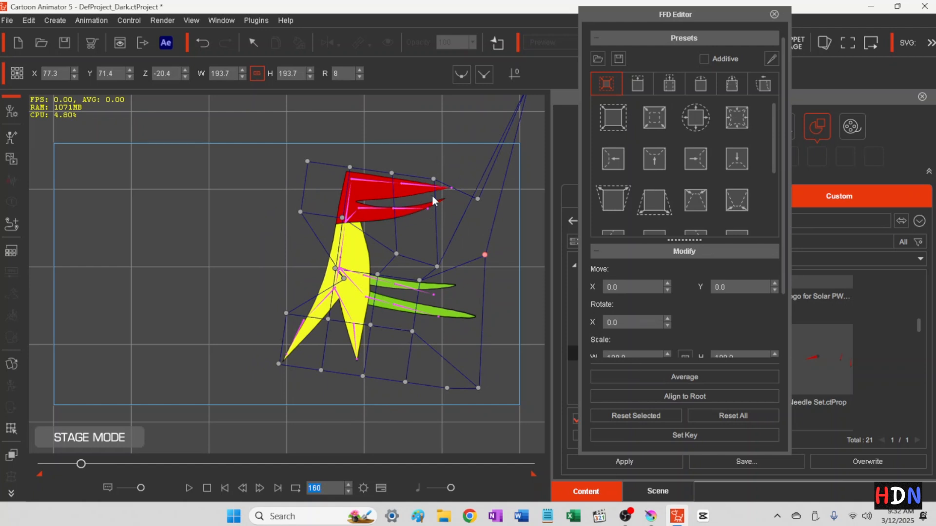
{"action": "left_click_drag", "start_coordinate": [434, 179], "coordinate": [433, 227]}
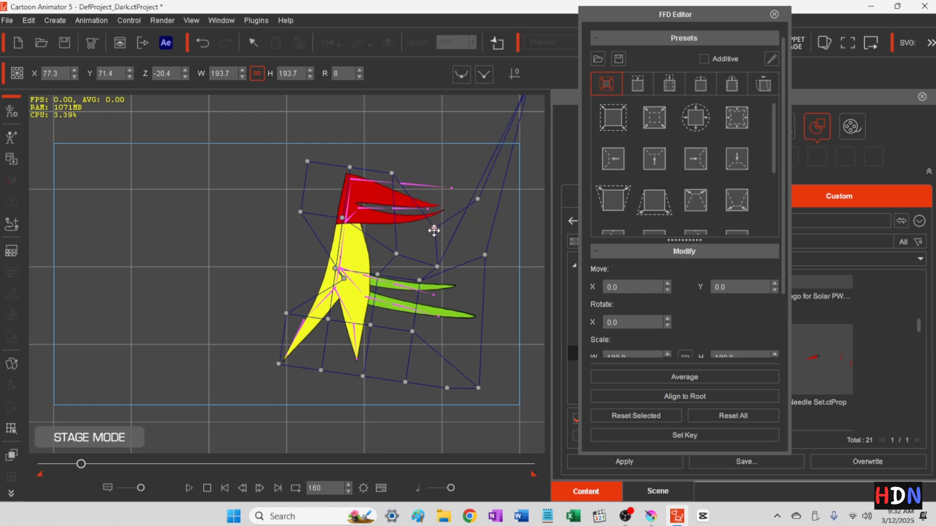
- At frame 172, lower the fourth-column, fourth-row lattice point near the bottom row and move the third-column, bottom-row point up and outward
{"action": "left_click", "coordinate": [348, 485]}
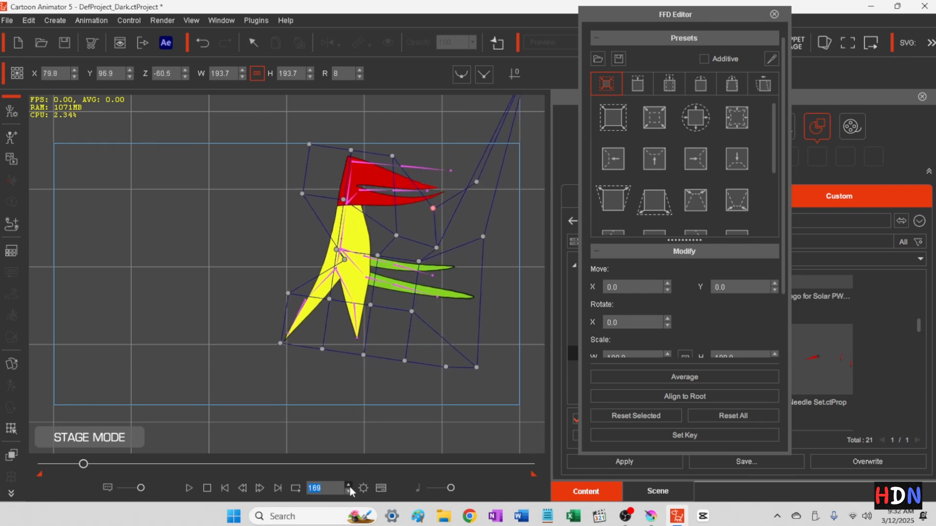
{"action": "left_click", "coordinate": [349, 486]}
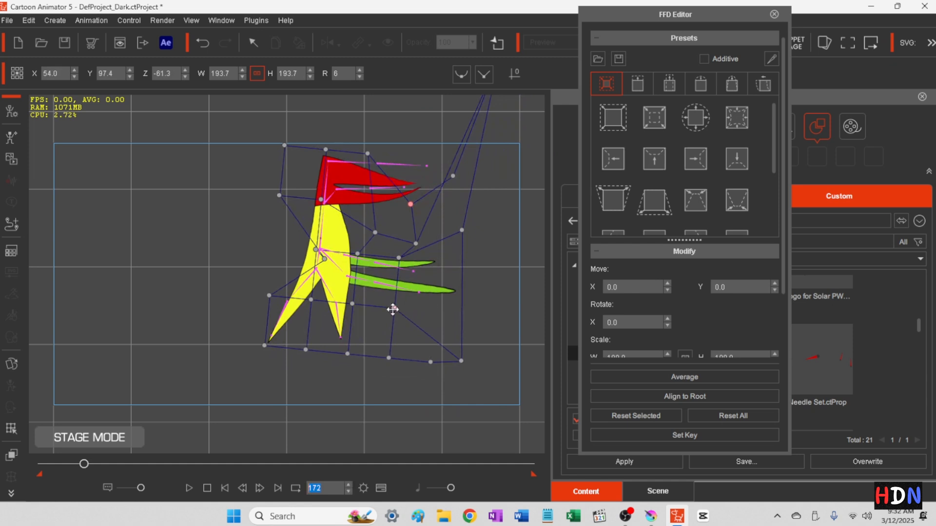
{"action": "left_click_drag", "start_coordinate": [394, 308], "coordinate": [410, 351]}
{"action": "left_click_drag", "start_coordinate": [345, 354], "coordinate": [368, 336]}
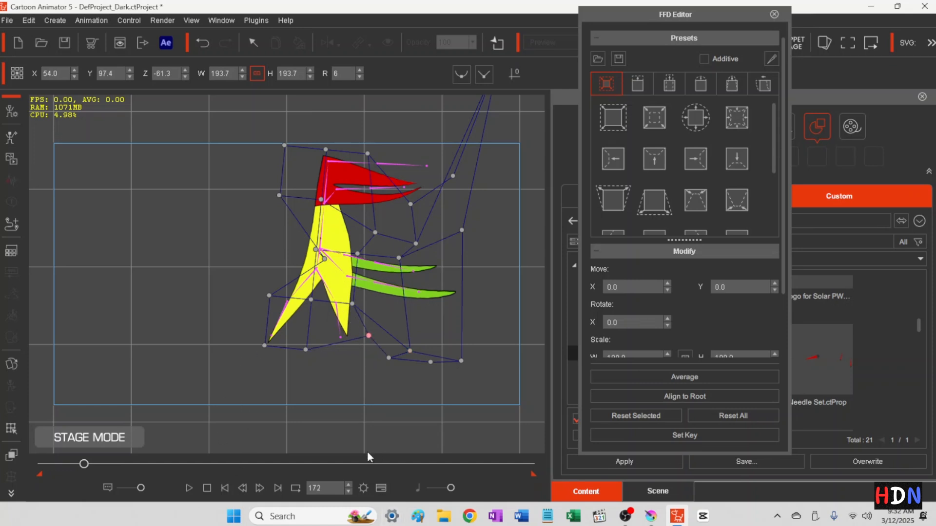
- Advance to frame 179 and pull the lattice's first-column, bottom-row point up to shorten the yellow body's outer leg
{"action": "left_click", "coordinate": [349, 485]}
{"action": "left_click", "coordinate": [349, 484]}
{"action": "left_click", "coordinate": [348, 485]}
{"action": "left_click", "coordinate": [348, 485]}
{"action": "left_click", "coordinate": [348, 485]}
{"action": "left_click", "coordinate": [348, 485]}
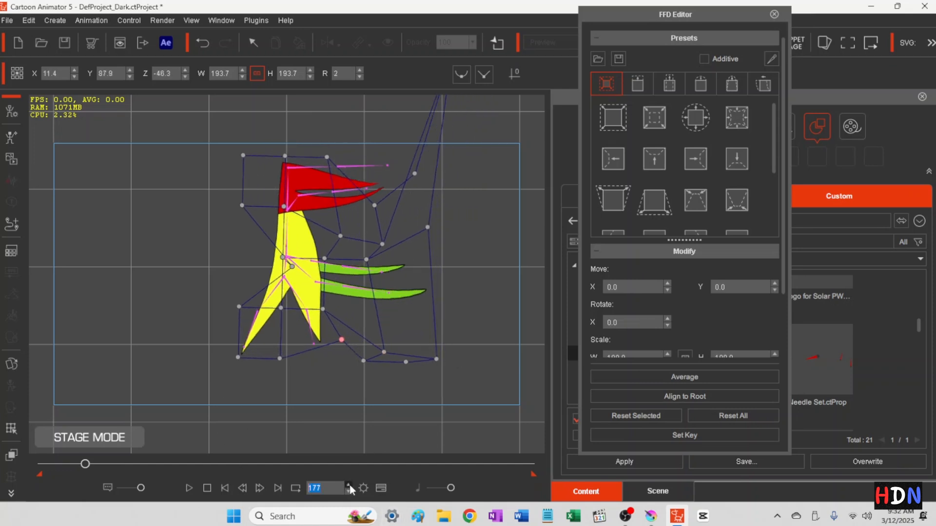
{"action": "left_click", "coordinate": [348, 484]}
{"action": "left_click_drag", "start_coordinate": [230, 364], "coordinate": [242, 331]}
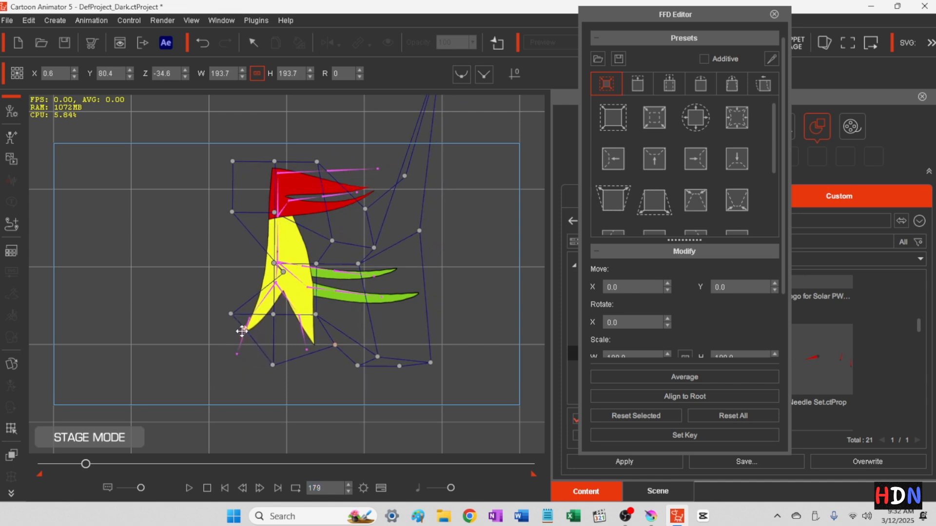
- Advance to frame 186 and pull the lattice's first-column, bottom-row point back down to lengthen the yellow leg
{"action": "left_click", "coordinate": [349, 485]}
{"action": "left_click", "coordinate": [349, 484]}
{"action": "left_click", "coordinate": [349, 485]}
{"action": "left_click", "coordinate": [349, 485]}
{"action": "left_click", "coordinate": [349, 485]}
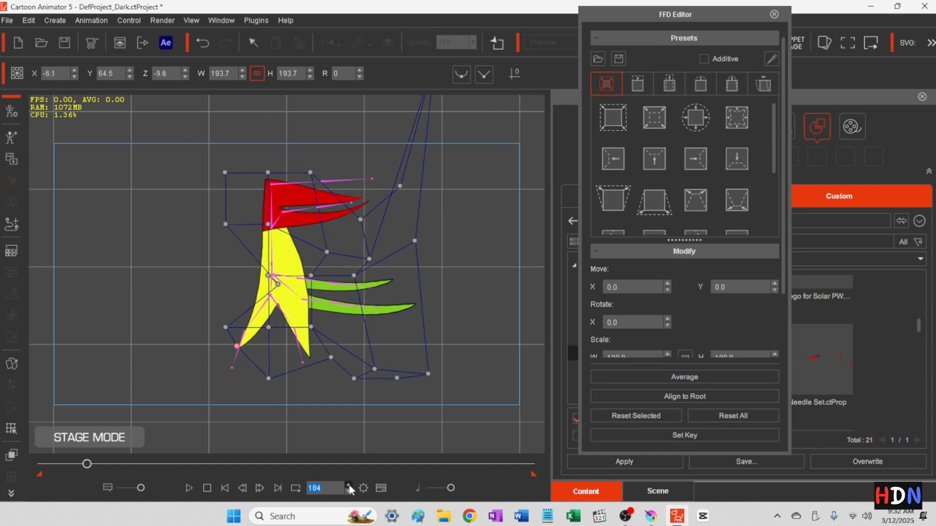
{"action": "left_click", "coordinate": [349, 485]}
{"action": "left_click", "coordinate": [349, 485]}
{"action": "left_click_drag", "start_coordinate": [243, 352], "coordinate": [248, 375]}
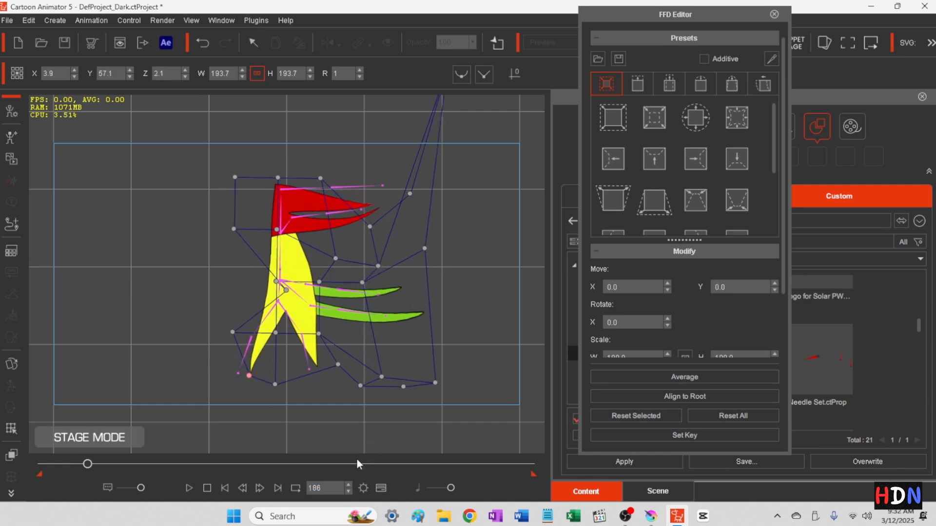
- Advance to frame 189 and pull the lattice's third-column, bottom-row point down and outward below the grid
{"action": "left_click", "coordinate": [349, 485]}
{"action": "left_click", "coordinate": [349, 485]}
{"action": "left_click", "coordinate": [349, 485]}
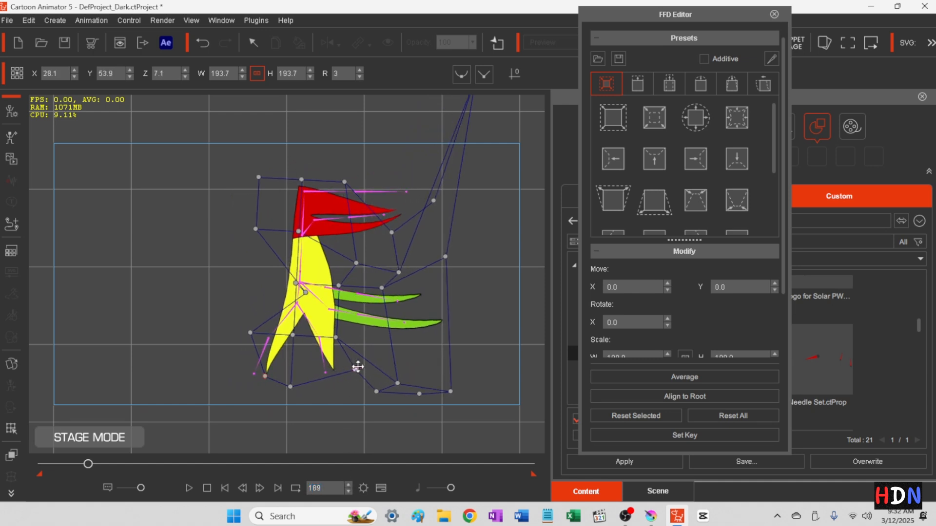
{"action": "left_click_drag", "start_coordinate": [354, 369], "coordinate": [376, 401]}
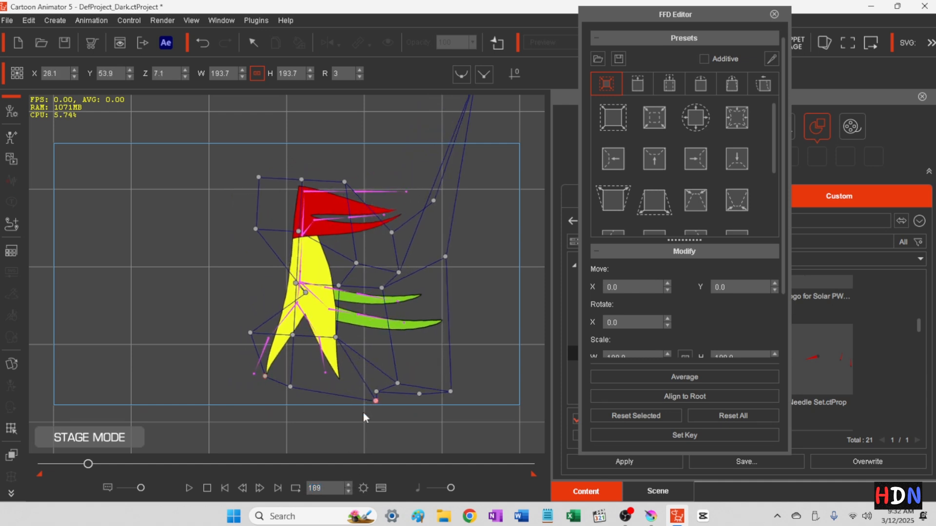
- Advance to frame 194 and raise the lattice's third-column, bottom-row point to shorten the yellow body's inner leg
{"action": "left_click", "coordinate": [349, 485]}
{"action": "left_click", "coordinate": [349, 485]}
{"action": "left_click", "coordinate": [349, 485]}
{"action": "left_click", "coordinate": [348, 485]}
{"action": "left_click", "coordinate": [349, 484]}
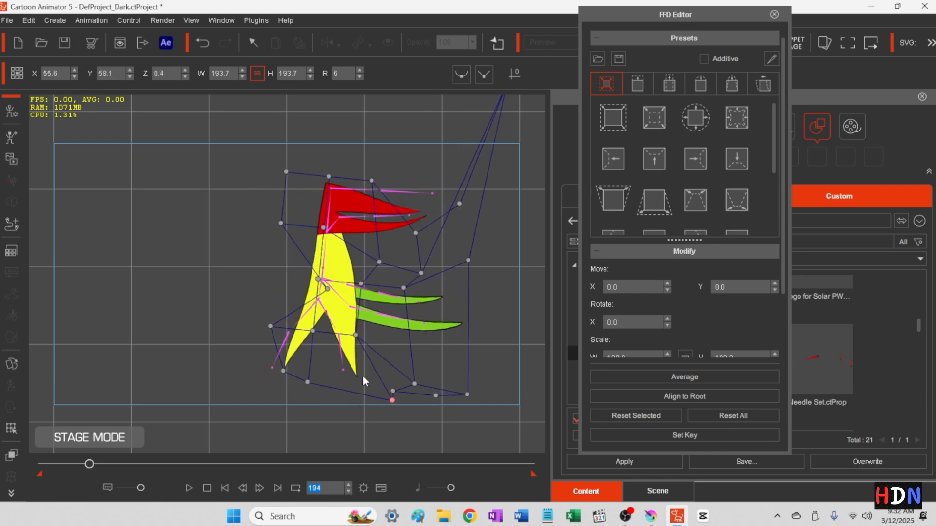
{"action": "left_click_drag", "start_coordinate": [393, 402], "coordinate": [398, 366]}
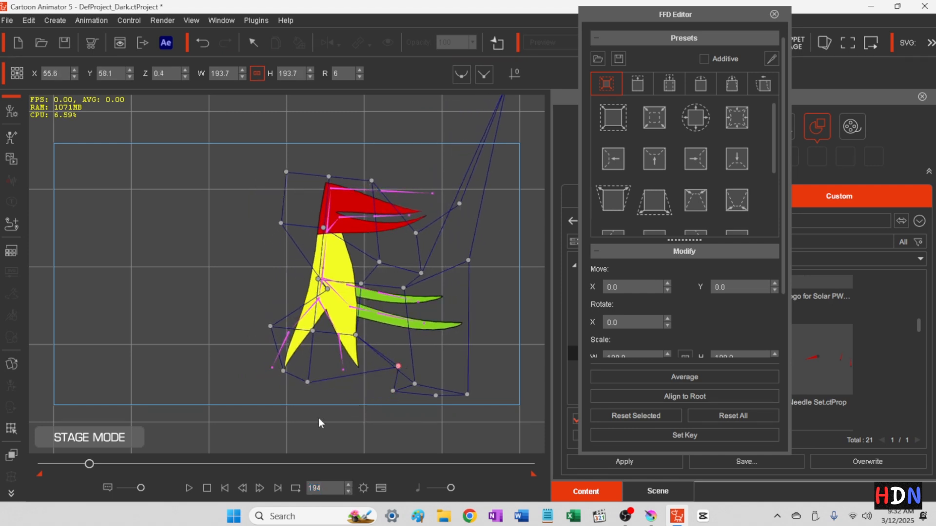
- Advance to frame 203 and pull the lattice's fourth-column, top-row point up and outward to the red tips
{"action": "left_click", "coordinate": [349, 485]}
{"action": "left_click", "coordinate": [349, 485]}
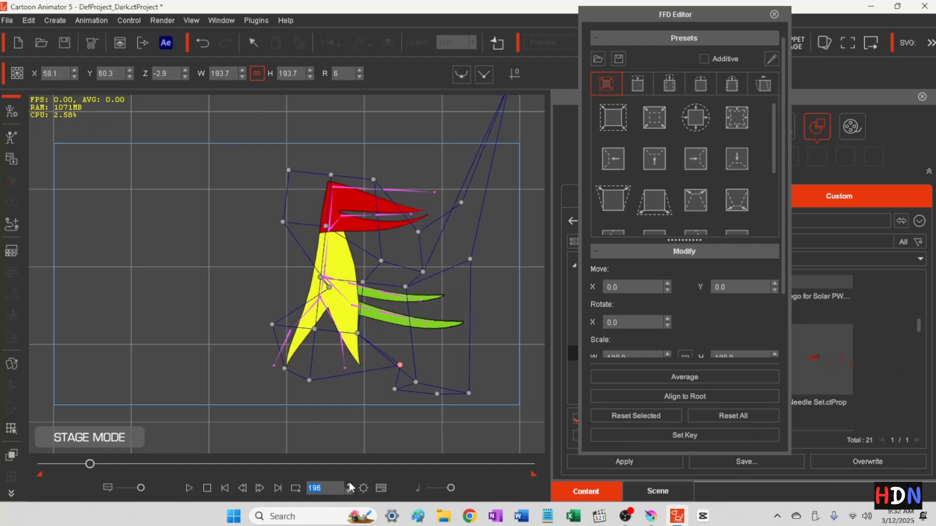
{"action": "left_click", "coordinate": [349, 485]}
{"action": "left_click", "coordinate": [348, 485]}
{"action": "left_click", "coordinate": [349, 485]}
{"action": "left_click", "coordinate": [349, 485]}
{"action": "left_click", "coordinate": [349, 485]}
{"action": "left_click", "coordinate": [349, 485]}
{"action": "left_click", "coordinate": [349, 485]}
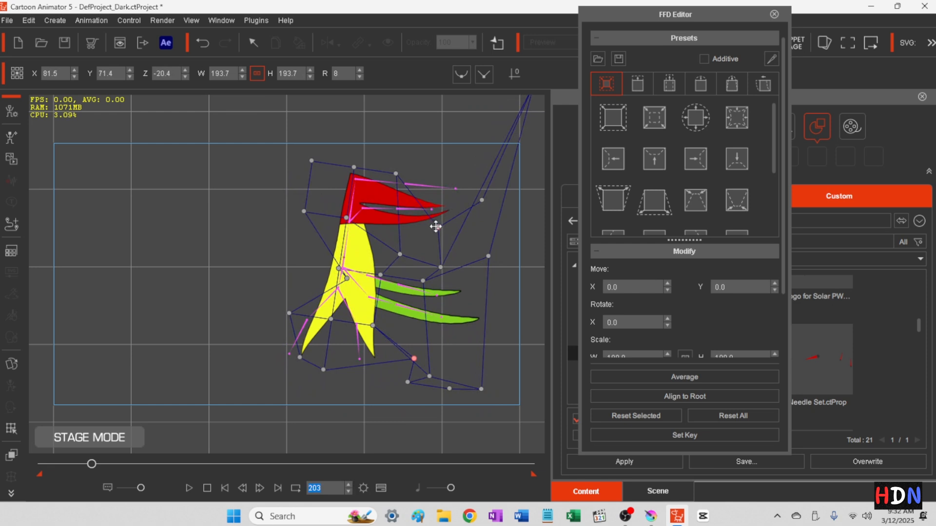
{"action": "left_click_drag", "start_coordinate": [437, 226], "coordinate": [459, 200]}
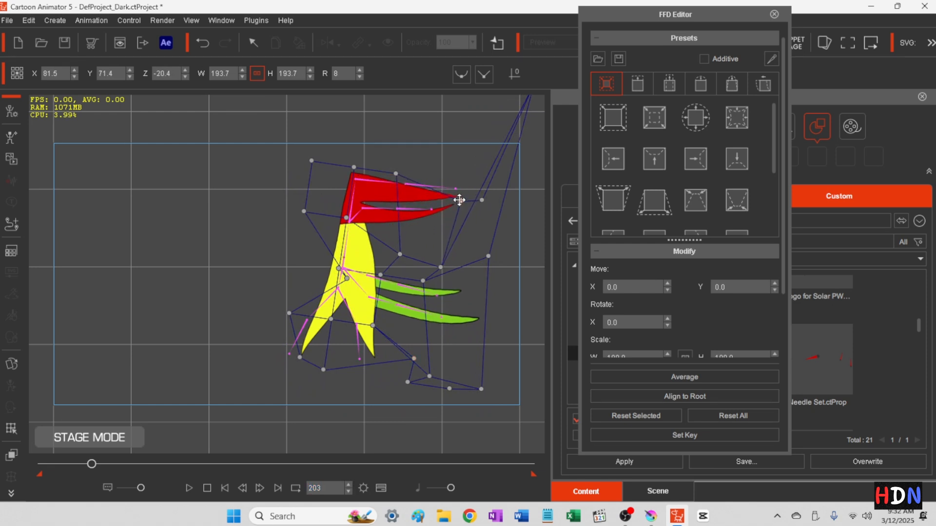
- Advance to frame 209 and raise the lattice's last-column, fourth-row point to just below the green tips
{"action": "left_click", "coordinate": [349, 485]}
{"action": "left_click", "coordinate": [349, 485]}
{"action": "left_click", "coordinate": [350, 485]}
{"action": "left_click", "coordinate": [349, 485]}
{"action": "left_click", "coordinate": [350, 485]}
{"action": "left_click", "coordinate": [349, 485]}
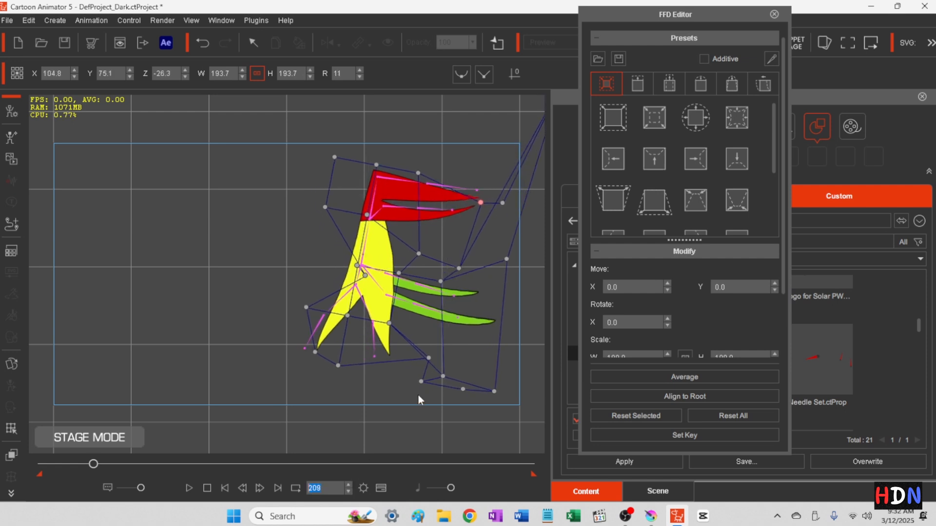
{"action": "left_click_drag", "start_coordinate": [494, 391], "coordinate": [489, 329]}
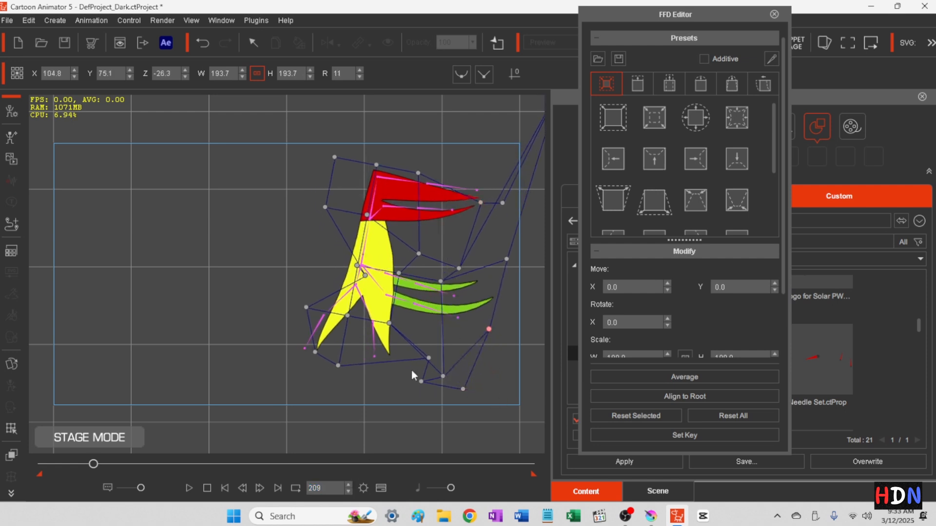
- Advance the timeline to frame 232 and return to the first frame
{"action": "left_click", "coordinate": [349, 487]}
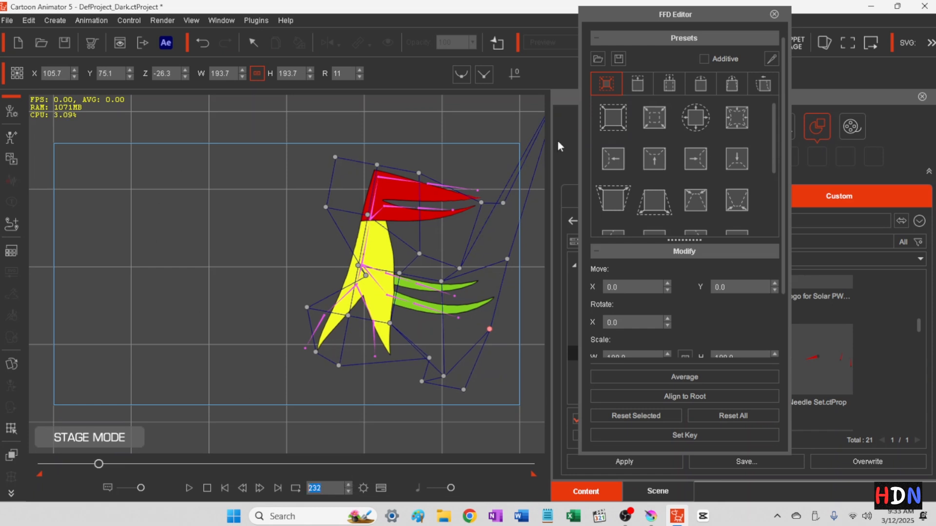
{"action": "left_click", "coordinate": [224, 488]}
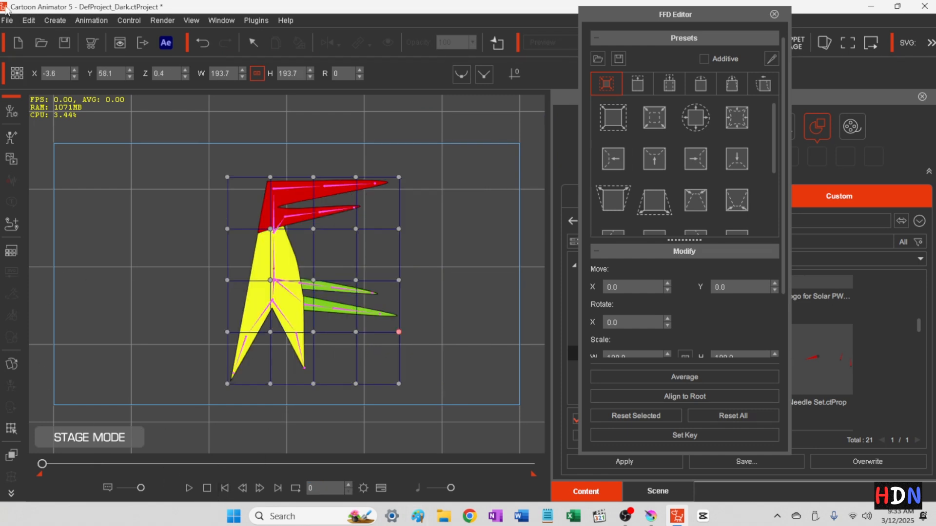
{"action": "left_click", "coordinate": [7, 22]}
{"action": "left_click", "coordinate": [37, 73]}
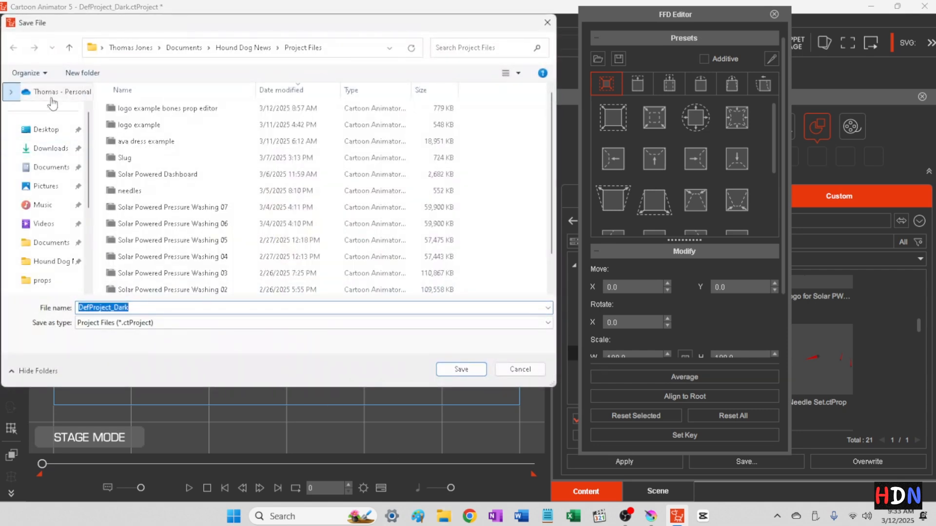
{"action": "left_click", "coordinate": [520, 370]}
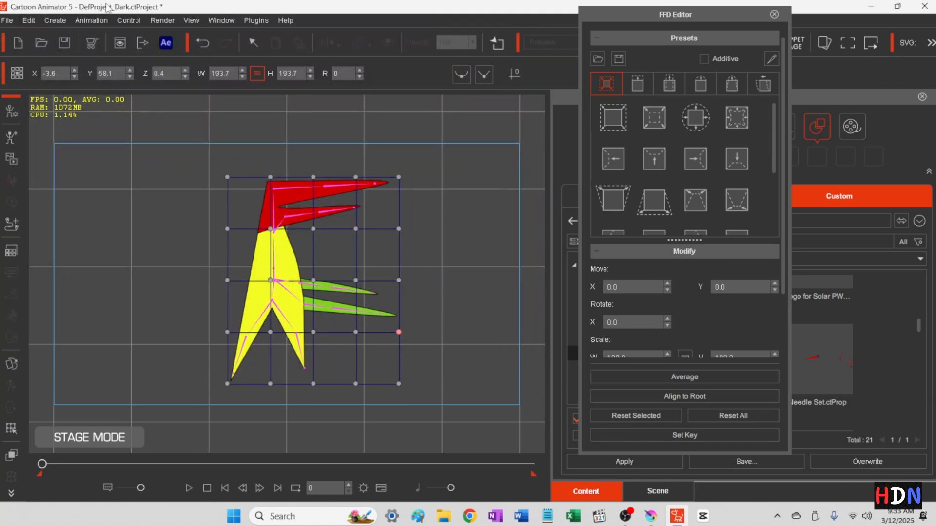
- Save the project under the new name "logo example bones prop editor1" in the Project Files folder
{"action": "left_click", "coordinate": [5, 20]}
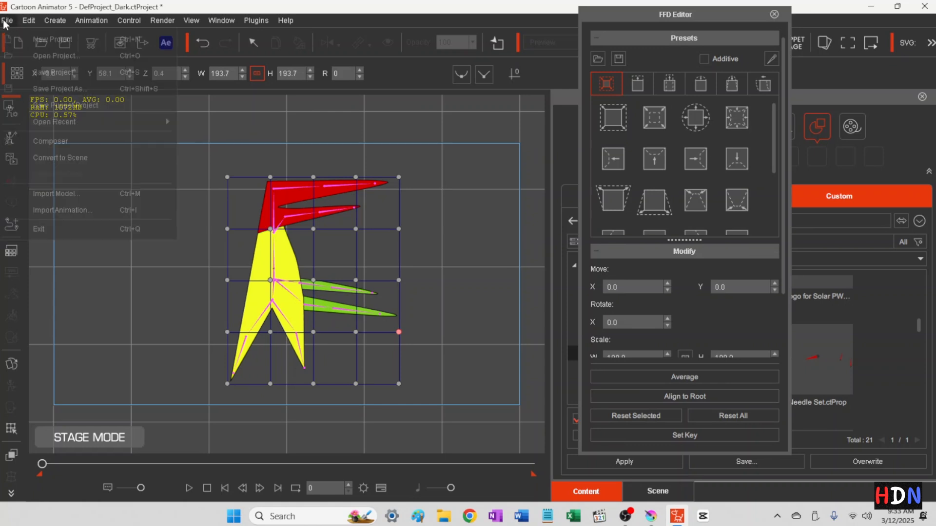
{"action": "left_click", "coordinate": [39, 72]}
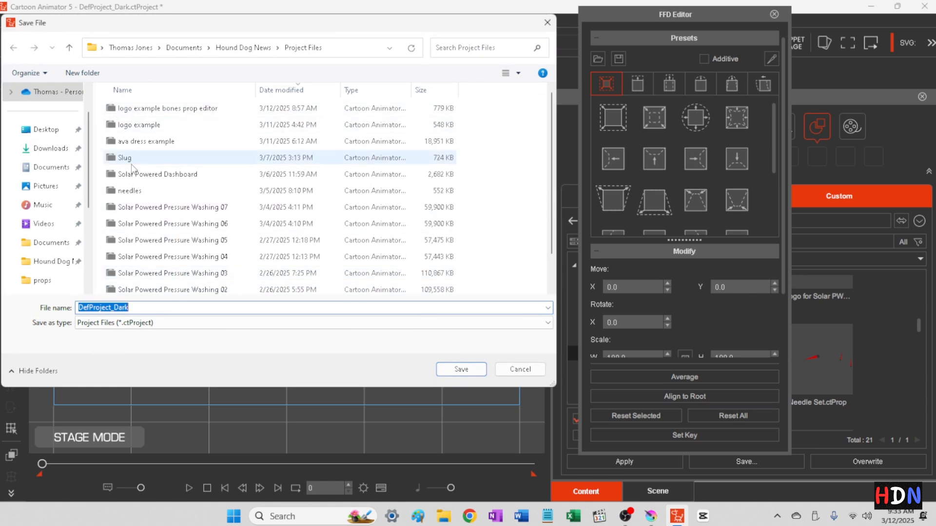
{"action": "left_click", "coordinate": [124, 108]}
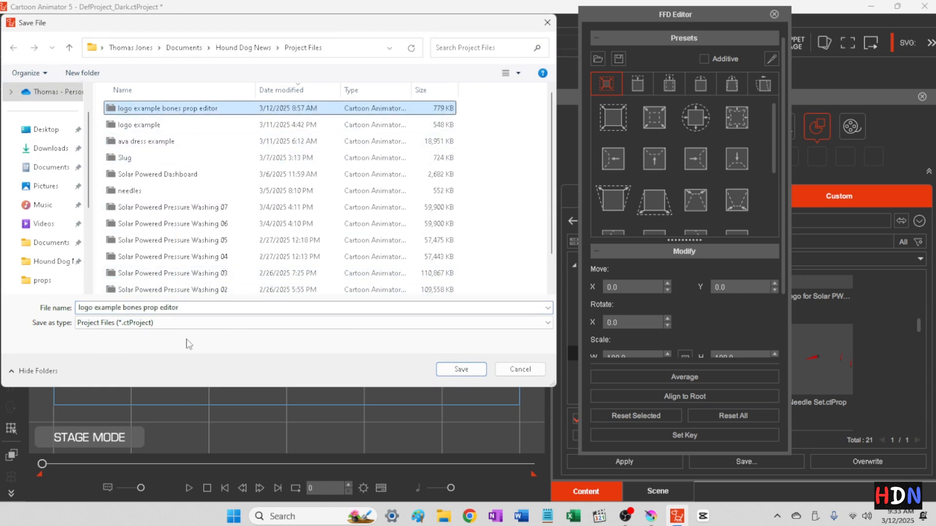
{"action": "left_click", "coordinate": [183, 307]}
{"action": "left_click", "coordinate": [183, 307]}
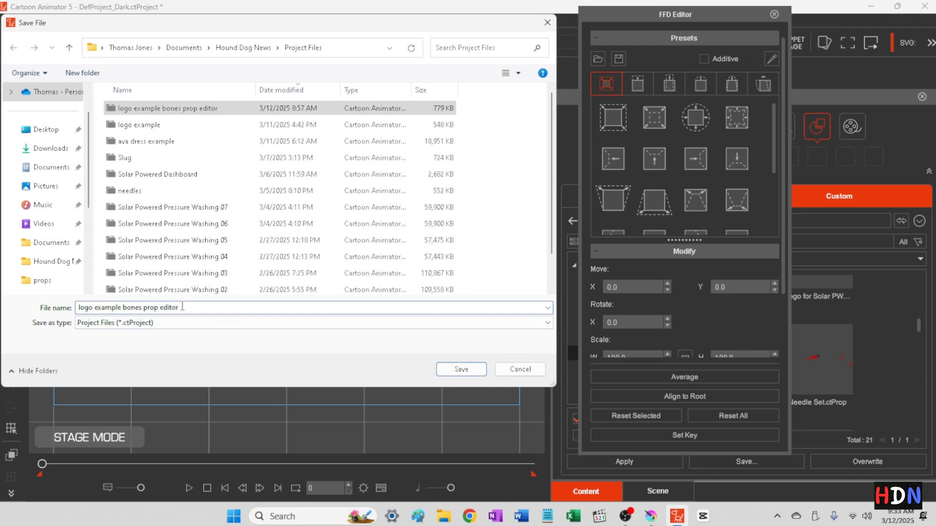
{"action": "left_click", "coordinate": [459, 370]}
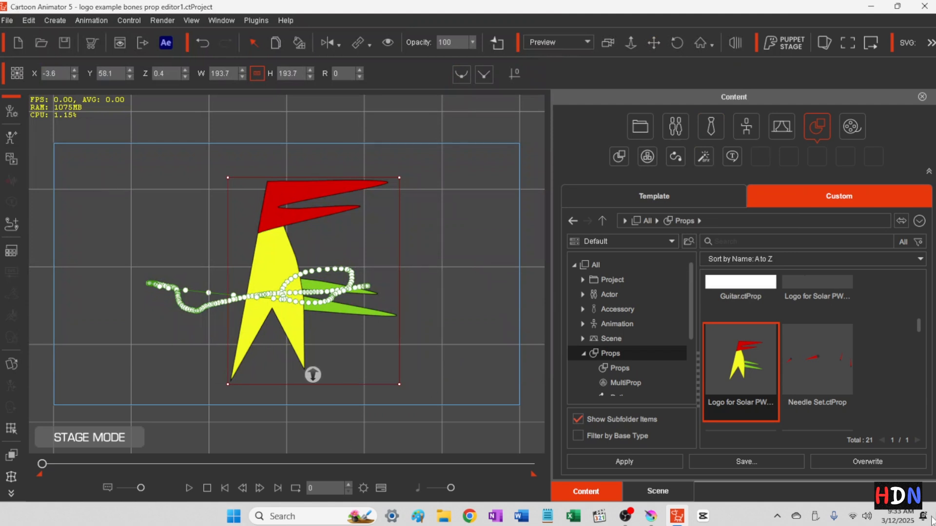
- Deselect the logo prop and play the finished animation in the full-screen view
{"action": "mouse_move", "coordinate": [625, 516]}
{"action": "key", "text": "ctrl+7"}
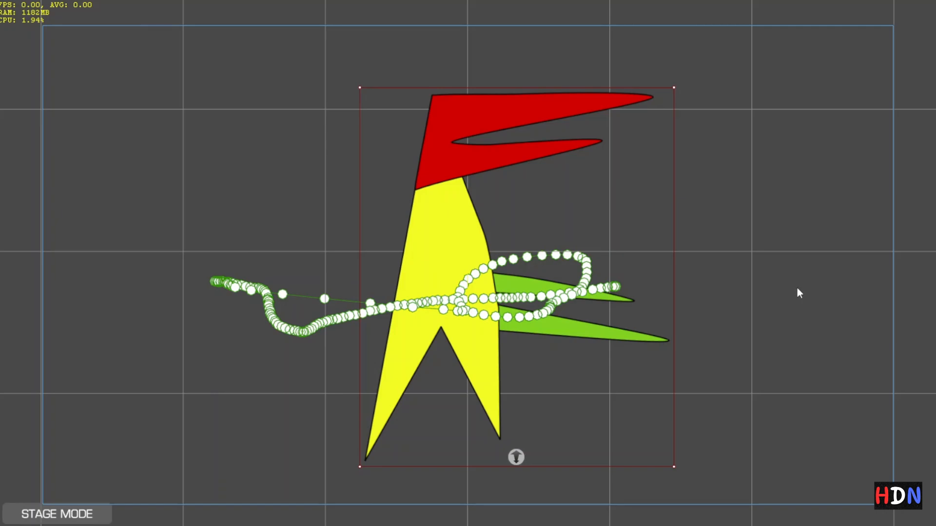
{"action": "key", "text": "ctrl+7"}
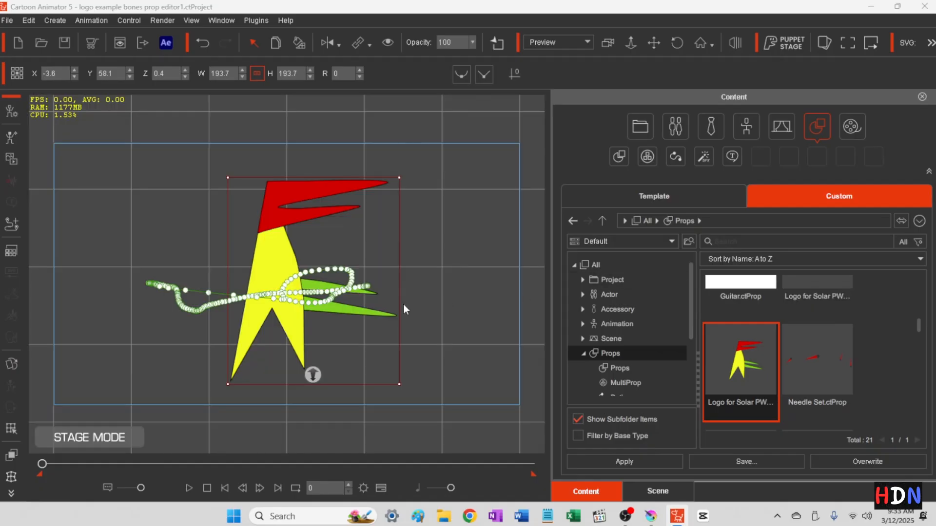
{"action": "left_click", "coordinate": [476, 335]}
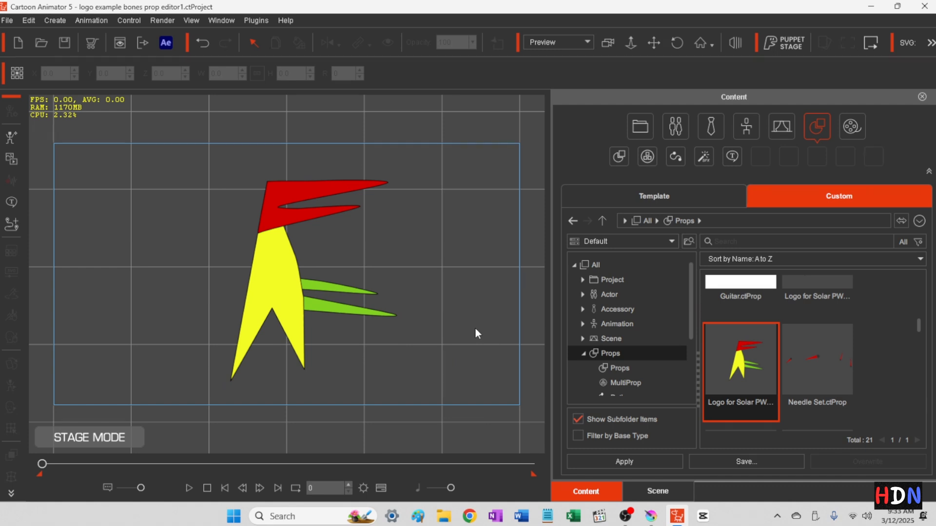
{"action": "key", "text": "ctrl+7"}
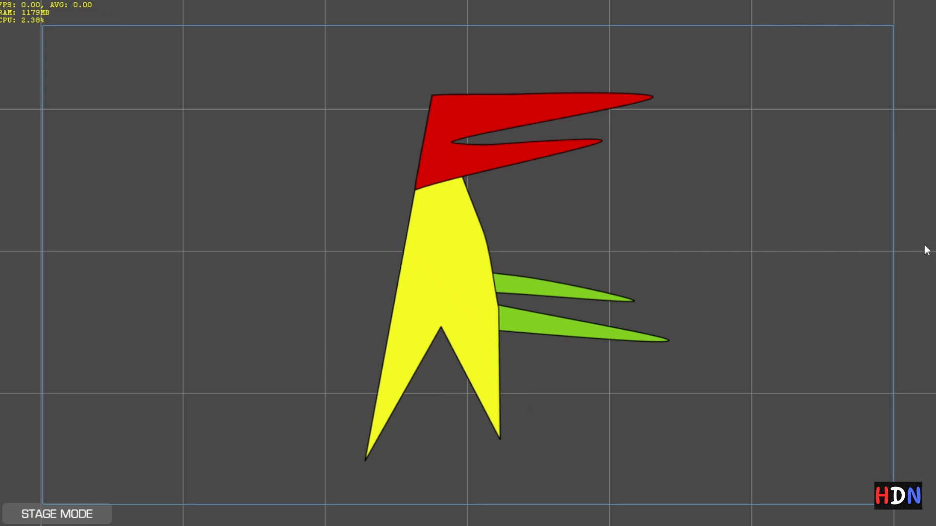
{"action": "key", "text": "space"}
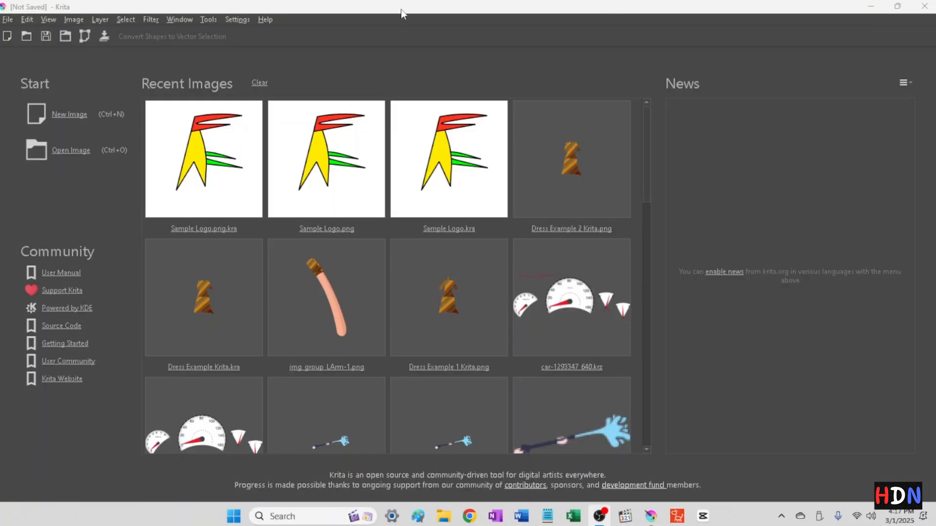
- Switch to Krita and create a new 1000 x 1000 px RGB/Alpha document at 300 pixels per inch
{"action": "left_click", "coordinate": [368, 70]}
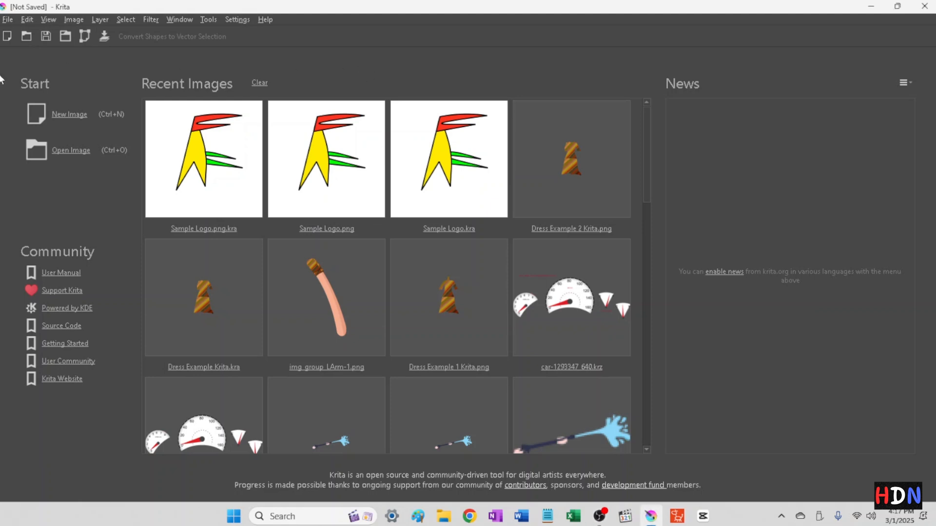
{"action": "left_click", "coordinate": [60, 122]}
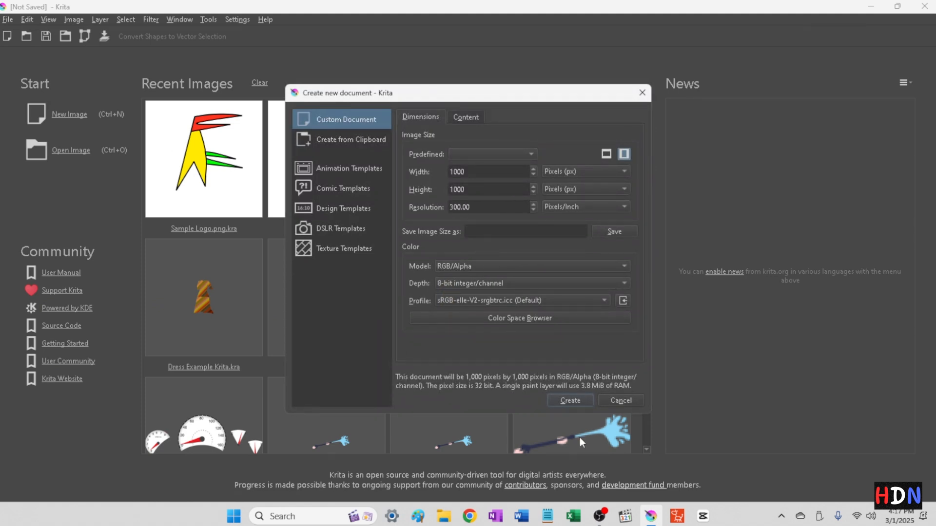
{"action": "left_click", "coordinate": [568, 400]}
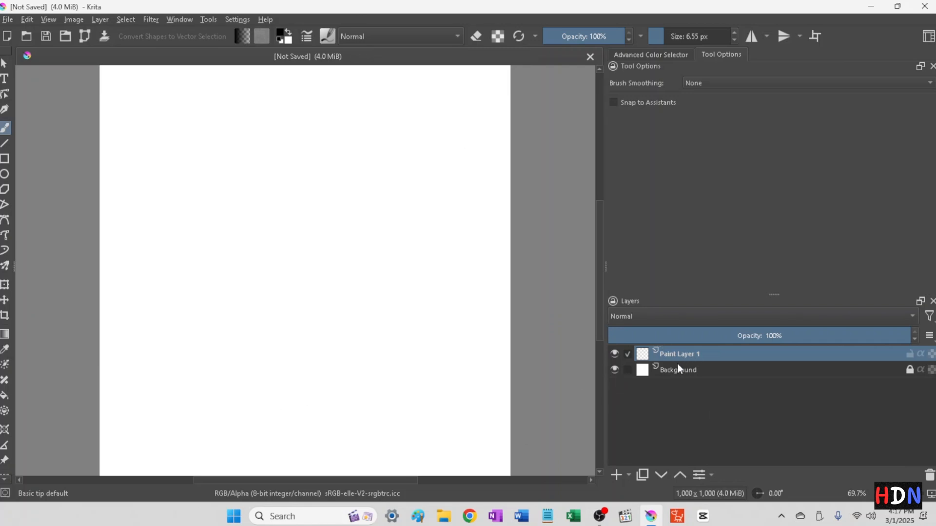
- Add a vector layer, delete Paint Layer 1, and make the vector layer active
{"action": "mouse_move", "coordinate": [674, 360]}
{"action": "left_click", "coordinate": [627, 475]}
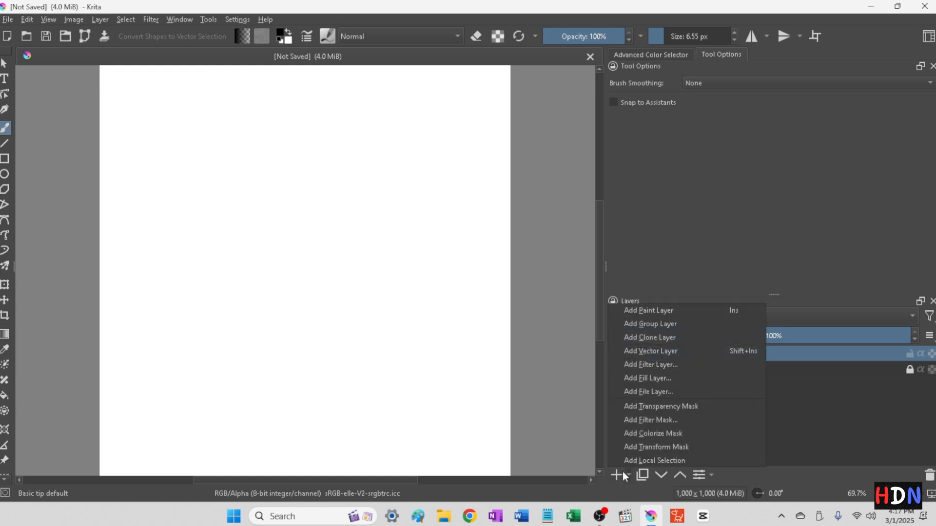
{"action": "left_click", "coordinate": [630, 352]}
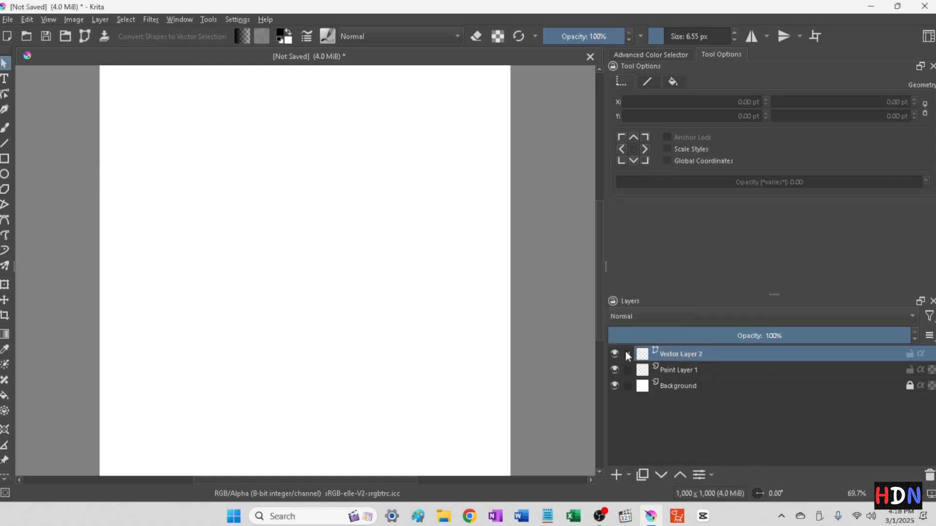
{"action": "left_click", "coordinate": [799, 370]}
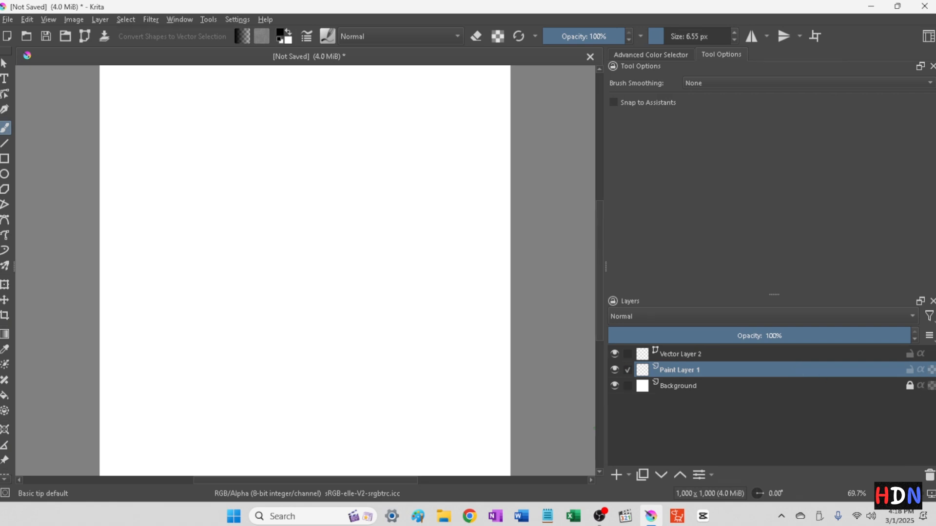
{"action": "left_click", "coordinate": [930, 475]}
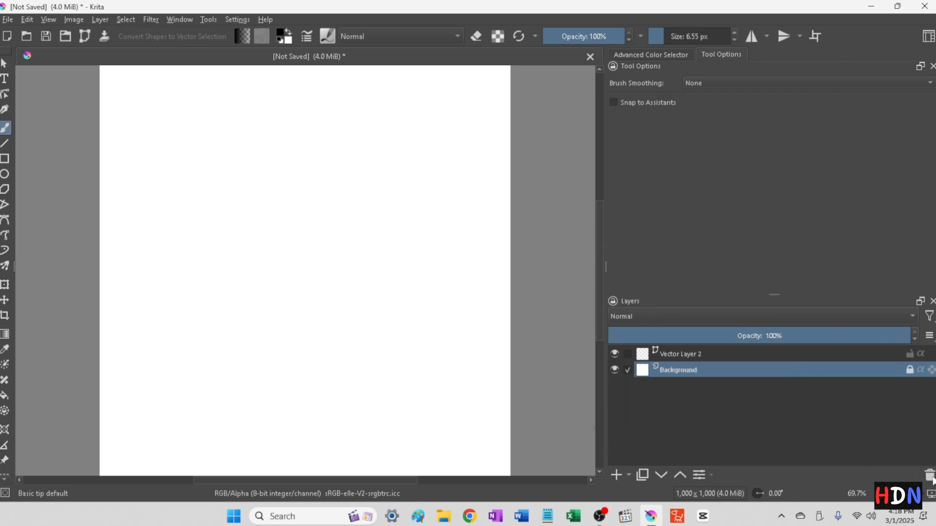
{"action": "left_click", "coordinate": [690, 356]}
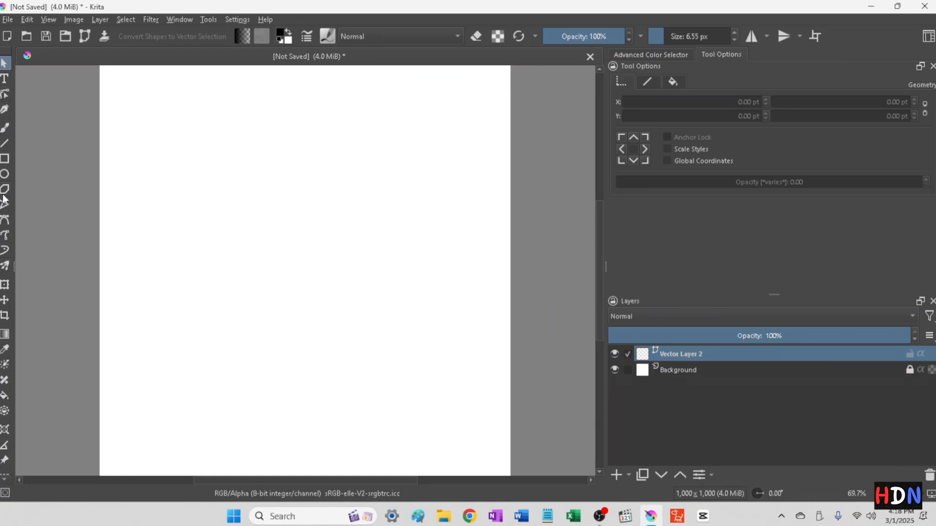
- Draw a long, narrow, closed Bezier shape slanting down the canvas, with a pointed top and rounded bottom, as the letter's stem
{"action": "left_click", "coordinate": [6, 220]}
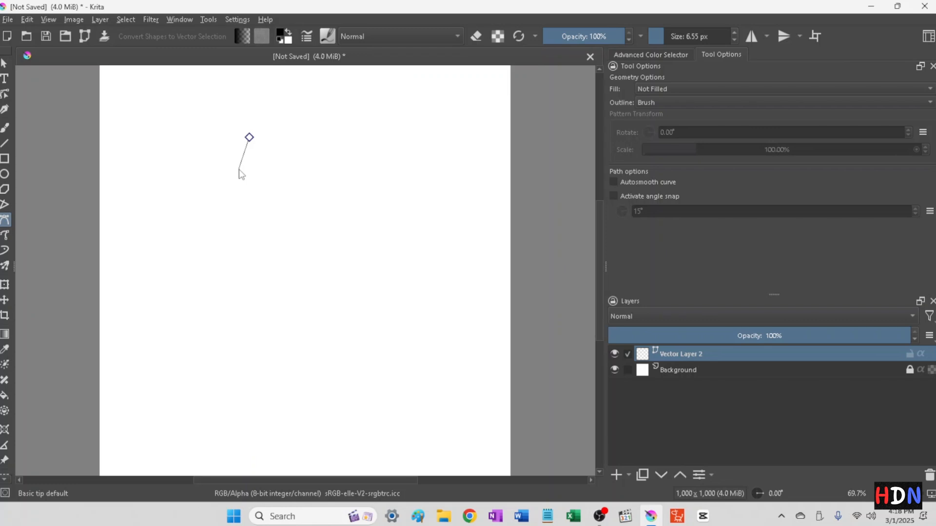
{"action": "left_click_drag", "start_coordinate": [239, 171], "coordinate": [238, 188]}
{"action": "mouse_move", "coordinate": [238, 188]}
{"action": "left_mouse_down"}
{"action": "mouse_move", "coordinate": [258, 183]}
{"action": "mouse_move", "coordinate": [292, 140]}
{"action": "mouse_move", "coordinate": [299, 176]}
{"action": "mouse_move", "coordinate": [278, 258]}
{"action": "mouse_move", "coordinate": [266, 240]}
{"action": "mouse_move", "coordinate": [258, 184]}
{"action": "mouse_move", "coordinate": [250, 172]}
{"action": "mouse_move", "coordinate": [241, 178]}
{"action": "mouse_move", "coordinate": [228, 146]}
{"action": "mouse_move", "coordinate": [212, 173]}
{"action": "mouse_move", "coordinate": [226, 154]}
{"action": "mouse_move", "coordinate": [248, 185]}
{"action": "mouse_move", "coordinate": [238, 170]}
{"action": "mouse_move", "coordinate": [248, 205]}
{"action": "mouse_move", "coordinate": [235, 176]}
{"action": "mouse_move", "coordinate": [239, 184]}
{"action": "left_mouse_up"}
{"action": "left_click", "coordinate": [256, 257]}
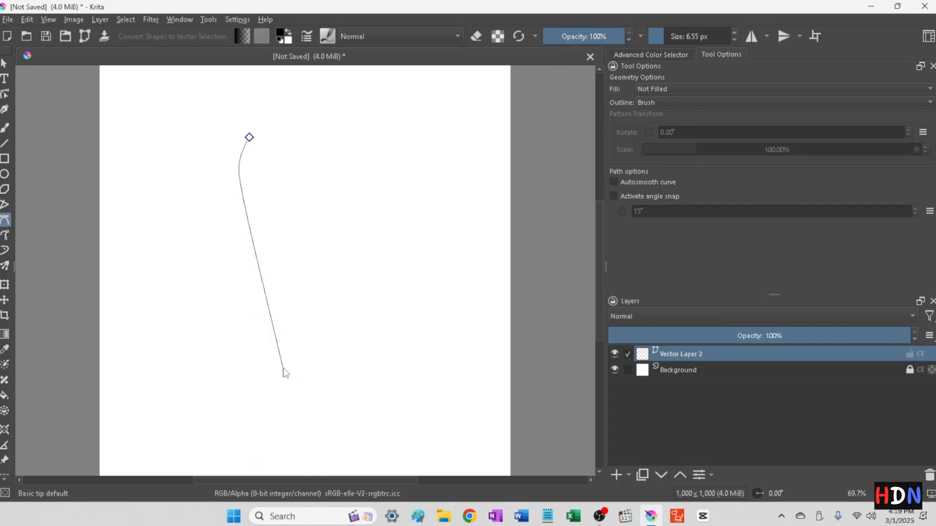
{"action": "mouse_move", "coordinate": [290, 368]}
{"action": "left_mouse_down"}
{"action": "mouse_move", "coordinate": [305, 388]}
{"action": "mouse_move", "coordinate": [335, 378]}
{"action": "mouse_move", "coordinate": [335, 366]}
{"action": "mouse_move", "coordinate": [299, 356]}
{"action": "mouse_move", "coordinate": [317, 379]}
{"action": "mouse_move", "coordinate": [289, 367]}
{"action": "mouse_move", "coordinate": [309, 382]}
{"action": "mouse_move", "coordinate": [308, 369]}
{"action": "mouse_move", "coordinate": [297, 366]}
{"action": "left_mouse_up"}
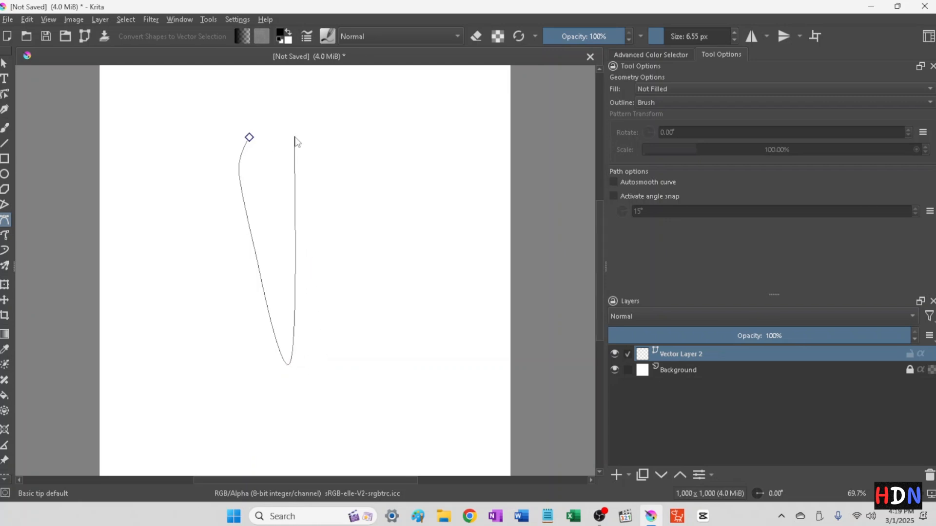
{"action": "left_click", "coordinate": [249, 138]}
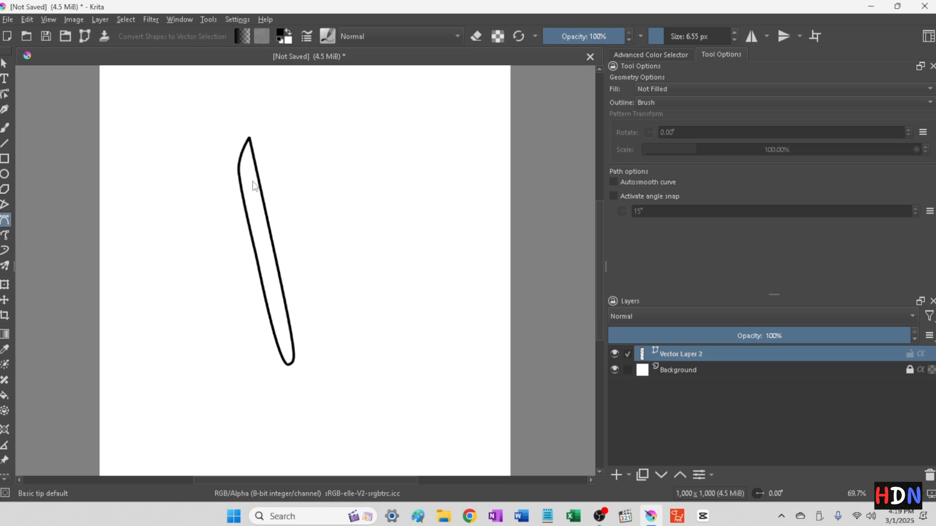
- Draw a closed curved Bezier shape from the stem's top point outward and back to its outer edge as the upper arm
{"action": "left_click", "coordinate": [248, 138]}
{"action": "left_click_drag", "start_coordinate": [353, 146], "coordinate": [382, 167]}
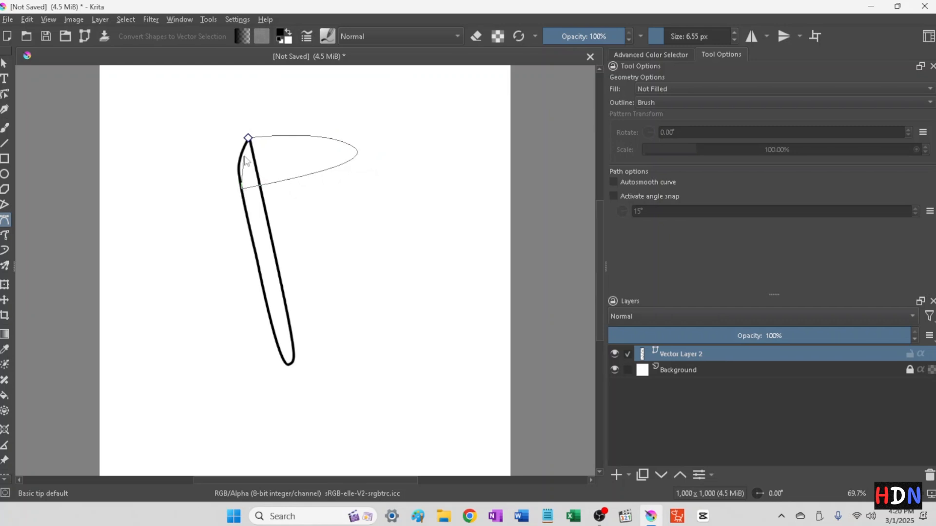
{"action": "left_click", "coordinate": [248, 139]}
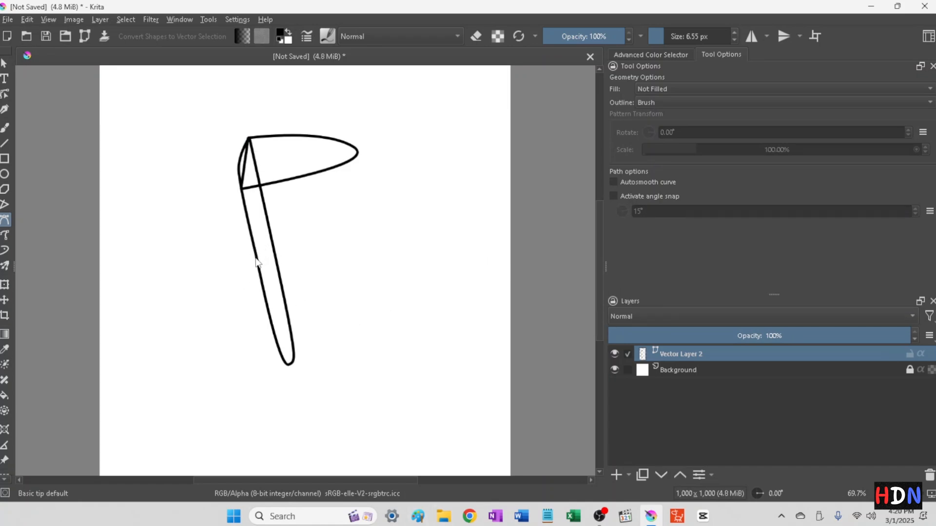
- Draw a long, tapered, closed Bezier shape from the middle of the stem's outer edge as the lower arm
{"action": "left_click", "coordinate": [403, 251]}
{"action": "left_click_drag", "start_coordinate": [417, 257], "coordinate": [360, 269]}
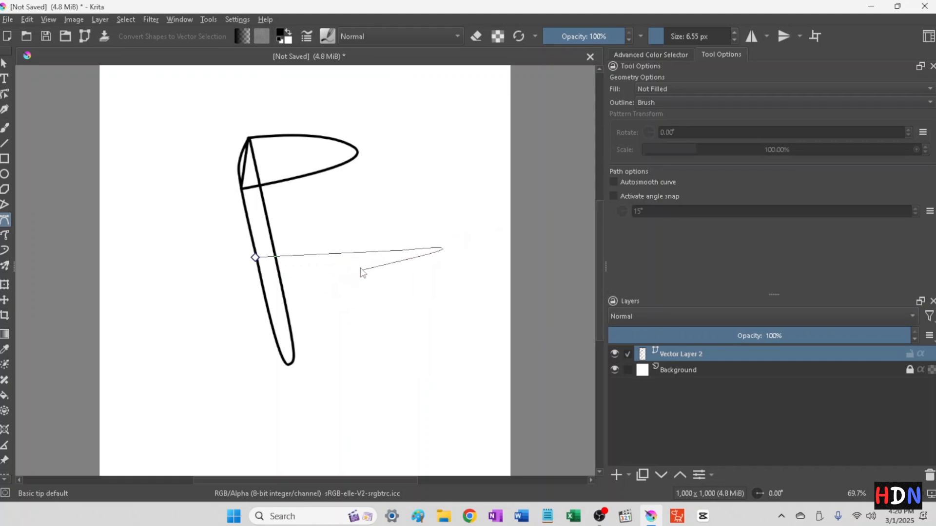
{"action": "left_click", "coordinate": [265, 300]}
{"action": "left_click", "coordinate": [255, 258]}
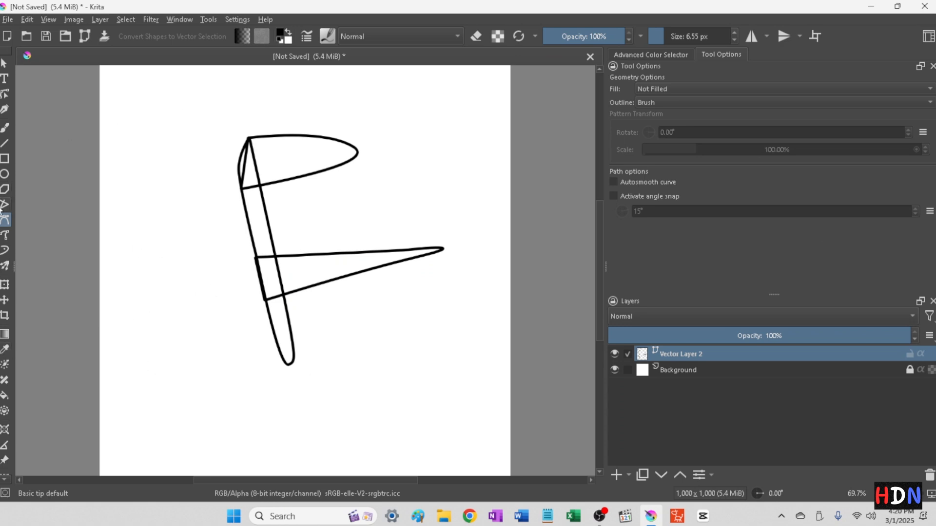
- Edit the upper arm's shape by shortening the tip node's curve handles and moving the tip outward and down
{"action": "left_click", "coordinate": [4, 95]}
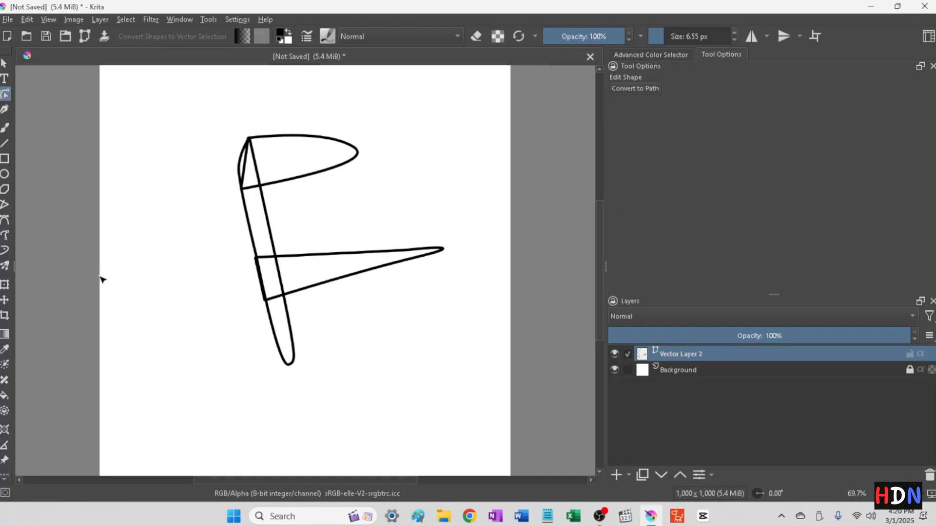
{"action": "left_click", "coordinate": [299, 149]}
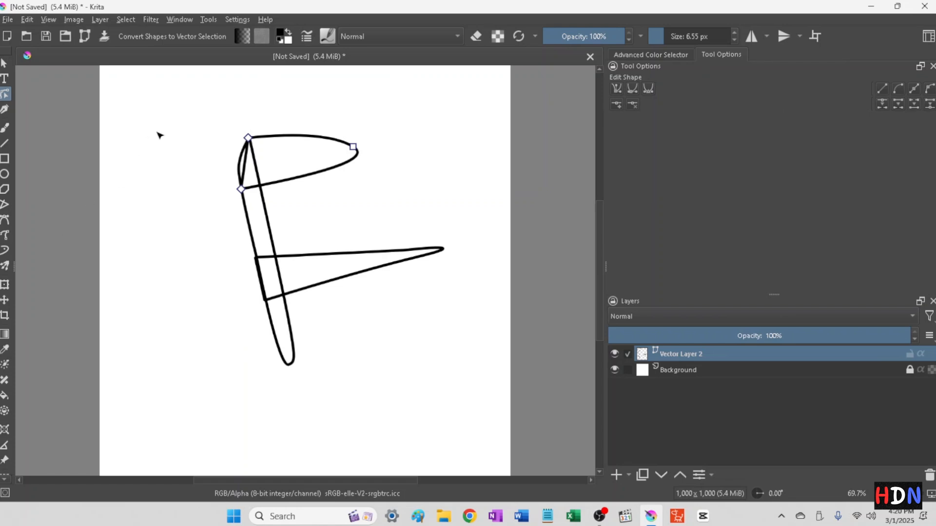
{"action": "left_click", "coordinate": [353, 148]}
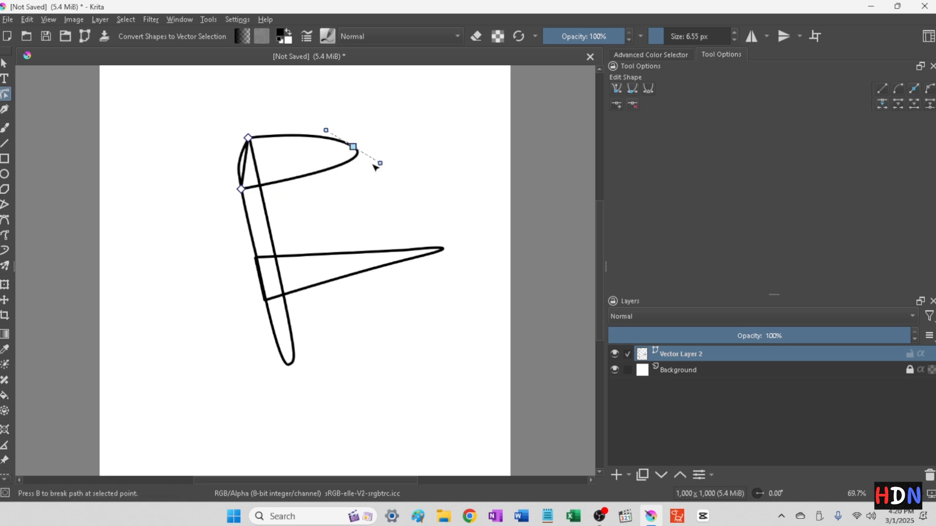
{"action": "left_click_drag", "start_coordinate": [380, 163], "coordinate": [358, 158]}
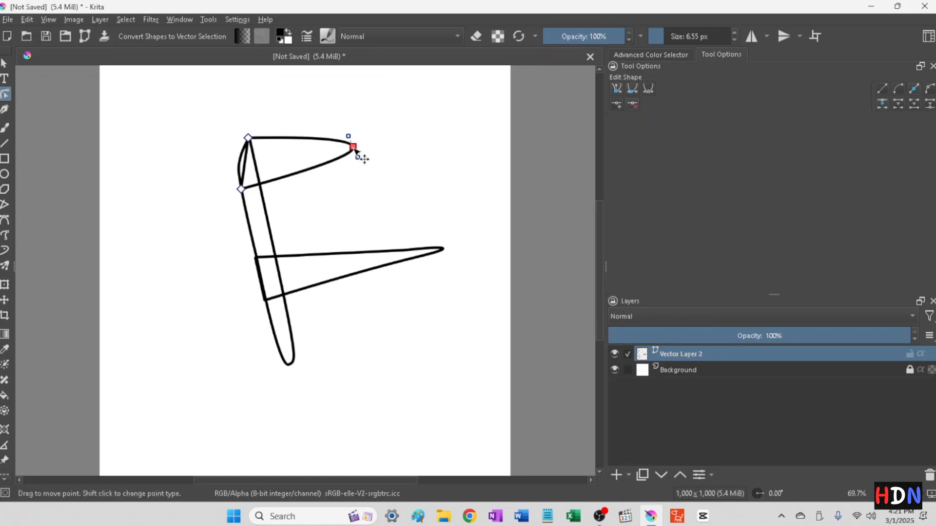
{"action": "left_click_drag", "start_coordinate": [354, 147], "coordinate": [377, 173]}
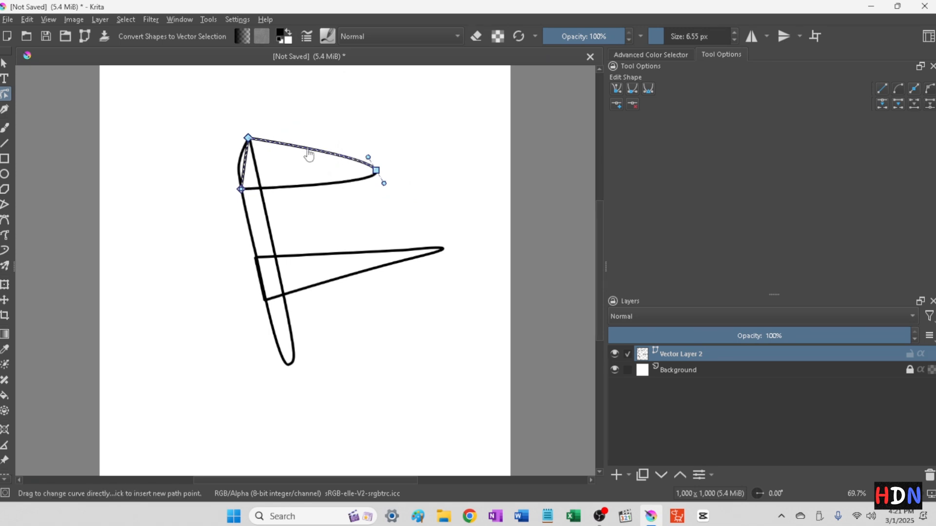
- Select the upper arm's lower segment, then its closing segment along the stem, and examine that segment's end nodes up close
{"action": "left_click", "coordinate": [305, 182]}
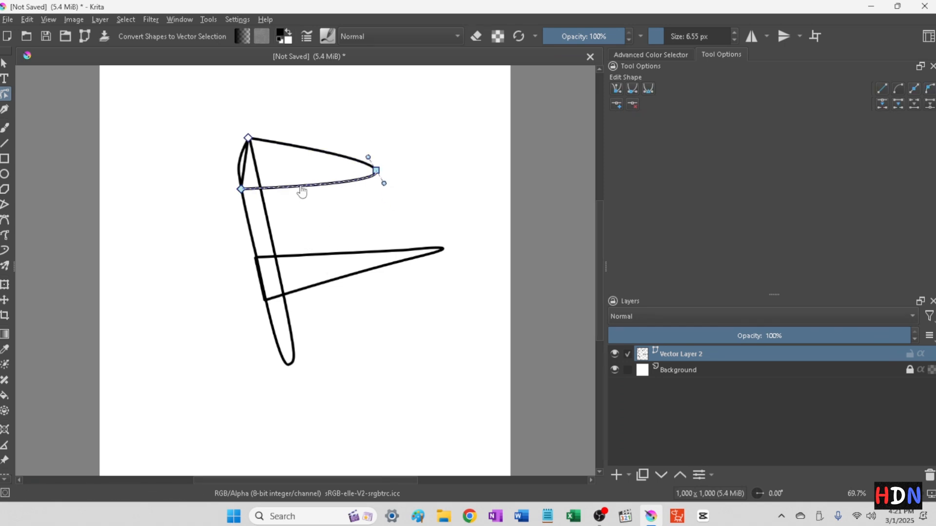
{"action": "left_click", "coordinate": [246, 168]}
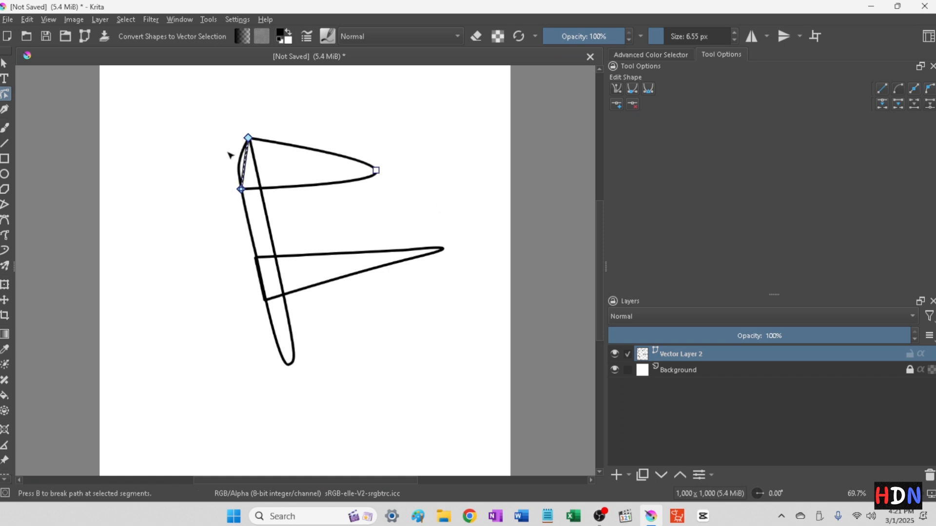
{"action": "scroll", "coordinate": [229, 153], "scroll_direction": "up", "scroll_amount": 3}
{"action": "scroll", "coordinate": [229, 154], "scroll_direction": "up", "scroll_amount": 2}
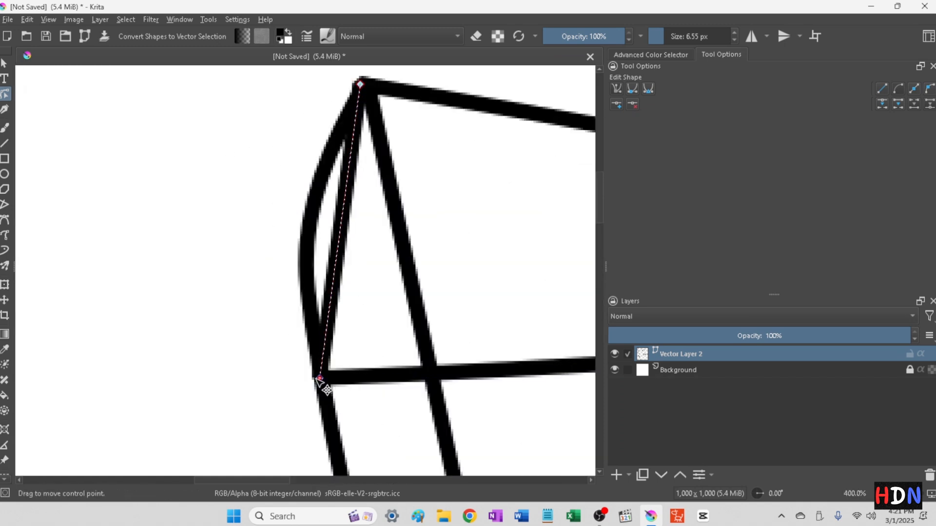
{"action": "scroll", "coordinate": [234, 178], "scroll_direction": "down", "scroll_amount": 5}
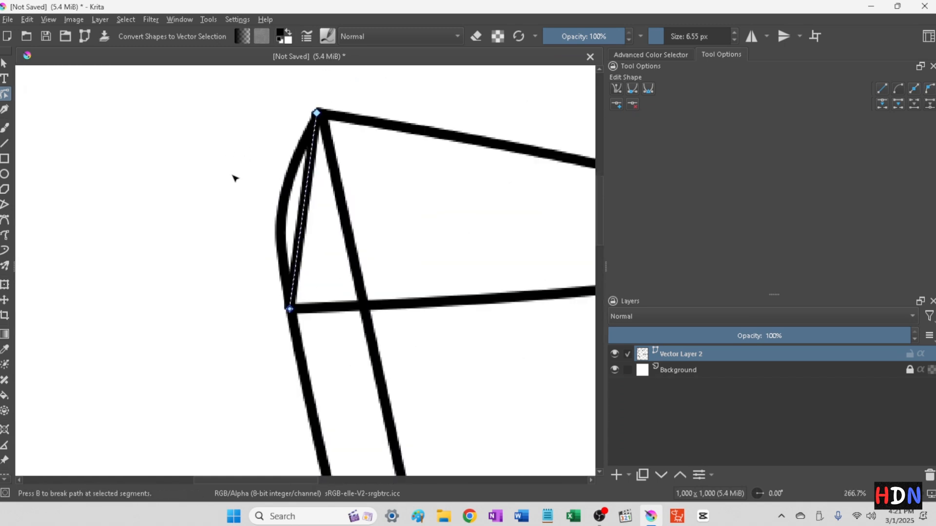
- Switch node editing between the upper arm and the lower arm to examine each shape's nodes
{"action": "scroll", "coordinate": [225, 204], "scroll_direction": "up", "scroll_amount": 1}
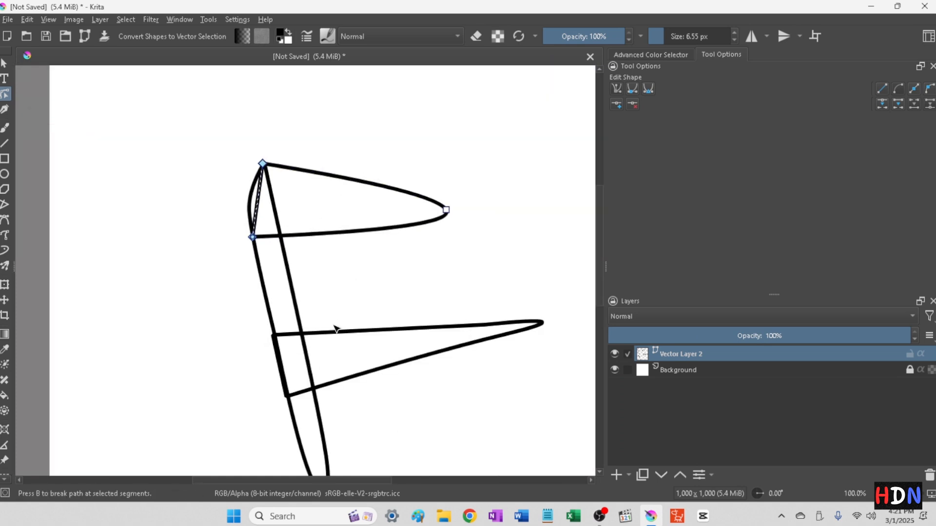
{"action": "scroll", "coordinate": [323, 335], "scroll_direction": "down", "scroll_amount": 1}
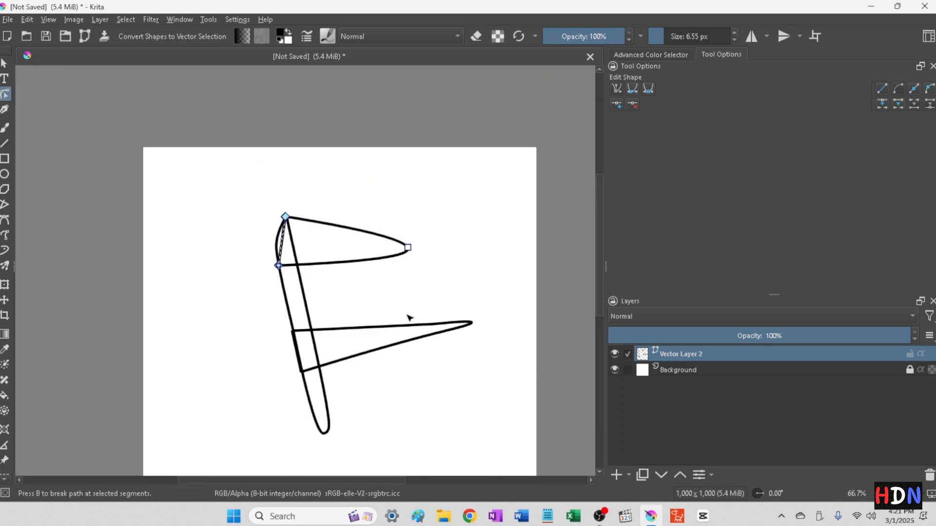
{"action": "left_click", "coordinate": [447, 346]}
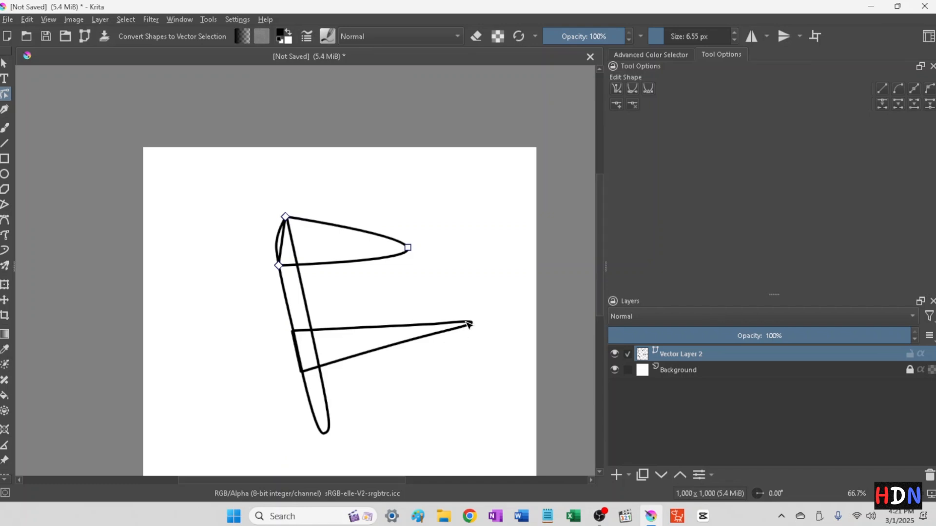
{"action": "left_click", "coordinate": [284, 251]}
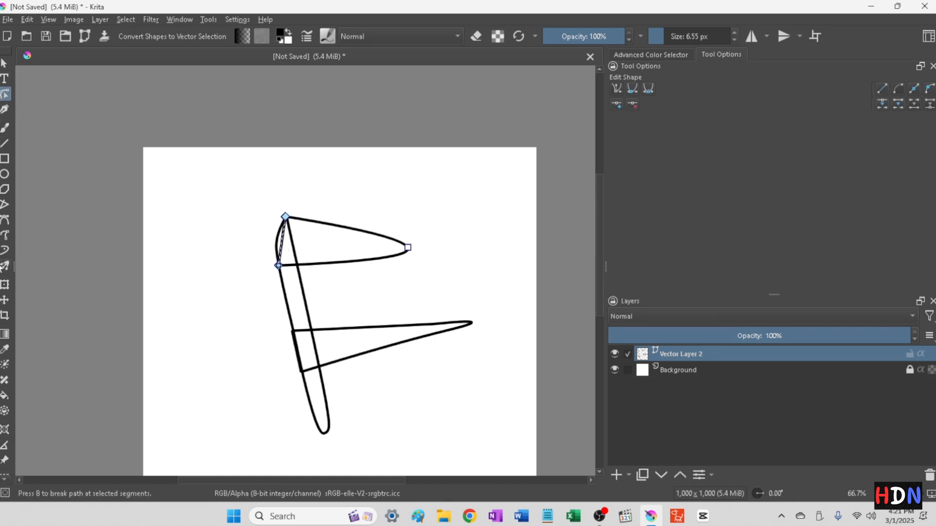
{"action": "left_click", "coordinate": [4, 237]}
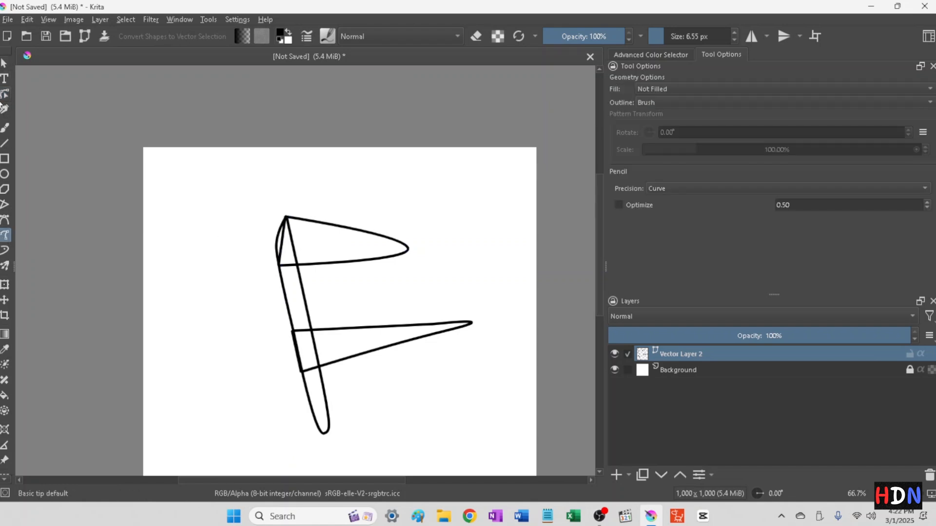
{"action": "left_click", "coordinate": [4, 97]}
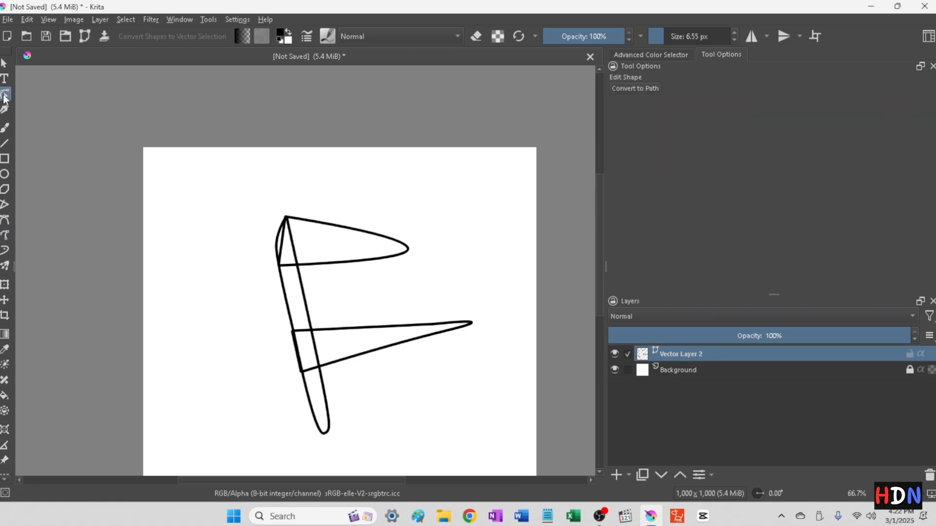
{"action": "left_click", "coordinate": [332, 249]}
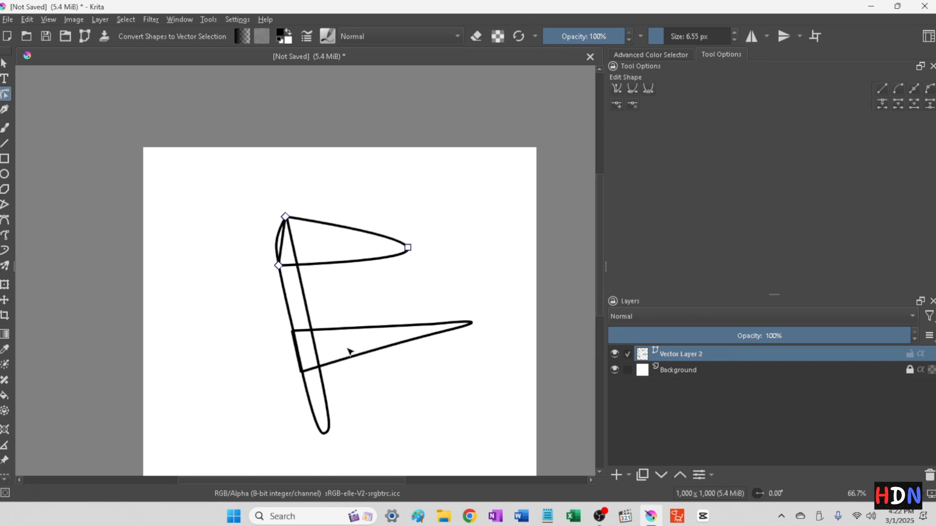
{"action": "left_click", "coordinate": [348, 349]}
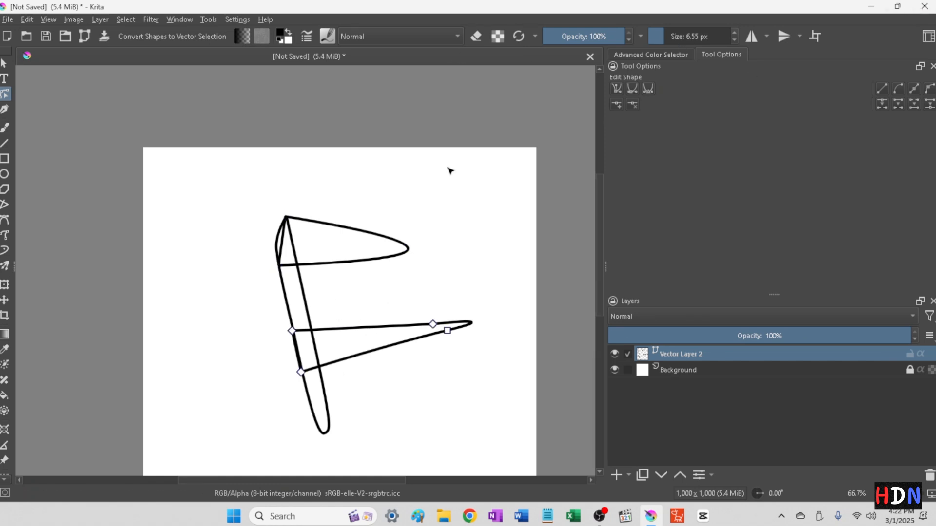
{"action": "left_click", "coordinate": [341, 251]}
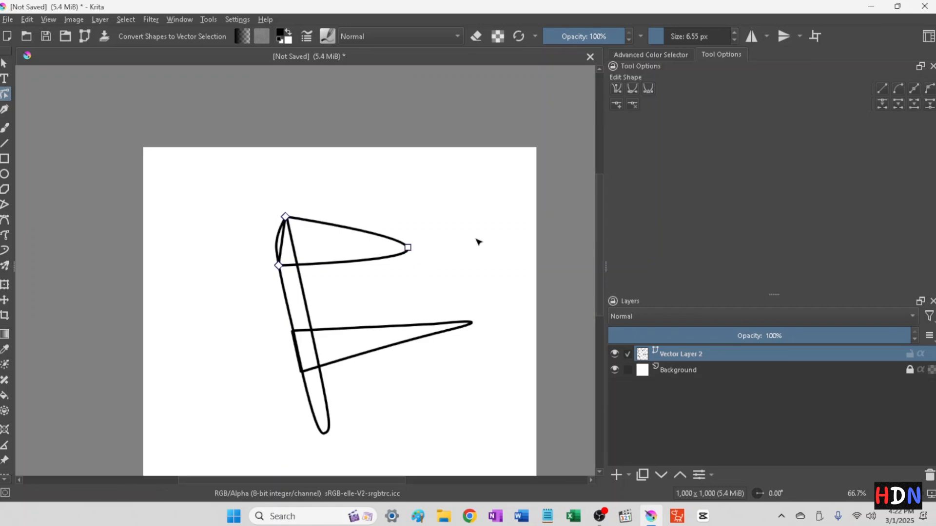
- Move the stem's upper outer-edge node slightly inward, and shift the upper arm's tip node outward and up
{"action": "left_click", "coordinate": [276, 246]}
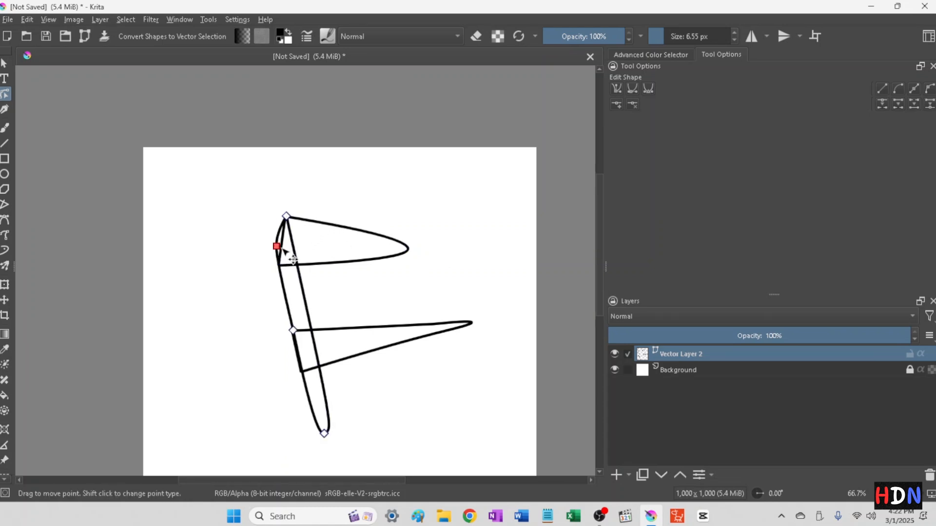
{"action": "left_click_drag", "start_coordinate": [277, 247], "coordinate": [286, 251]}
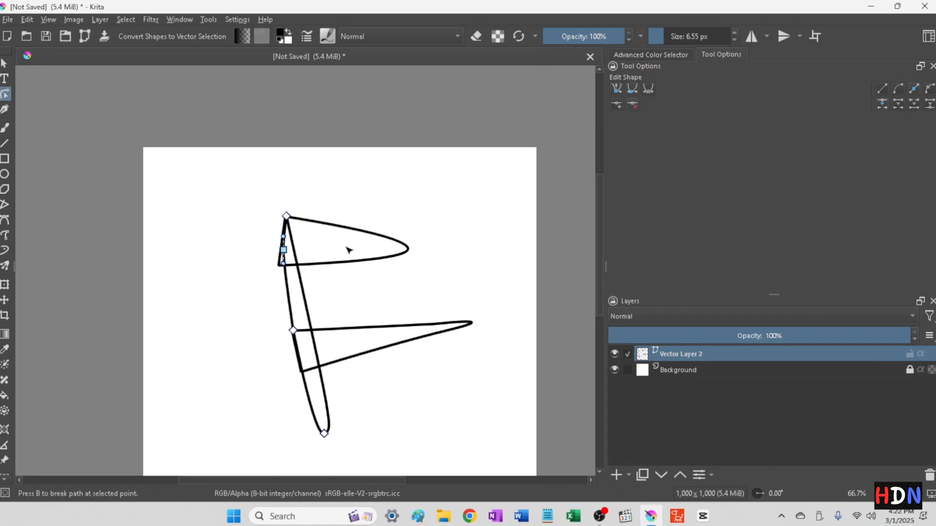
{"action": "left_click", "coordinate": [361, 253]}
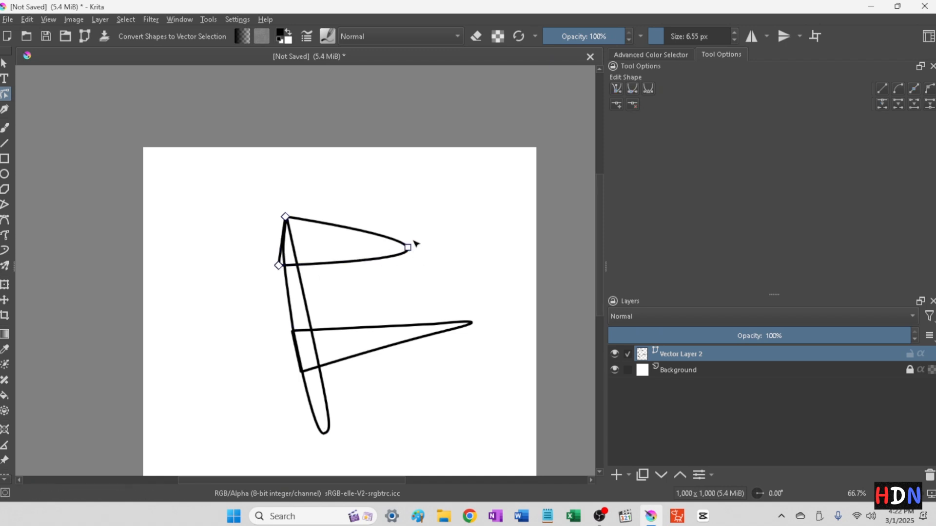
{"action": "left_click_drag", "start_coordinate": [408, 248], "coordinate": [419, 226]}
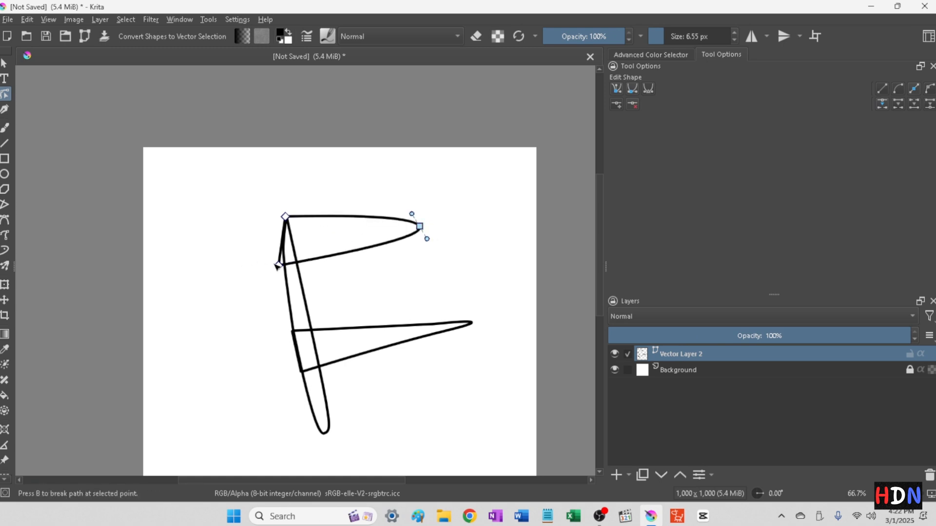
- Move the upper arm's lower inner node onto the stem's outer edge and adjust its closing segment's handle to follow that edge
{"action": "scroll", "coordinate": [278, 287], "scroll_direction": "up", "scroll_amount": 4}
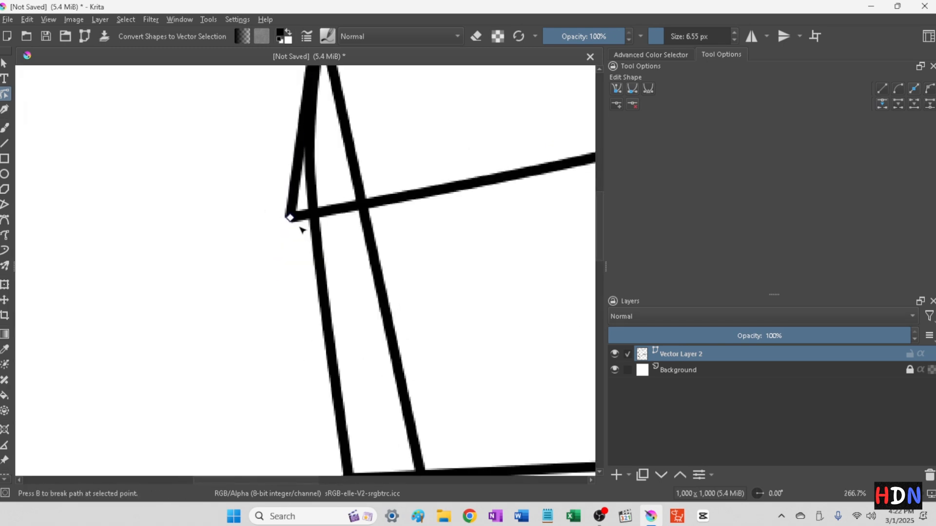
{"action": "mouse_move", "coordinate": [292, 218]}
{"action": "left_mouse_down"}
{"action": "mouse_move", "coordinate": [309, 218]}
{"action": "mouse_move", "coordinate": [328, 255]}
{"action": "mouse_move", "coordinate": [318, 241]}
{"action": "left_mouse_up"}
{"action": "left_click_drag", "start_coordinate": [319, 237], "coordinate": [316, 229]}
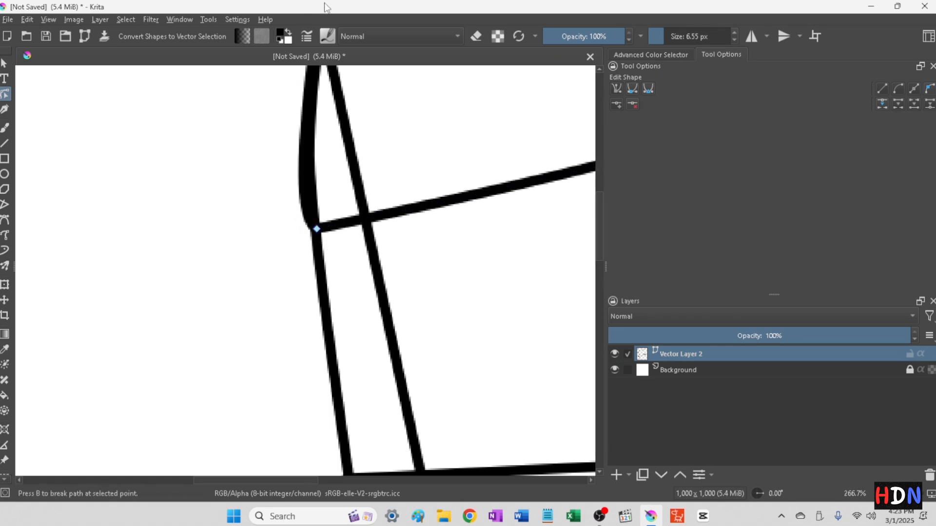
{"action": "left_click", "coordinate": [307, 123]}
{"action": "scroll", "coordinate": [310, 128], "scroll_direction": "up", "scroll_amount": 1}
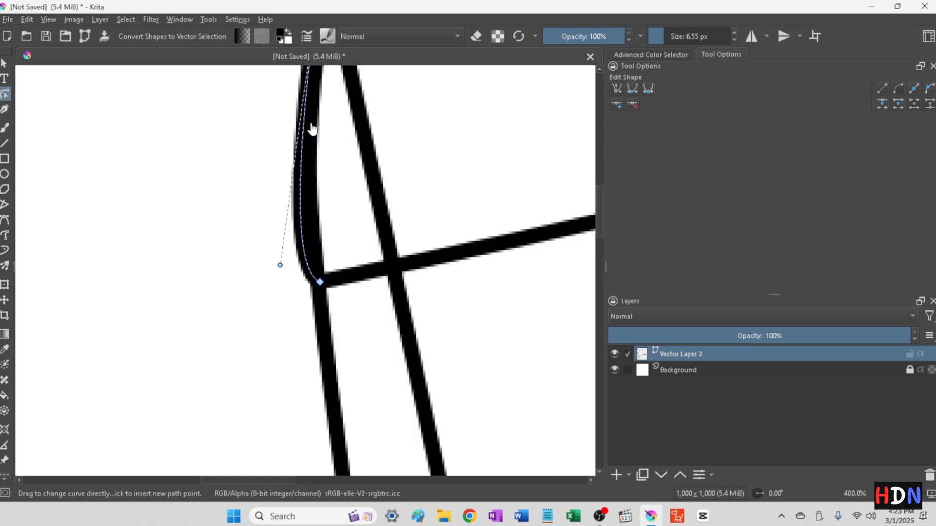
{"action": "scroll", "coordinate": [315, 133], "scroll_direction": "down", "scroll_amount": 3}
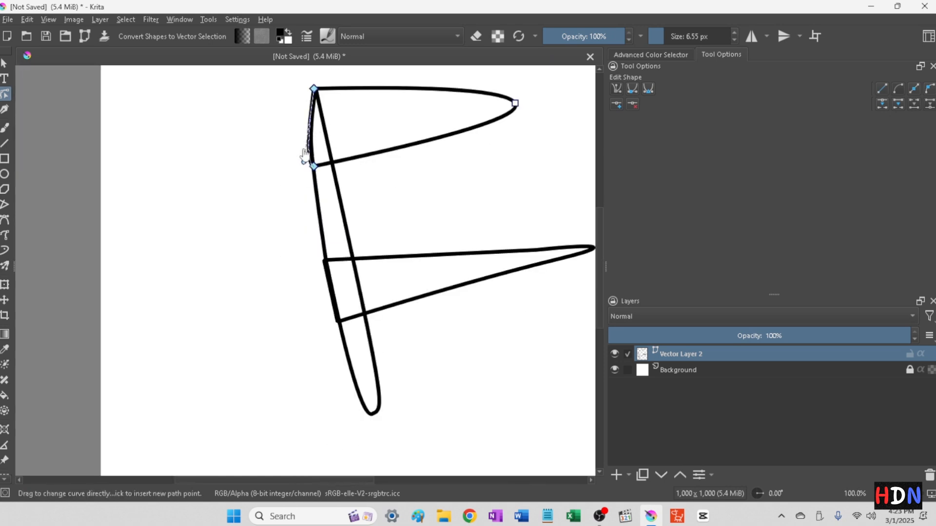
{"action": "left_click_drag", "start_coordinate": [304, 163], "coordinate": [308, 164]}
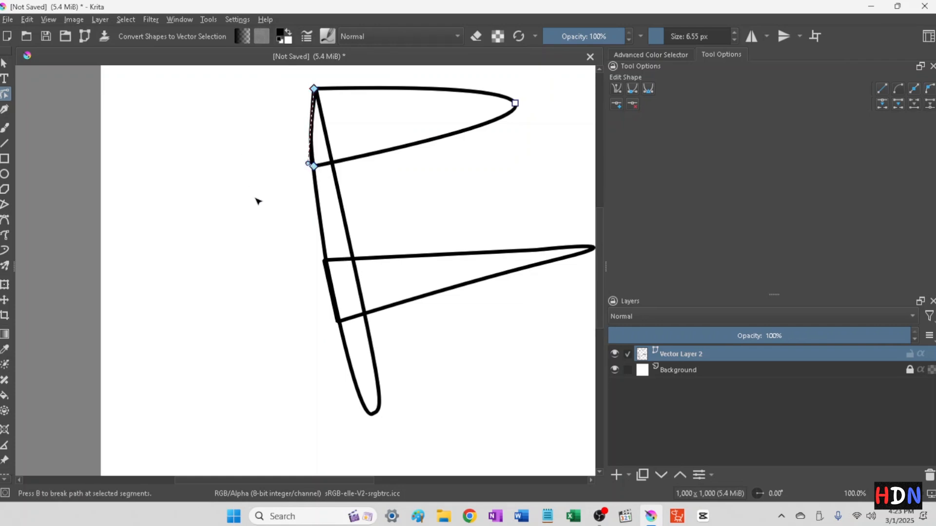
- Move the lower arm's two inner corner nodes onto the stem's outer edge
{"action": "left_click", "coordinate": [332, 295]}
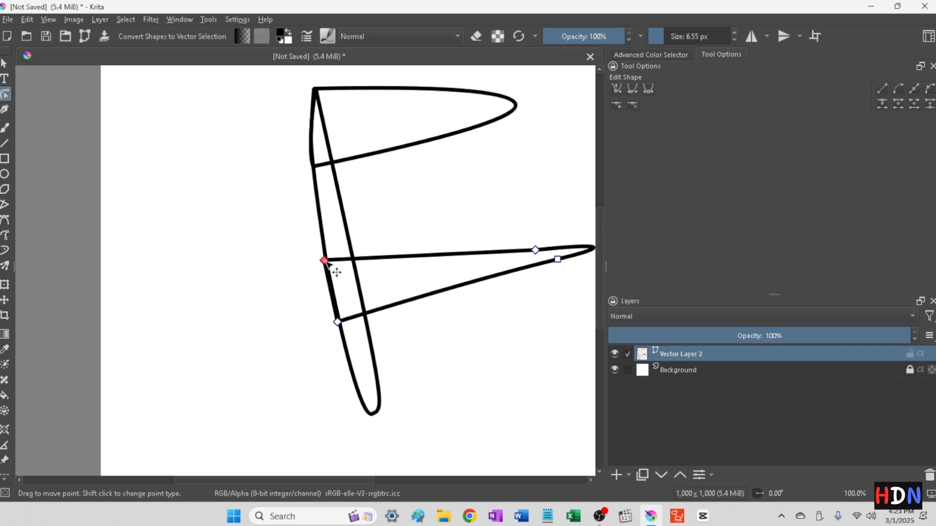
{"action": "scroll", "coordinate": [327, 264], "scroll_direction": "up", "scroll_amount": 4}
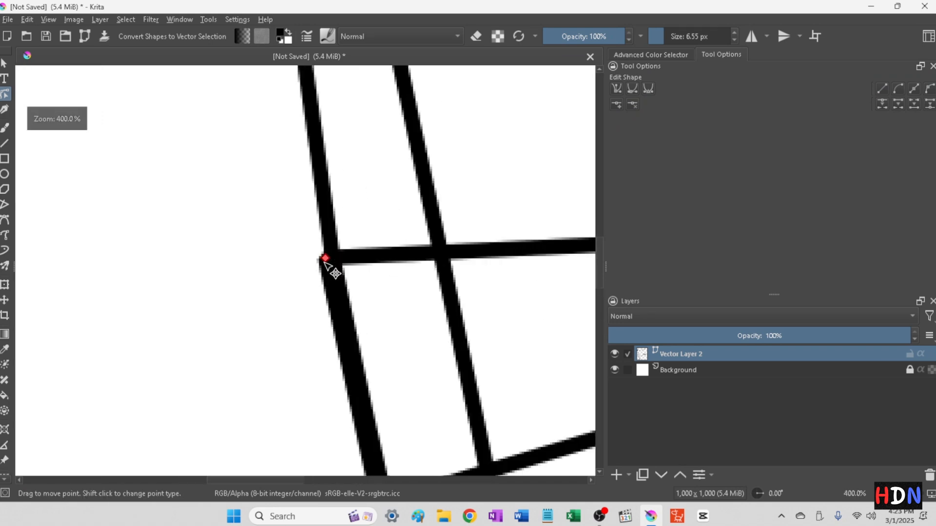
{"action": "left_click_drag", "start_coordinate": [326, 259], "coordinate": [335, 266]}
{"action": "scroll", "coordinate": [339, 278], "scroll_direction": "down", "scroll_amount": 4}
{"action": "scroll", "coordinate": [341, 307], "scroll_direction": "up", "scroll_amount": 4}
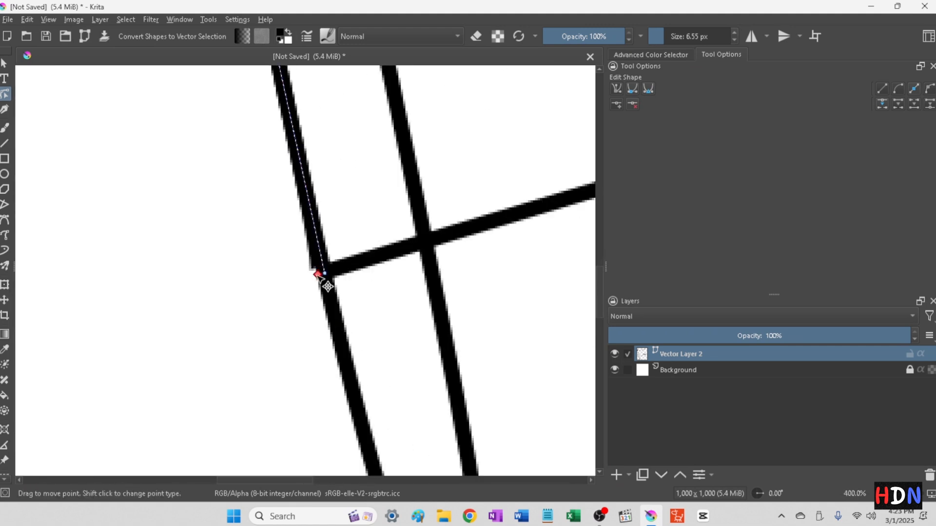
{"action": "left_click", "coordinate": [318, 275]}
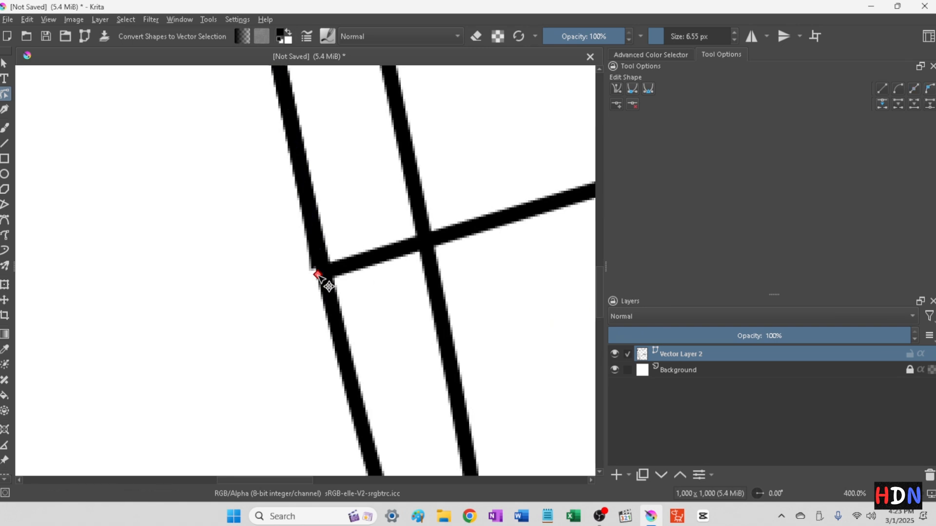
{"action": "left_click_drag", "start_coordinate": [318, 274], "coordinate": [322, 276]}
- Reshape the lower arm's outer end with its nodes and handles, shortening the tip and bowing the lower edge downward
{"action": "scroll", "coordinate": [410, 321], "scroll_direction": "down", "scroll_amount": 7}
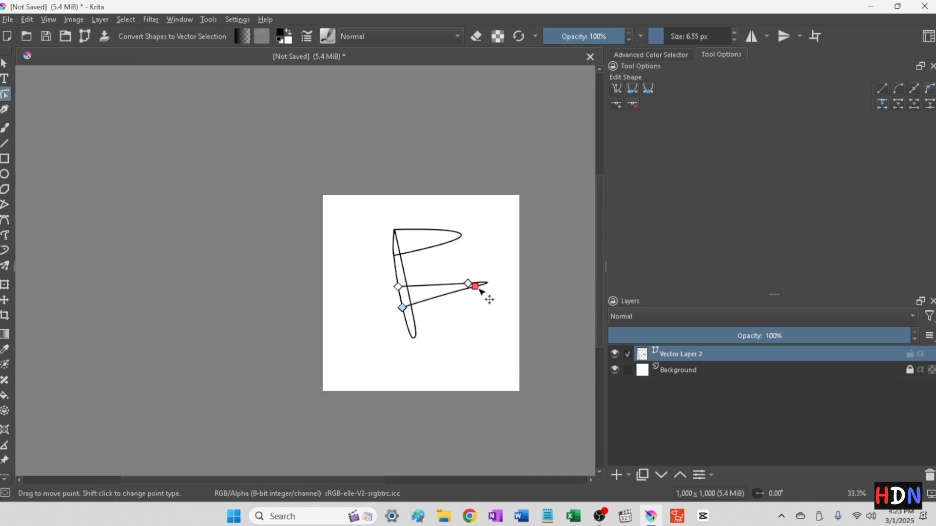
{"action": "left_click", "coordinate": [475, 288]}
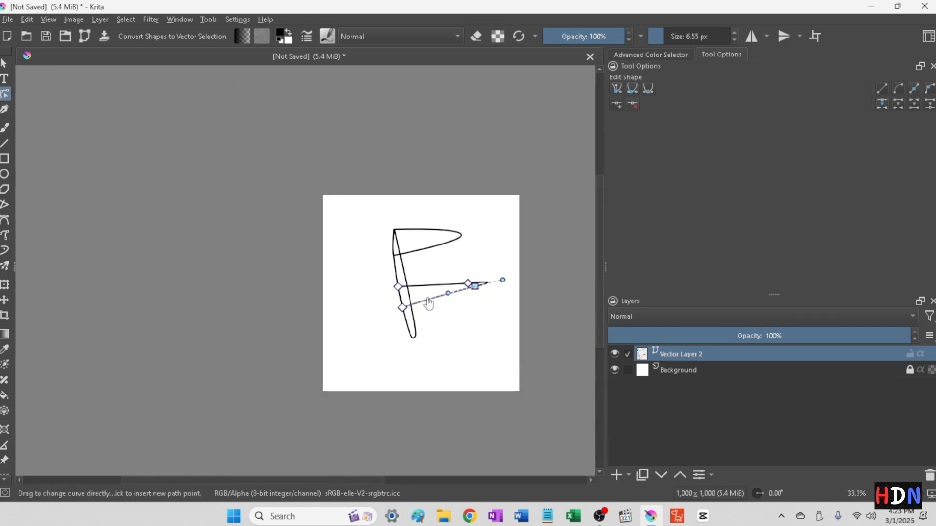
{"action": "mouse_move", "coordinate": [449, 296]}
{"action": "left_mouse_down"}
{"action": "mouse_move", "coordinate": [455, 309]}
{"action": "mouse_move", "coordinate": [476, 295]}
{"action": "mouse_move", "coordinate": [479, 307]}
{"action": "mouse_move", "coordinate": [479, 298]}
{"action": "mouse_move", "coordinate": [458, 306]}
{"action": "mouse_move", "coordinate": [471, 283]}
{"action": "mouse_move", "coordinate": [439, 296]}
{"action": "mouse_move", "coordinate": [425, 278]}
{"action": "mouse_move", "coordinate": [467, 281]}
{"action": "left_mouse_up"}
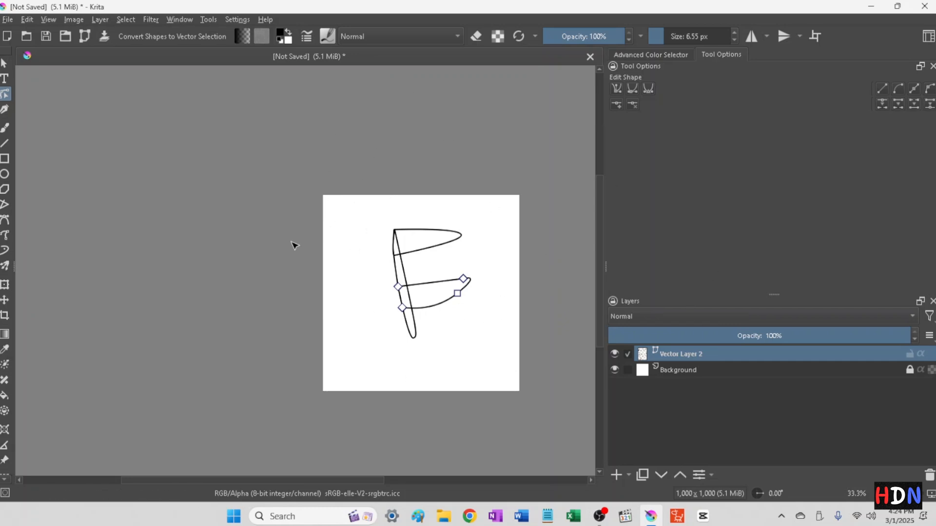
- Select the stem and both arms together and give them a solid blue fill
{"action": "left_click", "coordinate": [422, 241]}
{"action": "left_click", "coordinate": [4, 65]}
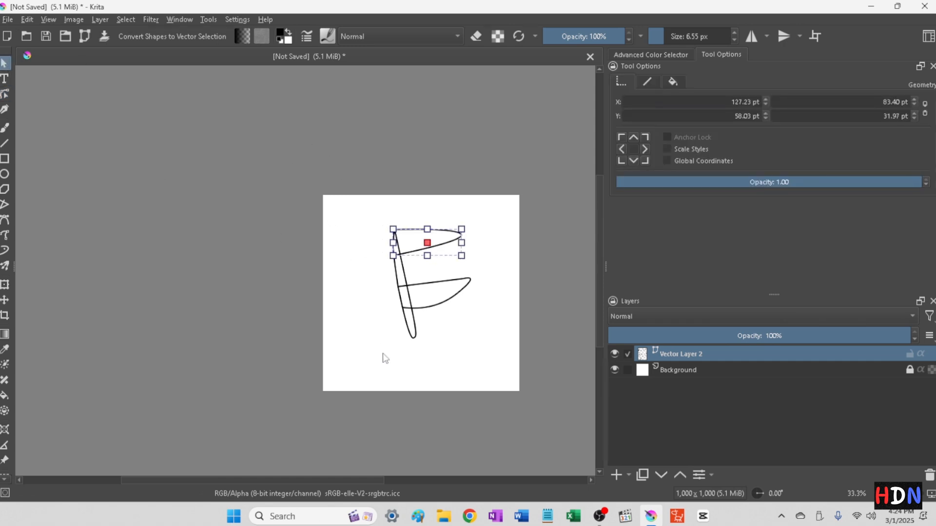
{"action": "left_click", "coordinate": [394, 338]}
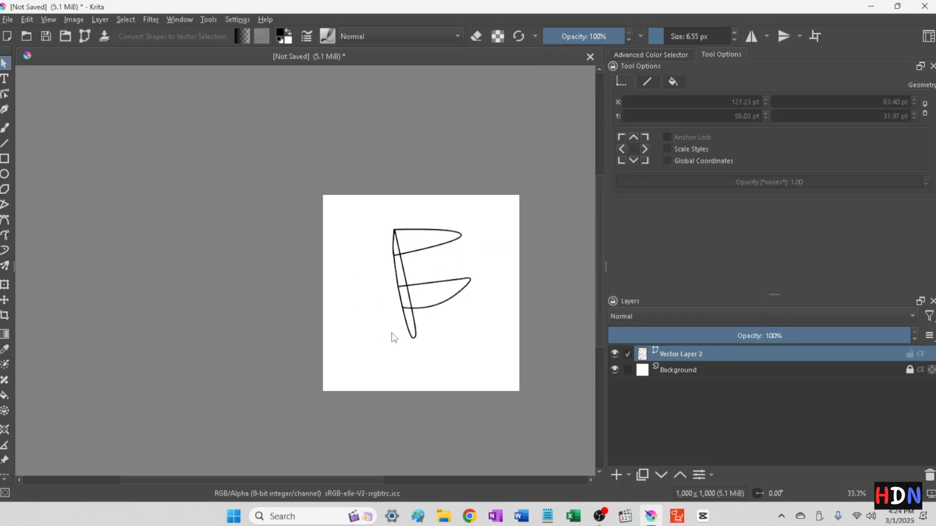
{"action": "mouse_move", "coordinate": [375, 357]}
{"action": "left_mouse_down"}
{"action": "mouse_move", "coordinate": [376, 302]}
{"action": "mouse_move", "coordinate": [504, 215]}
{"action": "left_mouse_up"}
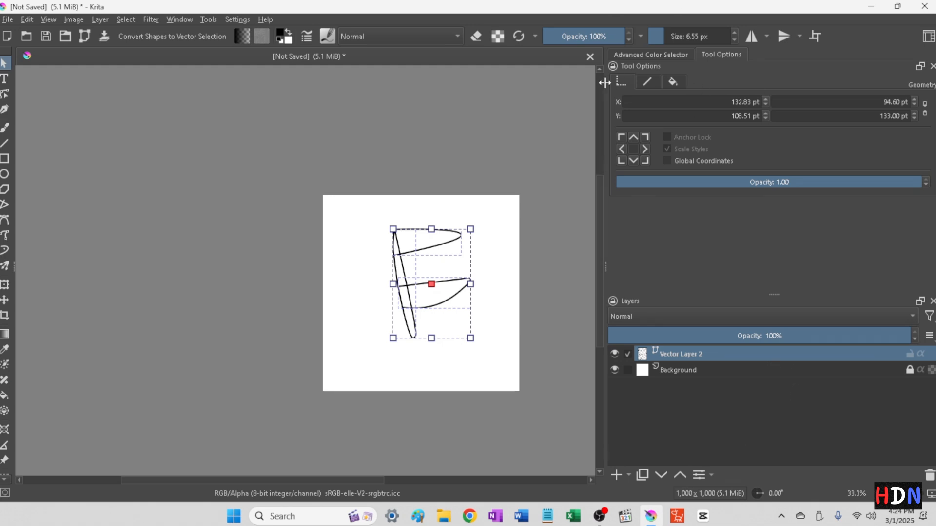
{"action": "left_click", "coordinate": [674, 81]}
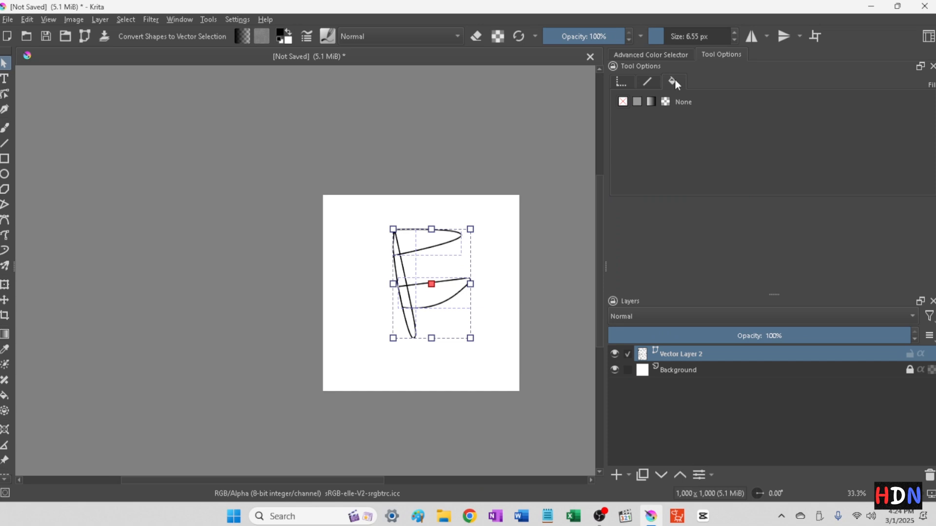
{"action": "left_click", "coordinate": [636, 101]}
{"action": "left_click", "coordinate": [656, 120]}
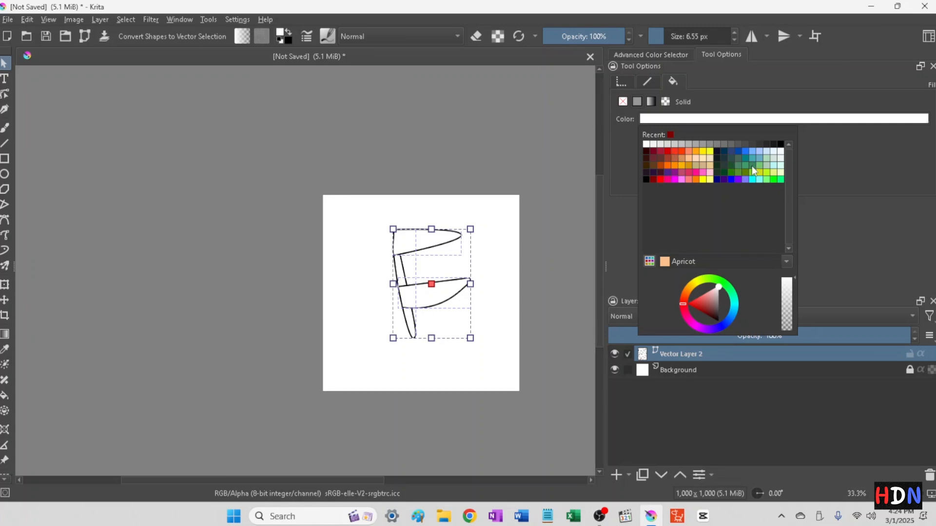
{"action": "left_click", "coordinate": [744, 152]}
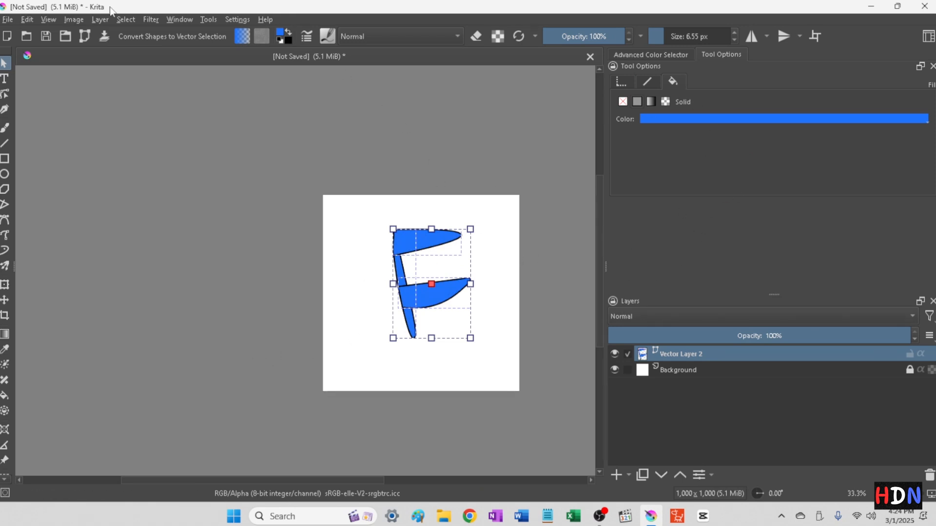
{"action": "left_click", "coordinate": [382, 154]}
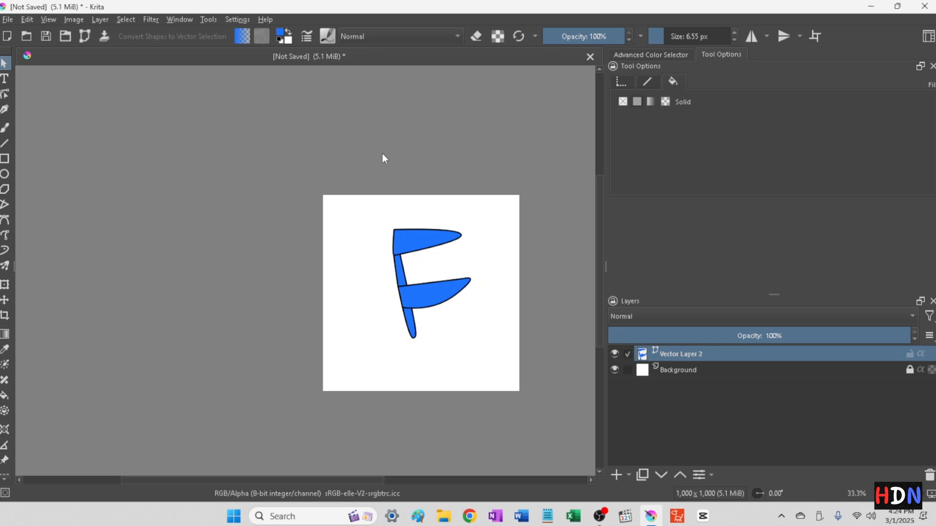
- Change the fill colour of the upper arm alone to yellow
{"action": "left_click", "coordinate": [417, 245]}
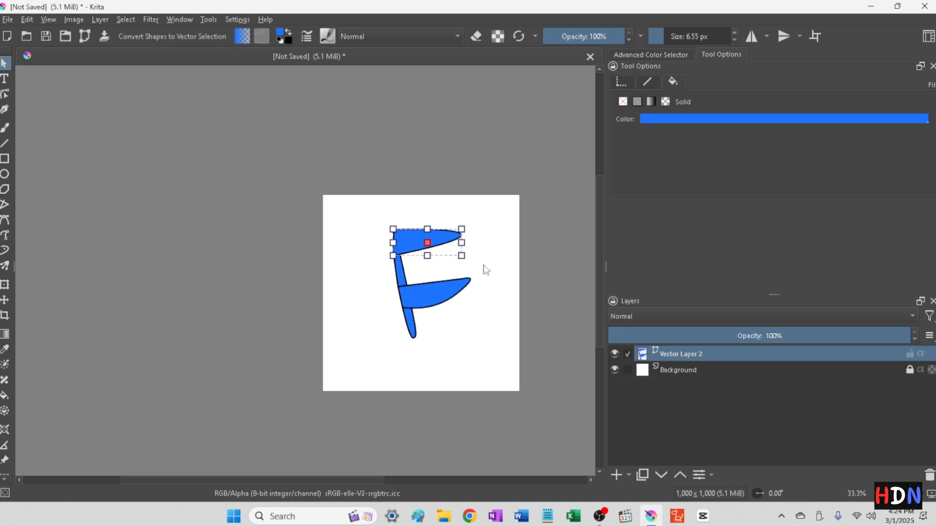
{"action": "left_click", "coordinate": [703, 119]}
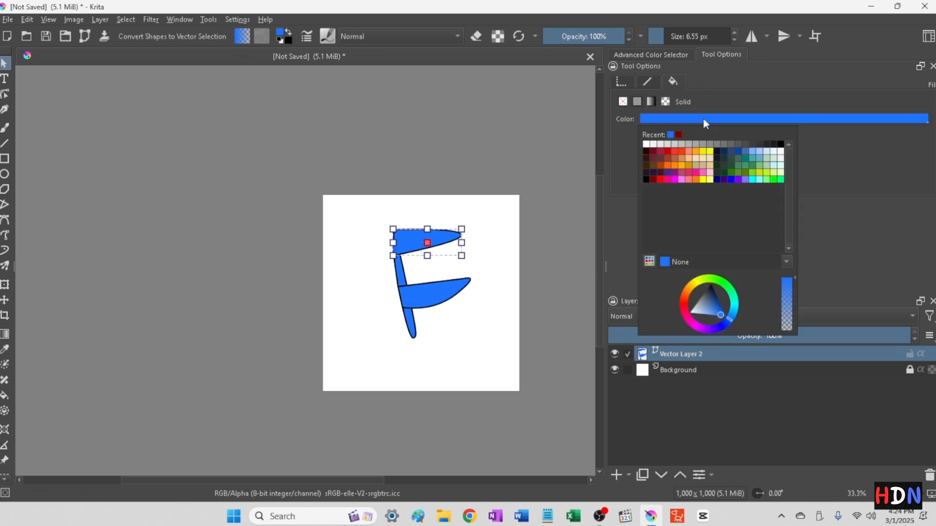
{"action": "left_click", "coordinate": [702, 152]}
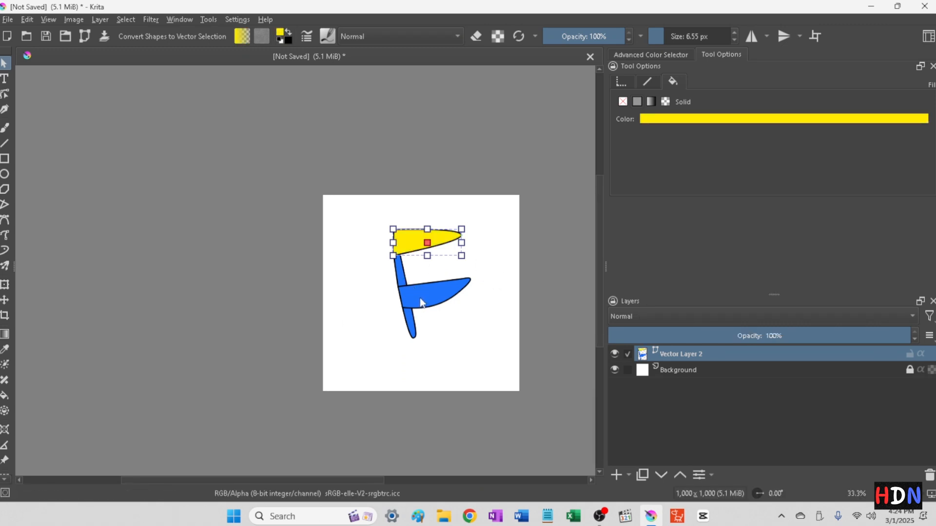
- Change the fill colour of the lower arm alone to green, and replace the green with red
{"action": "left_click", "coordinate": [422, 305]}
{"action": "left_click", "coordinate": [750, 118]}
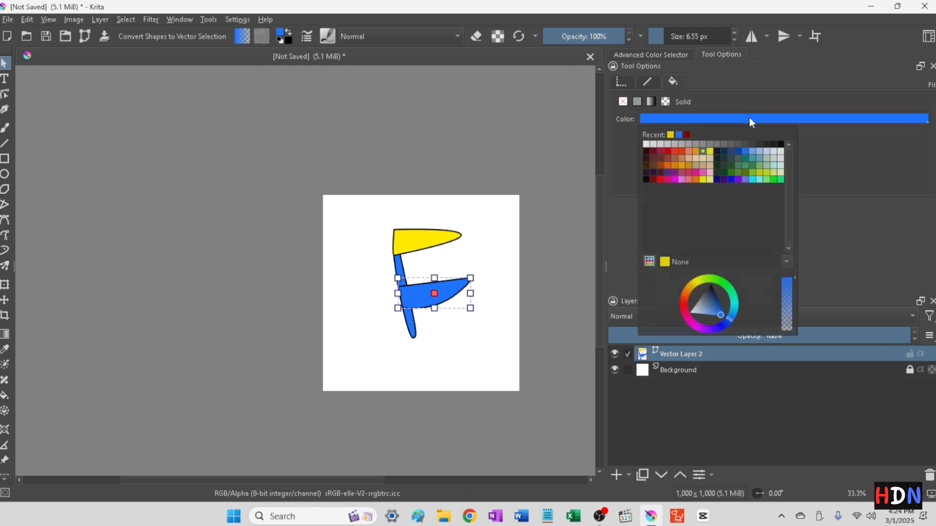
{"action": "left_click", "coordinate": [780, 180]}
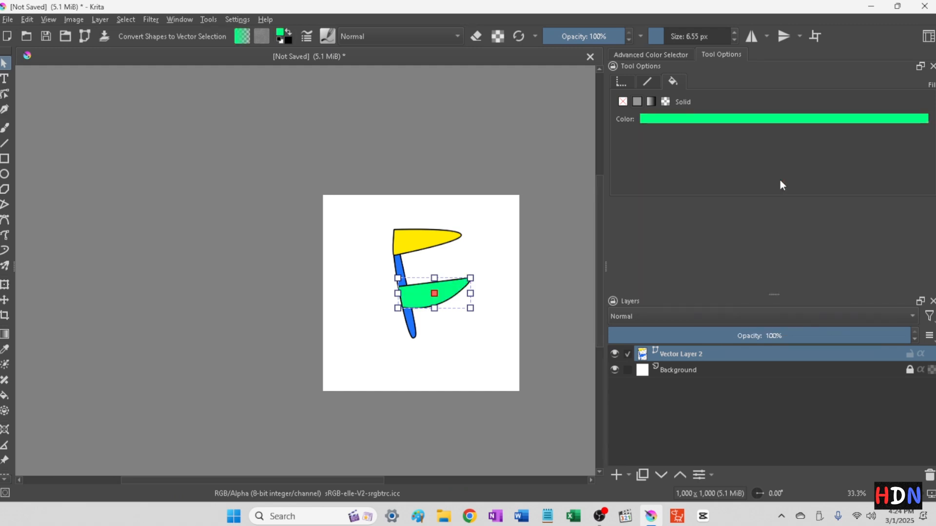
{"action": "left_click", "coordinate": [711, 119]}
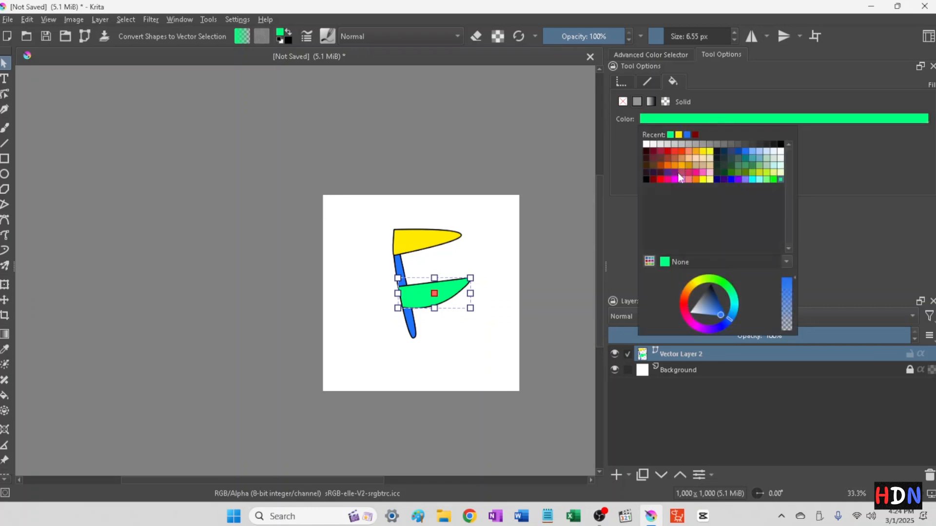
{"action": "left_click", "coordinate": [657, 180]}
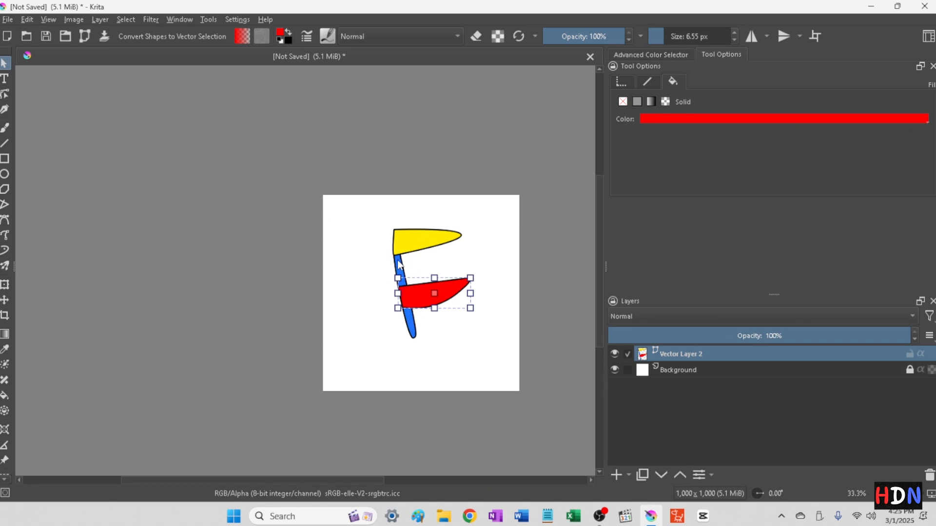
- Send the red lower arm to the back of the shape stack, and bring it to the front again
{"action": "right_click", "coordinate": [399, 268]}
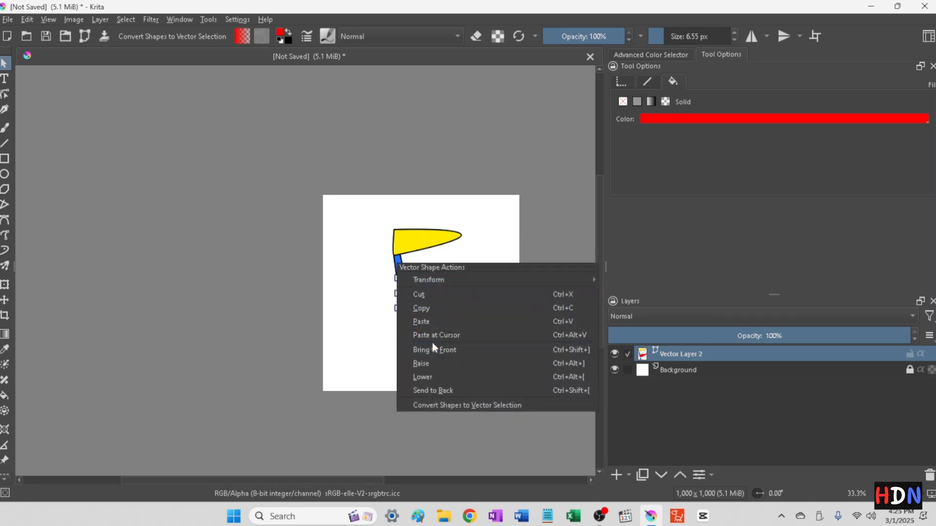
{"action": "left_click", "coordinate": [443, 354]}
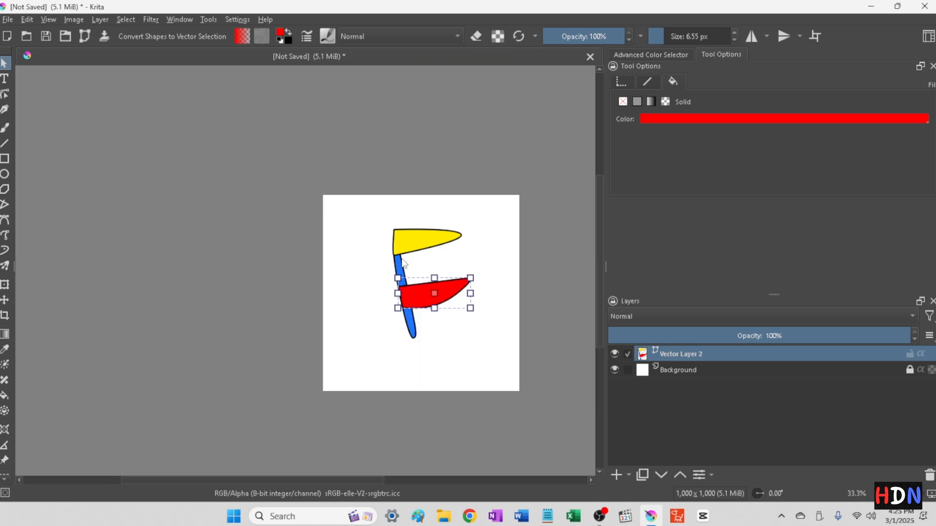
{"action": "right_click", "coordinate": [426, 297]}
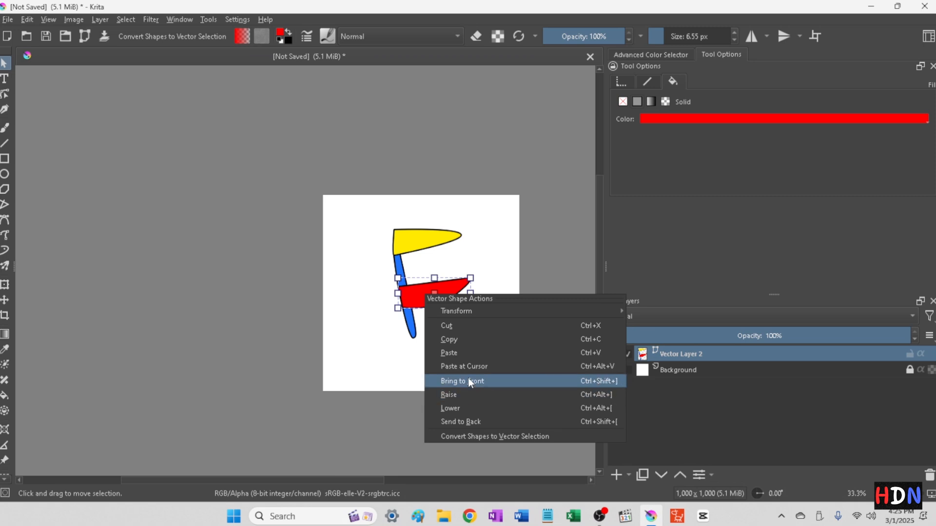
{"action": "left_click", "coordinate": [470, 421]}
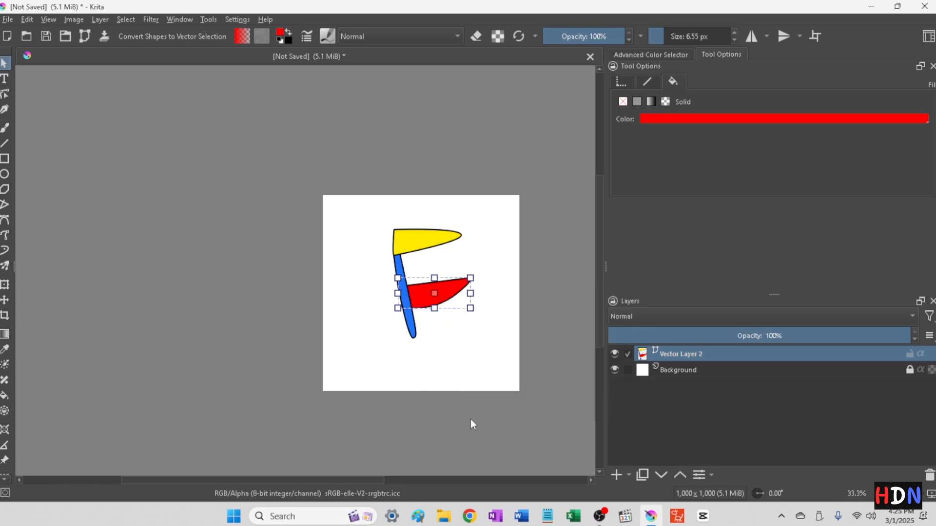
{"action": "right_click", "coordinate": [402, 236]}
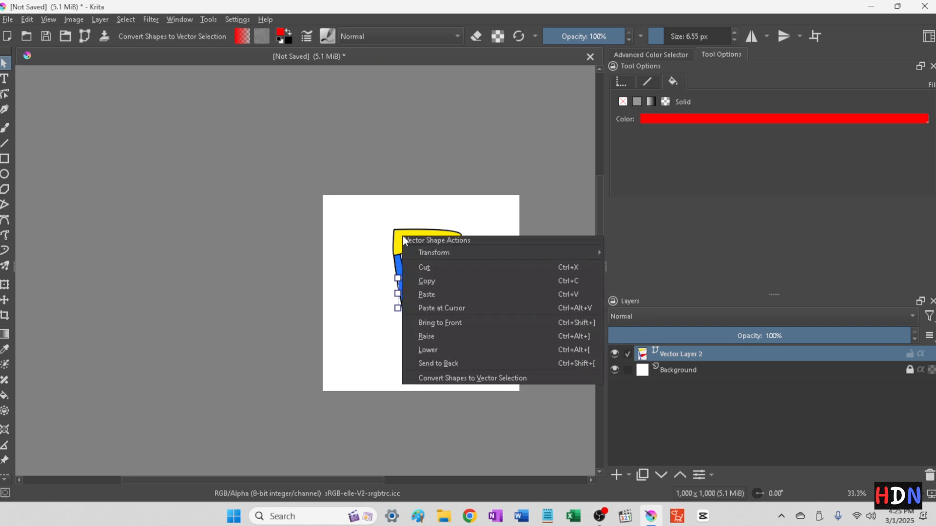
{"action": "left_click", "coordinate": [448, 324]}
{"action": "right_click", "coordinate": [422, 295]}
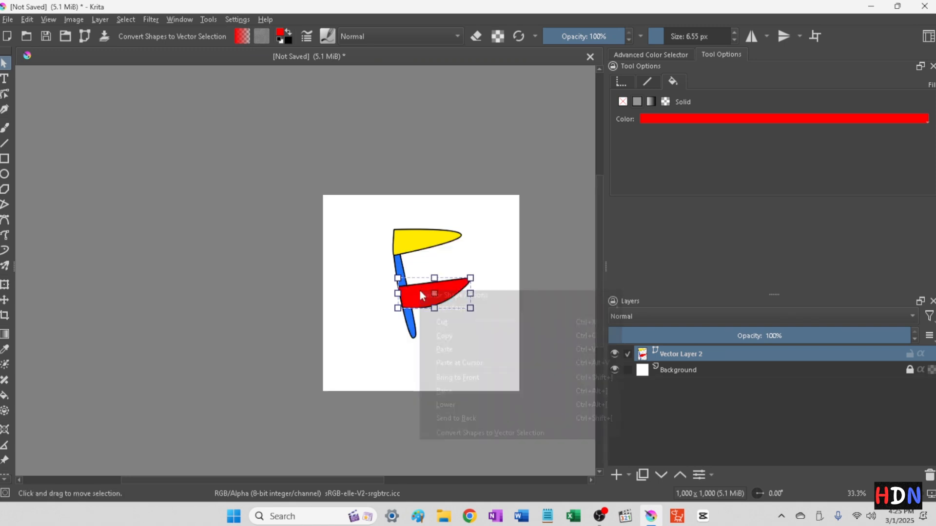
- Bring the blue stem to the front so it overlaps the inner ends of both arms
{"action": "right_click", "coordinate": [400, 263]}
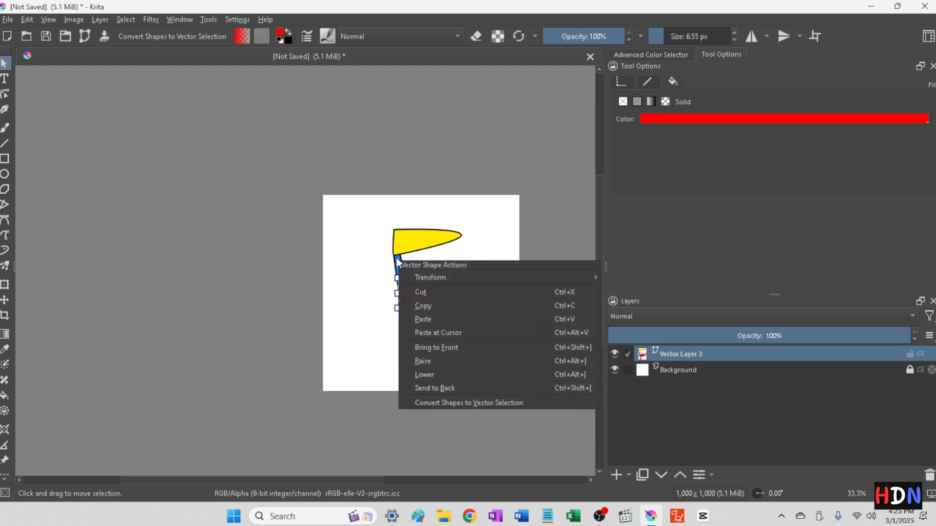
{"action": "left_click", "coordinate": [397, 263]}
{"action": "right_click", "coordinate": [404, 263]}
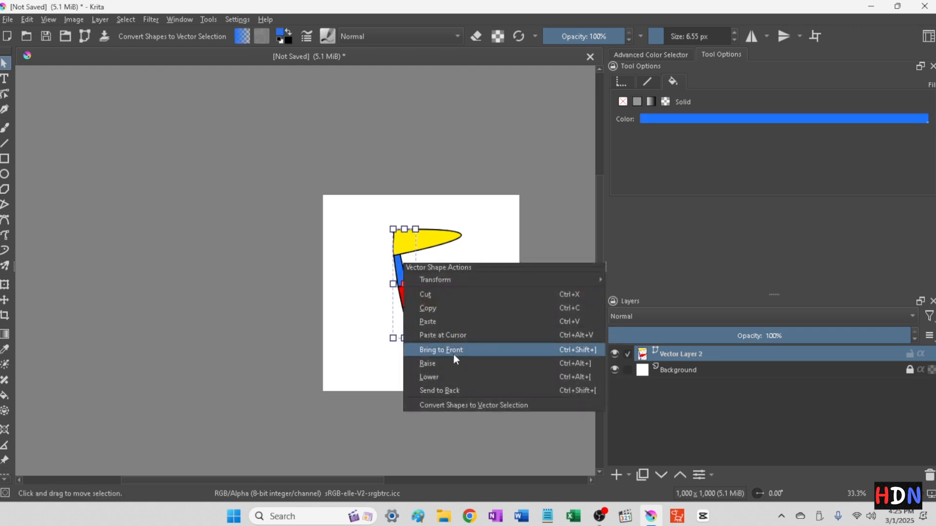
{"action": "left_click", "coordinate": [439, 350]}
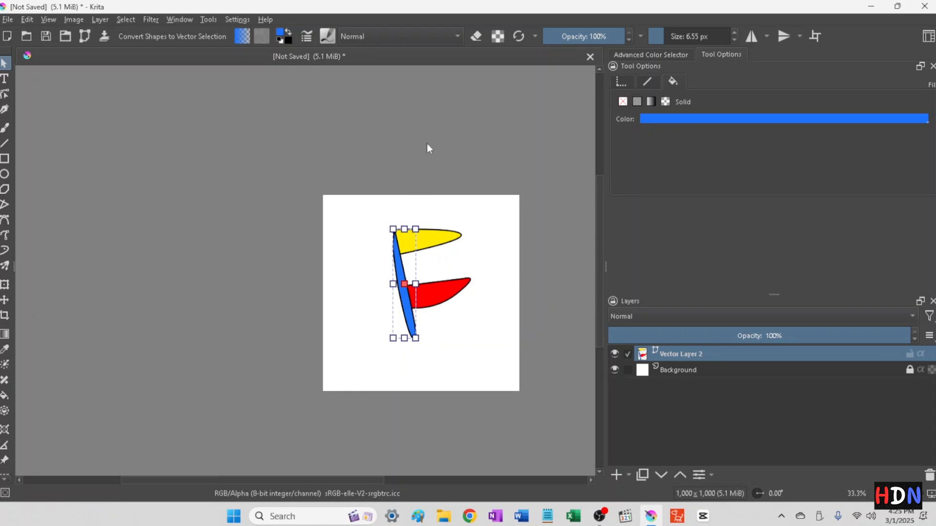
- Make the red lower arm narrower and taller, and move it down along the stem towards the stem's foot
{"action": "left_click", "coordinate": [450, 296]}
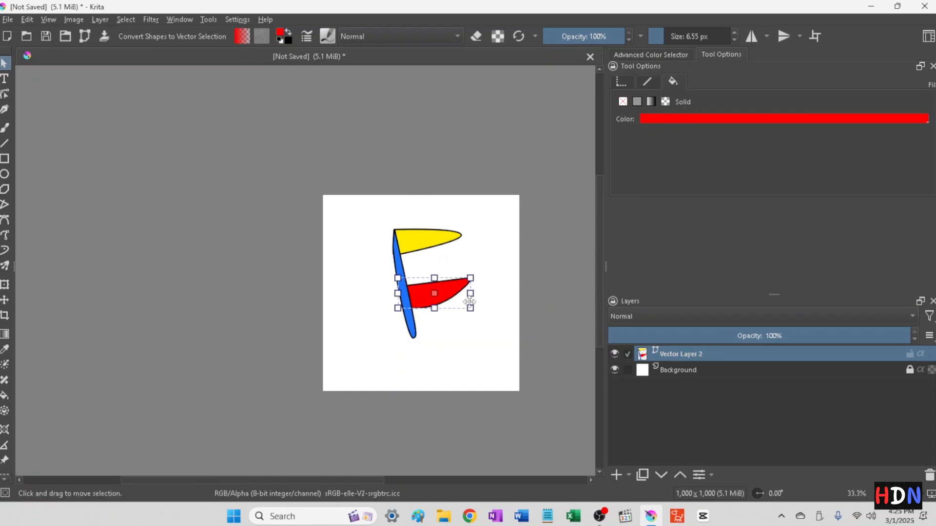
{"action": "left_click_drag", "start_coordinate": [470, 295], "coordinate": [428, 249]}
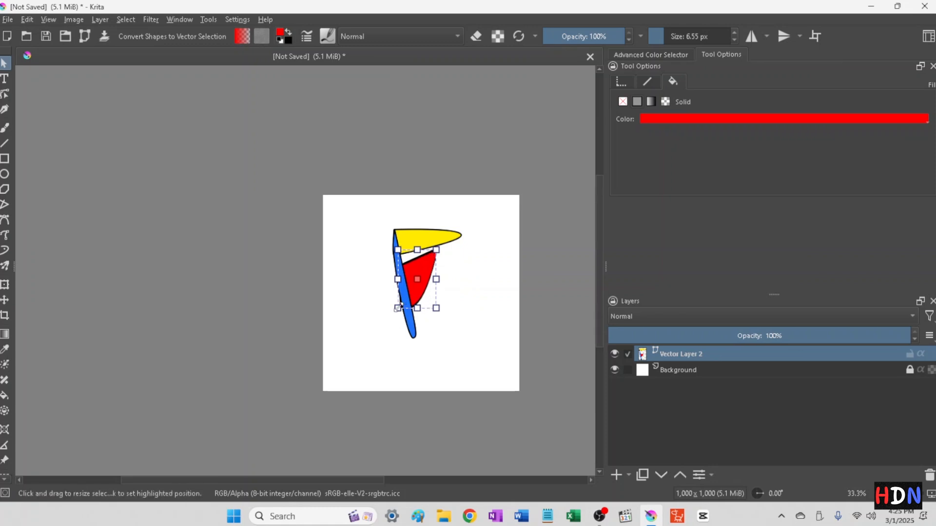
{"action": "left_click_drag", "start_coordinate": [397, 308], "coordinate": [404, 308]}
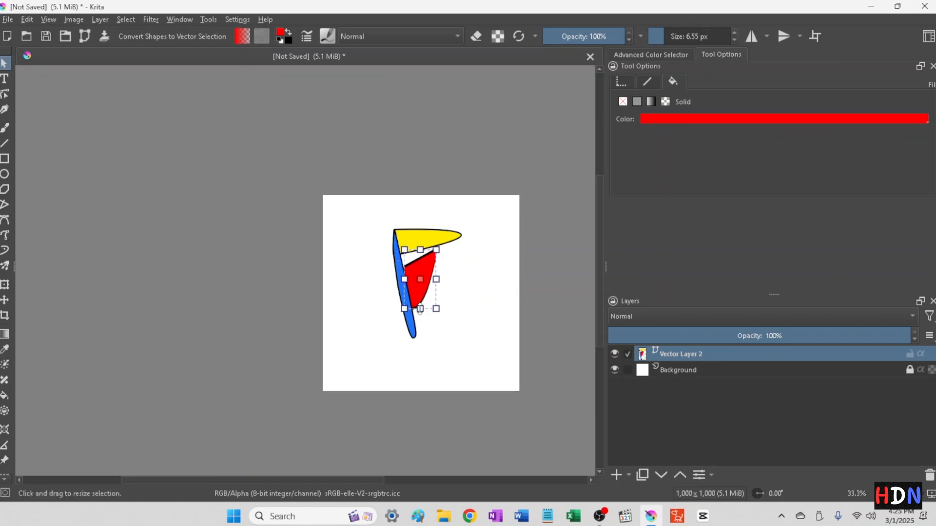
{"action": "left_click_drag", "start_coordinate": [420, 277], "coordinate": [423, 299]}
- Make the yellow upper arm taller with its inner edge behind the stem, and enlarge the red arm to meet its lower edge
{"action": "left_click", "coordinate": [451, 240]}
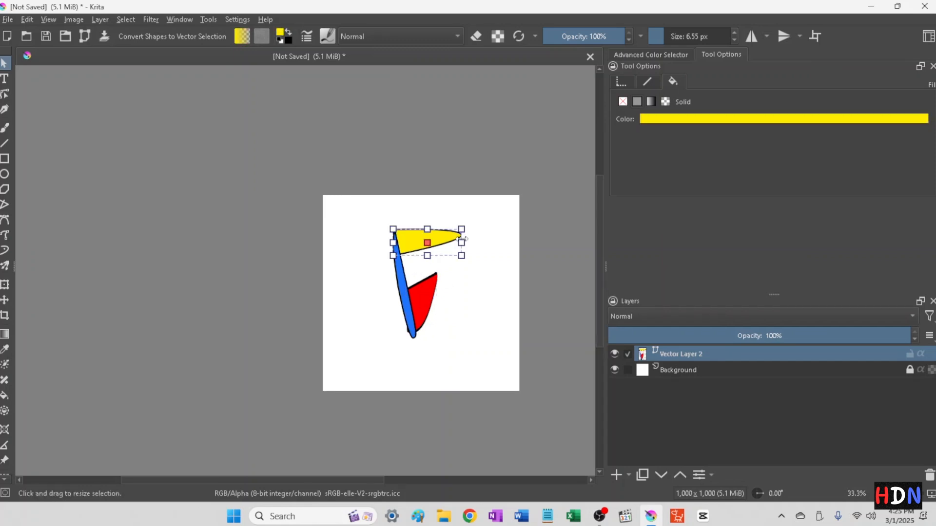
{"action": "left_click_drag", "start_coordinate": [461, 256], "coordinate": [465, 278]}
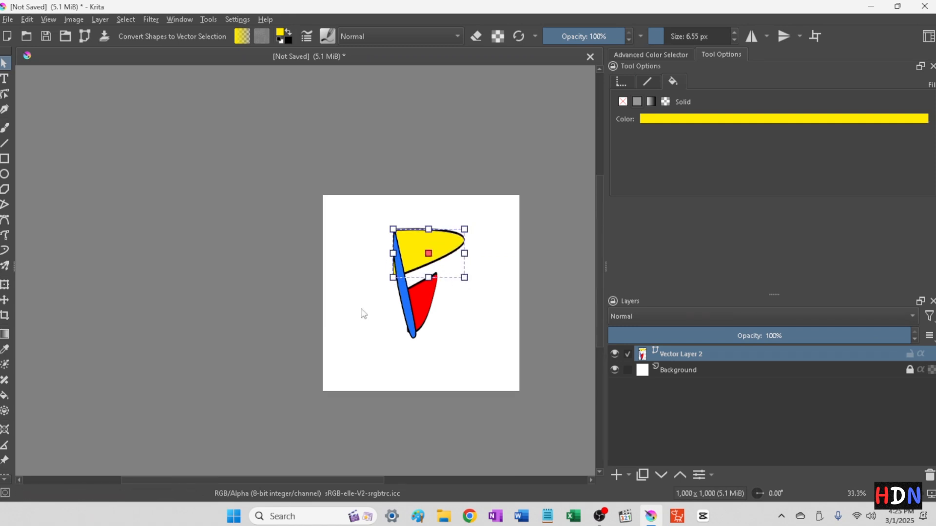
{"action": "left_click_drag", "start_coordinate": [390, 279], "coordinate": [401, 280]}
{"action": "left_click_drag", "start_coordinate": [400, 229], "coordinate": [397, 231]}
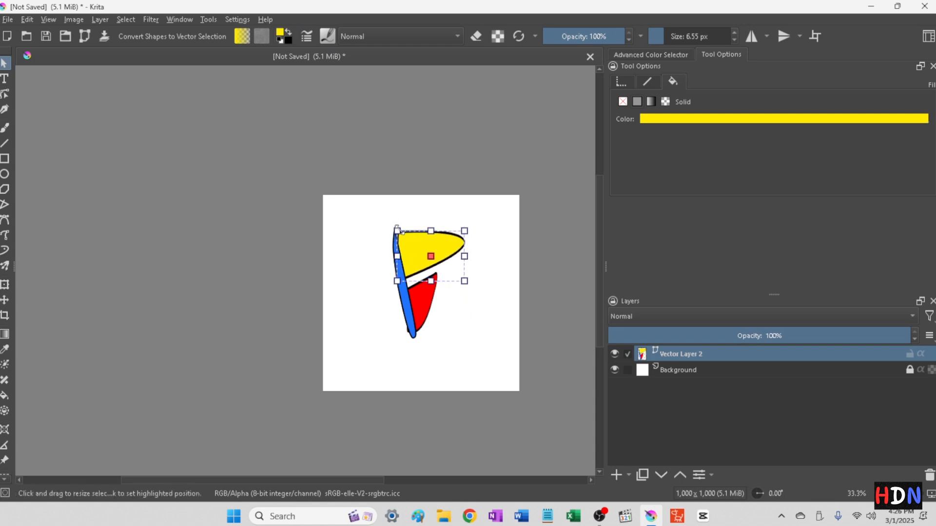
{"action": "left_click", "coordinate": [427, 297]}
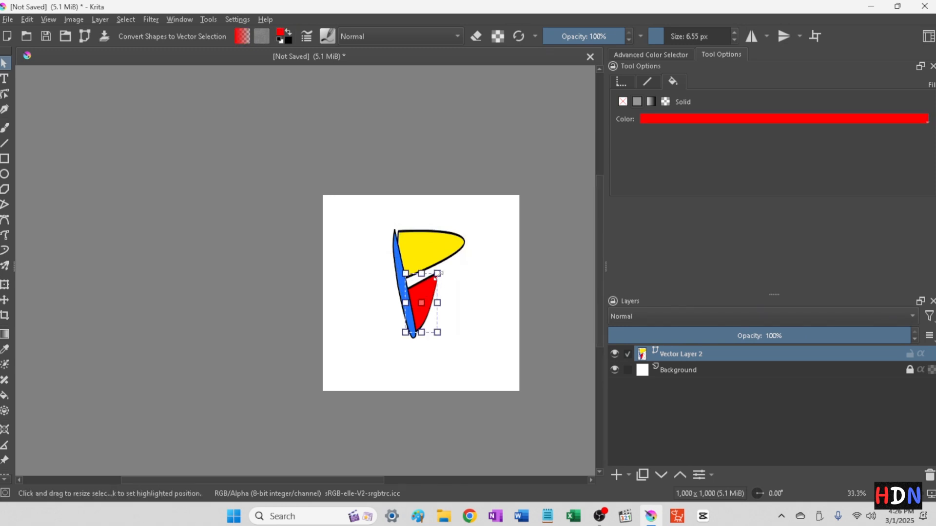
{"action": "left_click_drag", "start_coordinate": [437, 274], "coordinate": [462, 253]}
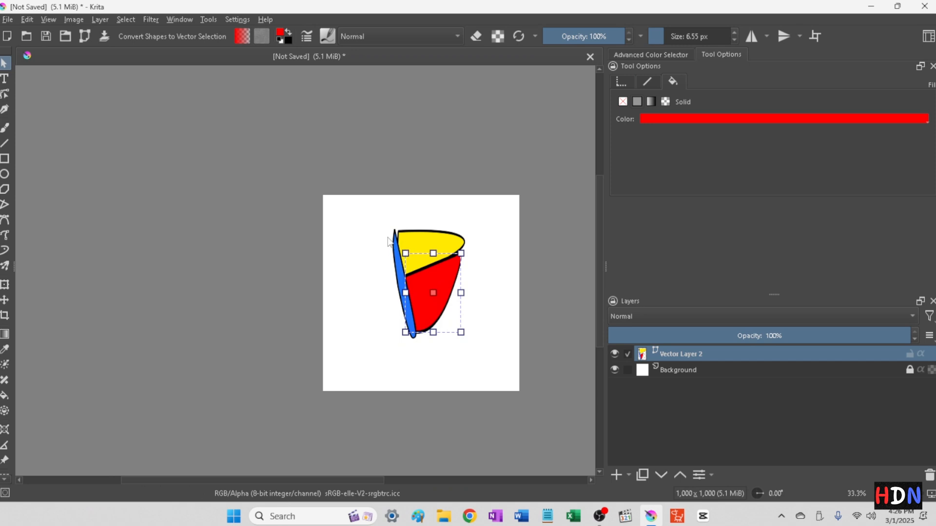
- Widen the blue stem and rotate it slightly clockwise, resizing it to cover the inner edges of the yellow and red shapes
{"action": "left_click", "coordinate": [396, 254]}
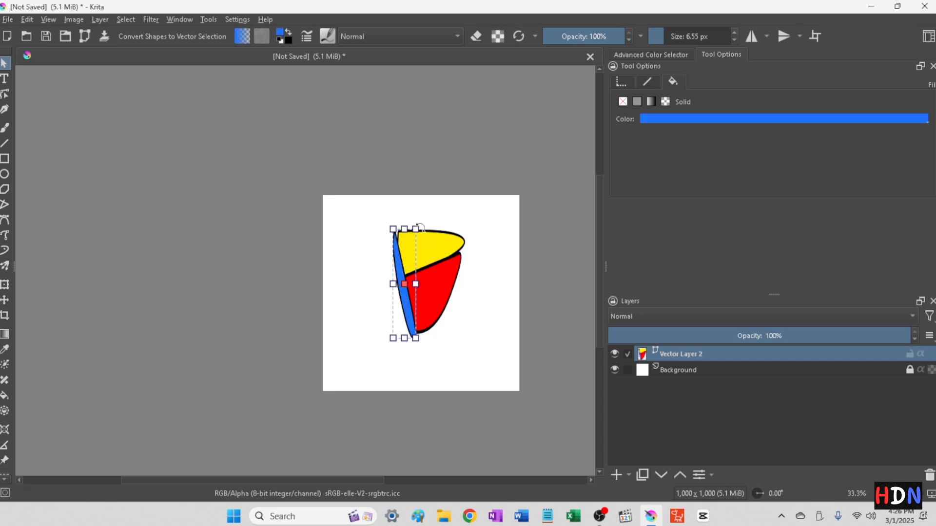
{"action": "left_click_drag", "start_coordinate": [393, 335], "coordinate": [378, 334]}
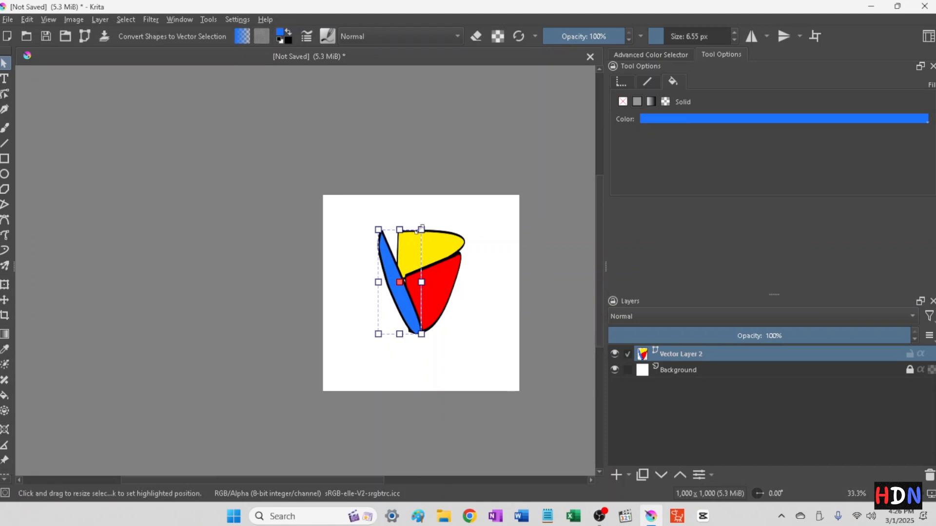
{"action": "left_click_drag", "start_coordinate": [422, 223], "coordinate": [436, 238]}
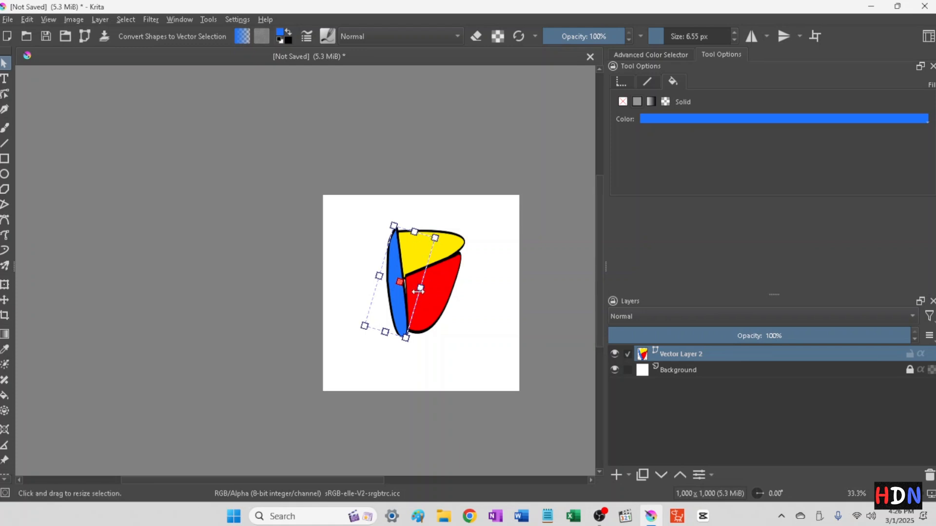
{"action": "left_click_drag", "start_coordinate": [421, 289], "coordinate": [441, 292]}
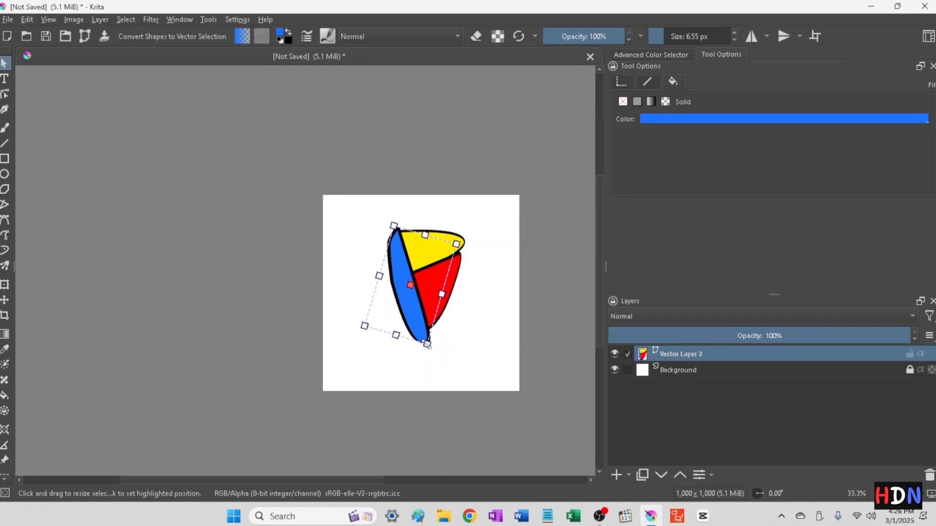
{"action": "left_click_drag", "start_coordinate": [427, 344], "coordinate": [416, 337]}
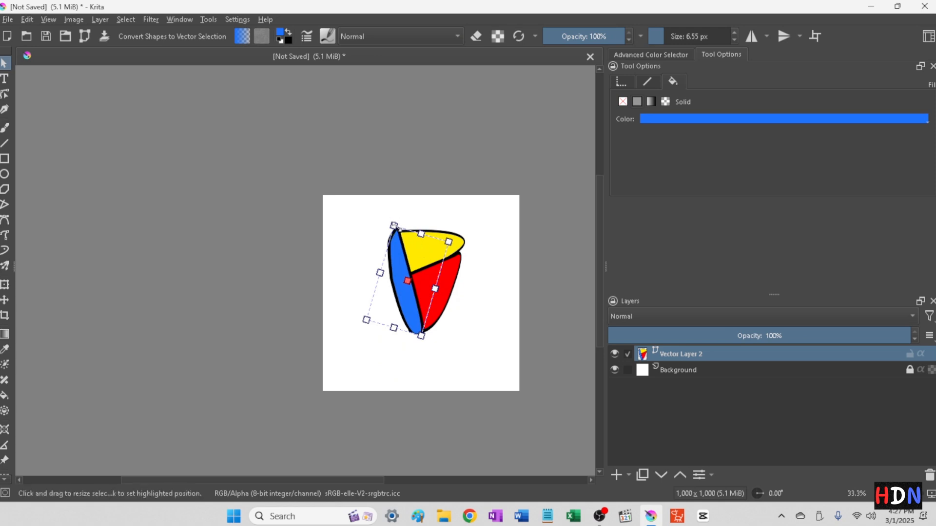
{"action": "left_click_drag", "start_coordinate": [394, 226], "coordinate": [395, 227]}
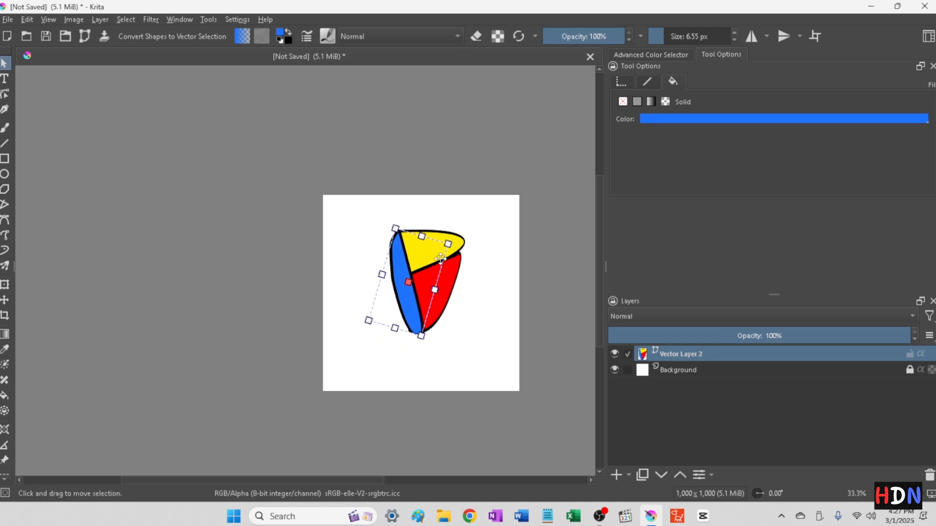
- Stretch the red shape's upper outer corner to the yellow shape's tip, and pull its inner and lower edges in slightly
{"action": "left_click", "coordinate": [459, 261]}
{"action": "left_click_drag", "start_coordinate": [461, 254], "coordinate": [464, 245]}
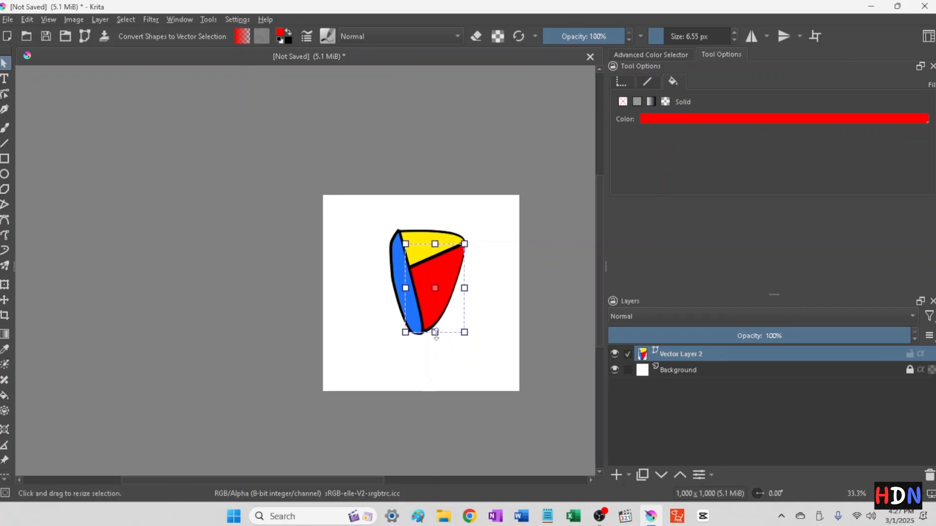
{"action": "mouse_move", "coordinate": [432, 336]}
{"action": "left_mouse_down"}
{"action": "mouse_move", "coordinate": [407, 332]}
{"action": "mouse_move", "coordinate": [438, 331]}
{"action": "left_mouse_up"}
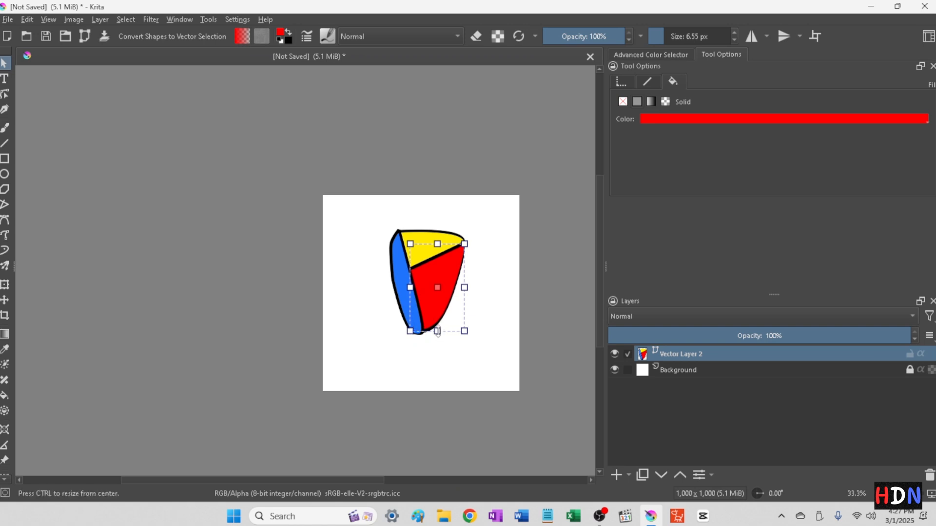
{"action": "left_click", "coordinate": [497, 237]}
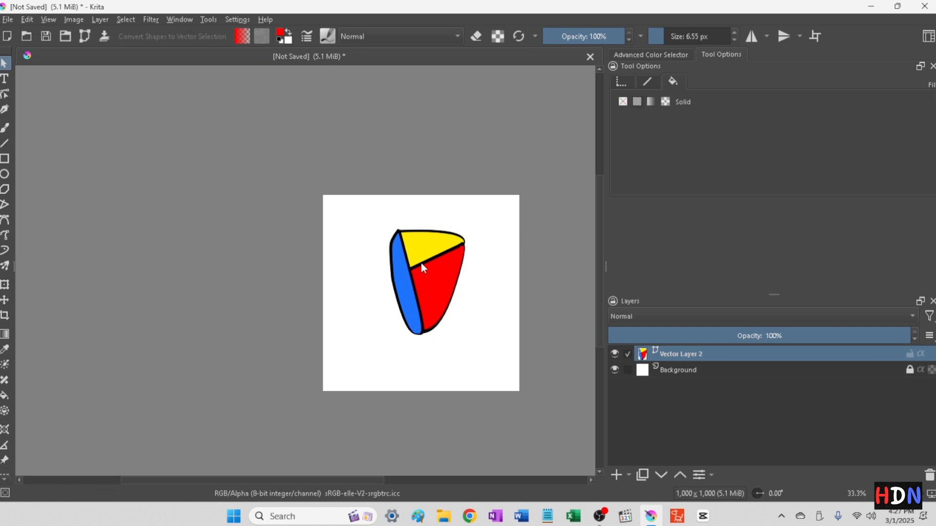
- Fine-tune the outer corner where red and yellow meet by enlarging the red shape slightly and widening the yellow shape marginally
{"action": "scroll", "coordinate": [462, 244], "scroll_direction": "up", "scroll_amount": 4}
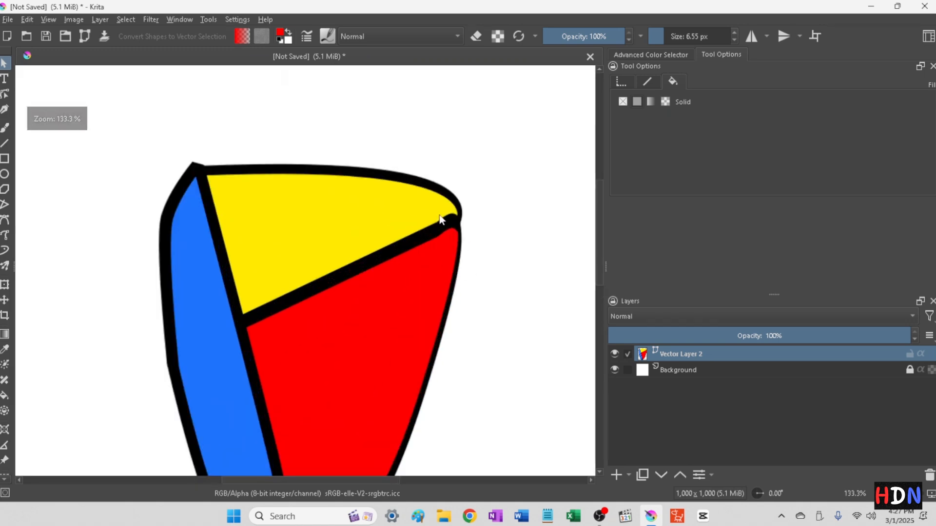
{"action": "left_click", "coordinate": [452, 221]}
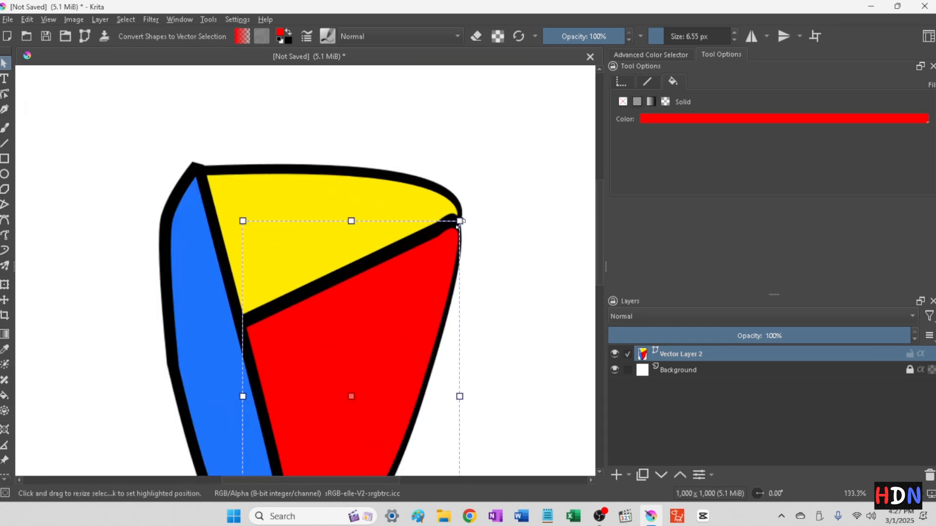
{"action": "left_click_drag", "start_coordinate": [458, 223], "coordinate": [464, 218]}
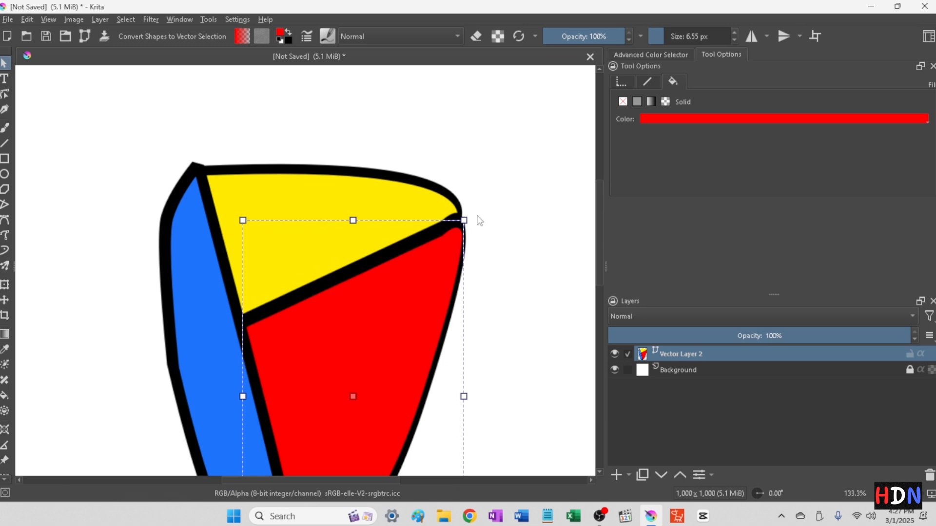
{"action": "scroll", "coordinate": [485, 223], "scroll_direction": "down", "scroll_amount": 1}
{"action": "left_click", "coordinate": [460, 209]}
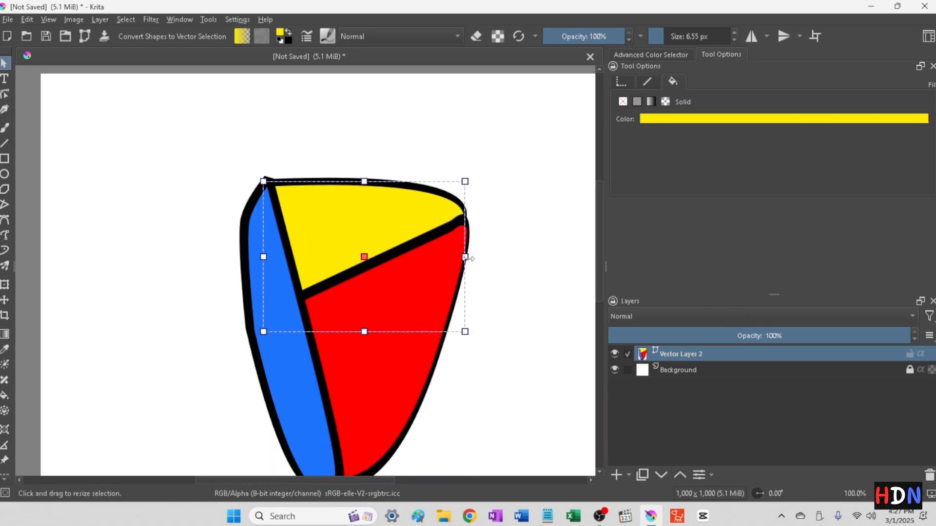
{"action": "left_click_drag", "start_coordinate": [466, 257], "coordinate": [467, 259]}
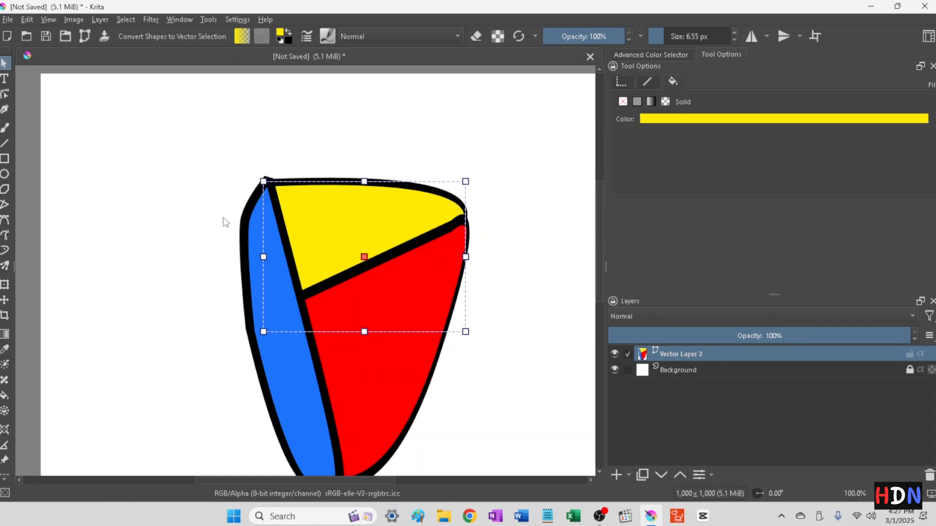
- Shrink the blue stem slightly from its upper corner, and adjust the control handle of its upper outer node to smooth the outer edge
{"action": "left_click", "coordinate": [256, 218]}
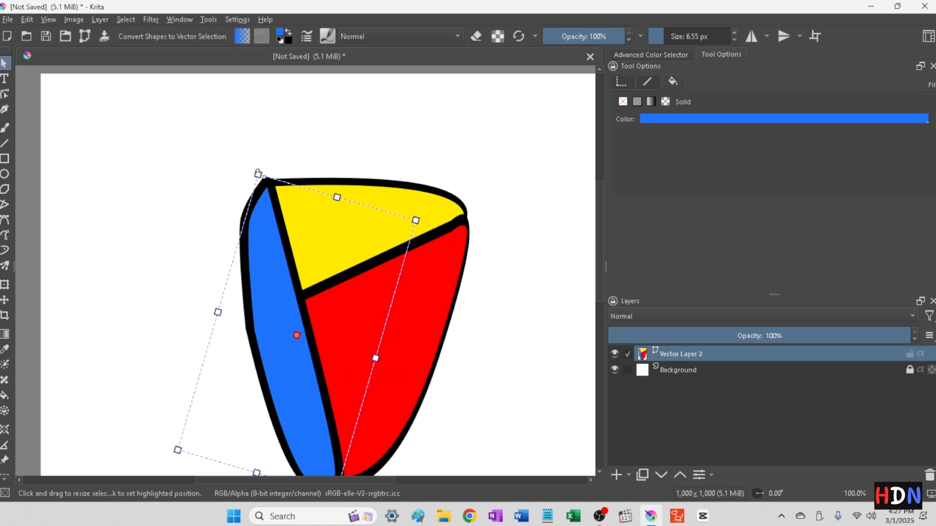
{"action": "left_click_drag", "start_coordinate": [257, 173], "coordinate": [256, 176]}
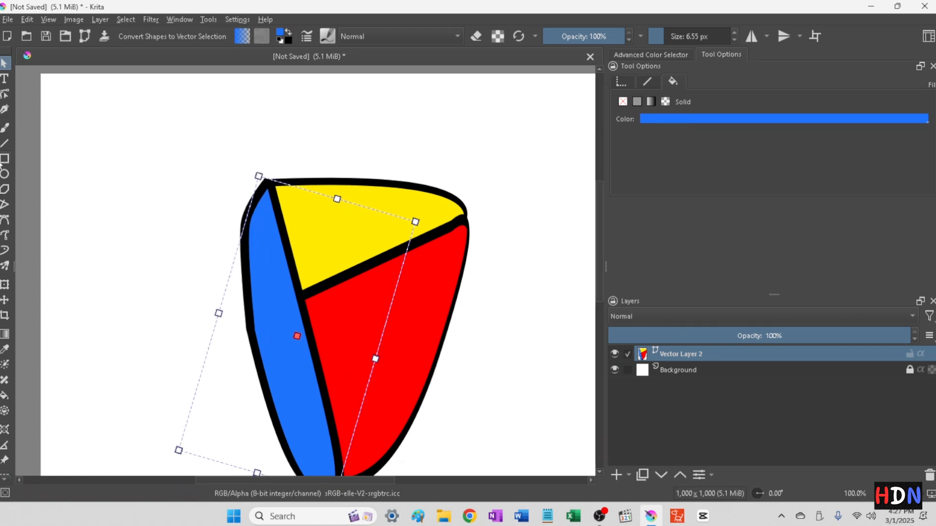
{"action": "left_click", "coordinate": [5, 94]}
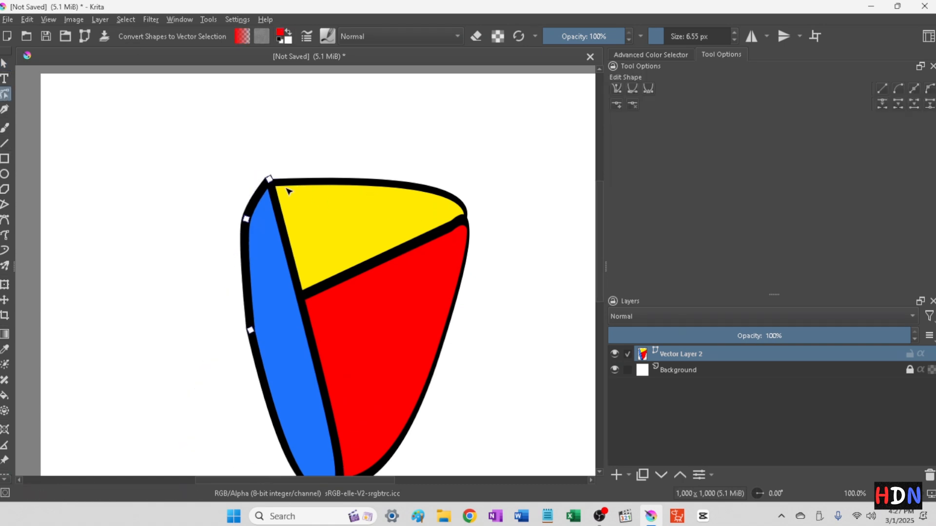
{"action": "left_click", "coordinate": [268, 178]}
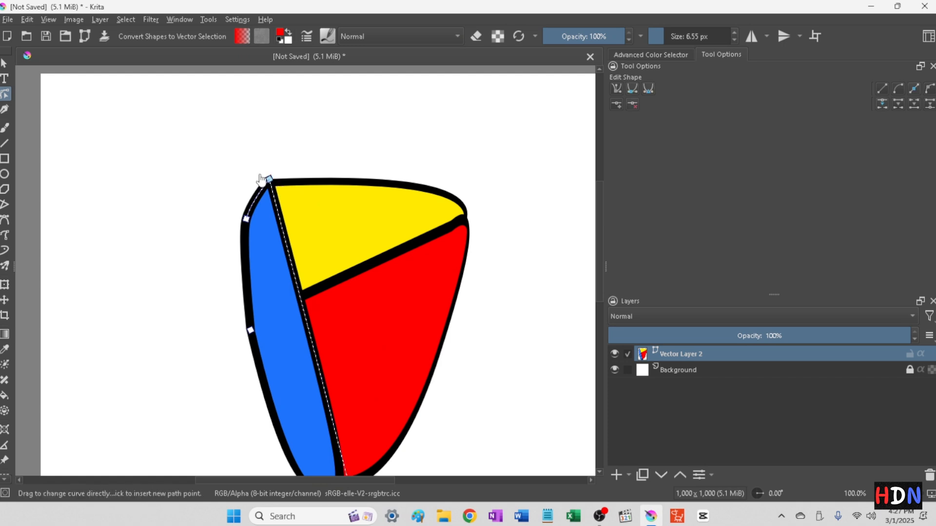
{"action": "left_click", "coordinate": [253, 199]}
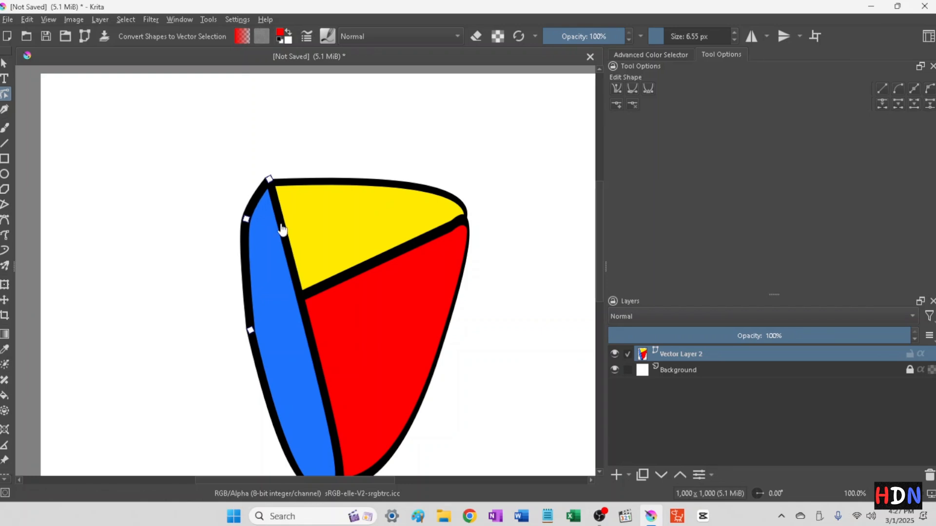
{"action": "left_click", "coordinate": [262, 203]}
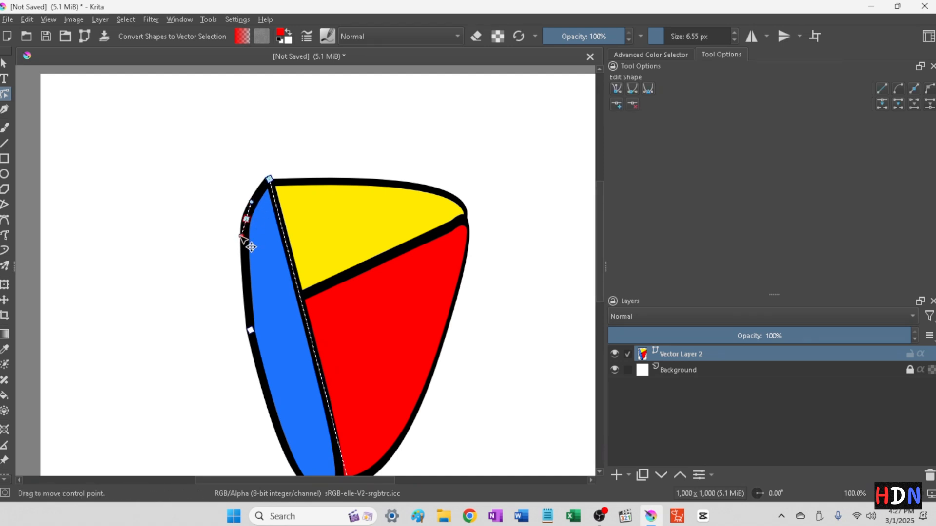
{"action": "left_click_drag", "start_coordinate": [251, 247], "coordinate": [248, 251]}
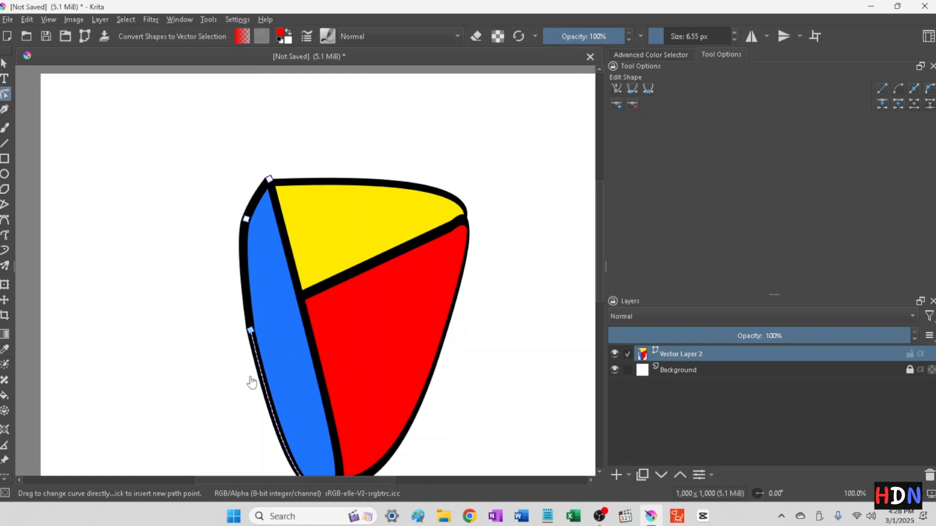
- Reposition the blue stem's lower outer segment so its two end nodes form a slim curve running down to the red shape's bottom
{"action": "left_click_drag", "start_coordinate": [249, 330], "coordinate": [227, 323]}
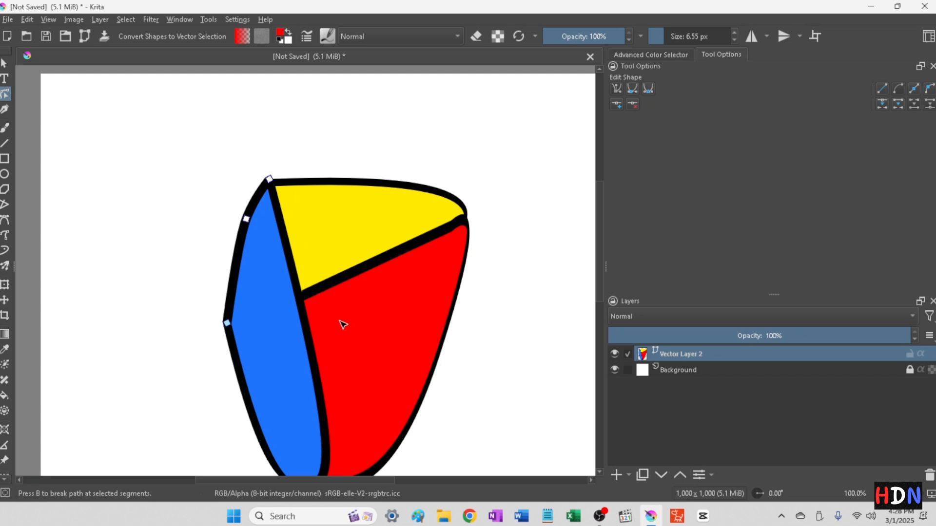
{"action": "mouse_move", "coordinate": [344, 317]}
{"action": "left_mouse_down"}
{"action": "mouse_move", "coordinate": [349, 263]}
{"action": "mouse_move", "coordinate": [347, 221]}
{"action": "mouse_move", "coordinate": [343, 316]}
{"action": "mouse_move", "coordinate": [337, 182]}
{"action": "mouse_move", "coordinate": [355, 268]}
{"action": "left_mouse_up"}
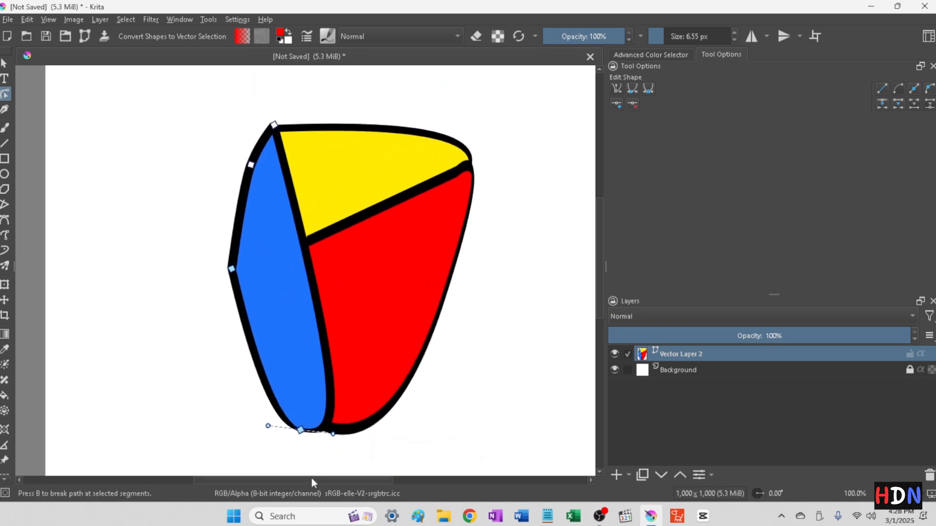
{"action": "left_click_drag", "start_coordinate": [301, 431], "coordinate": [325, 432]}
{"action": "left_click", "coordinate": [458, 433]}
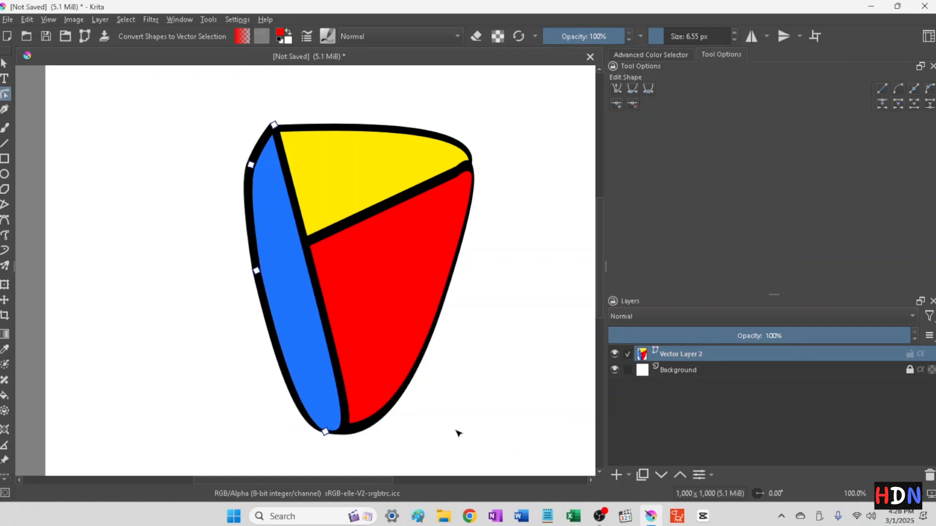
- Move the blue stem's top node slightly inward and down onto the yellow corner, and inspect the joins at both ends of the stem
{"action": "left_click", "coordinate": [275, 125]}
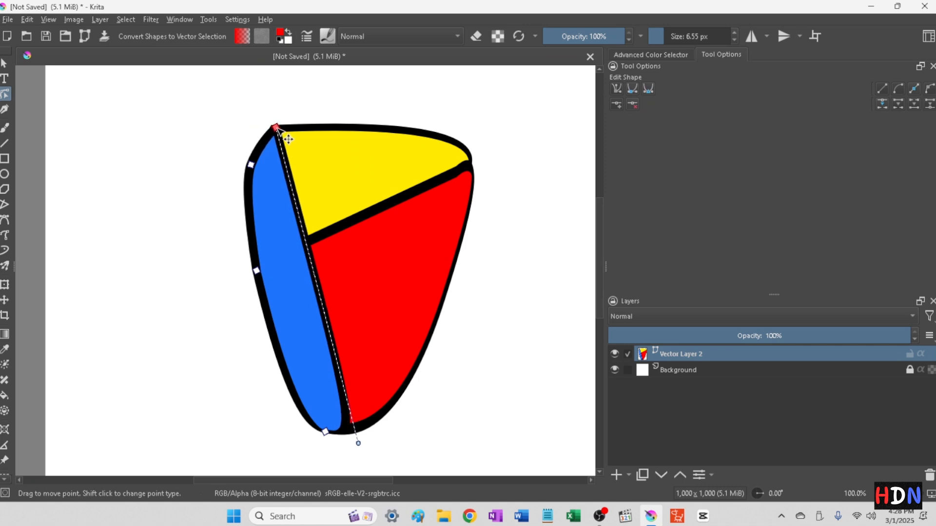
{"action": "scroll", "coordinate": [272, 130], "scroll_direction": "up", "scroll_amount": 4}
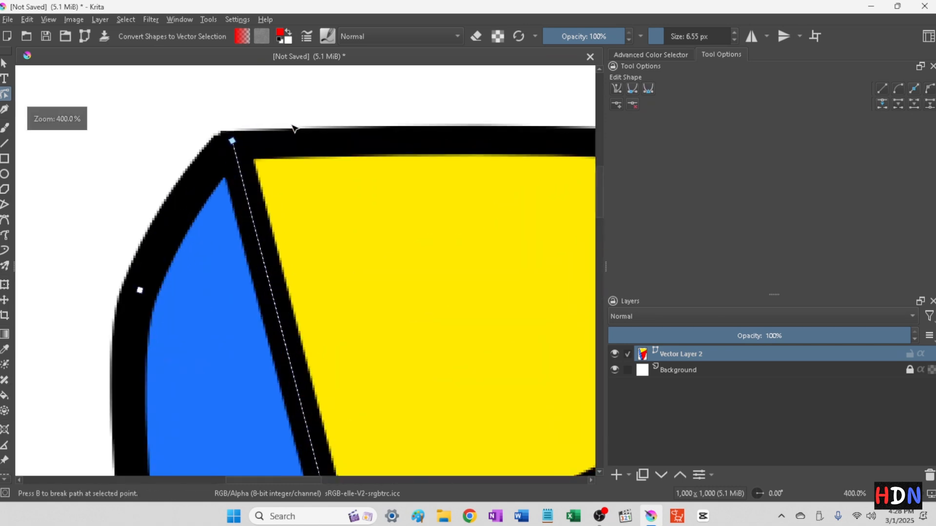
{"action": "scroll", "coordinate": [341, 155], "scroll_direction": "down", "scroll_amount": 5}
{"action": "scroll", "coordinate": [384, 365], "scroll_direction": "up", "scroll_amount": 4}
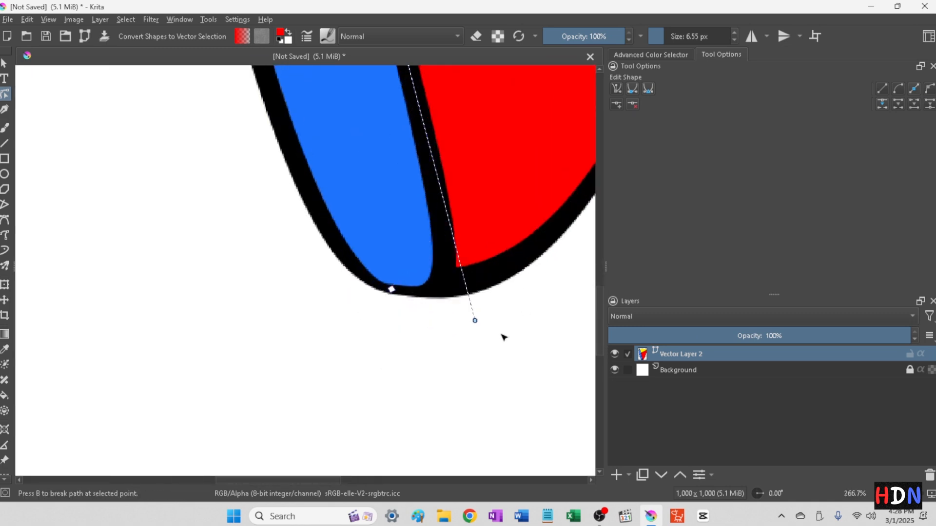
{"action": "scroll", "coordinate": [507, 311], "scroll_direction": "down", "scroll_amount": 6}
{"action": "scroll", "coordinate": [514, 313], "scroll_direction": "up", "scroll_amount": 1}
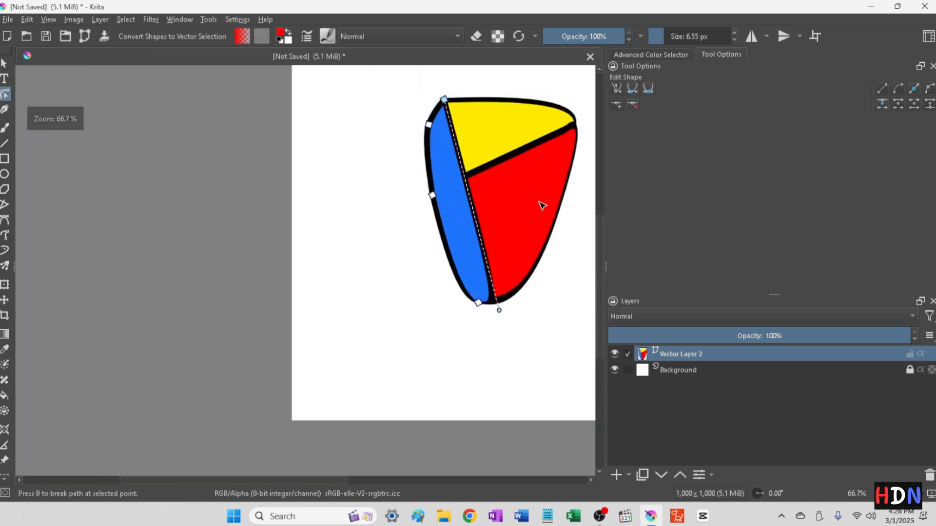
- Angle the control handles of the yellow shape's outer node diagonally so its upper edge slopes down to meet the red shape's corner
{"action": "left_click", "coordinate": [575, 123]}
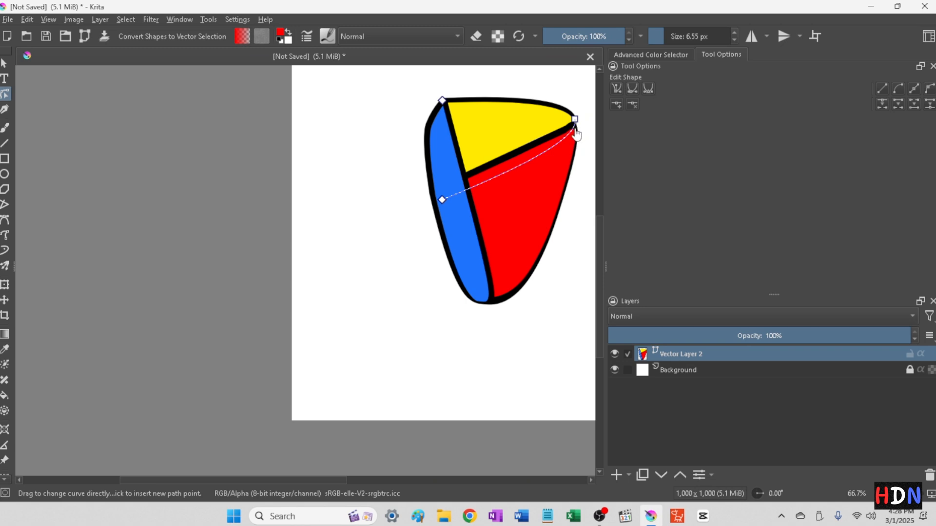
{"action": "left_click", "coordinate": [576, 128]}
{"action": "left_click_drag", "start_coordinate": [586, 146], "coordinate": [559, 145]}
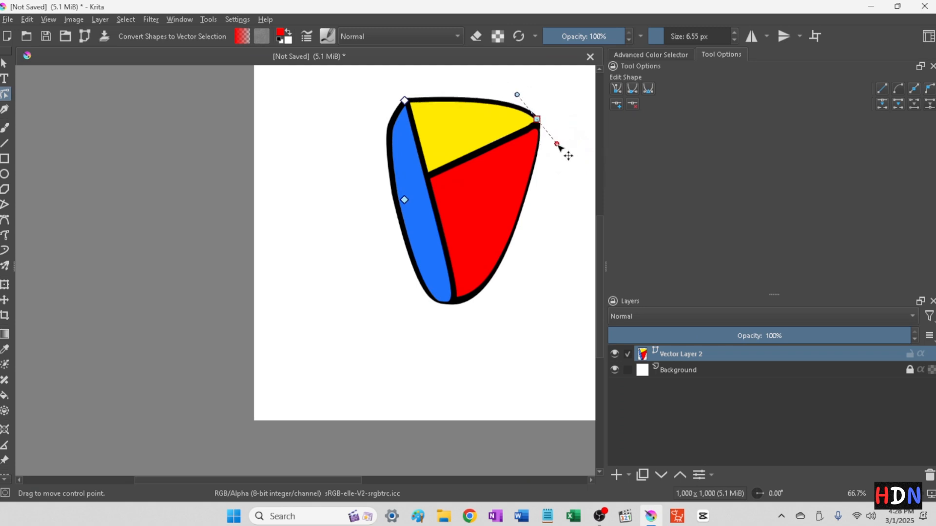
{"action": "left_click", "coordinate": [552, 186]}
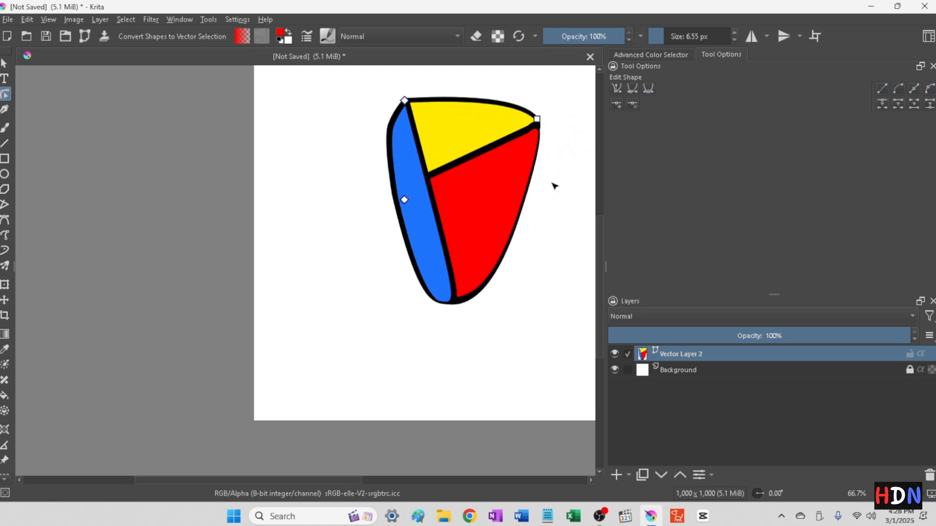